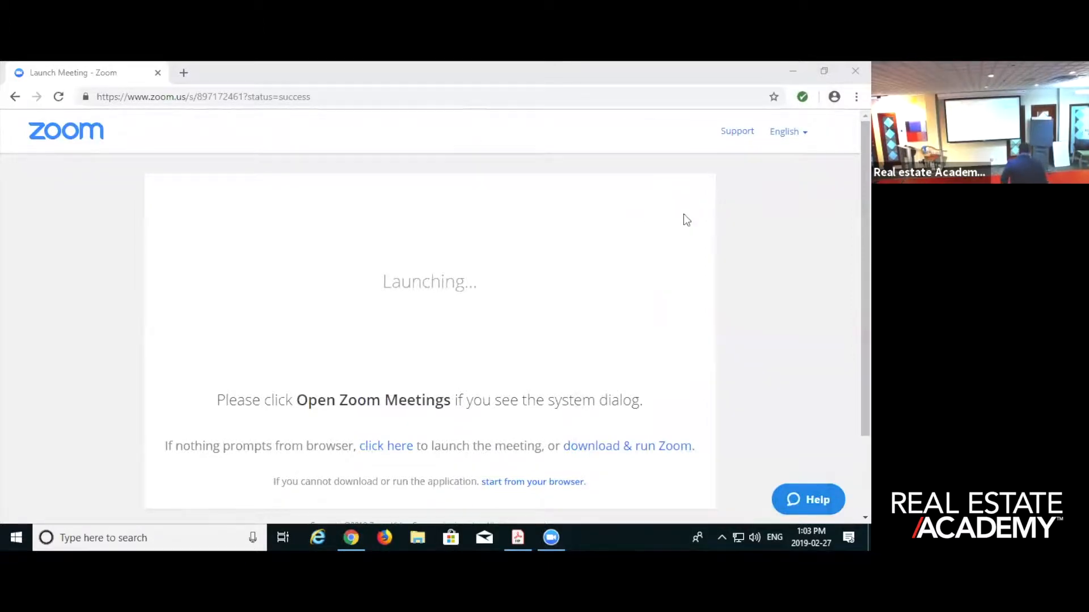
{"action": "left_click", "coordinate": [348, 533]}
{"action": "mouse_move", "coordinate": [345, 529]}
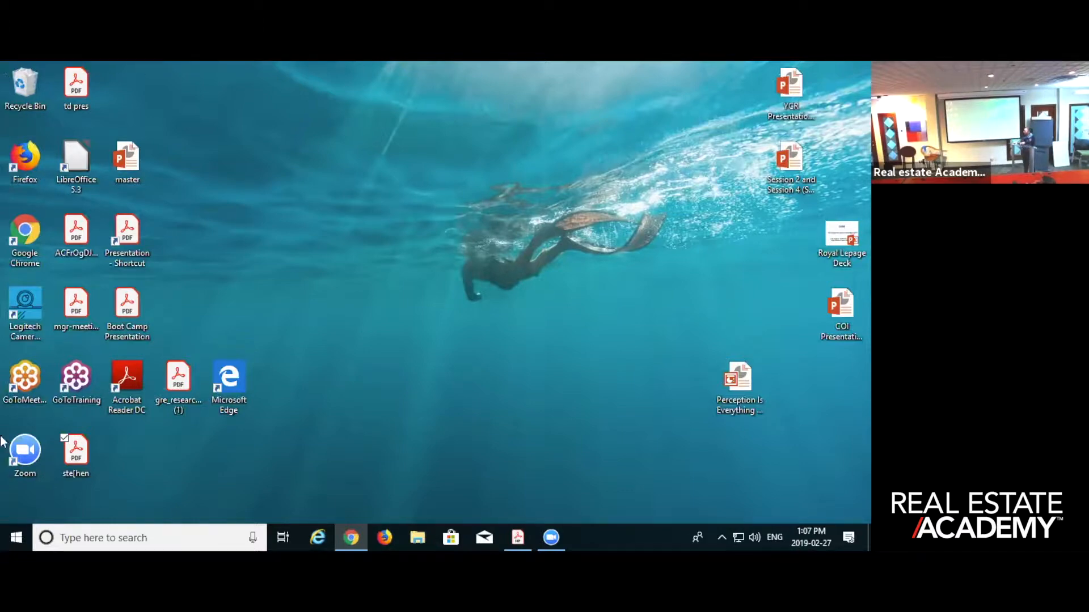
{"action": "left_click_drag", "start_coordinate": [29, 202], "coordinate": [79, 420]}
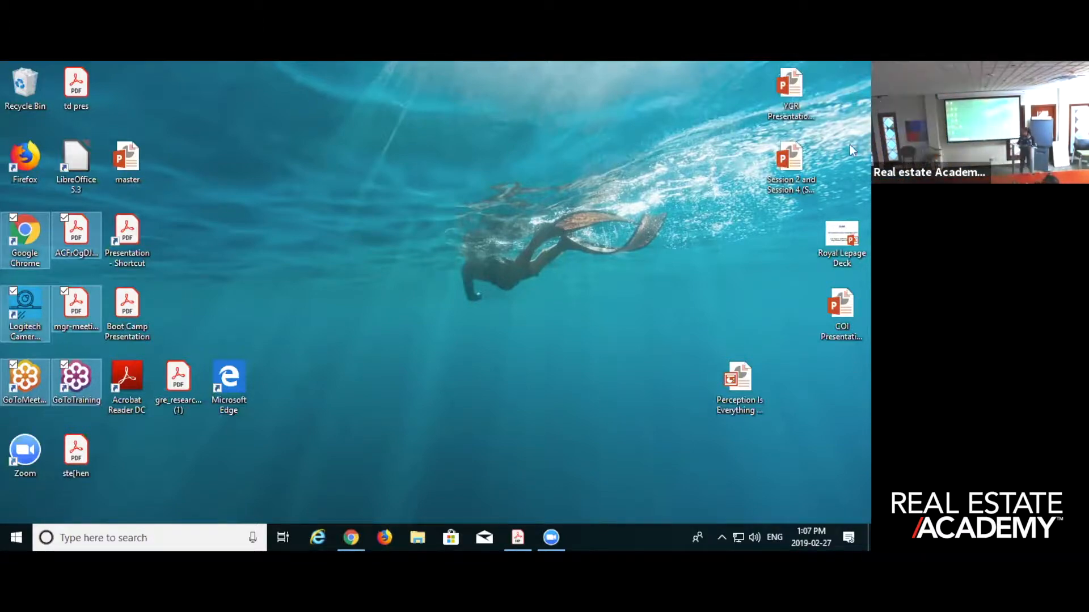
- In a new Chrome tab, search for "mls login" and open the StratusMLS login page on torontomls.net
{"action": "left_click", "coordinate": [352, 537]}
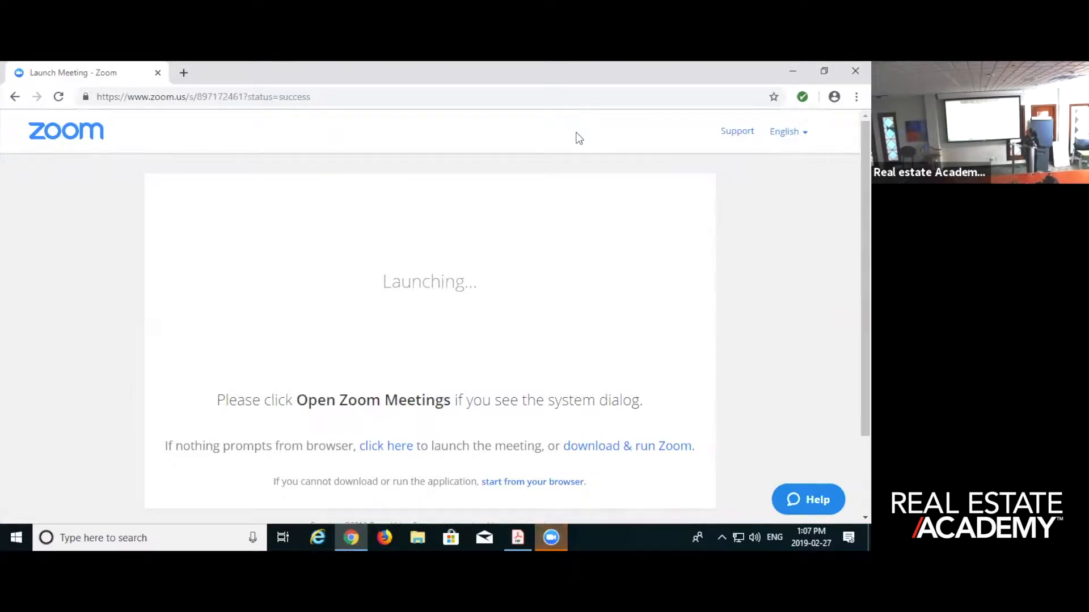
{"action": "left_click", "coordinate": [183, 72]}
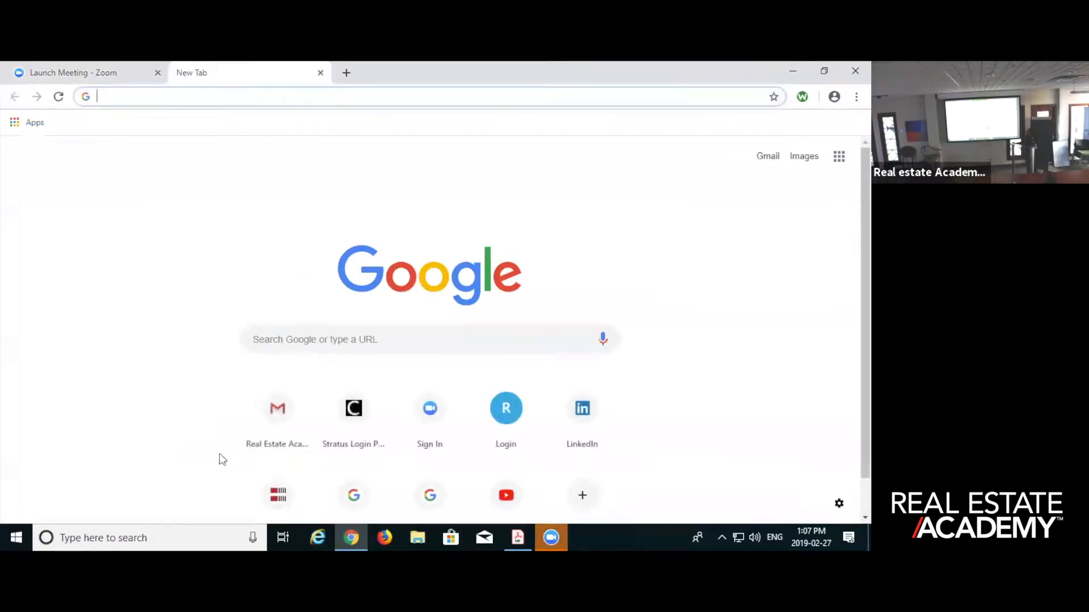
{"action": "left_click", "coordinate": [290, 337]}
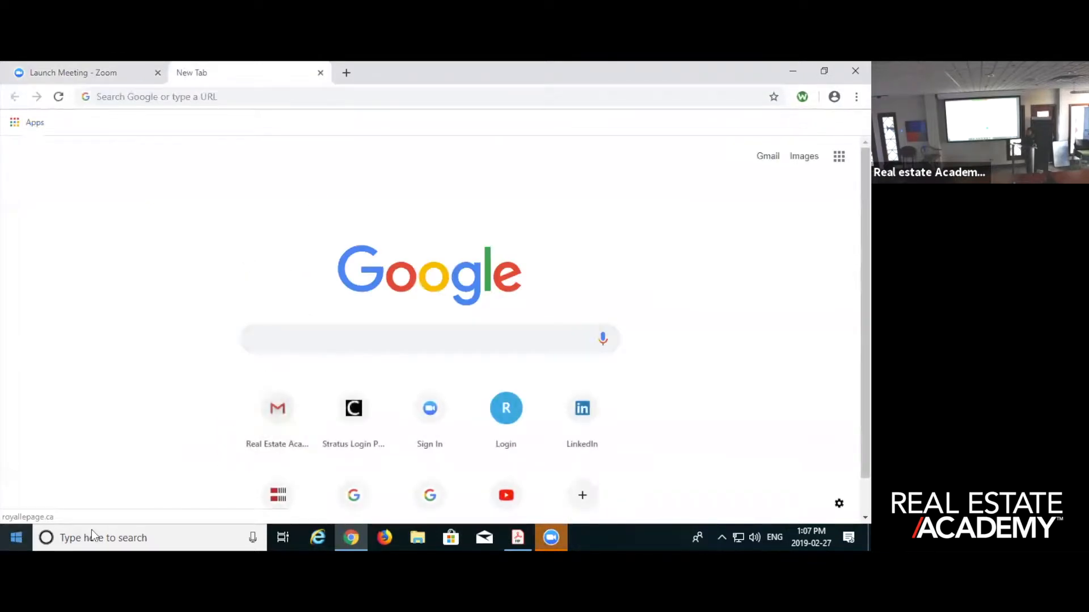
{"action": "type", "text": "mls login"}
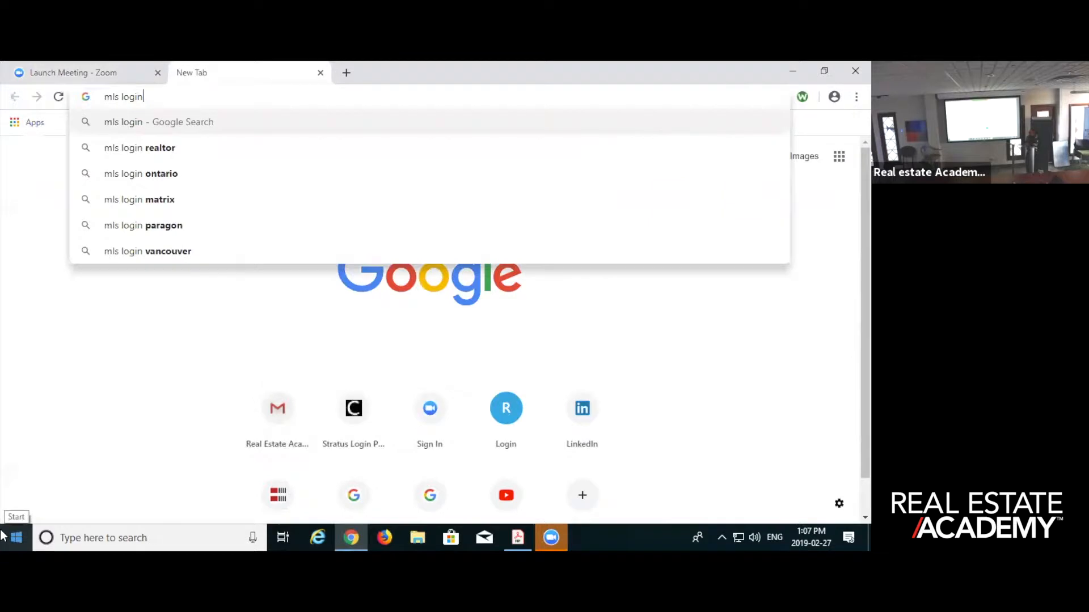
{"action": "key", "text": "Return"}
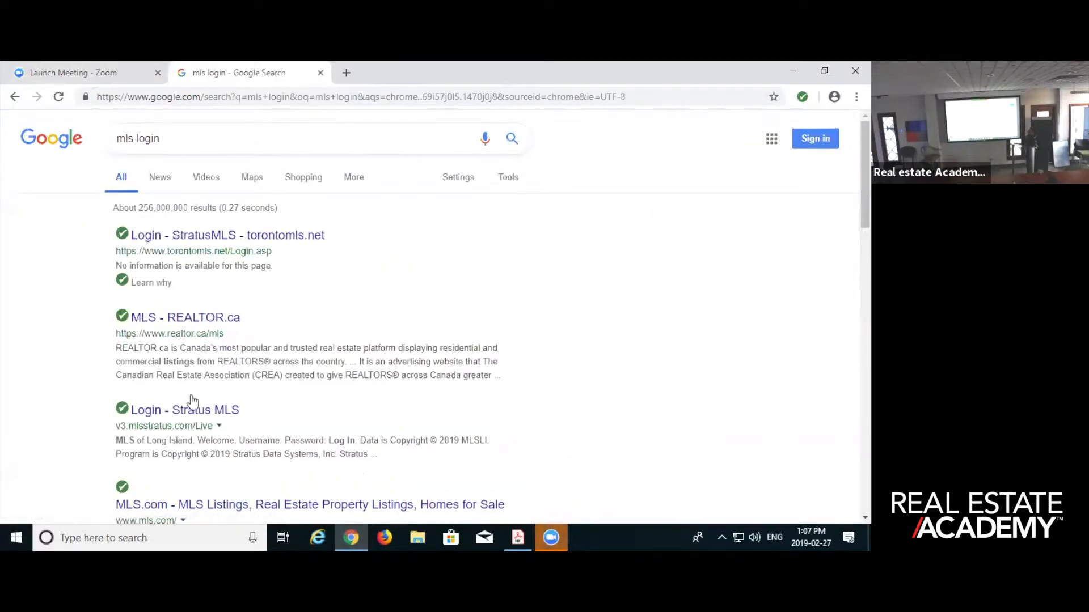
{"action": "left_click", "coordinate": [168, 243]}
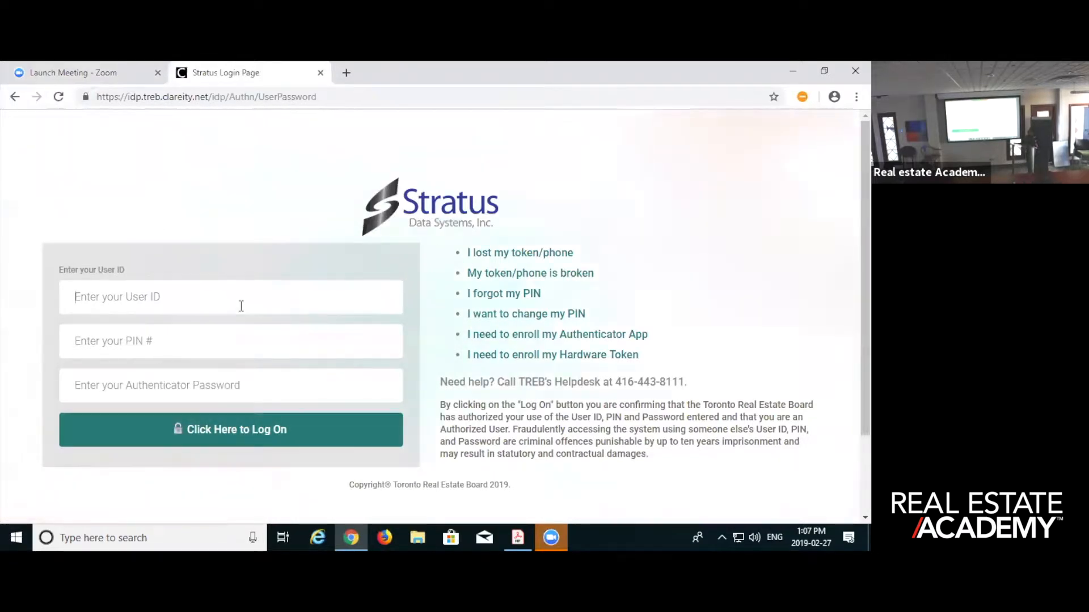
- Log on to Stratus by entering the user ID, PIN and authenticator password
{"action": "type", "text": "••"}
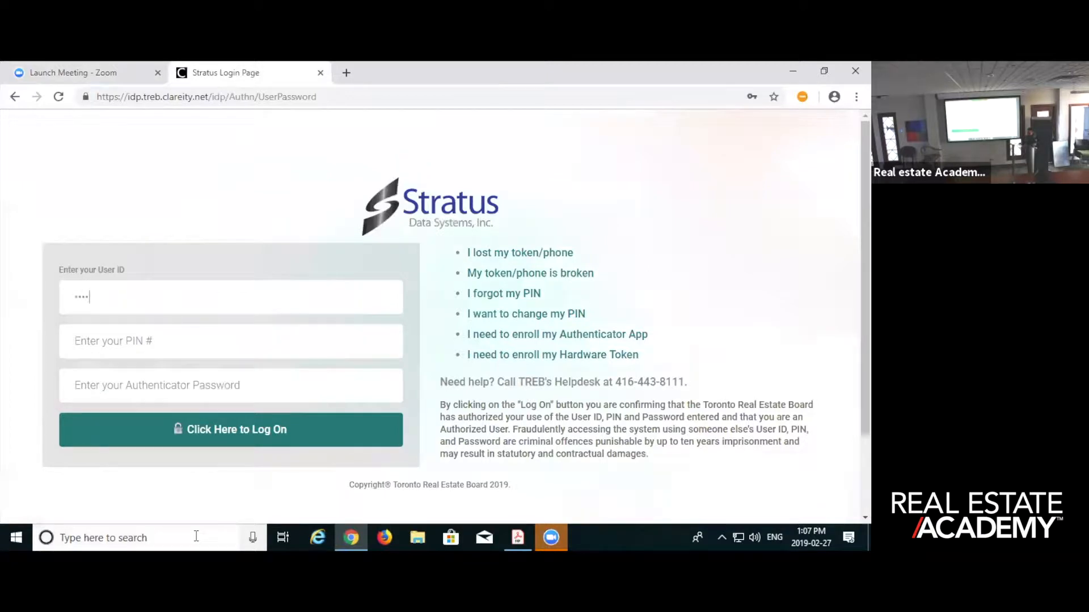
{"action": "key", "text": "Tab"}
{"action": "type", "text": "••••"}
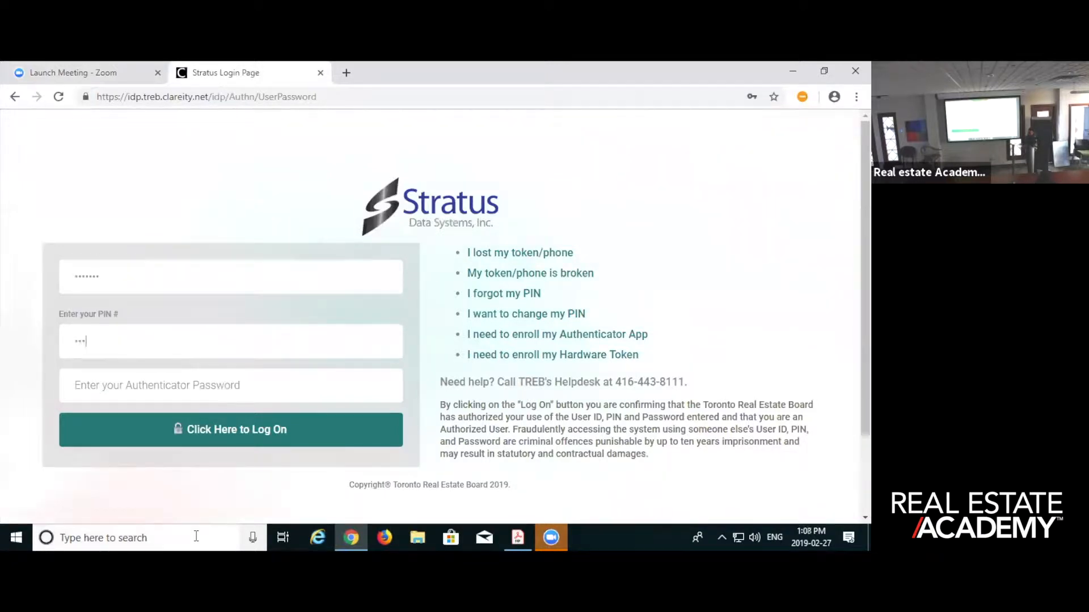
{"action": "key", "text": "Tab"}
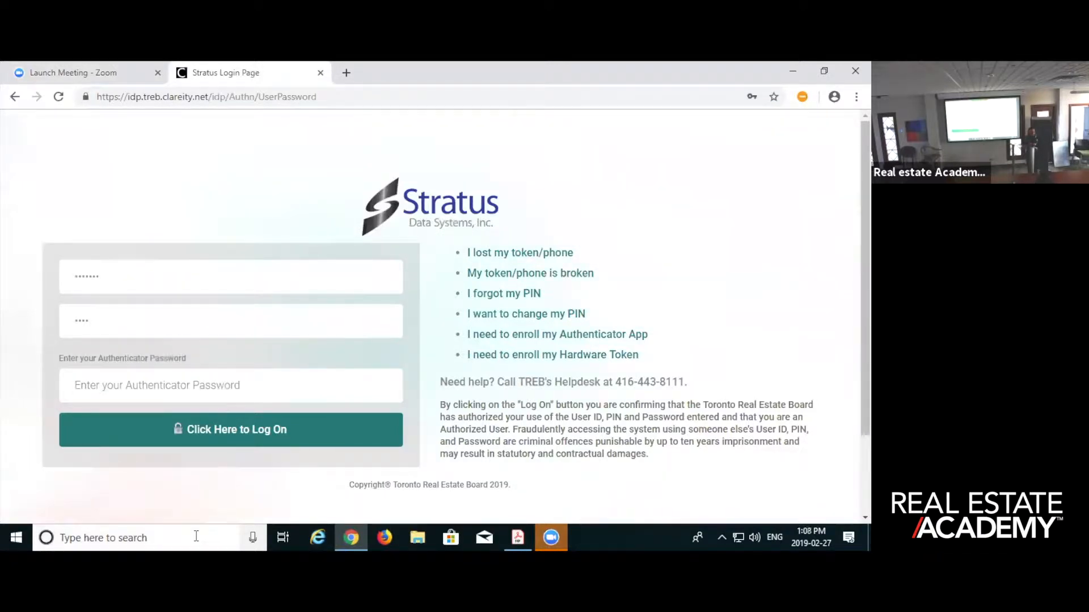
{"action": "type", "text": "••"}
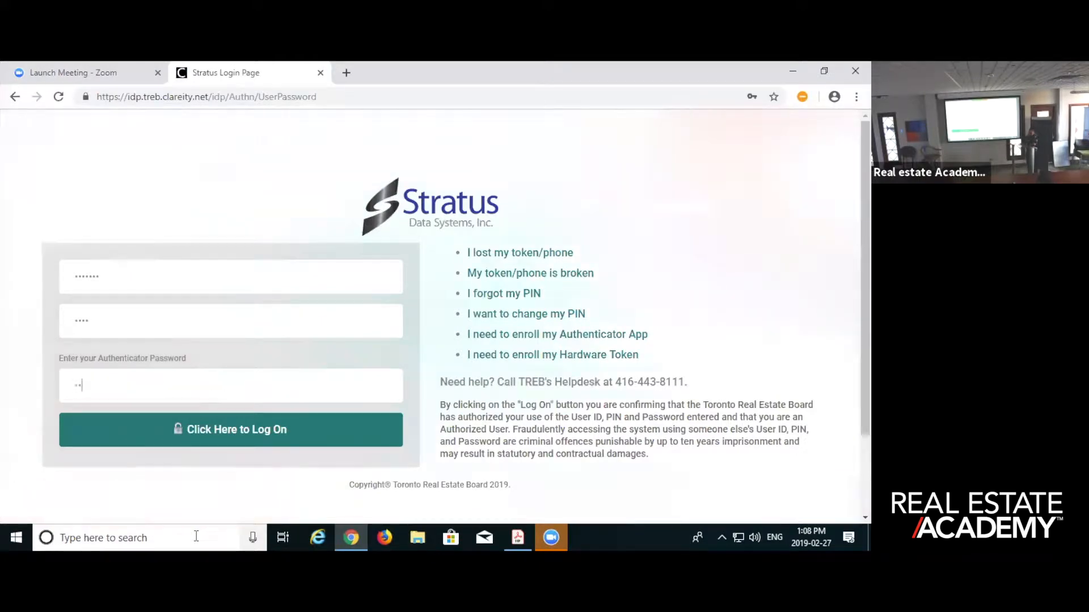
{"action": "type", "text": "••••"}
{"action": "key", "text": "Return"}
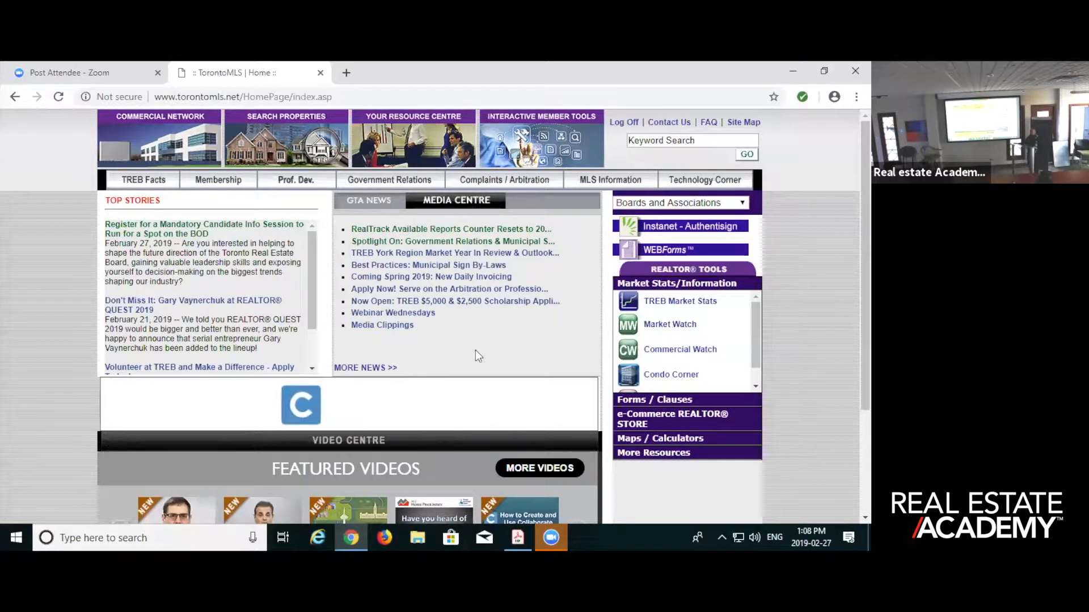
- Open the TransactionDesk dashboard through Instanet - Authentisign on the TorontoMLS home page, then close it and open it again
{"action": "mouse_move", "coordinate": [530, 536]}
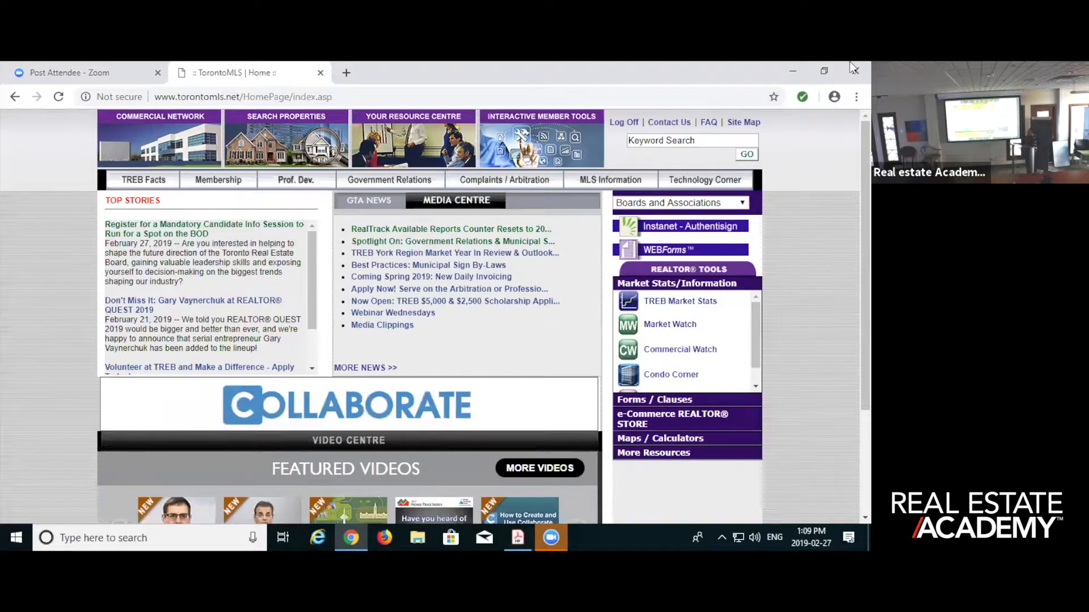
{"action": "left_click", "coordinate": [648, 227]}
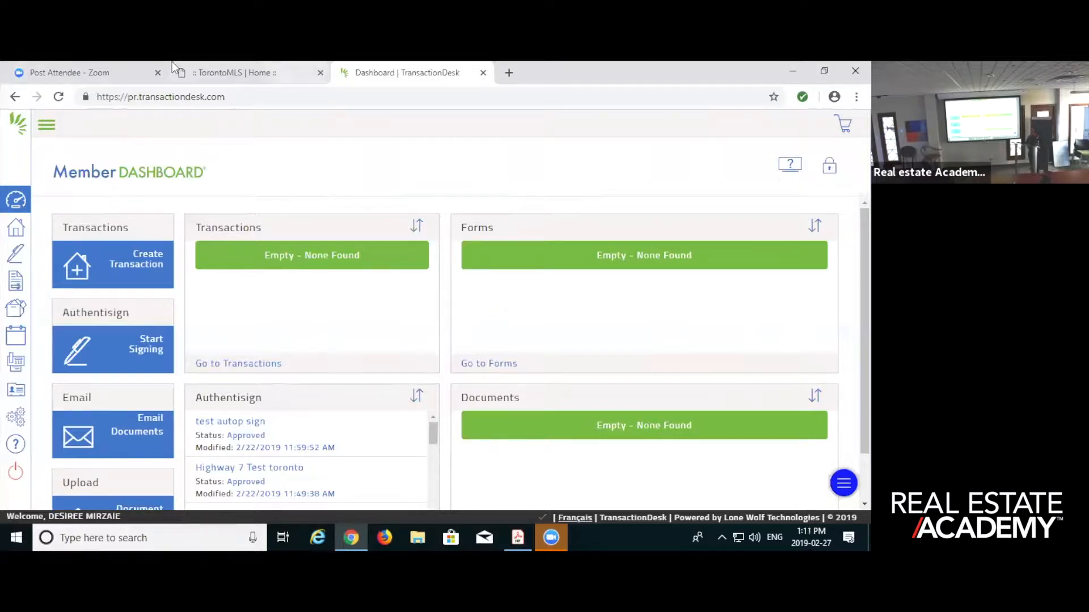
{"action": "left_click", "coordinate": [241, 72]}
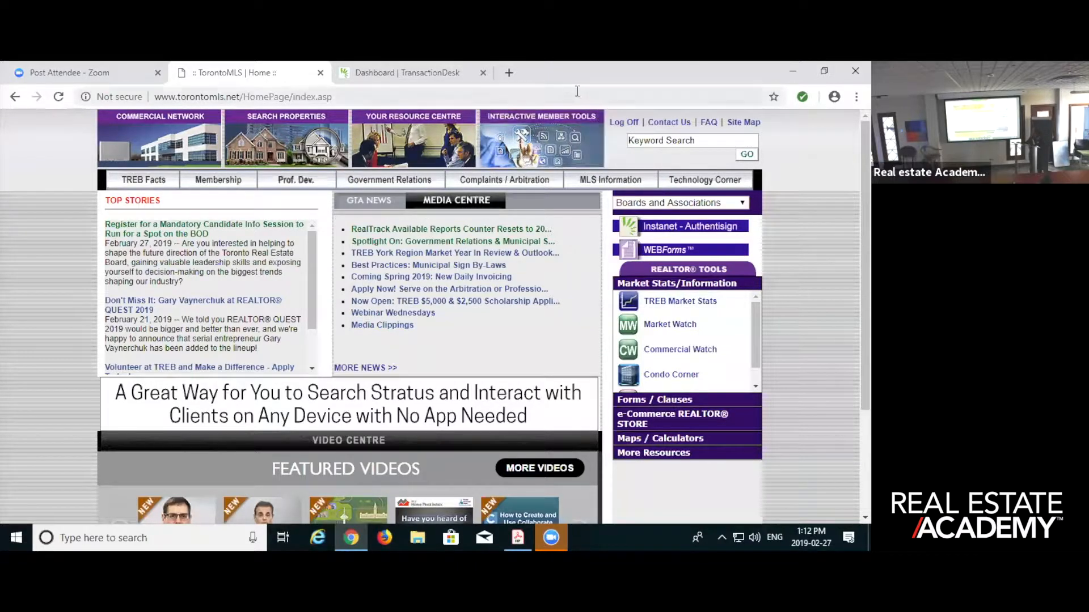
{"action": "left_click", "coordinate": [418, 81]}
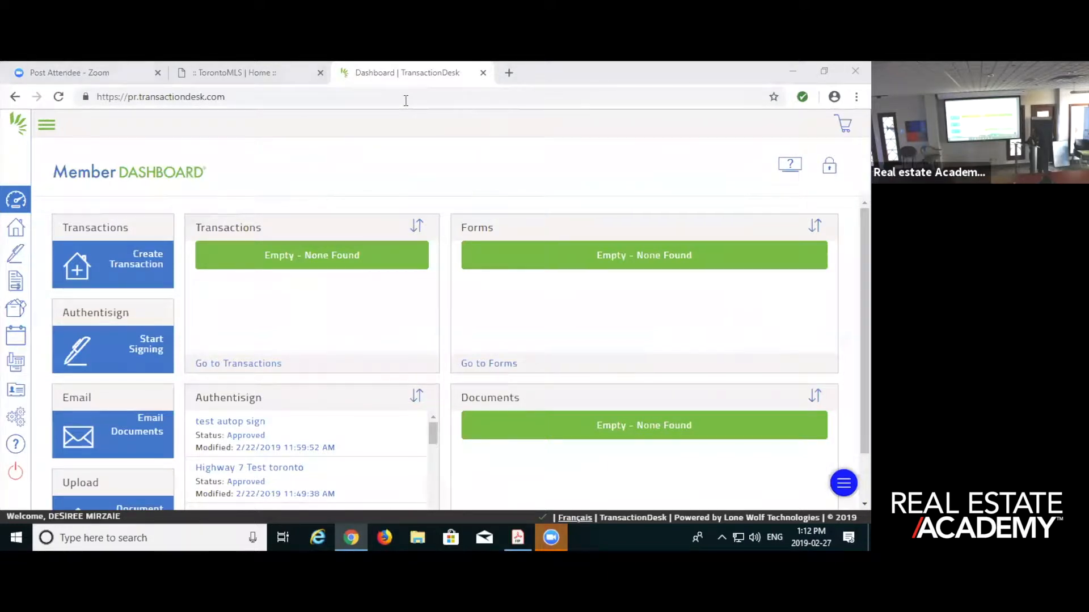
{"action": "left_click", "coordinate": [442, 78]}
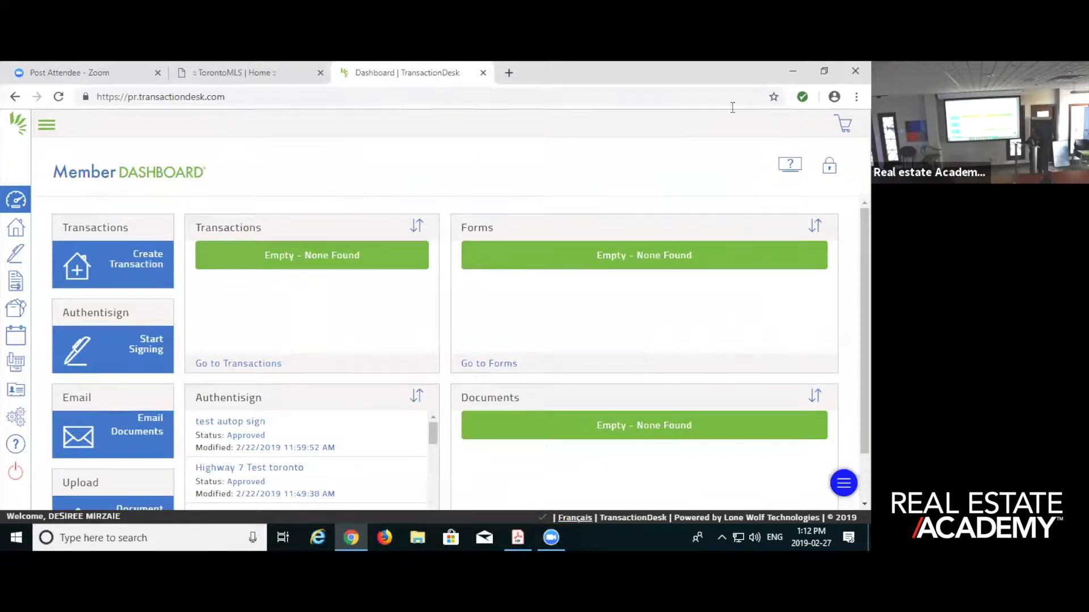
{"action": "left_click", "coordinate": [484, 73]}
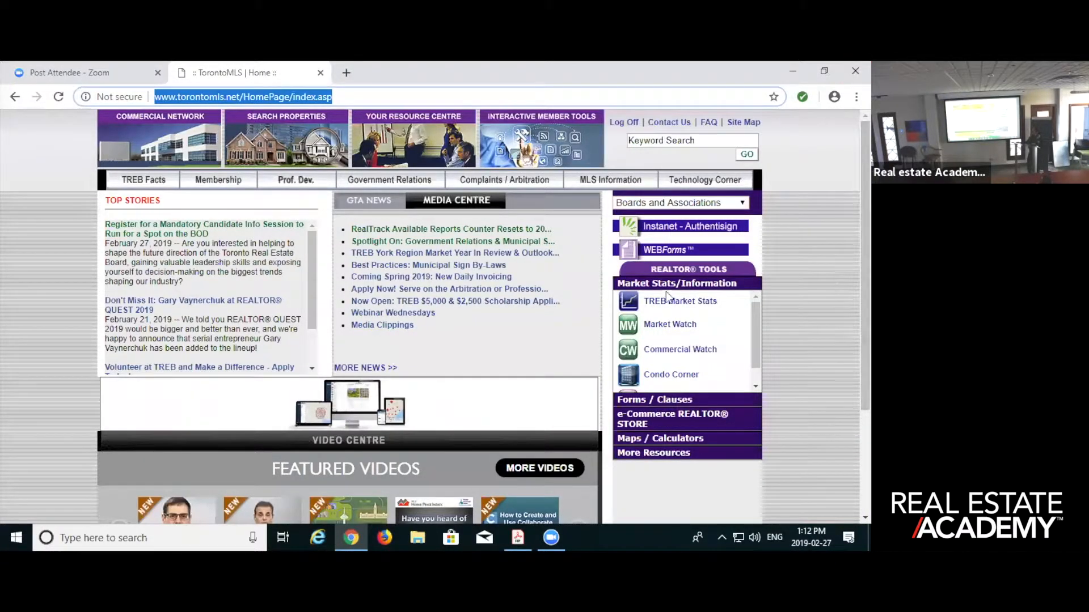
{"action": "left_click", "coordinate": [681, 226]}
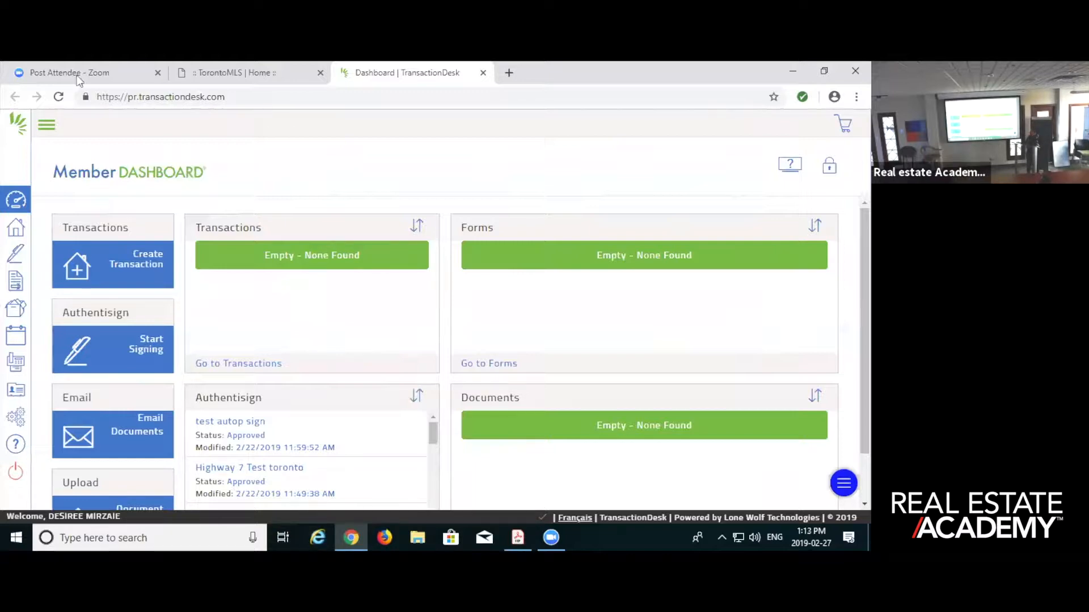
- Return to the TorontoMLS home page, launch WEBForms and open the most recently modified transaction kit
{"action": "left_click", "coordinate": [220, 70]}
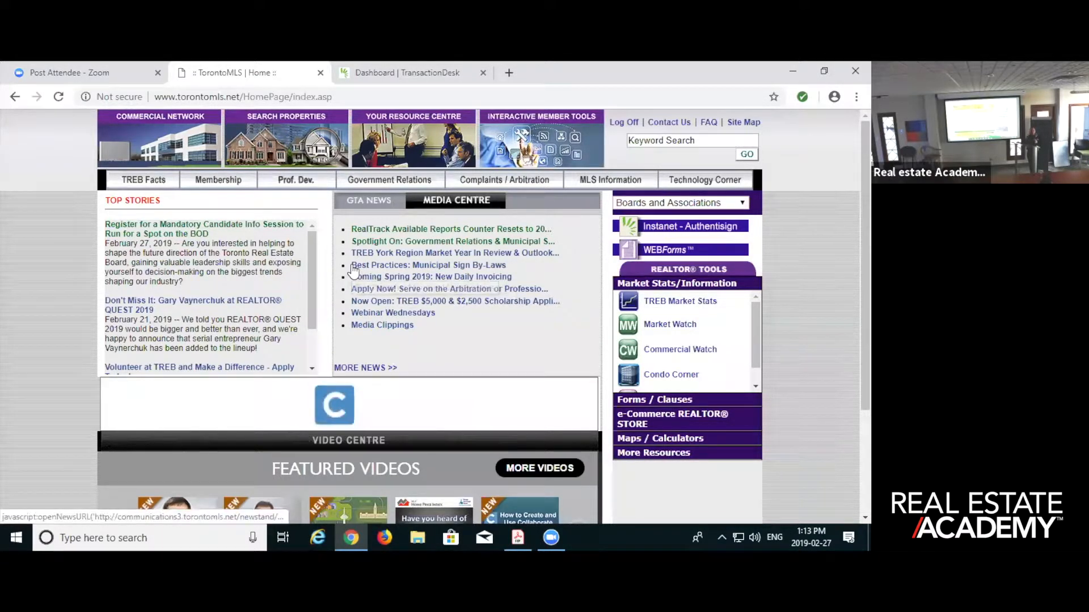
{"action": "left_click", "coordinate": [651, 251]}
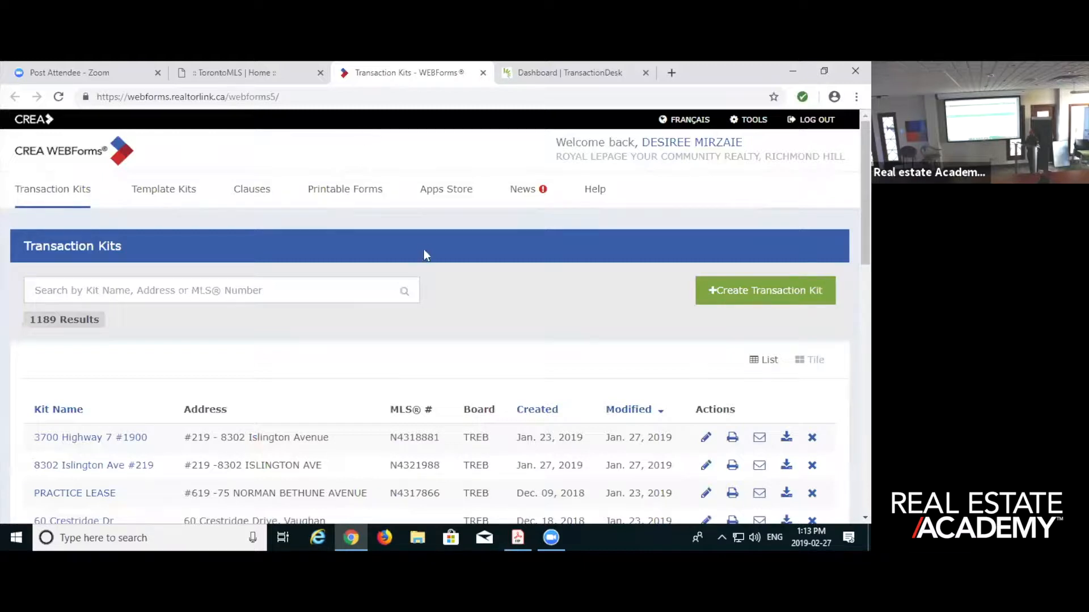
{"action": "scroll", "coordinate": [403, 367], "scroll_direction": "down", "scroll_amount": 1}
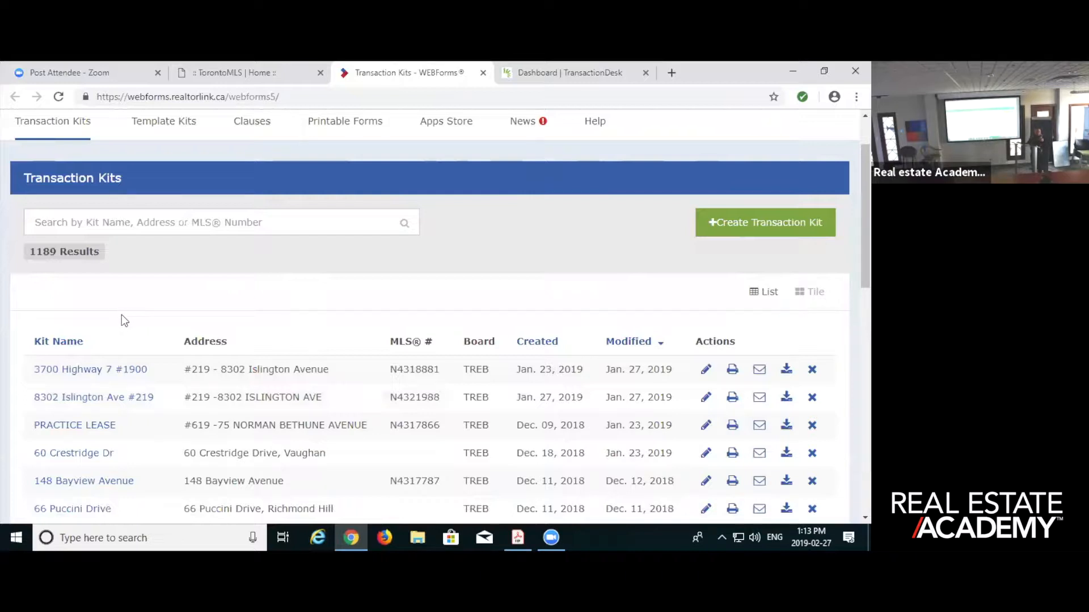
{"action": "left_click", "coordinate": [118, 368]}
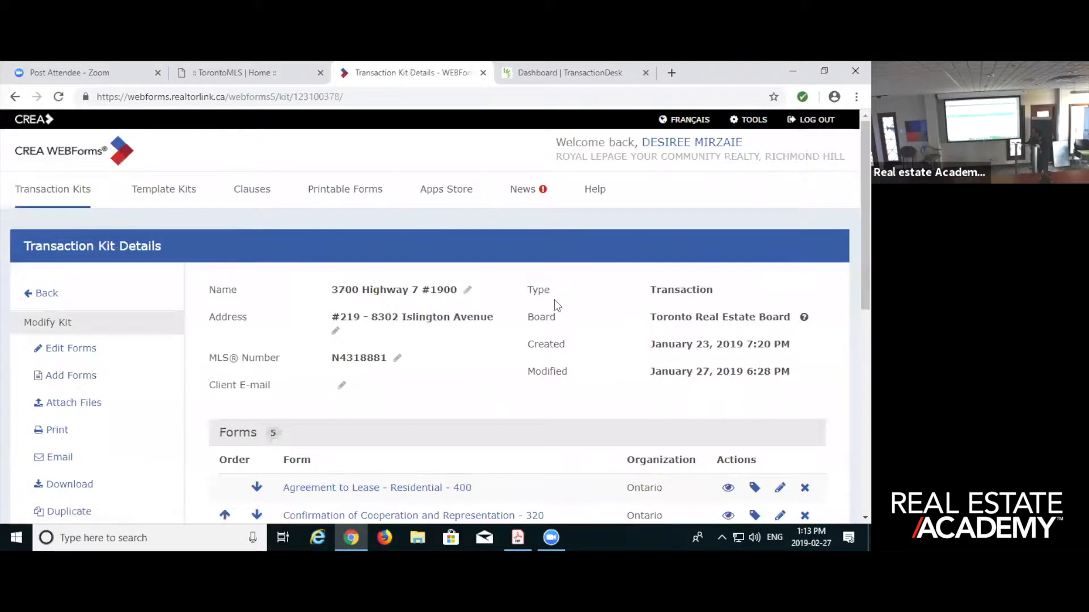
- Go to the Apps Store from the kit, open the Authentisign account linking login and cancel it
{"action": "scroll", "coordinate": [545, 380], "scroll_direction": "down", "scroll_amount": 2}
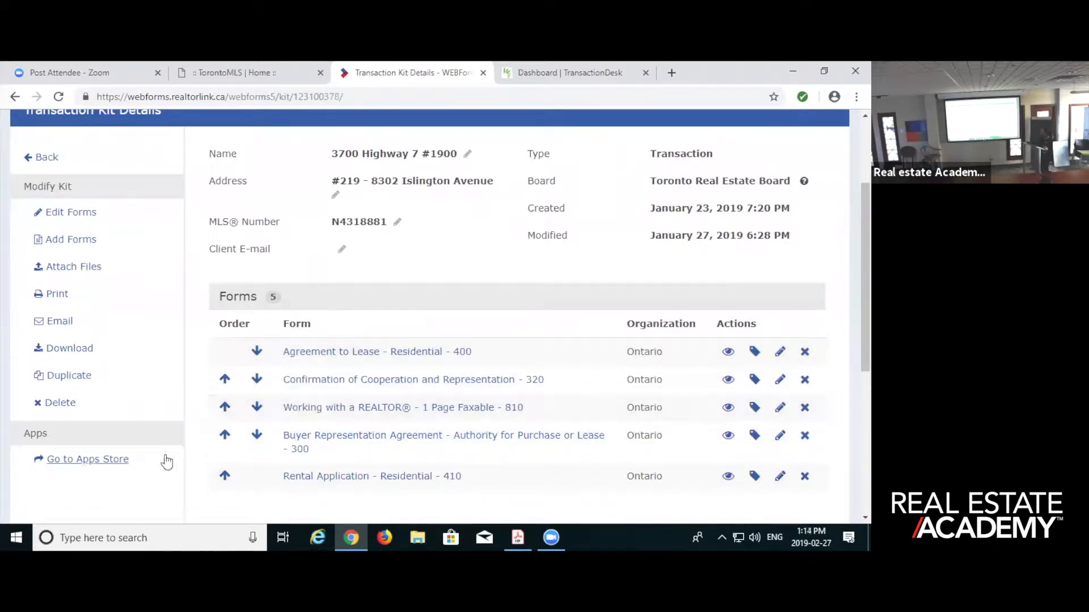
{"action": "left_click", "coordinate": [80, 466]}
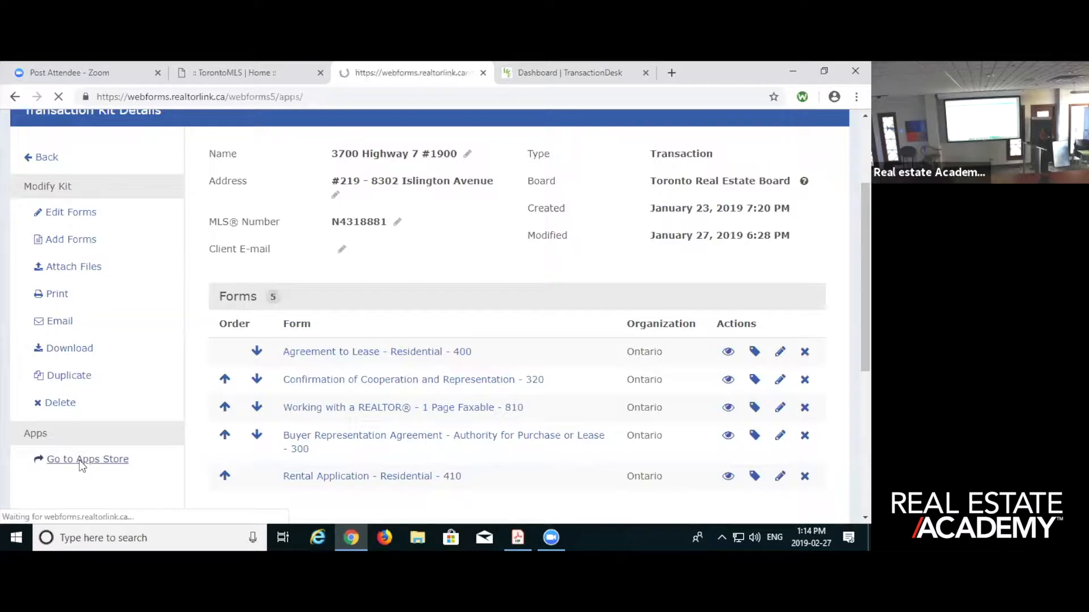
{"action": "scroll", "coordinate": [406, 244], "scroll_direction": "down", "scroll_amount": 4}
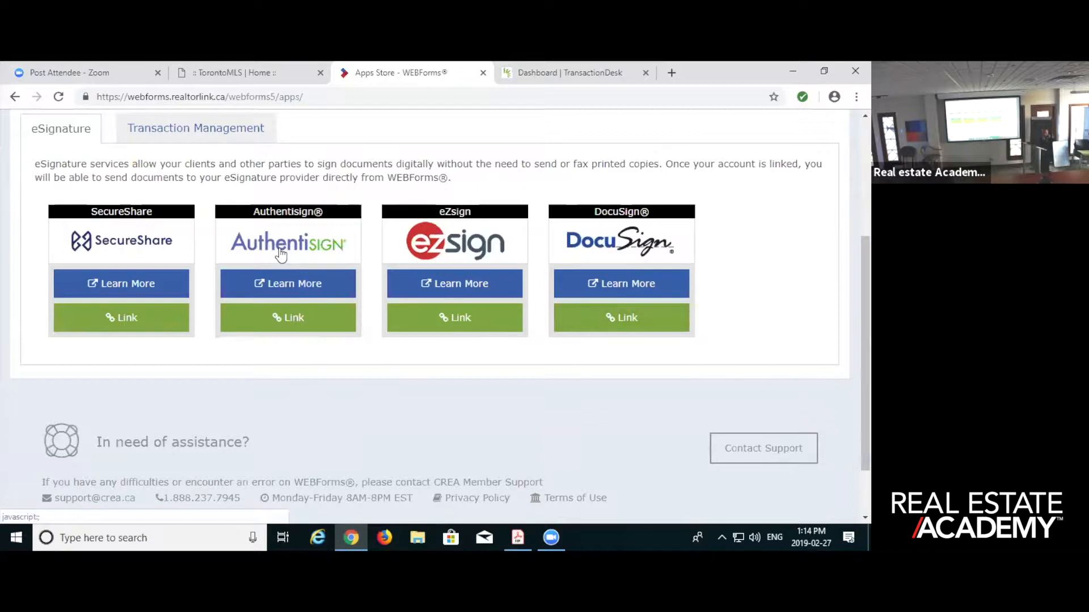
{"action": "left_click", "coordinate": [287, 314]}
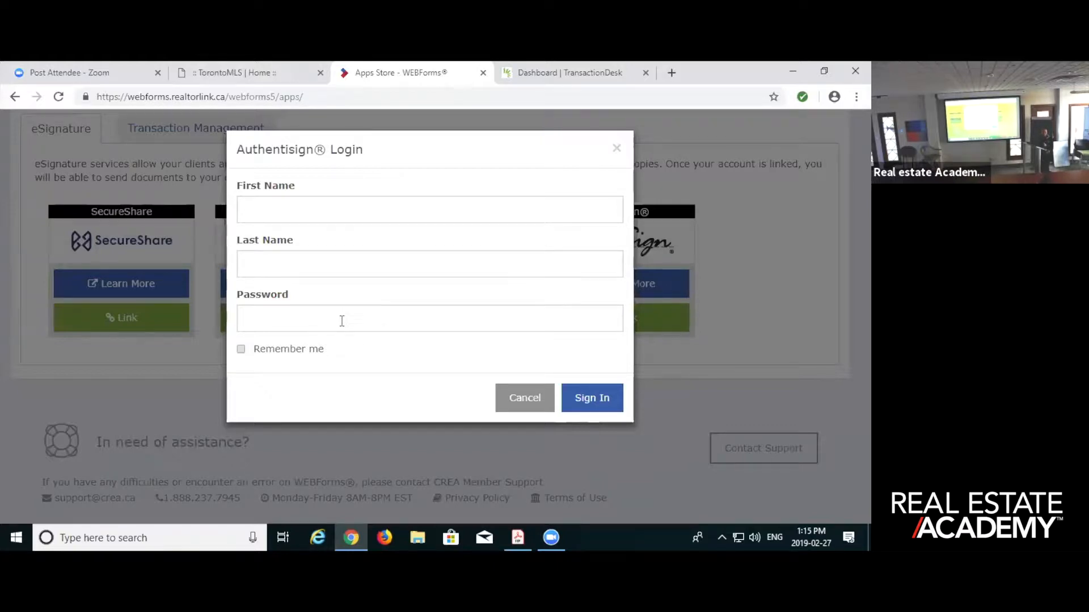
{"action": "left_click", "coordinate": [523, 401]}
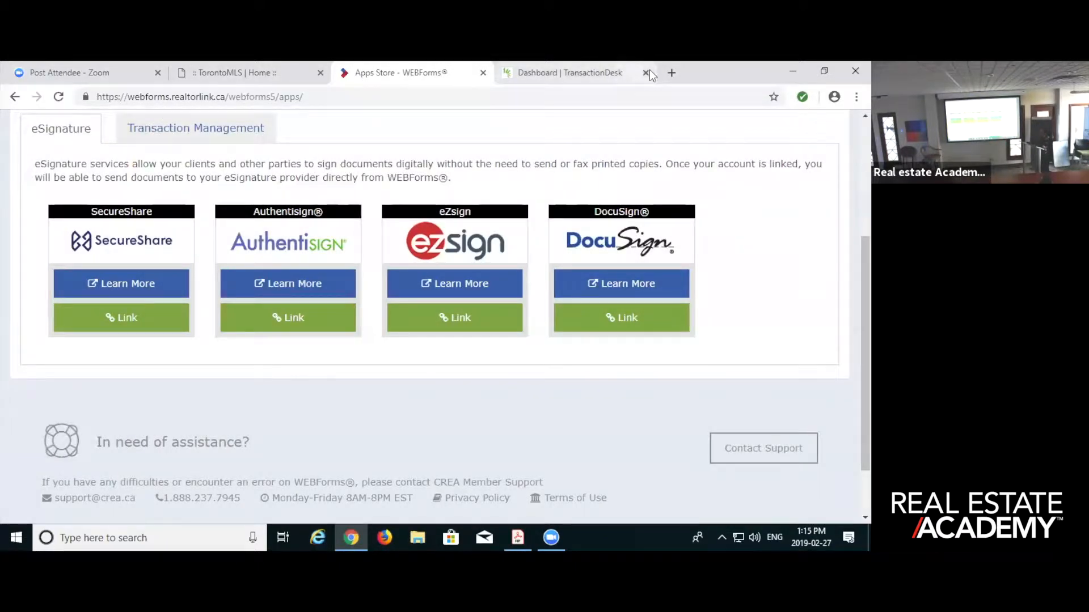
- Close the TransactionDesk dashboard and reopen the most recently modified transaction kit to review its forms and sections
{"action": "left_click", "coordinate": [646, 72]}
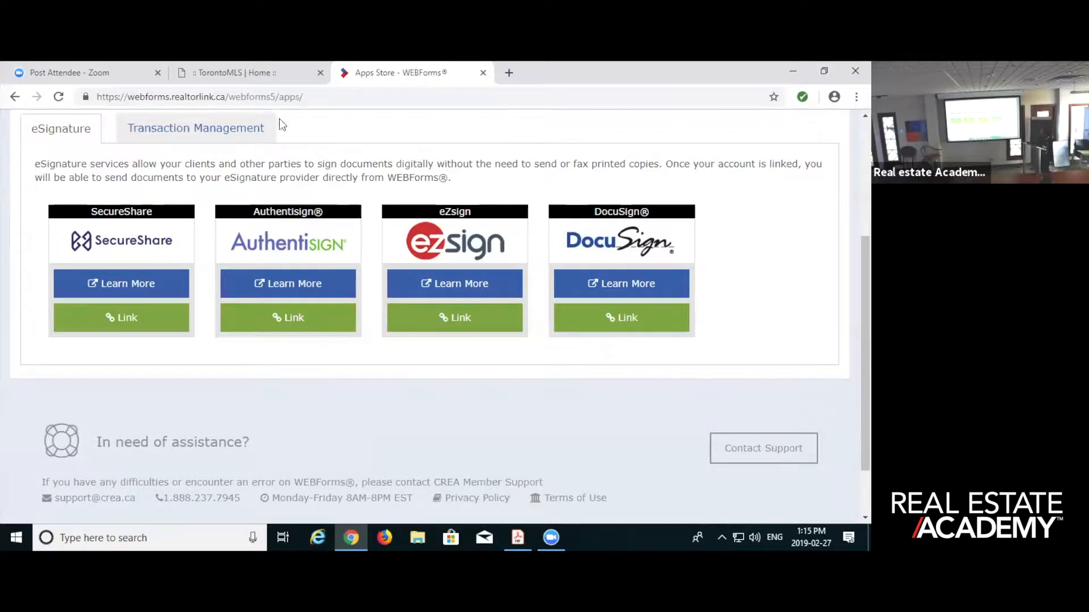
{"action": "left_click", "coordinate": [17, 97]}
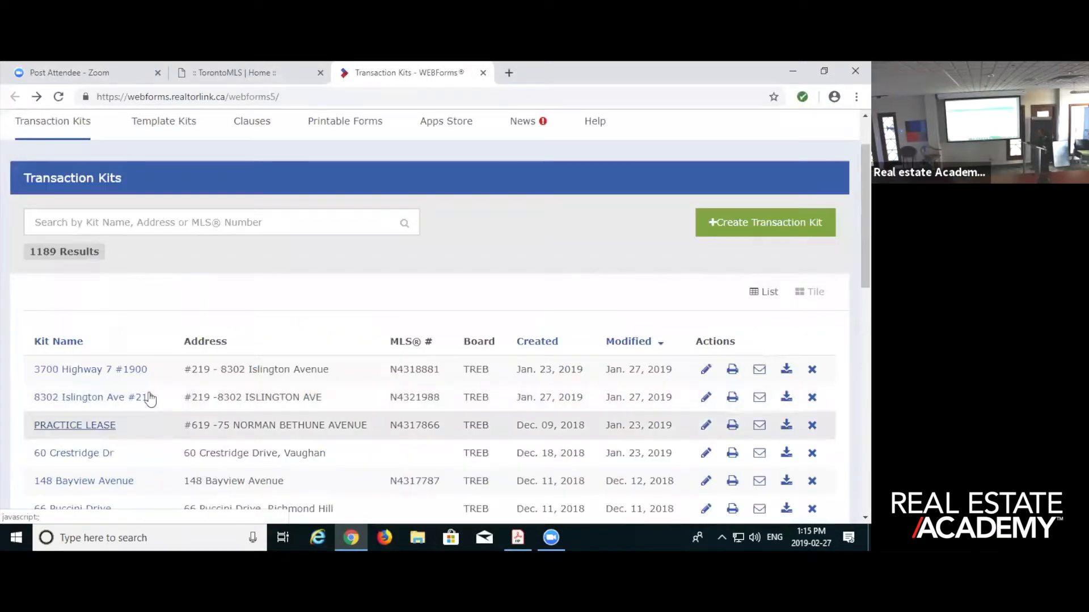
{"action": "left_click", "coordinate": [93, 372]}
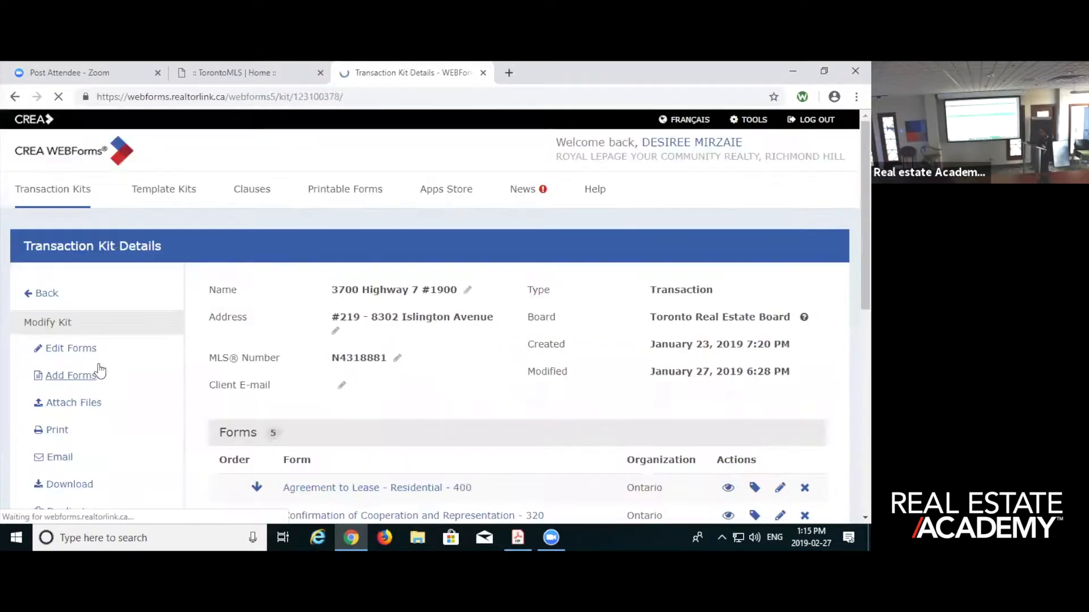
{"action": "scroll", "coordinate": [74, 419], "scroll_direction": "down", "scroll_amount": 2}
{"action": "scroll", "coordinate": [76, 423], "scroll_direction": "down", "scroll_amount": 1}
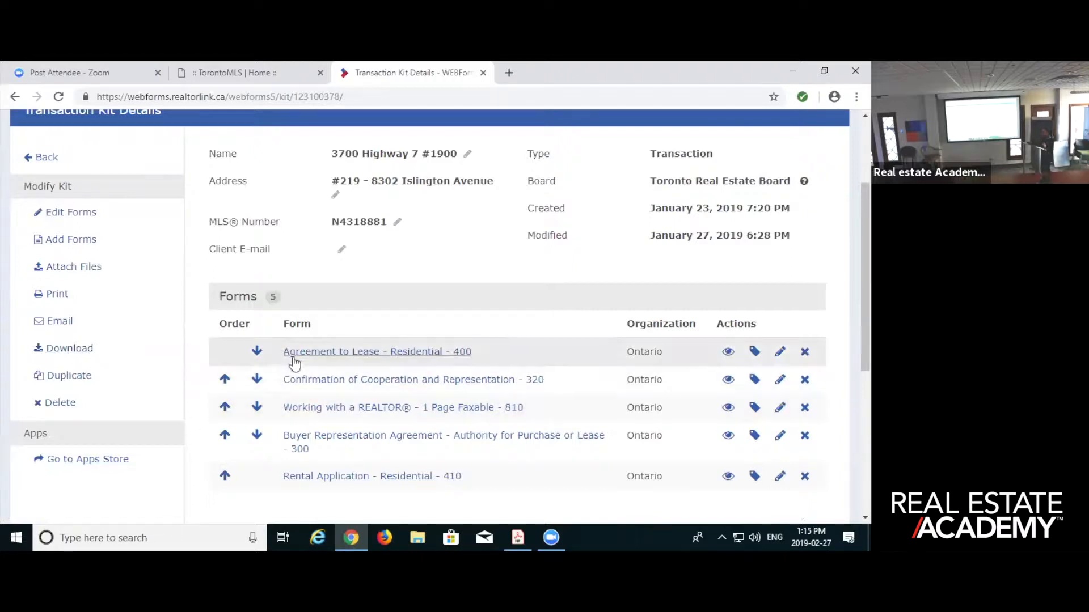
{"action": "scroll", "coordinate": [316, 368], "scroll_direction": "down", "scroll_amount": 1}
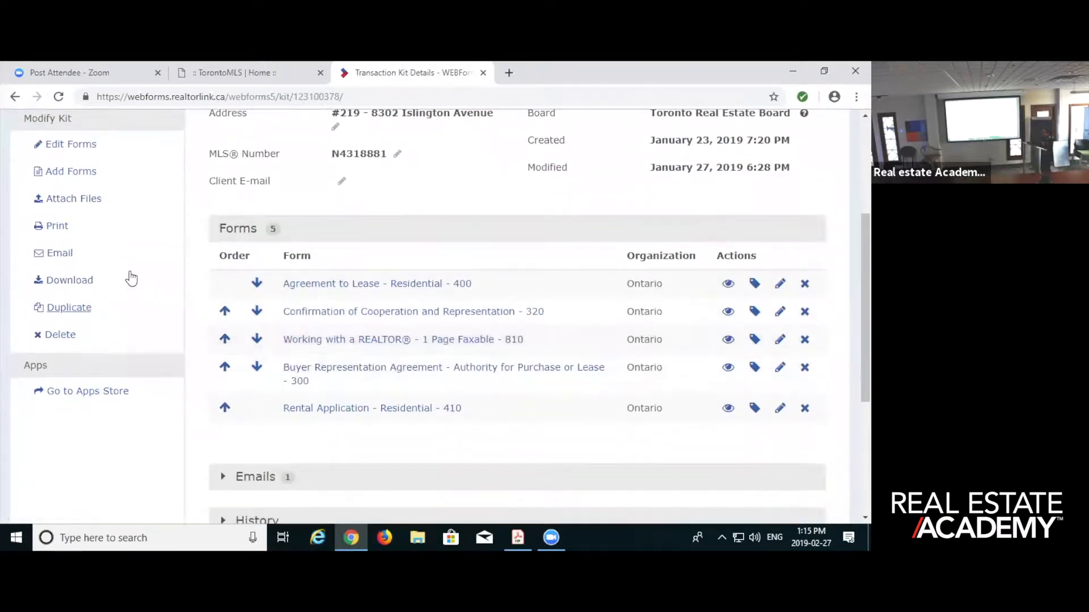
{"action": "scroll", "coordinate": [238, 442], "scroll_direction": "down", "scroll_amount": 1}
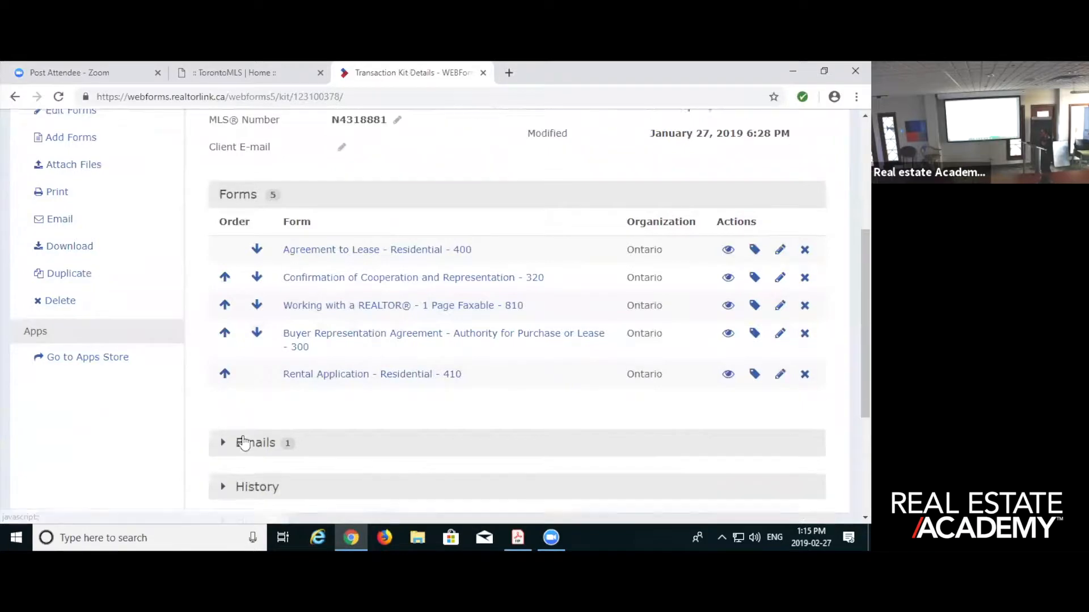
- Download the kit's Agreement to Lease - Residential - 400 as a read-only PDF, excluding forms 320, 810 and 300, and dismiss the Acrobat updater
{"action": "scroll", "coordinate": [242, 433], "scroll_direction": "up", "scroll_amount": 3}
{"action": "left_click", "coordinate": [79, 416]}
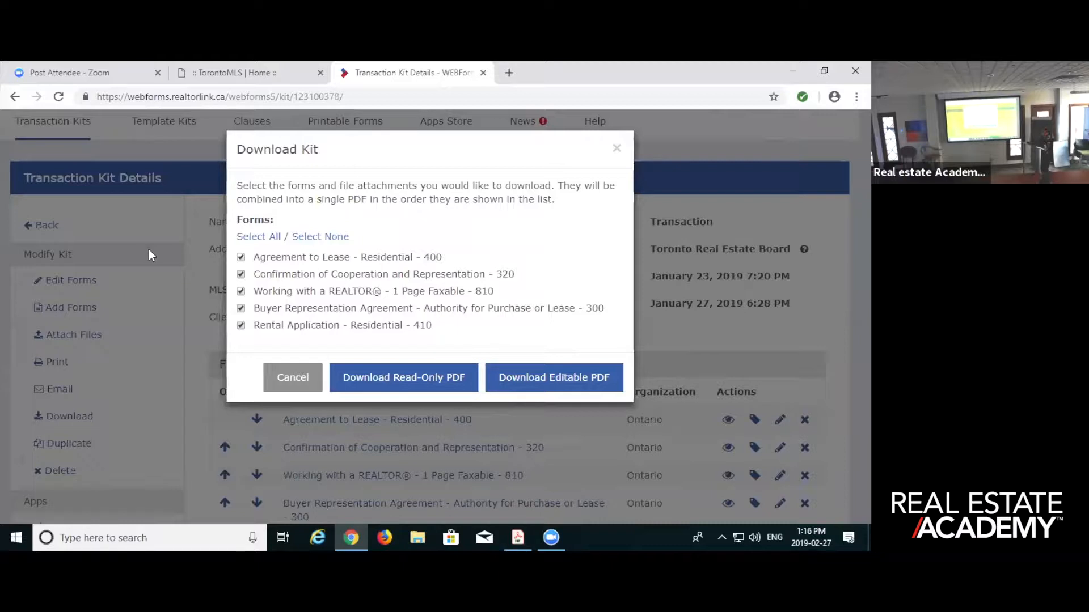
{"action": "left_click", "coordinate": [241, 276]}
{"action": "left_click", "coordinate": [242, 292]}
{"action": "left_click", "coordinate": [242, 309]}
{"action": "left_click", "coordinate": [416, 369]}
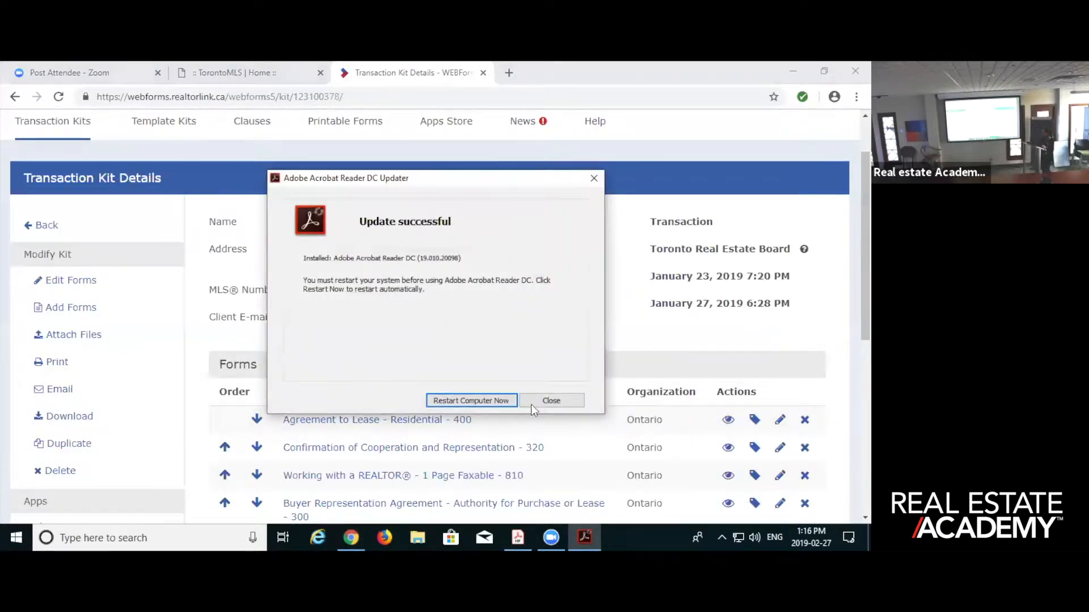
{"action": "left_click", "coordinate": [563, 403]}
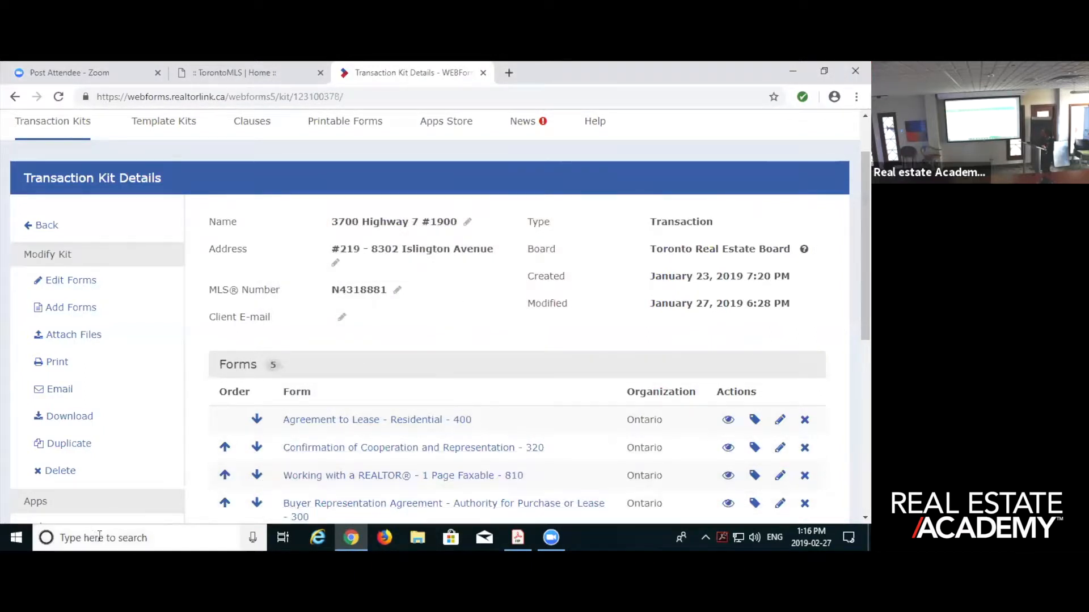
- Find AgreementtoLease-Residential-400 in the Downloads folder in File Explorer and open it in Adobe Acrobat Reader
{"action": "left_click", "coordinate": [418, 537]}
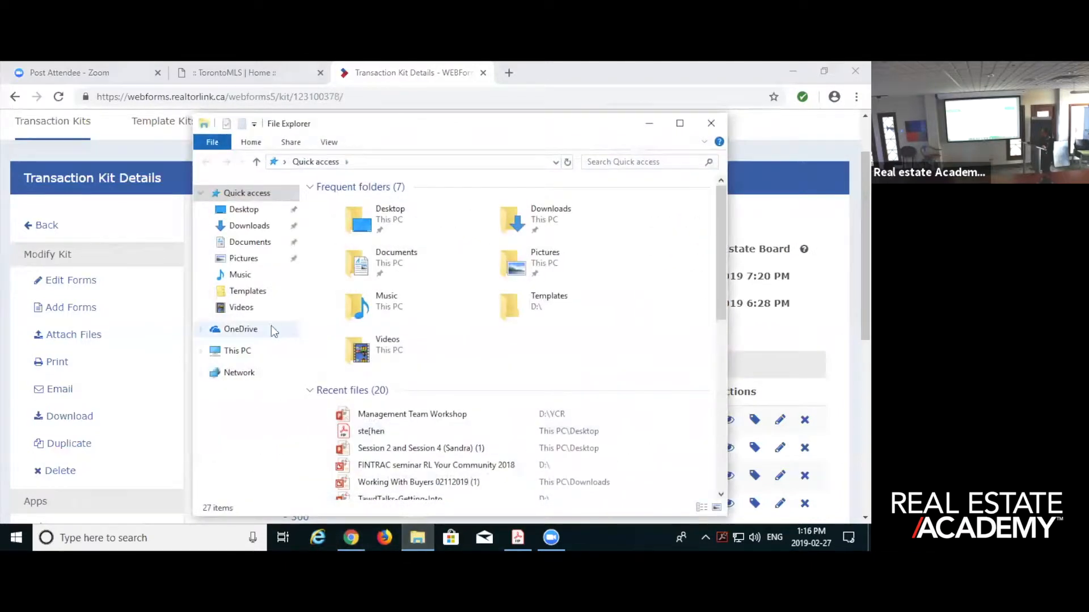
{"action": "scroll", "coordinate": [403, 430], "scroll_direction": "down", "scroll_amount": 2}
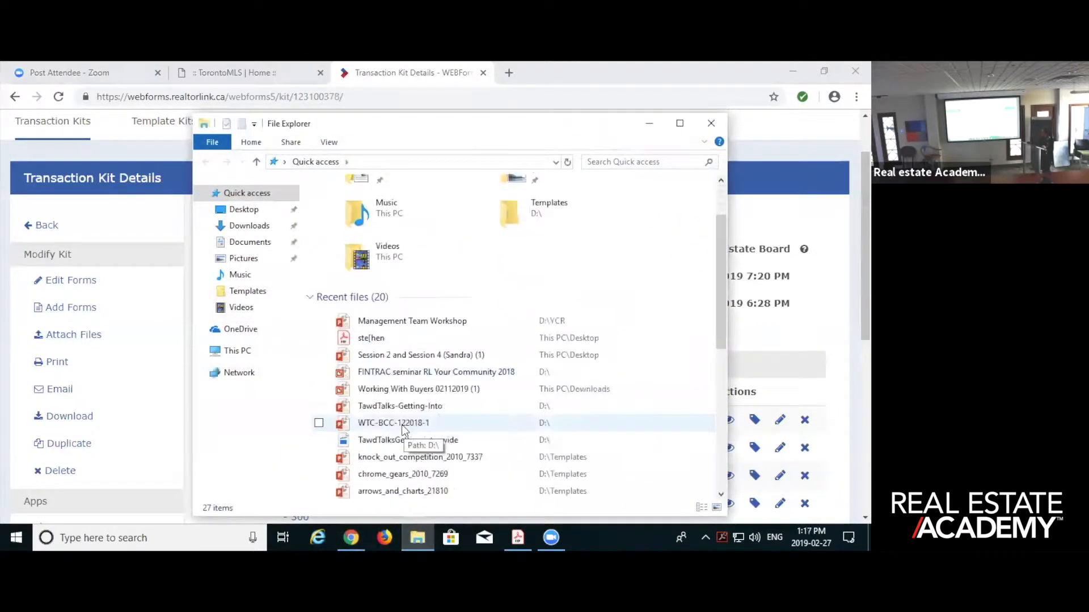
{"action": "scroll", "coordinate": [403, 429], "scroll_direction": "up", "scroll_amount": 2}
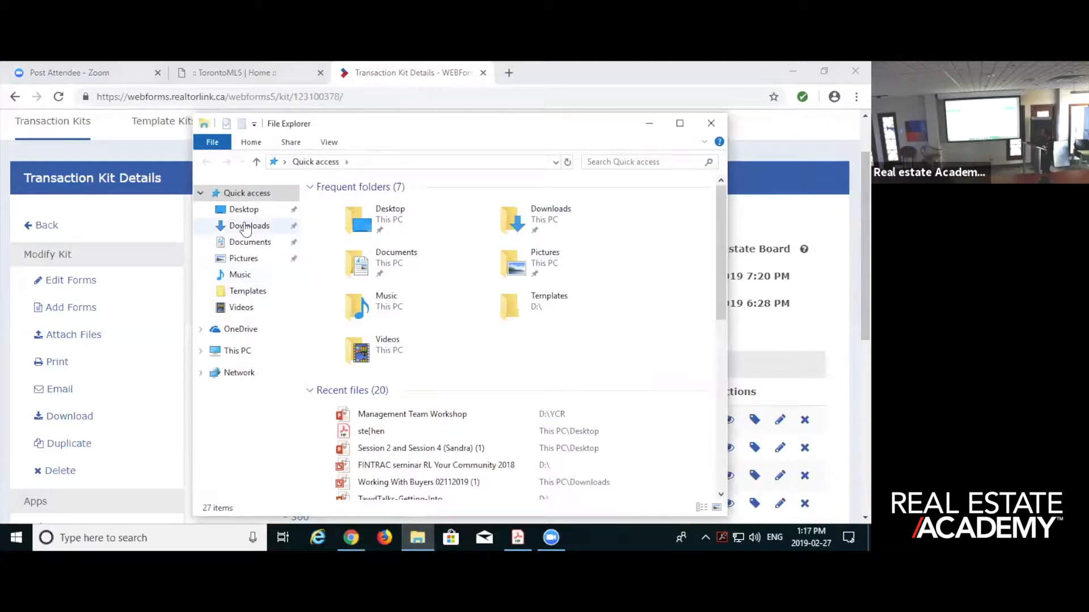
{"action": "left_click", "coordinate": [245, 227]}
{"action": "left_click", "coordinate": [626, 162]}
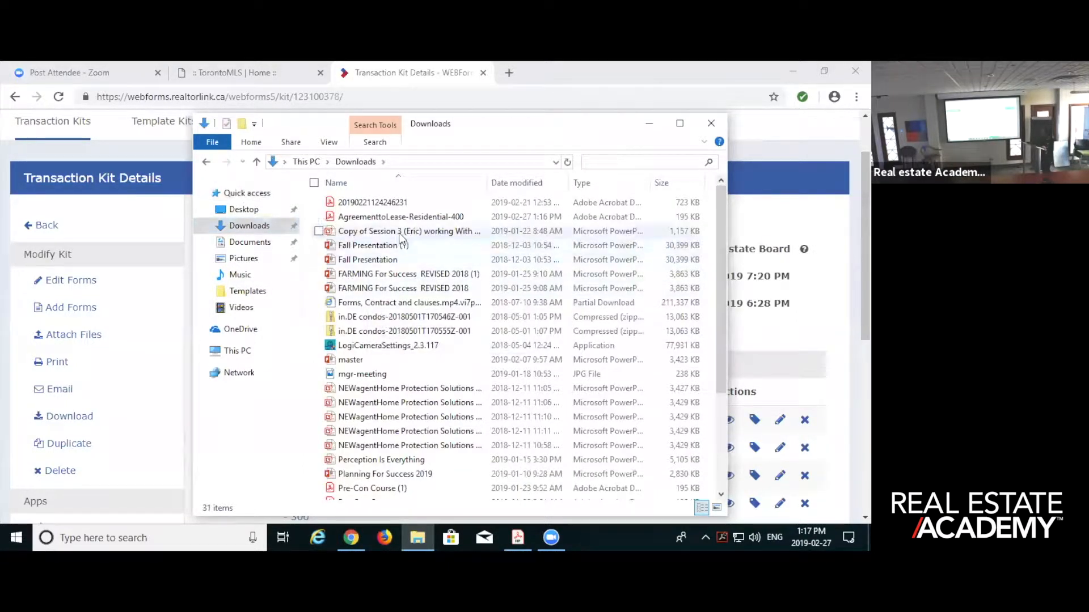
{"action": "left_click", "coordinate": [406, 219]}
{"action": "double_click", "coordinate": [406, 218]}
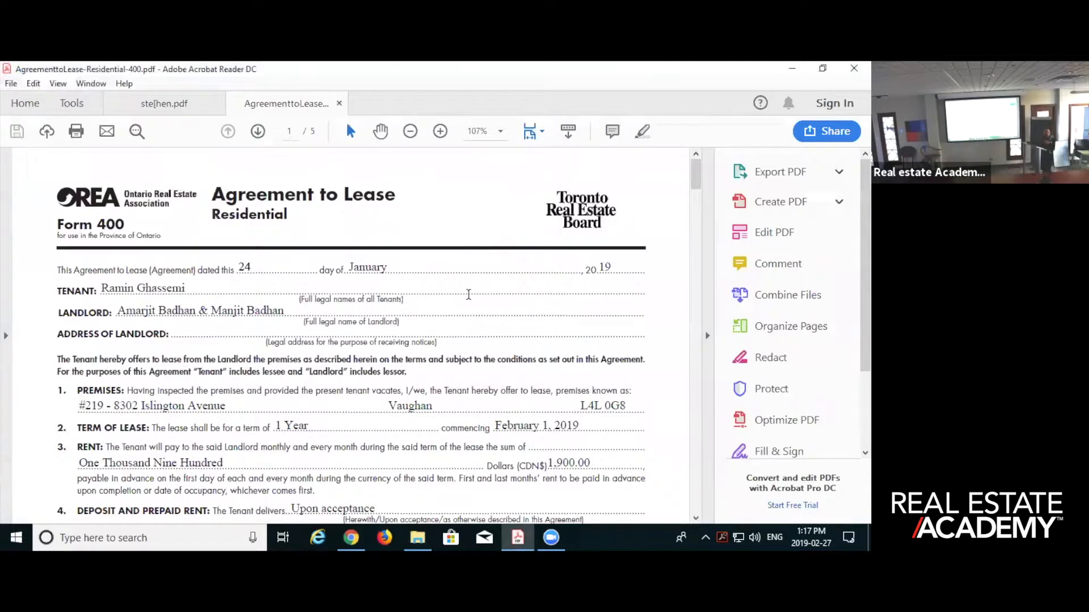
{"action": "left_click", "coordinate": [10, 83]}
{"action": "left_click", "coordinate": [59, 169]}
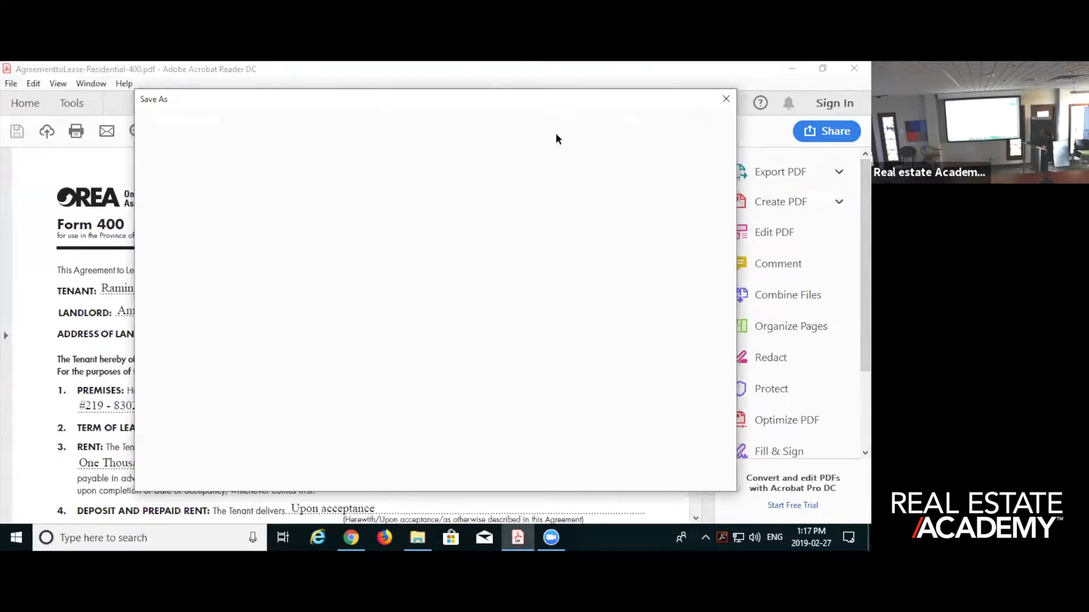
{"action": "left_click", "coordinate": [726, 101]}
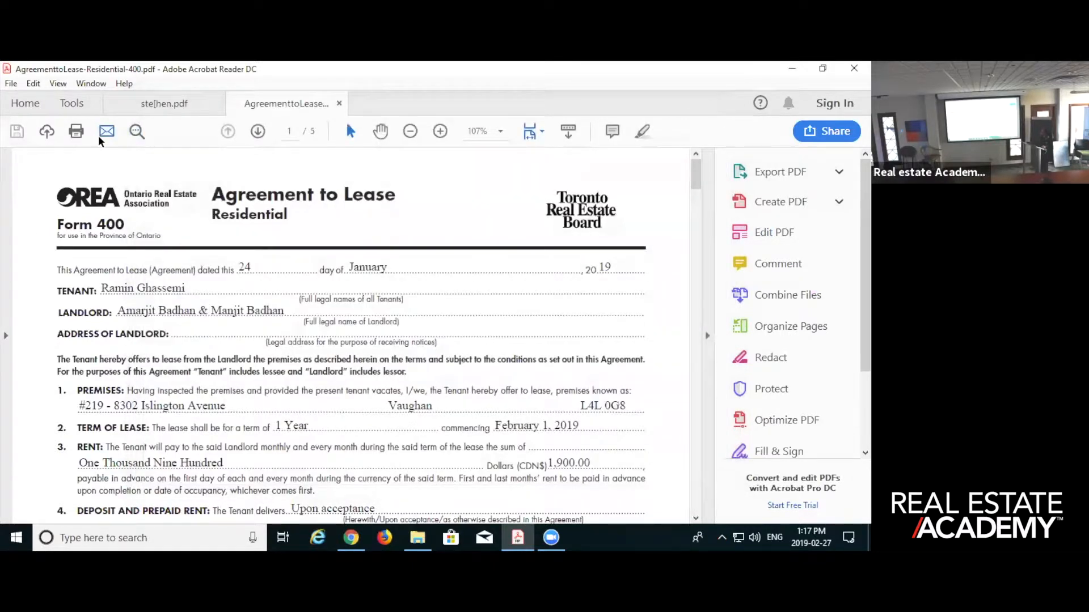
- Save a copy of the lease agreement PDF to the Desktop as AgreementtoLease-Residential-400
{"action": "left_click", "coordinate": [11, 83]}
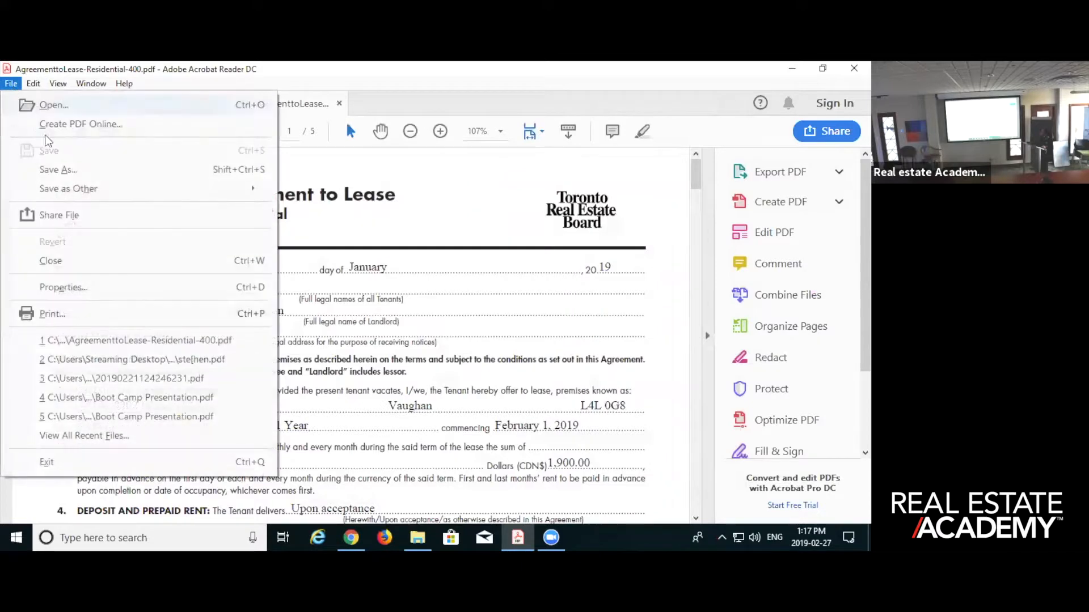
{"action": "left_click", "coordinate": [67, 171]}
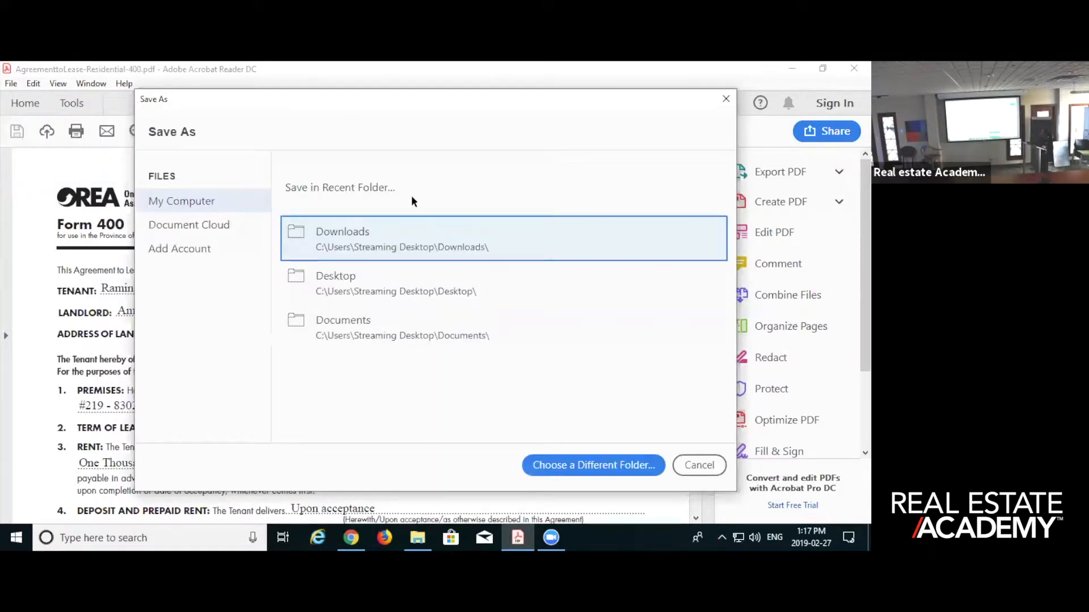
{"action": "left_click", "coordinate": [342, 275]}
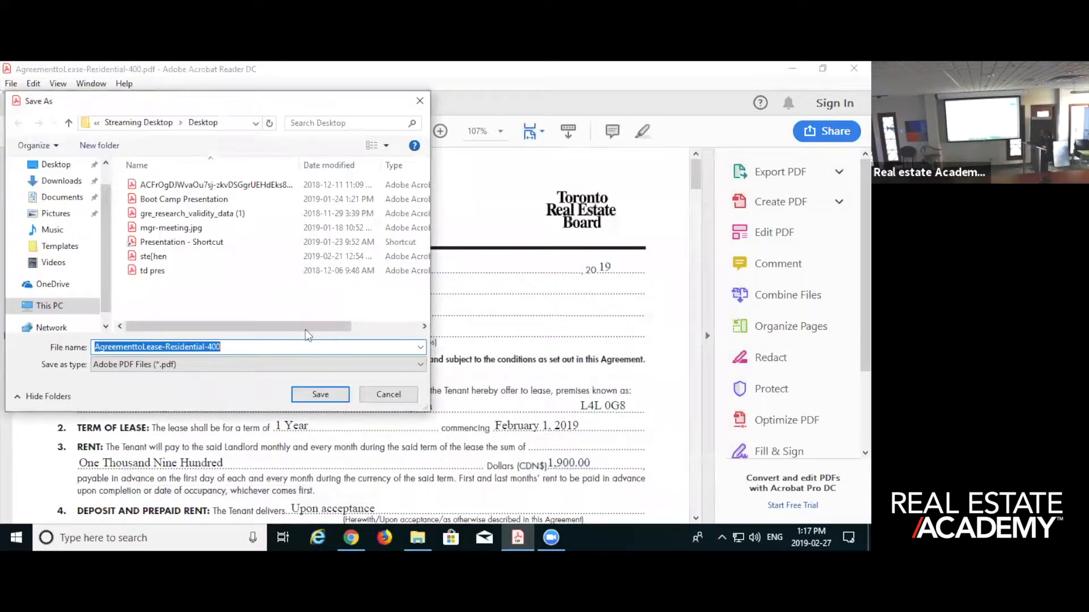
{"action": "left_click", "coordinate": [321, 394]}
- Close the lease agreement, the remaining PDF and the Downloads folder window to return to the transaction kit
{"action": "left_click", "coordinate": [854, 68]}
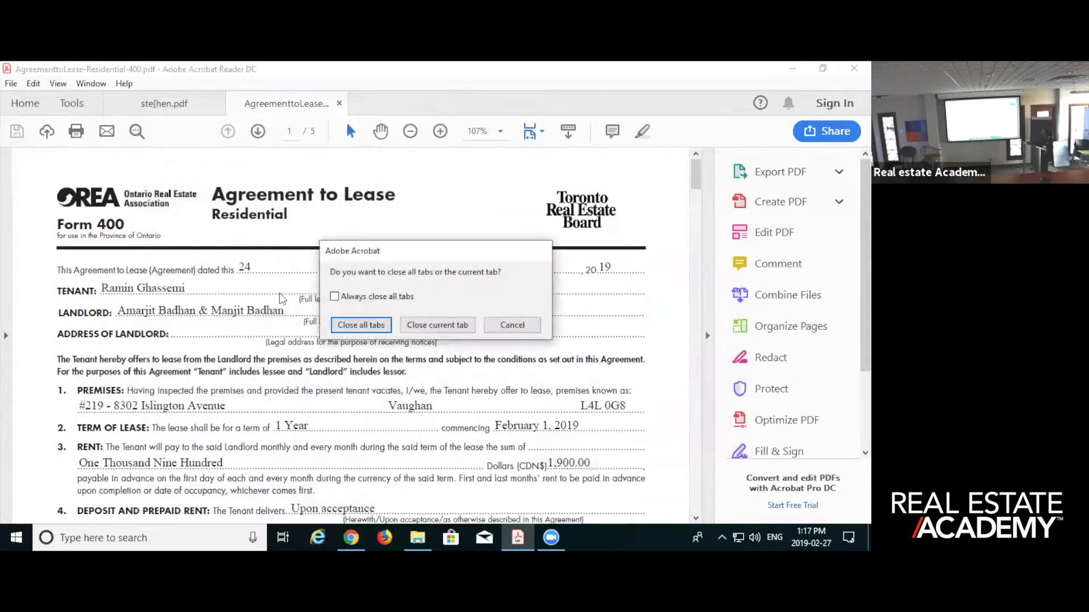
{"action": "left_click", "coordinate": [419, 325]}
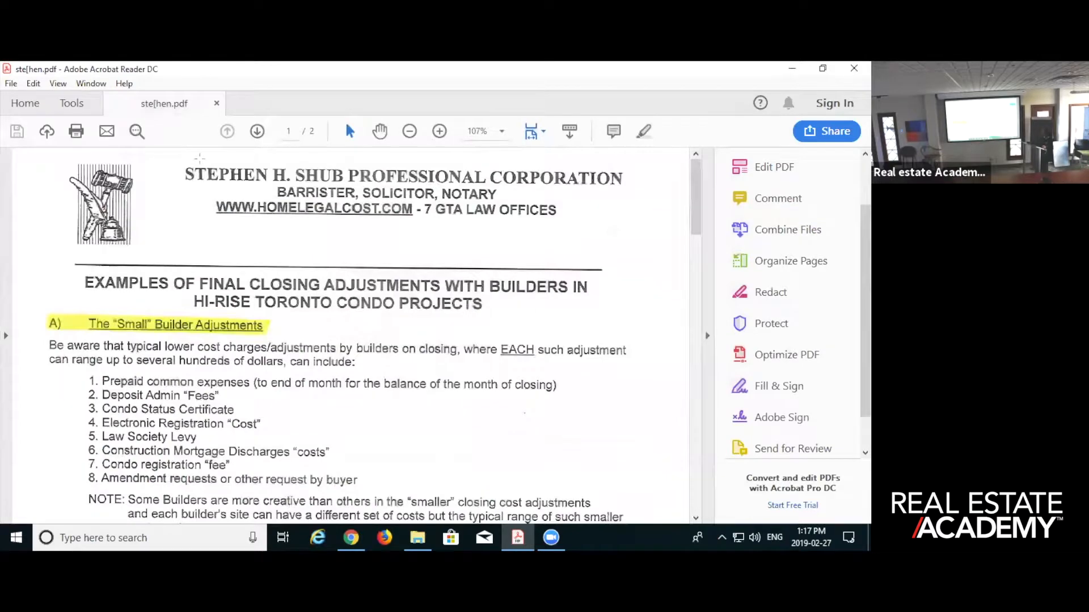
{"action": "left_click", "coordinate": [854, 68]}
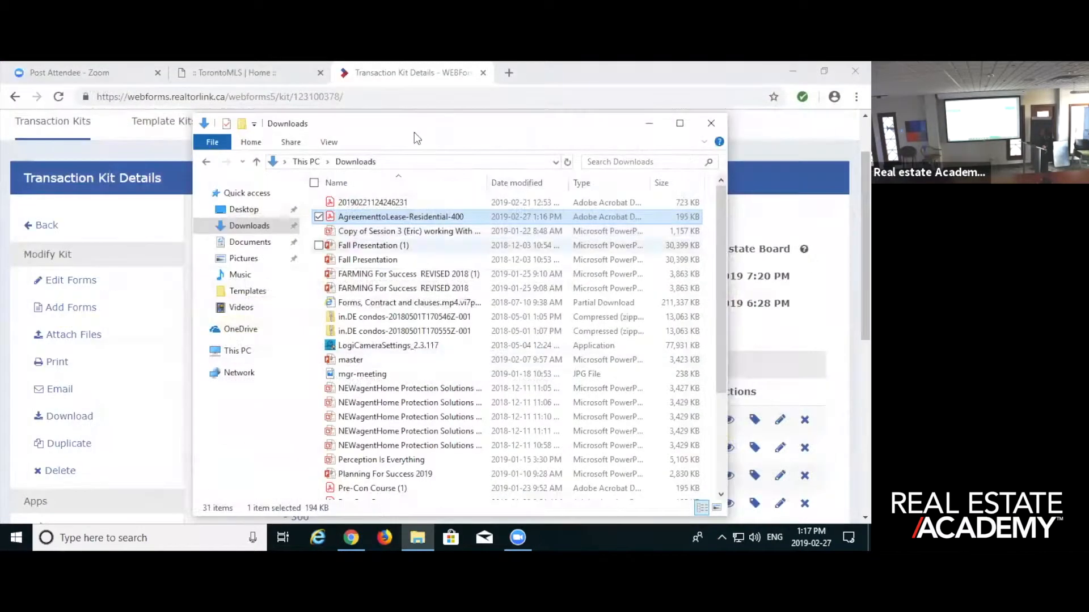
{"action": "left_click", "coordinate": [711, 123]}
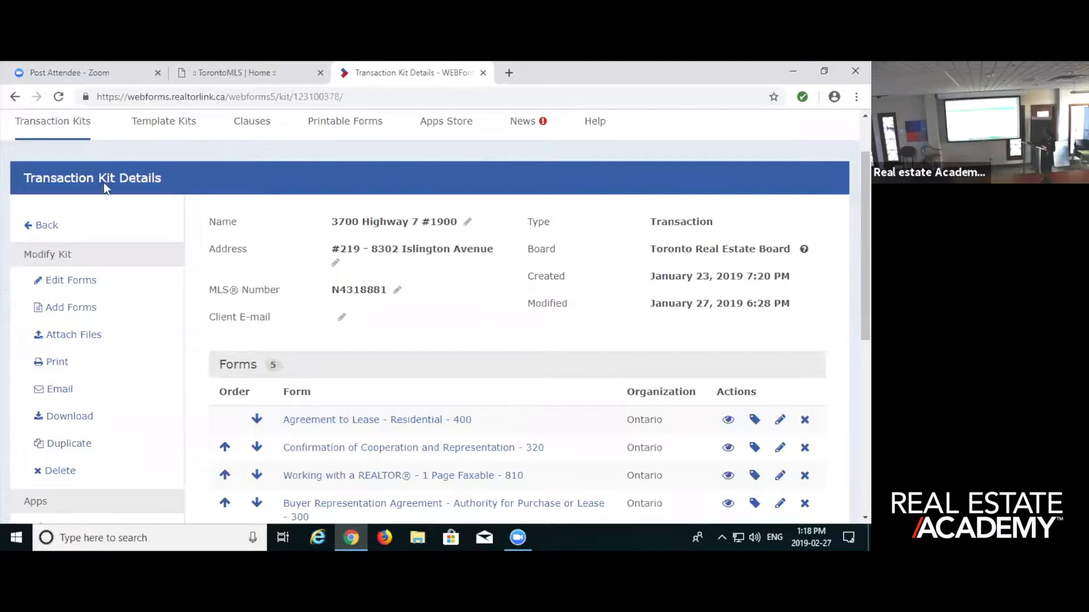
- Open Instanet - Authentisign from the TorontoMLS home page and create a new signing named "Richmond Hill Tes"
{"action": "left_click", "coordinate": [209, 72]}
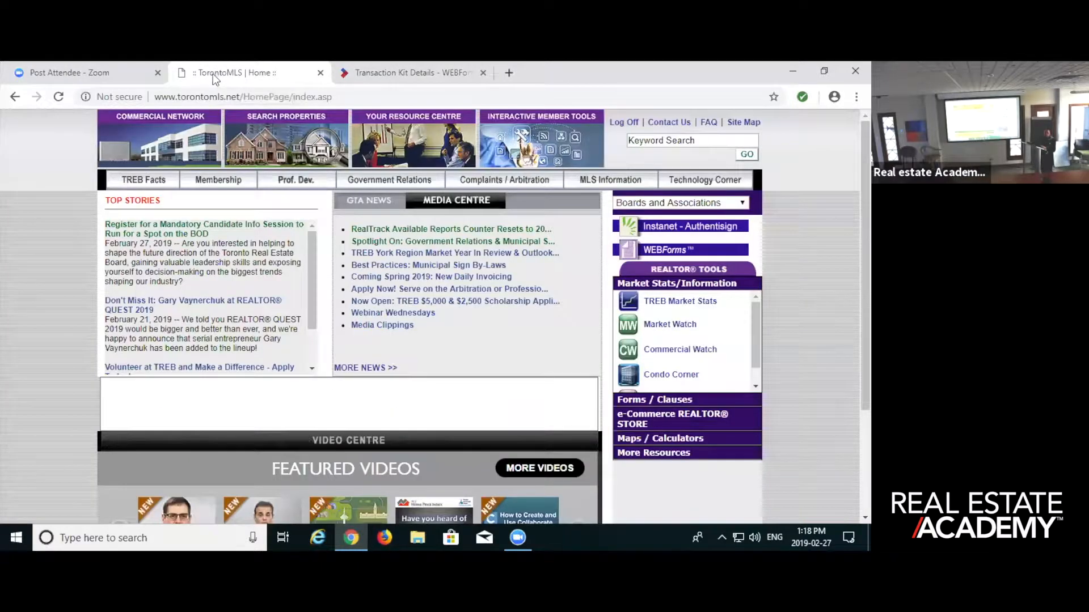
{"action": "left_click", "coordinate": [651, 231]}
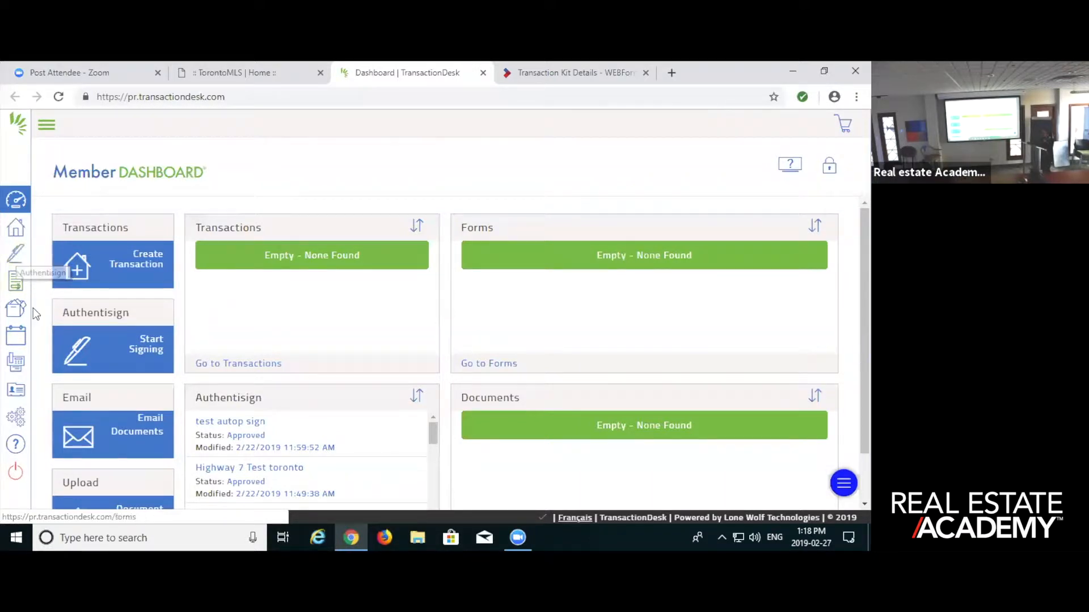
{"action": "left_click", "coordinate": [74, 344]}
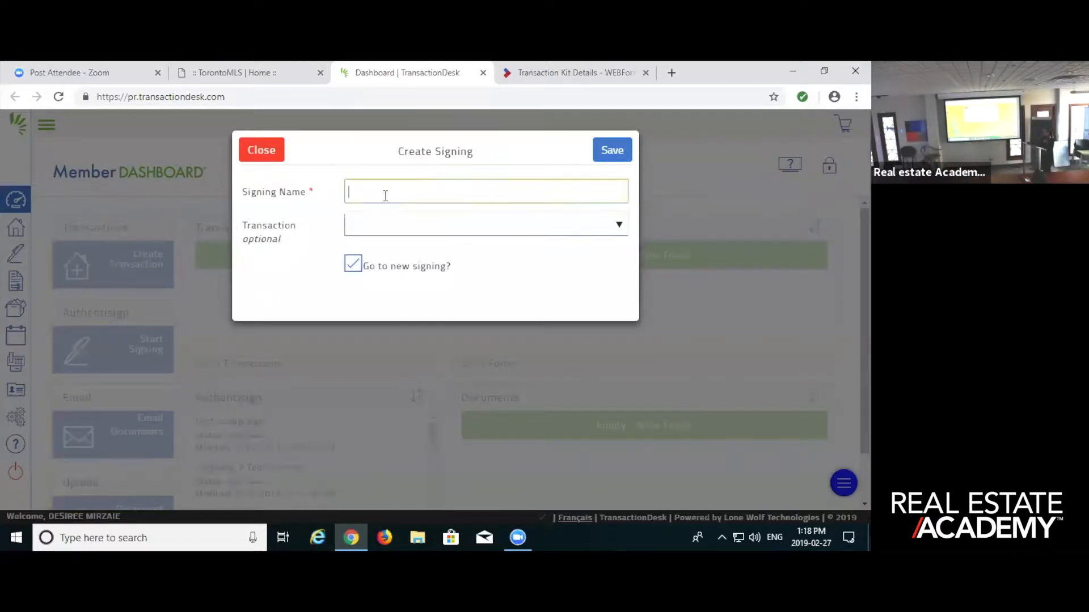
{"action": "left_click", "coordinate": [452, 191]}
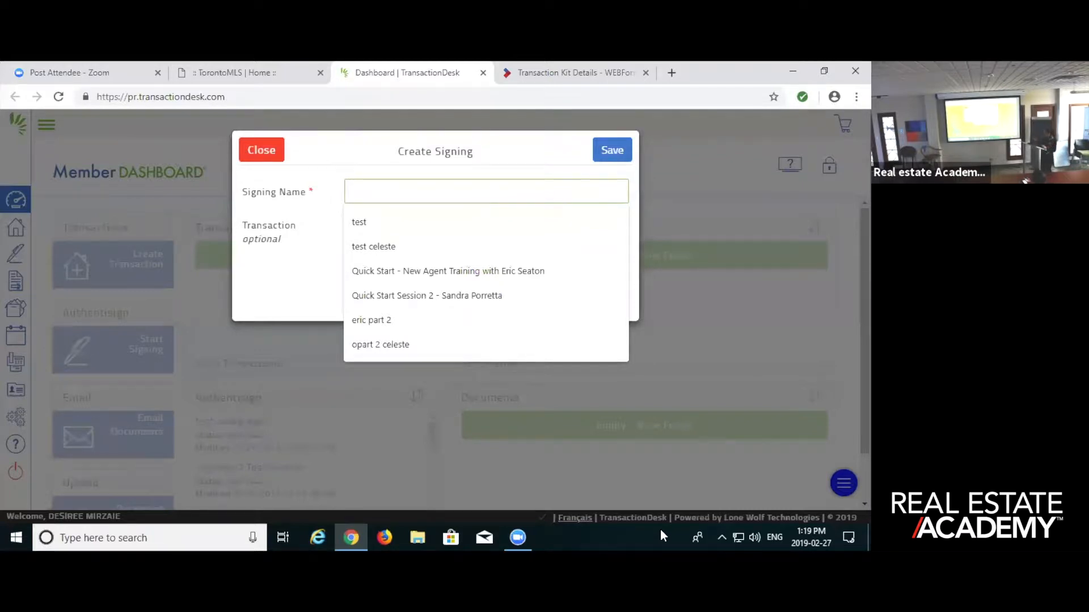
{"action": "type", "text": "Richmio"}
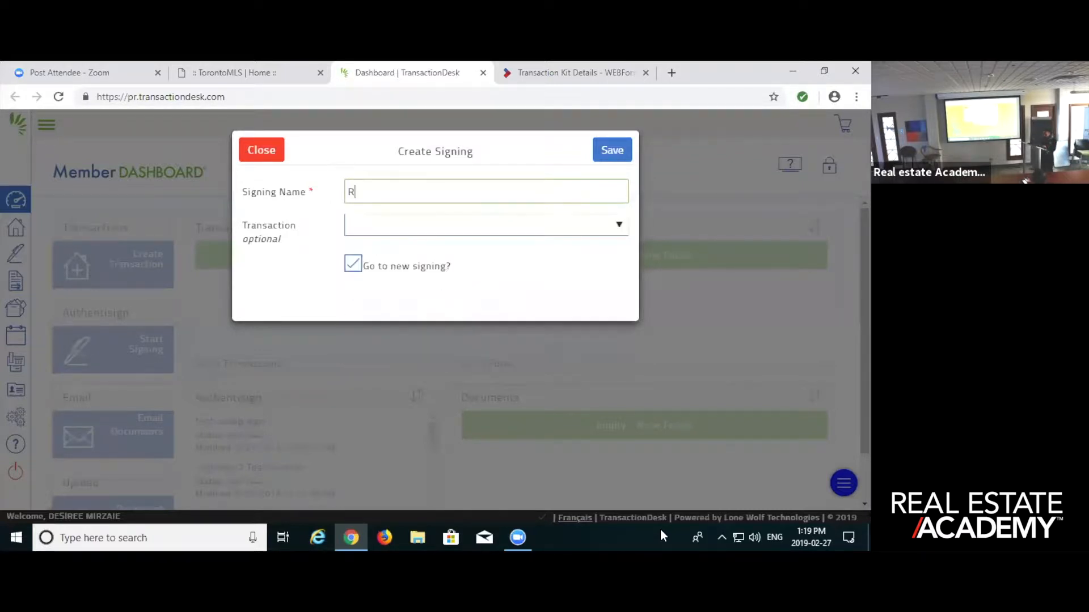
{"action": "key", "text": "BackSpace"}
{"action": "type", "text": "ond Hill Test"}
{"action": "key", "text": "Return"}
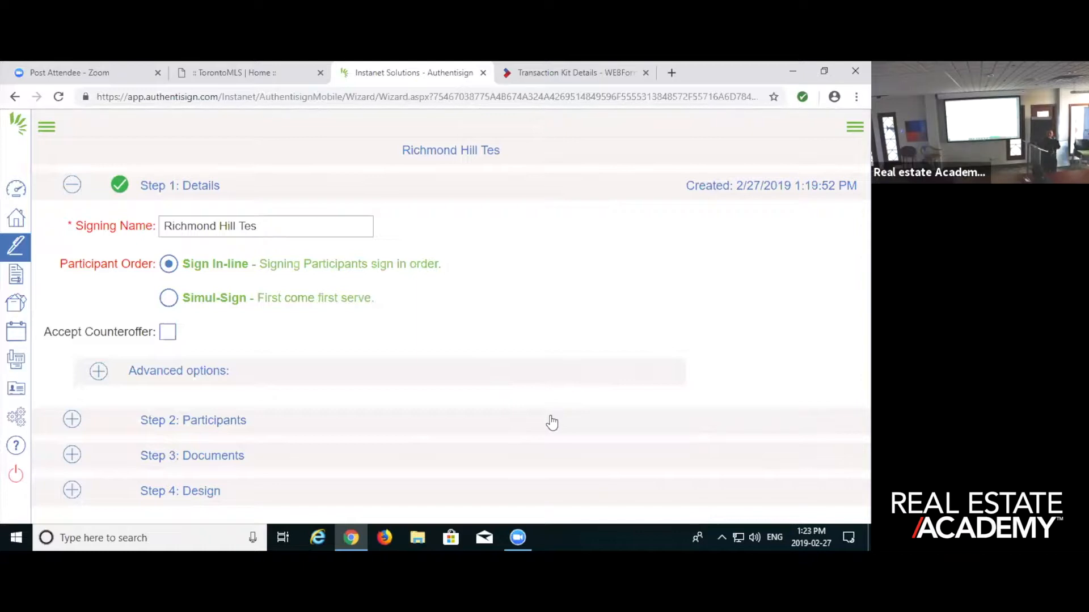
- Expand the advanced options in the signing's details and review the counteroffer, expiration date and reminder settings
{"action": "mouse_move", "coordinate": [522, 530]}
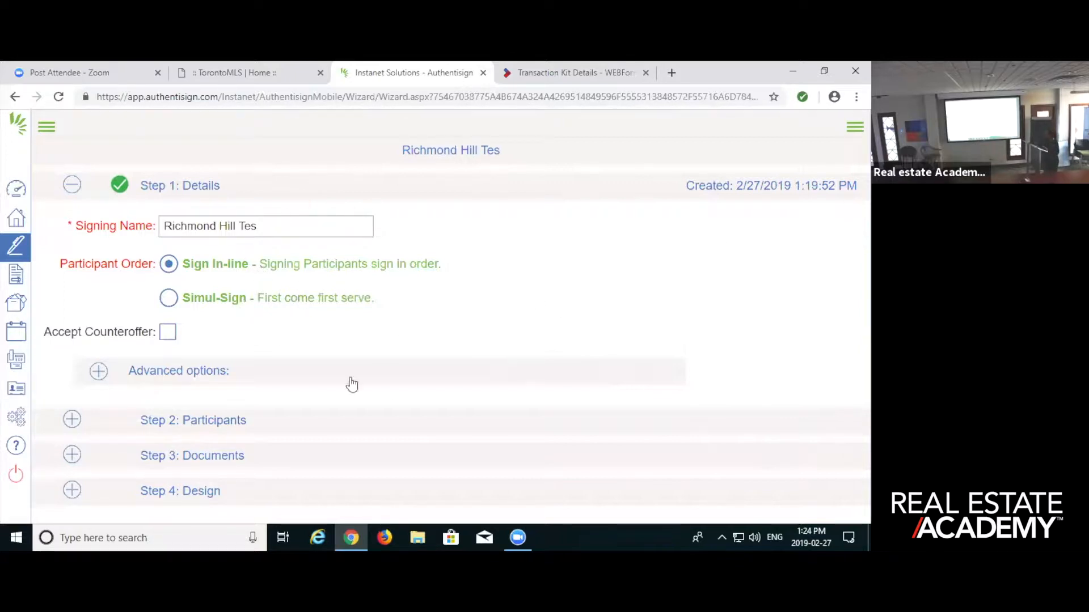
{"action": "left_click", "coordinate": [425, 370]}
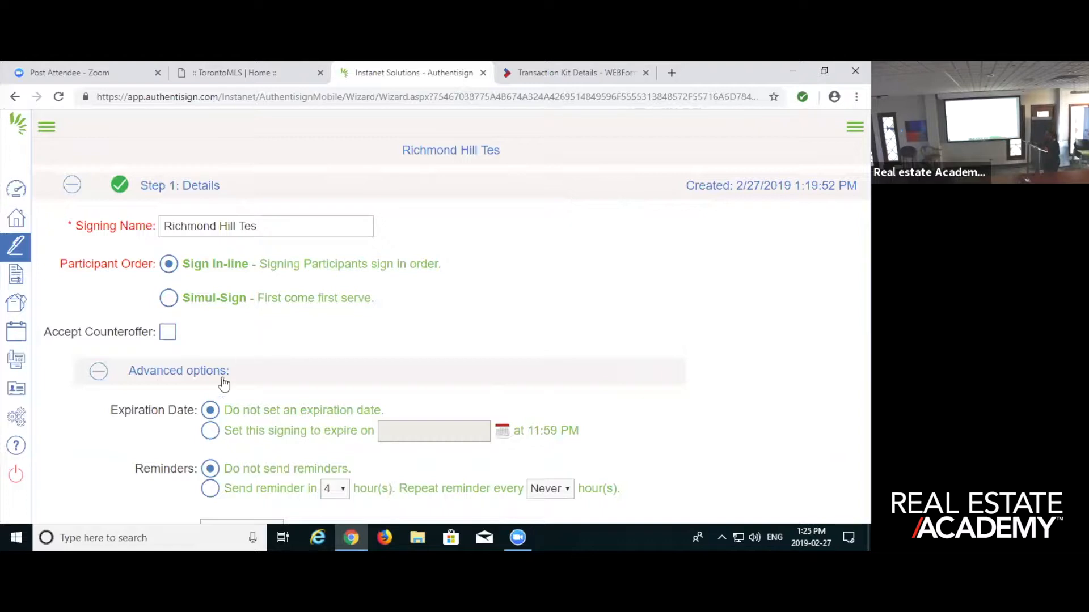
{"action": "left_click", "coordinate": [101, 376]}
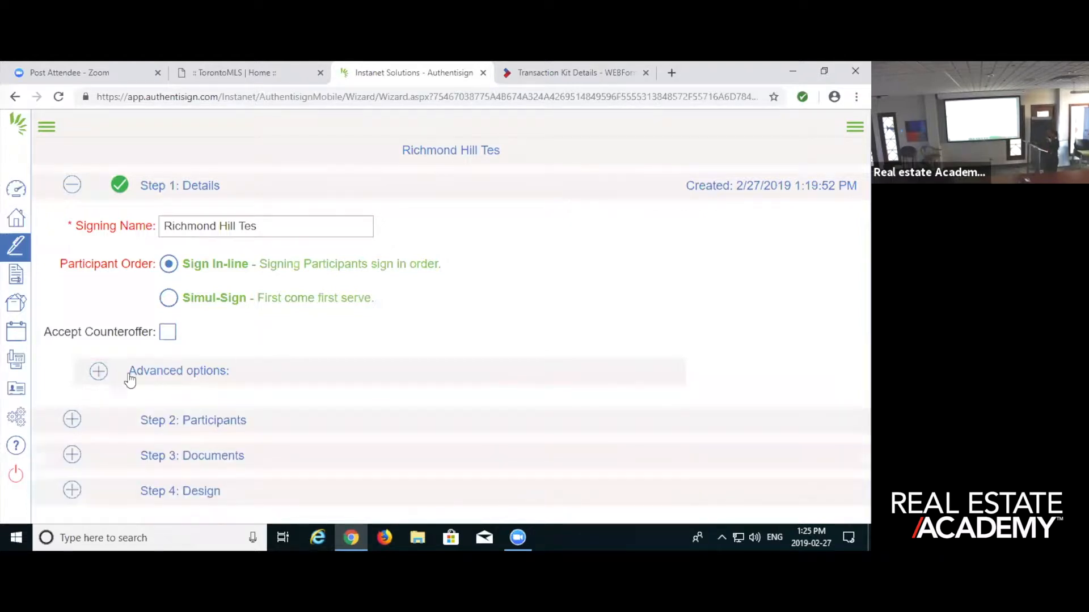
{"action": "left_click", "coordinate": [97, 373]}
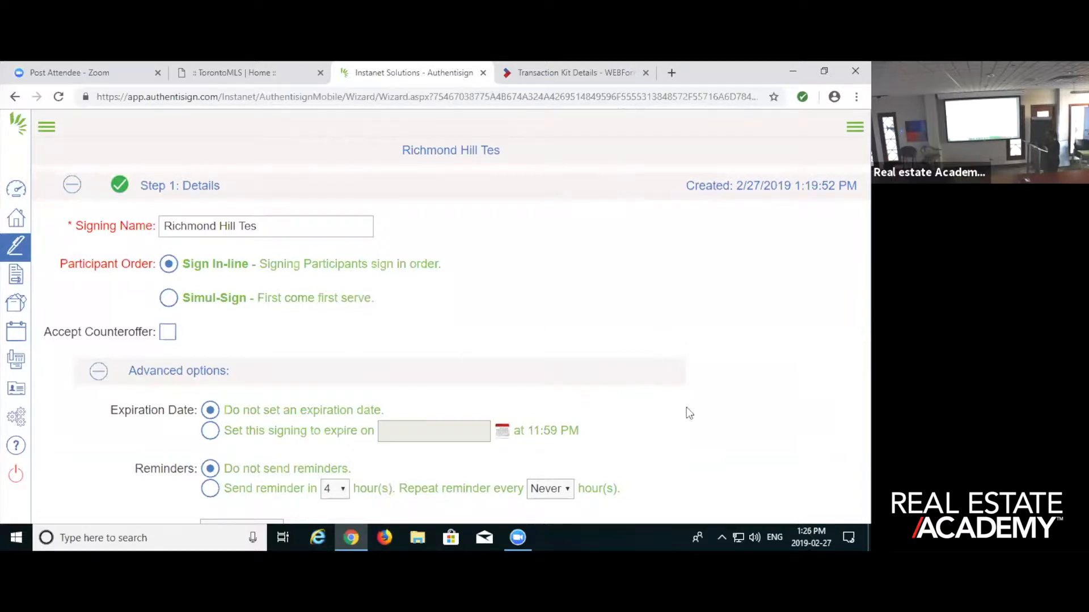
{"action": "left_click_drag", "start_coordinate": [850, 164], "coordinate": [851, 266]}
{"action": "left_click_drag", "start_coordinate": [850, 318], "coordinate": [717, 420]}
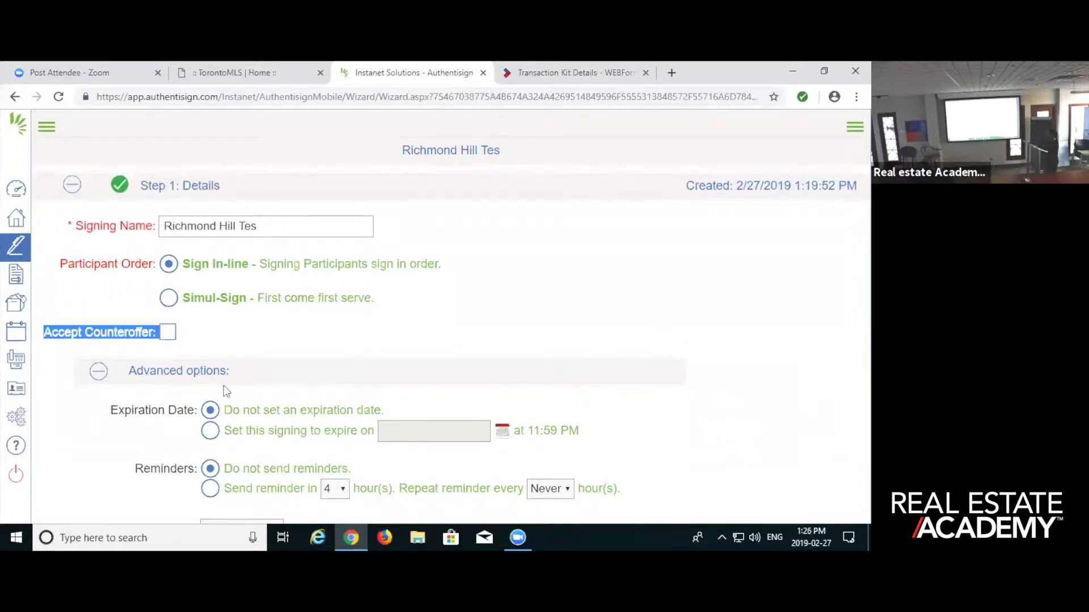
{"action": "left_click", "coordinate": [426, 382]}
{"action": "left_click", "coordinate": [199, 374]}
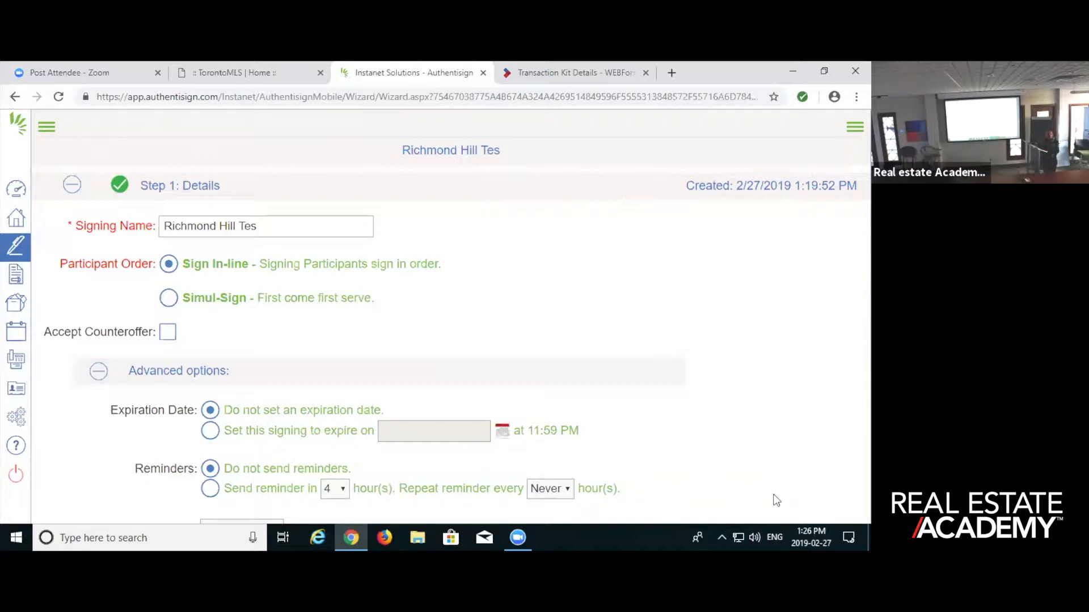
- Try the signing's expiration date and 4-hour reminder options, and restore no expiration date and no reminders
{"action": "left_click", "coordinate": [210, 431]}
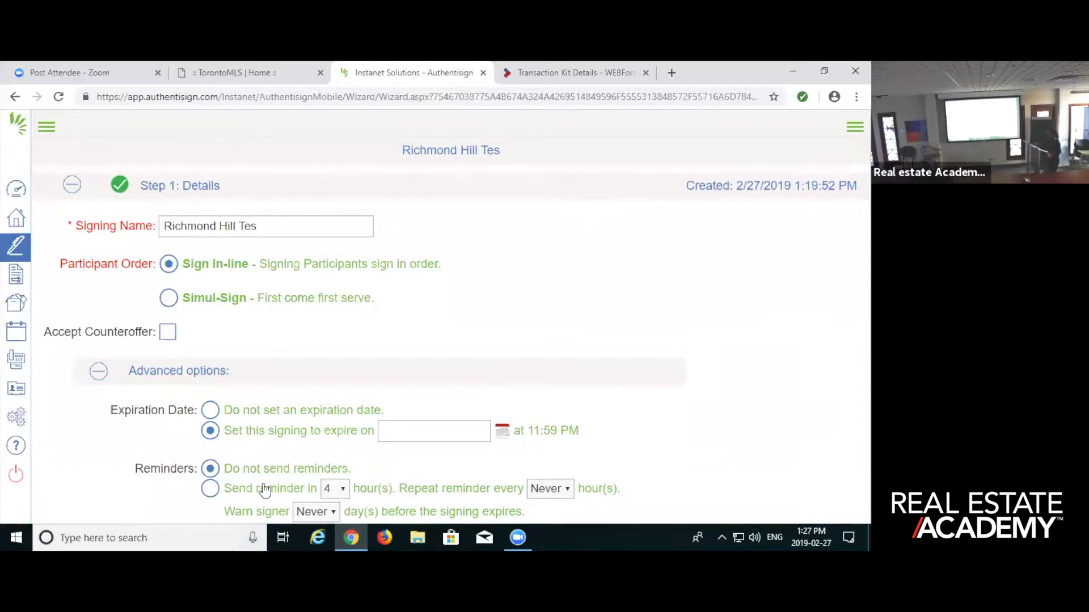
{"action": "left_click", "coordinate": [210, 411]}
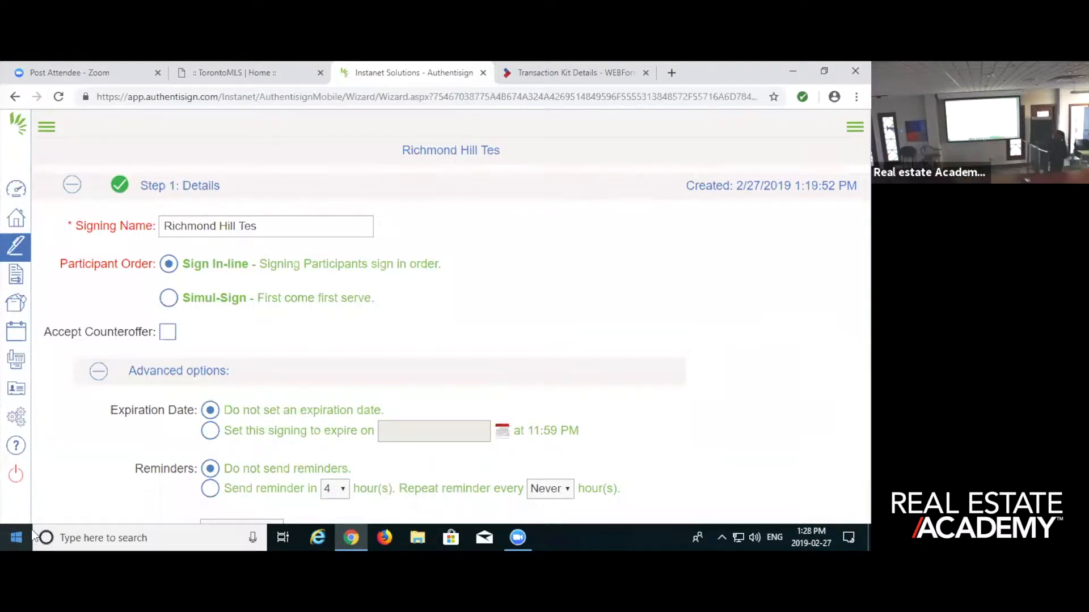
{"action": "left_click", "coordinate": [210, 489]}
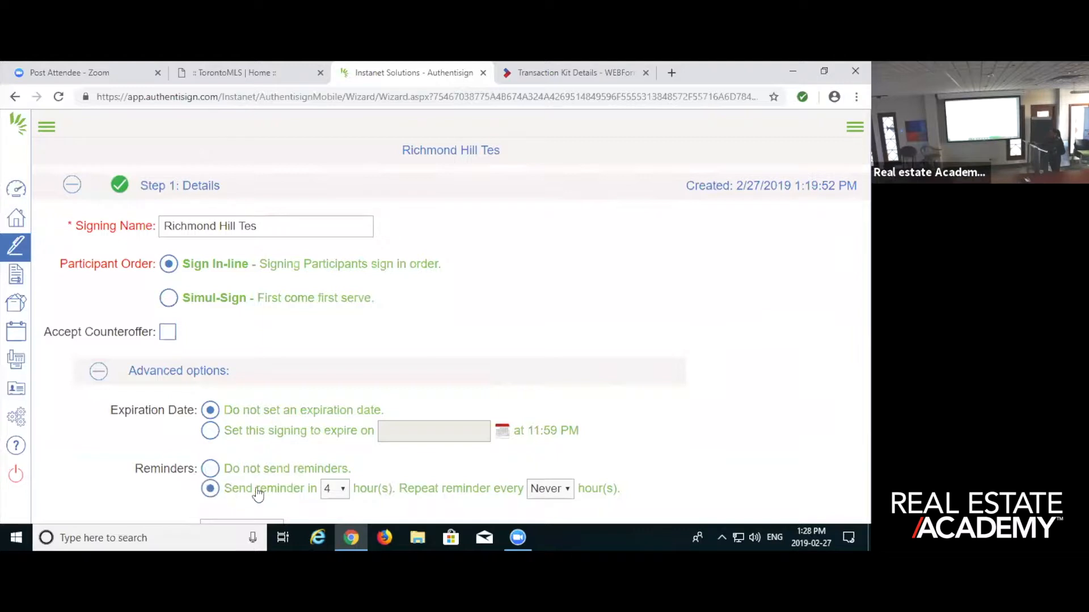
{"action": "left_click", "coordinate": [335, 489]}
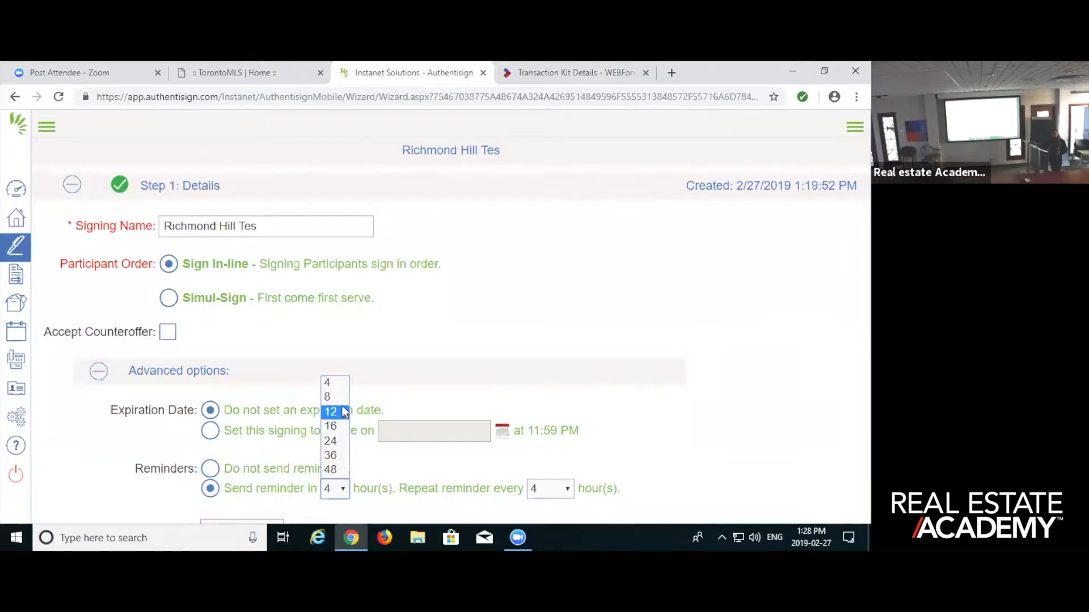
{"action": "left_click", "coordinate": [335, 384]}
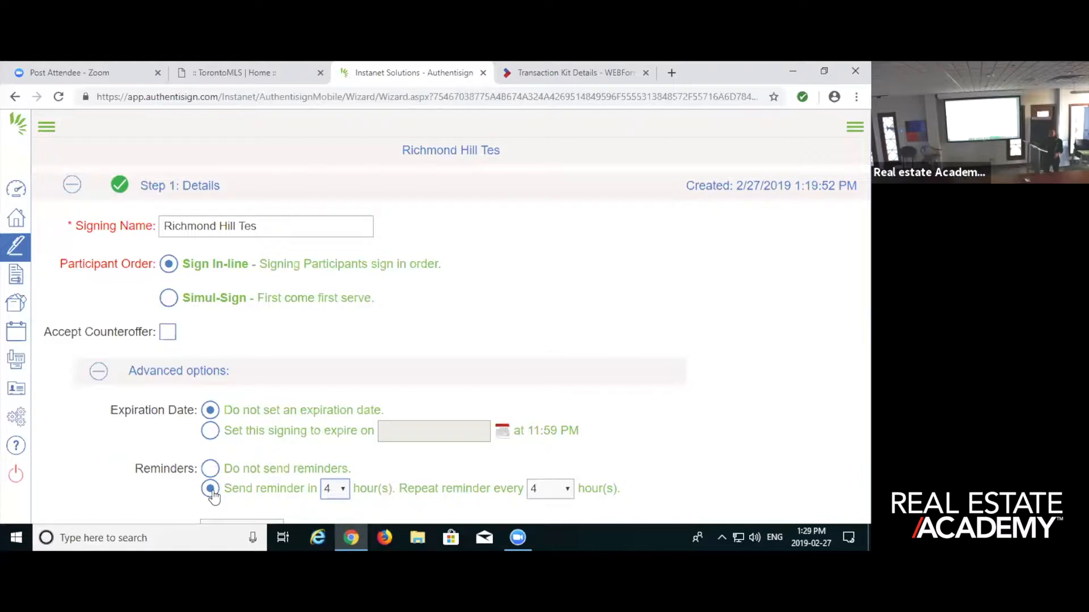
{"action": "left_click", "coordinate": [211, 469]}
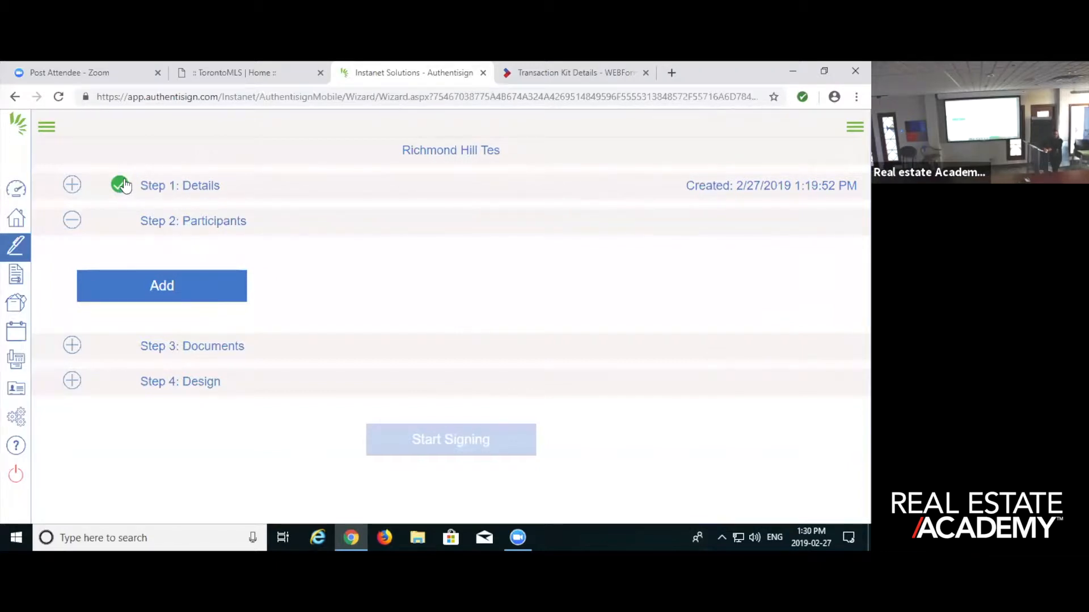
- Go to the signing's participants step and open the options for adding participants
{"action": "left_click", "coordinate": [165, 221]}
{"action": "left_click", "coordinate": [165, 222]}
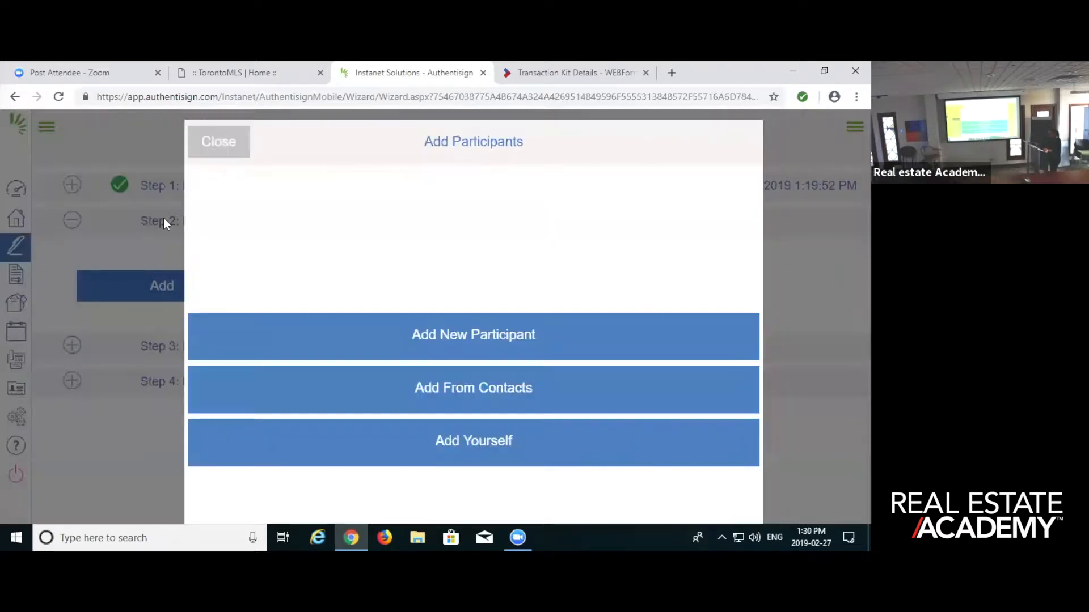
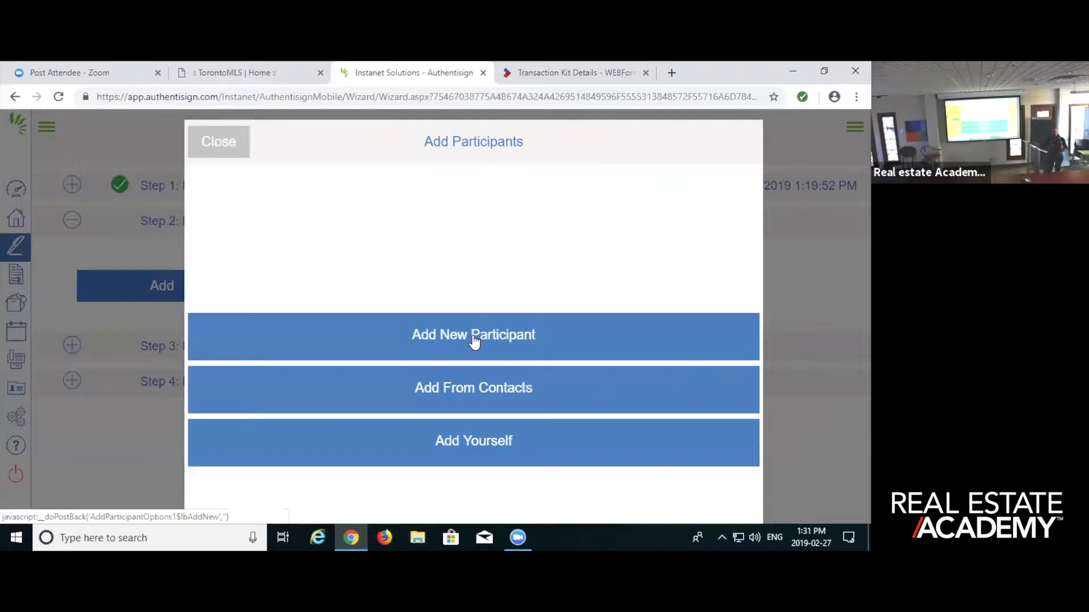
- Start a new participant for the signing as a remote signer and enter their first and last name
{"action": "left_click", "coordinate": [475, 340]}
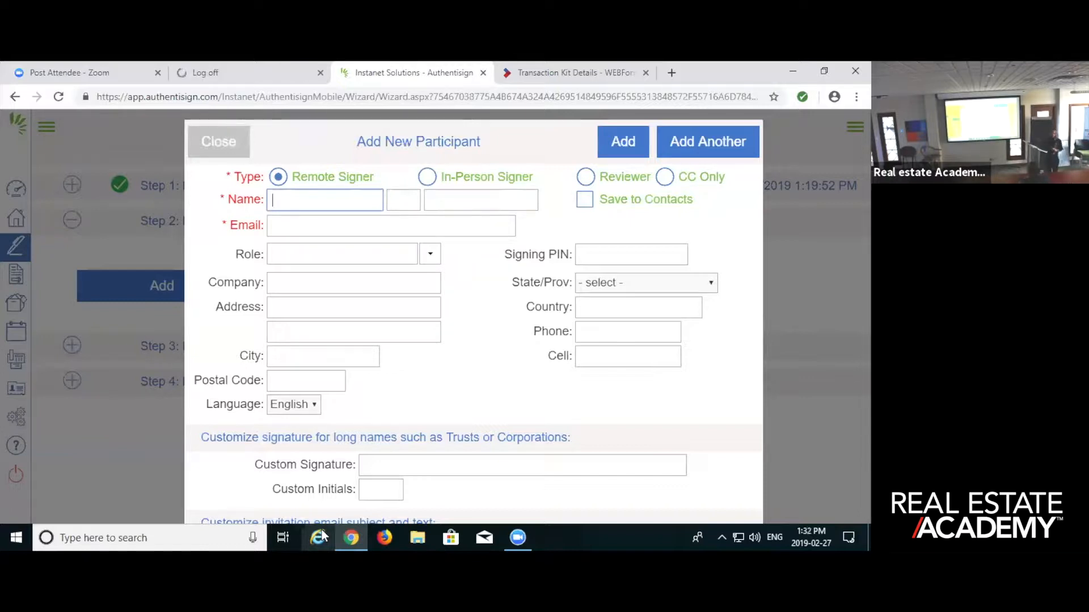
{"action": "mouse_move", "coordinate": [326, 536]}
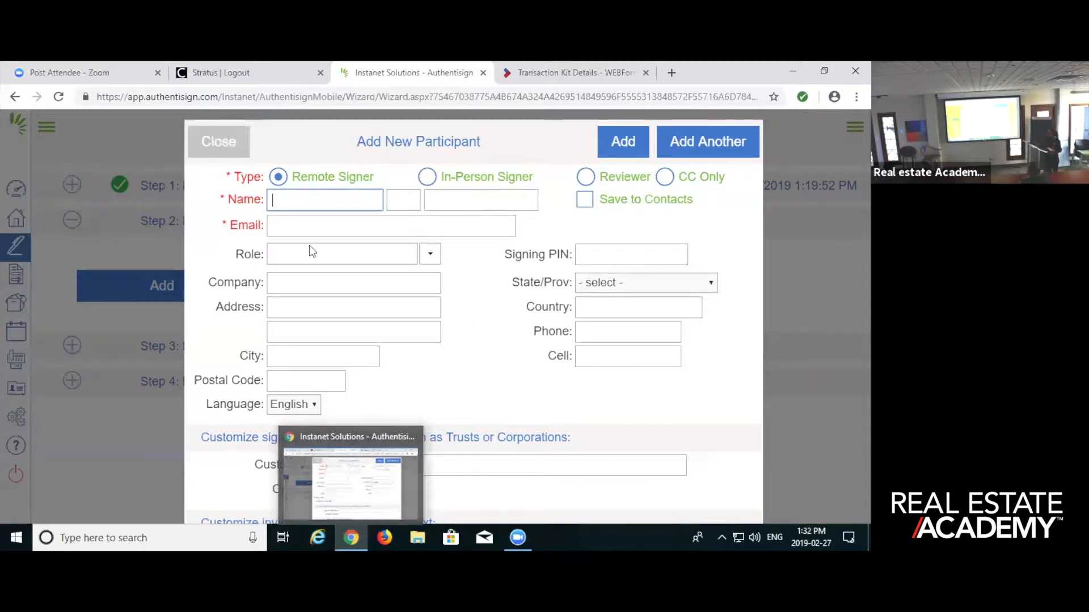
{"action": "type", "text": "cs"}
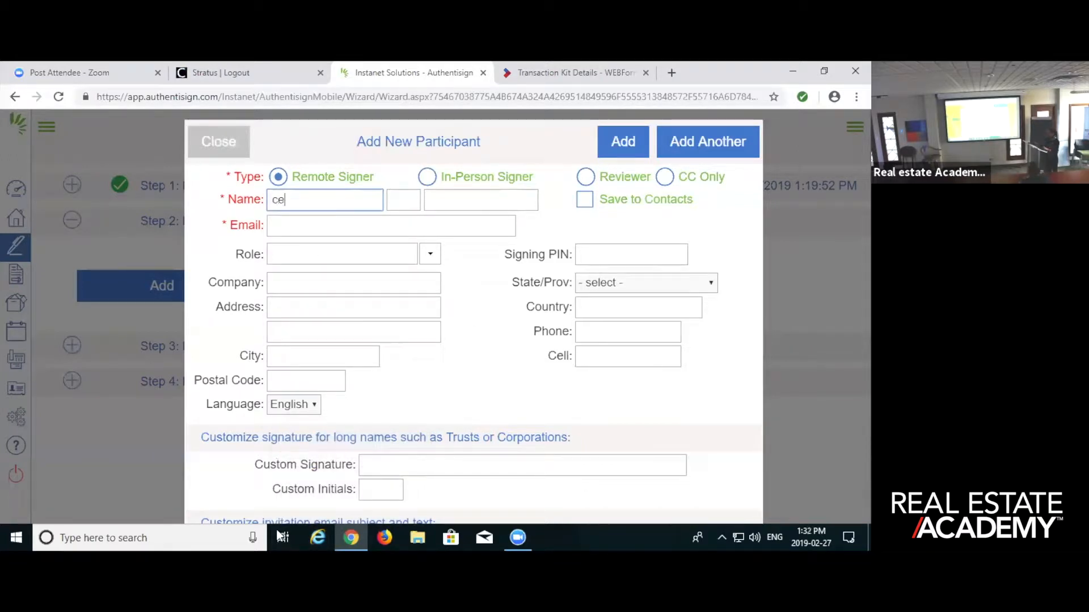
{"action": "key", "text": "BackSpace"}
{"action": "key", "text": "BackSpace"}
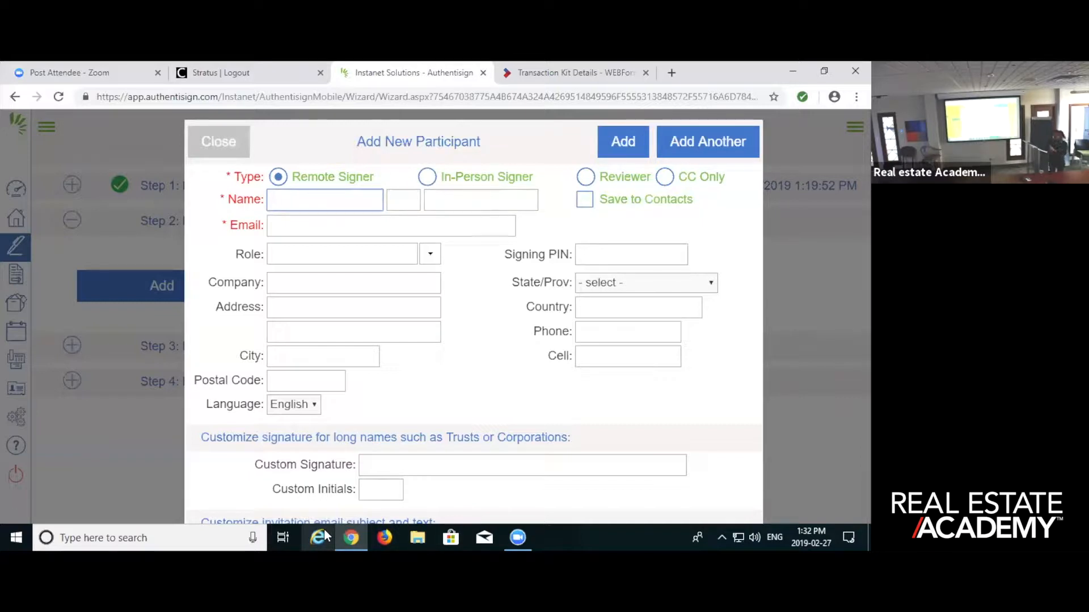
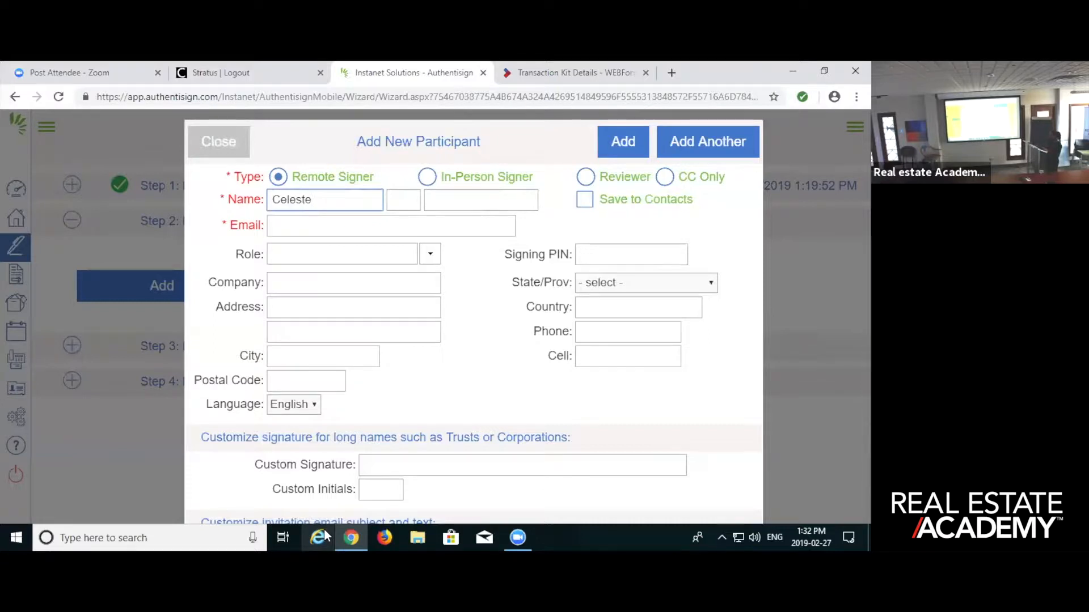
{"action": "left_click", "coordinate": [449, 201]}
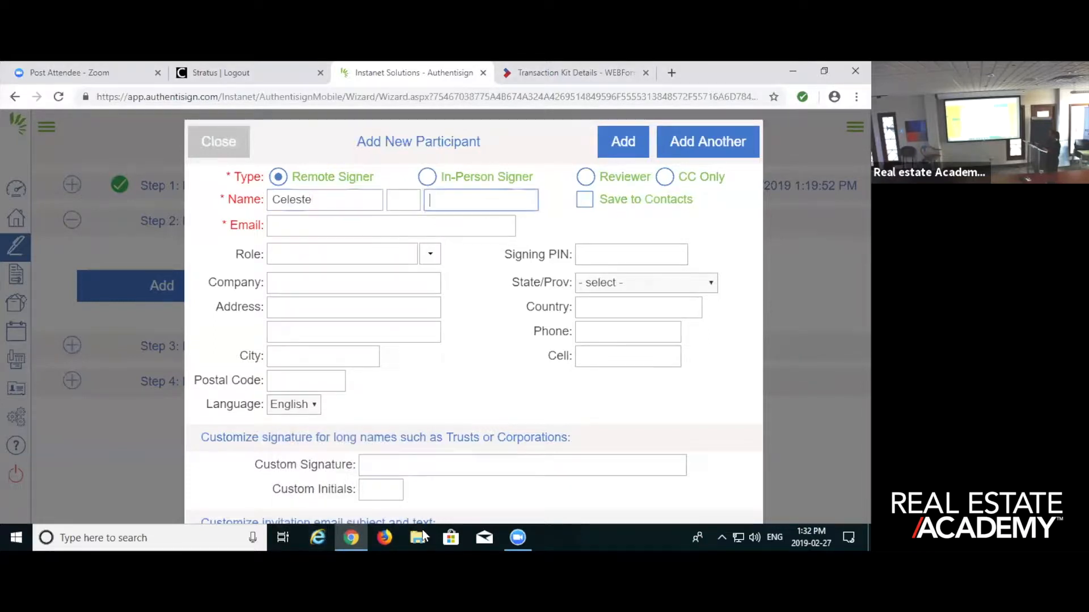
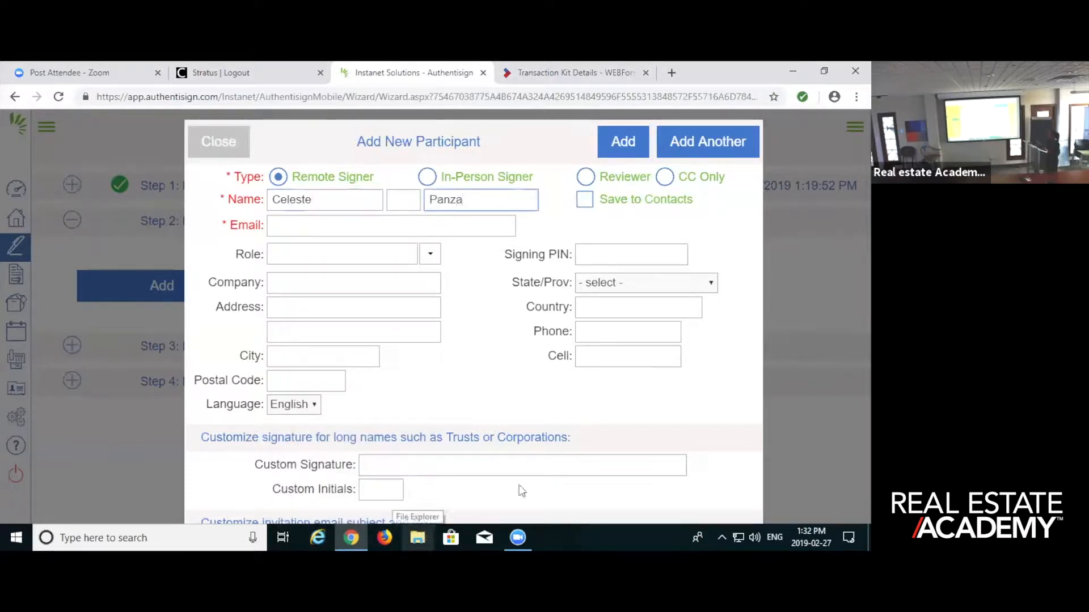
- Try adding a middle initial after the participant's first name, and remove it again
{"action": "left_click", "coordinate": [355, 222]}
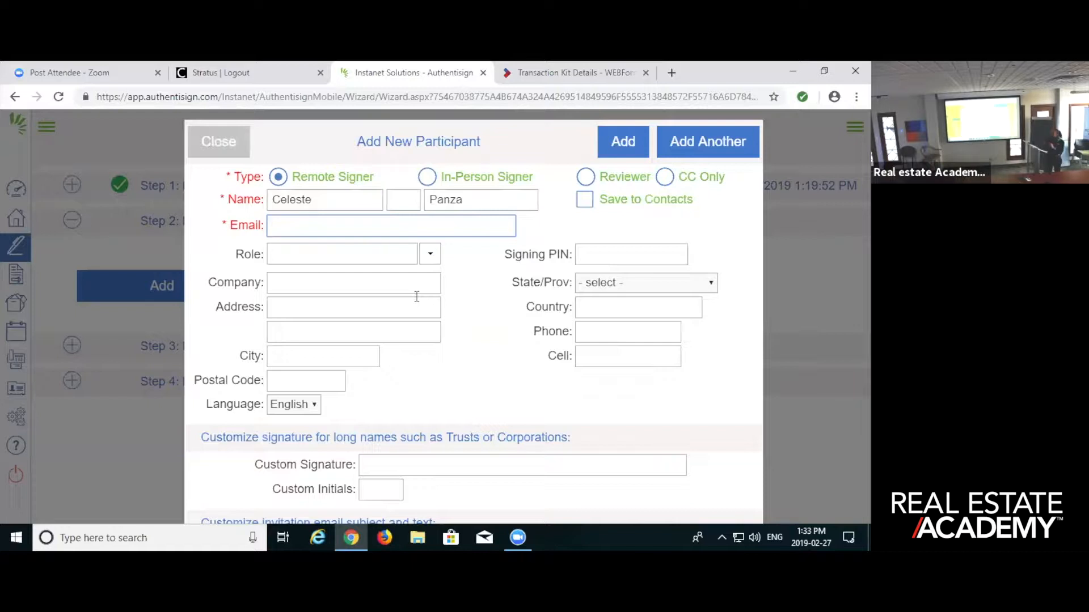
{"action": "left_click", "coordinate": [340, 201]}
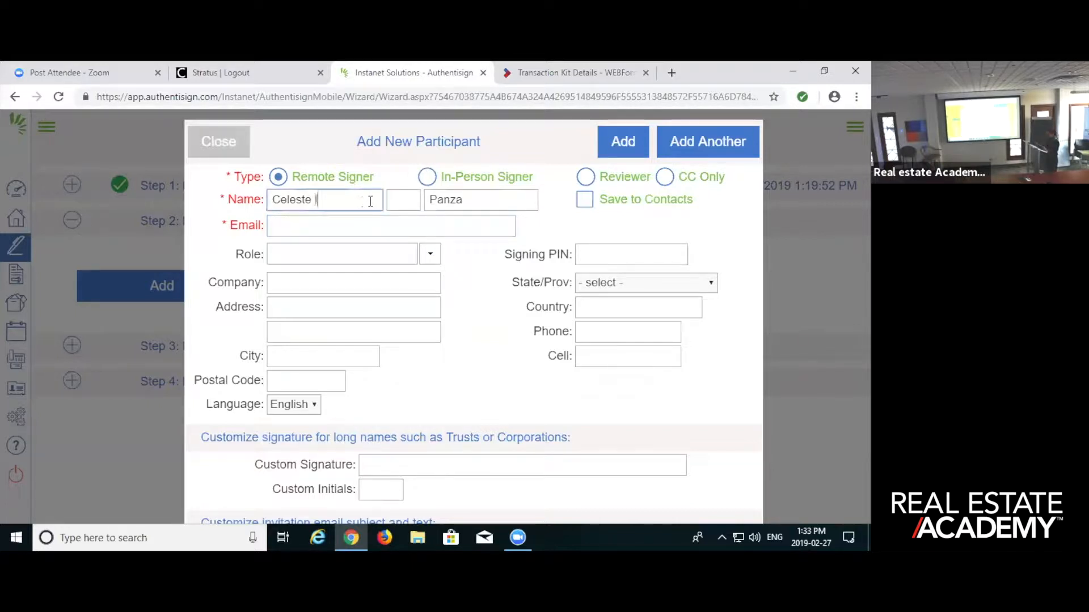
{"action": "type", "text": "L."}
{"action": "key", "text": "BackSpace"}
{"action": "key", "text": "BackSpace"}
{"action": "key", "text": "BackSpace"}
- Enter the participant's email address and add them to the signing
{"action": "left_click", "coordinate": [306, 231]}
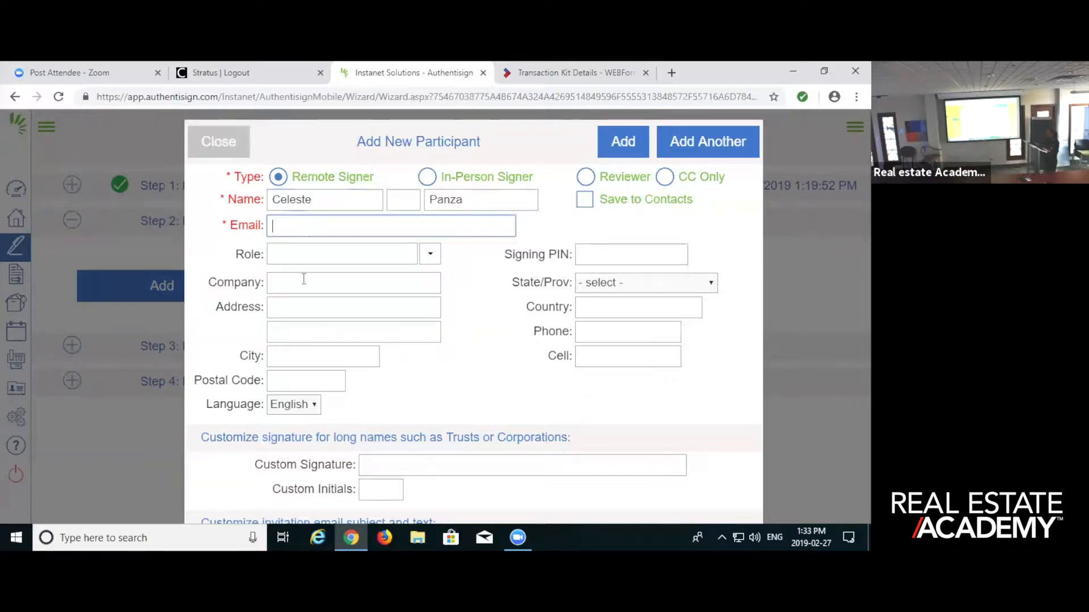
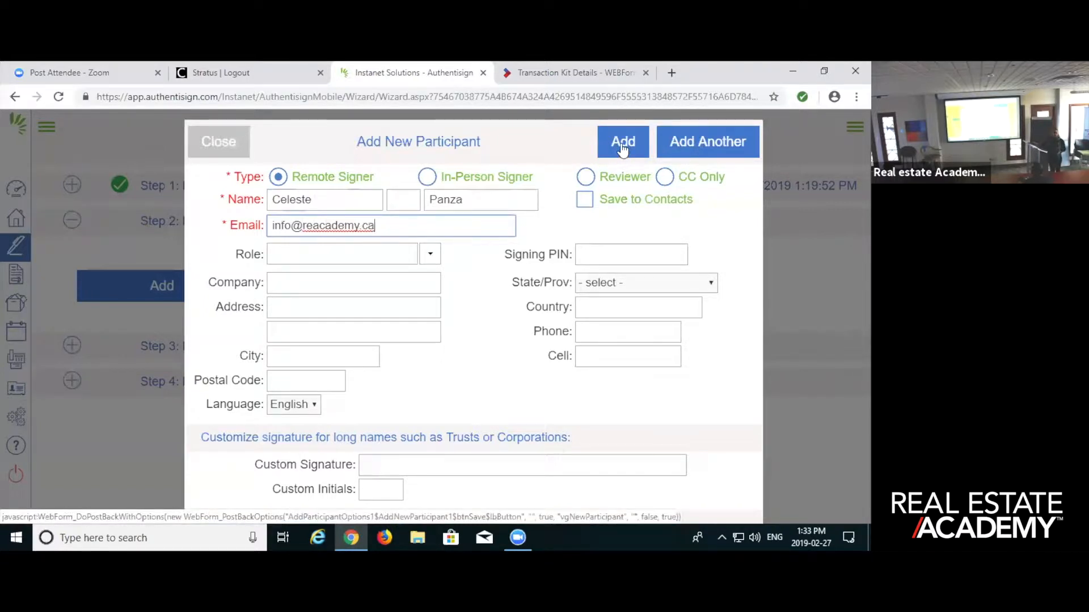
{"action": "left_click", "coordinate": [680, 143]}
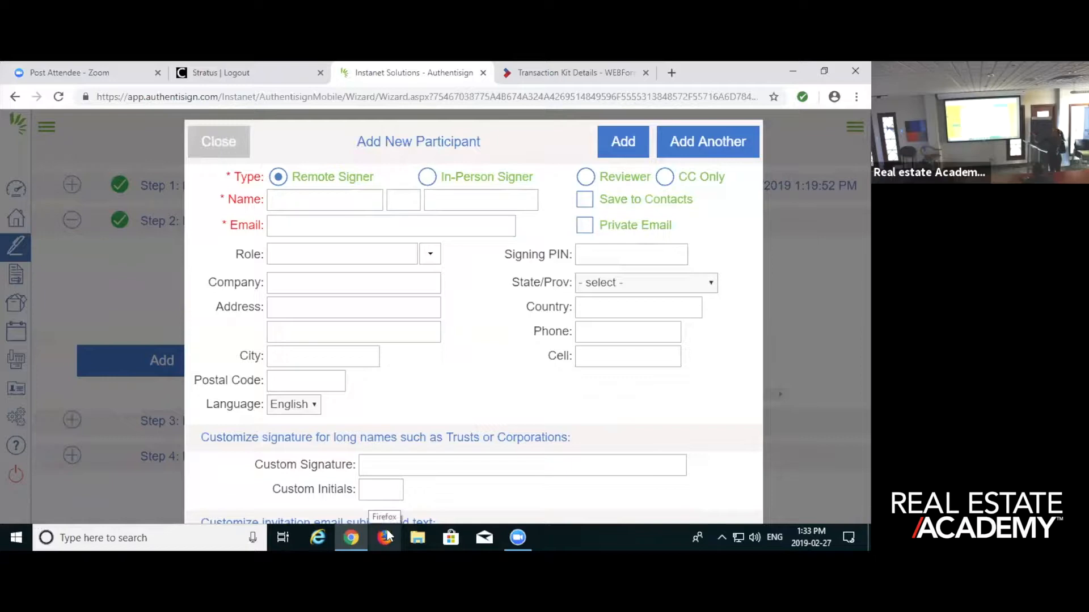
- Close the blank participant form, and review and save the first participant's details
{"action": "left_click", "coordinate": [233, 145]}
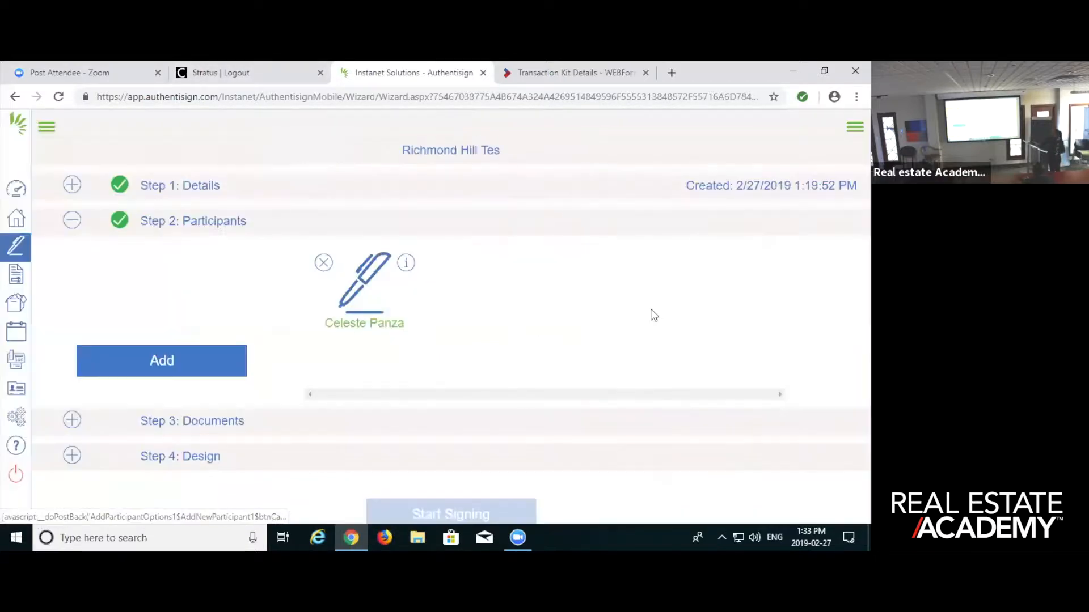
{"action": "left_click", "coordinate": [372, 305]}
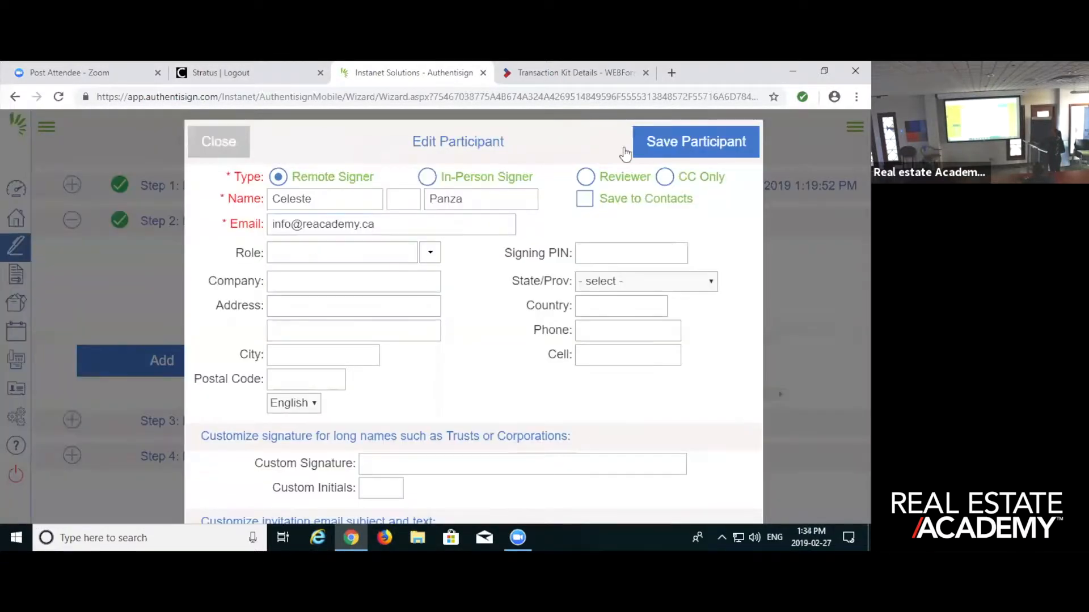
{"action": "left_click", "coordinate": [670, 155]}
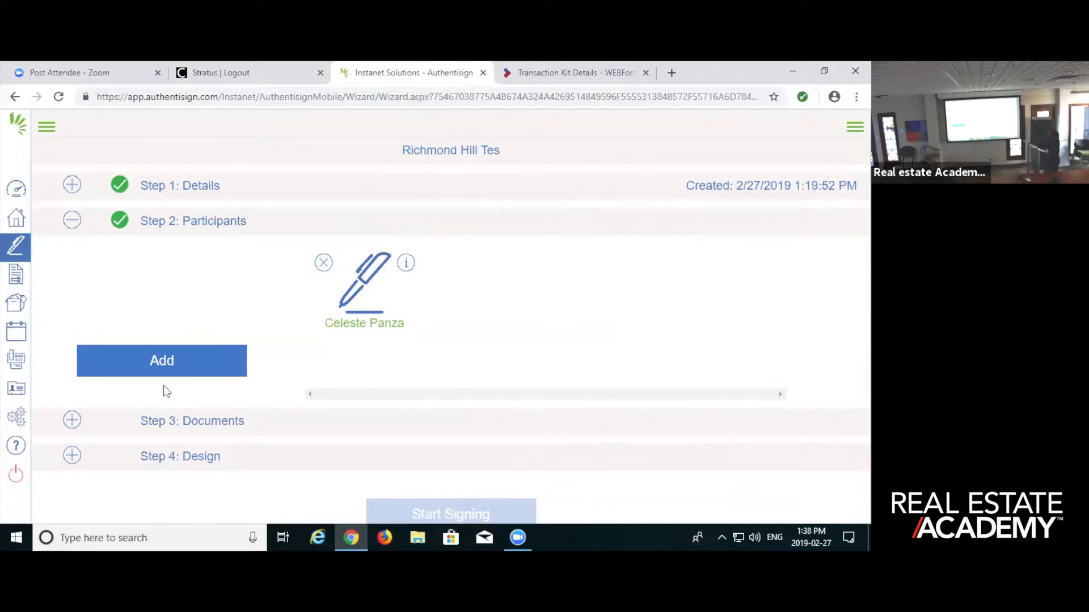
- Add a second participant to the signing as a remote signer, with their first name, last name and email address
{"action": "left_click", "coordinate": [173, 361]}
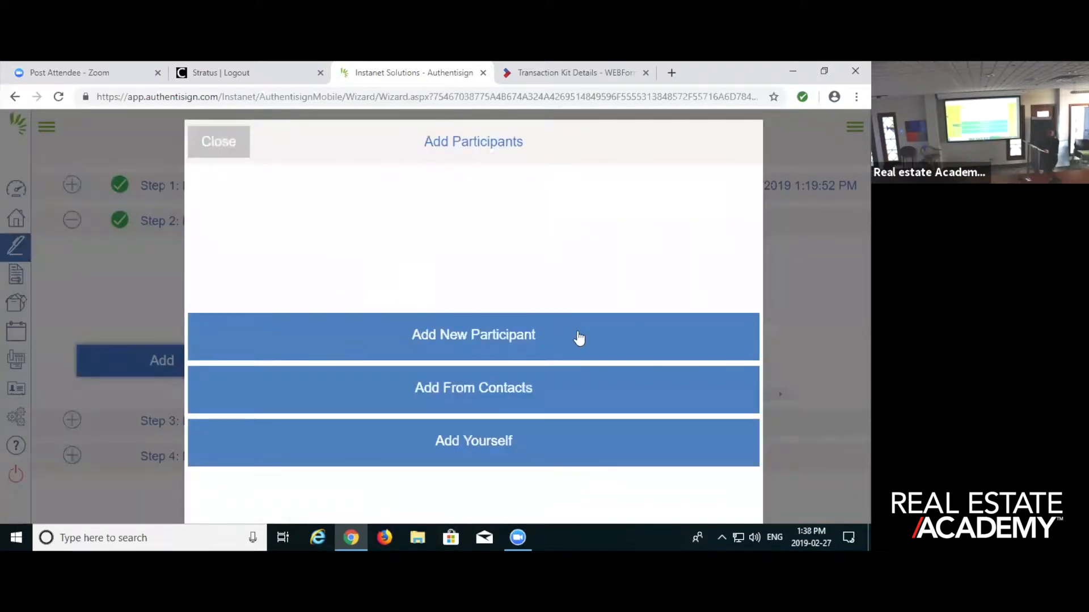
{"action": "left_click", "coordinate": [495, 336]}
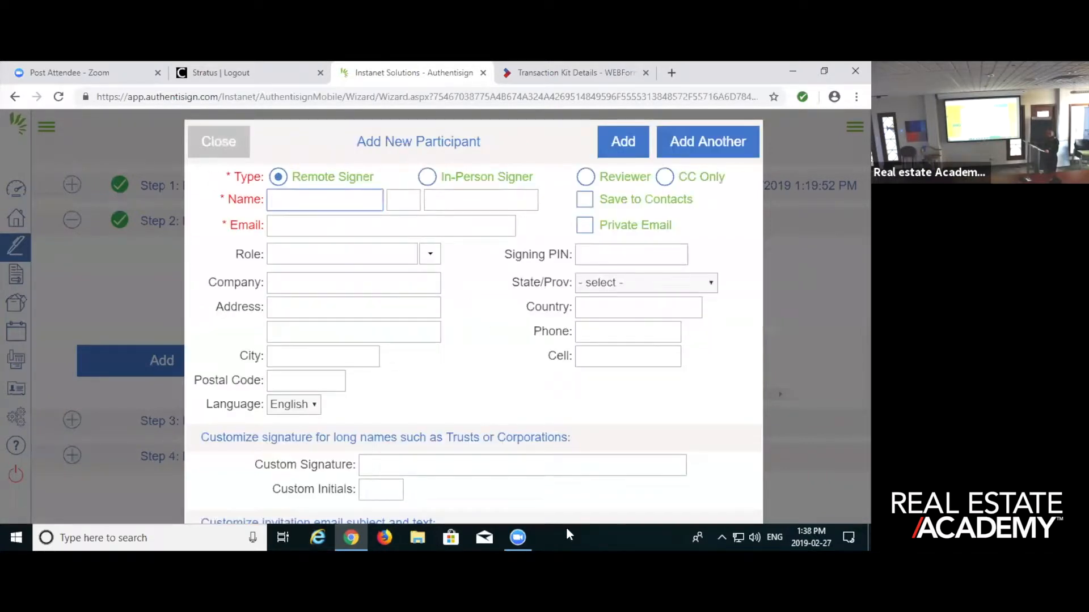
{"action": "type", "text": "John"}
{"action": "left_click", "coordinate": [470, 201]}
{"action": "type", "text": "Smith"}
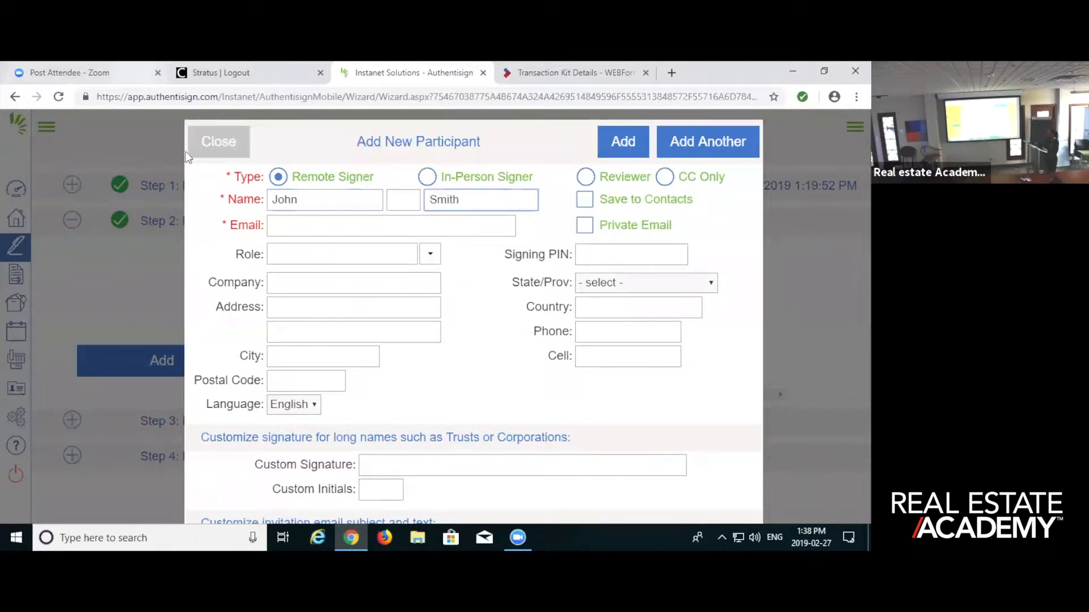
{"action": "left_click", "coordinate": [329, 226]}
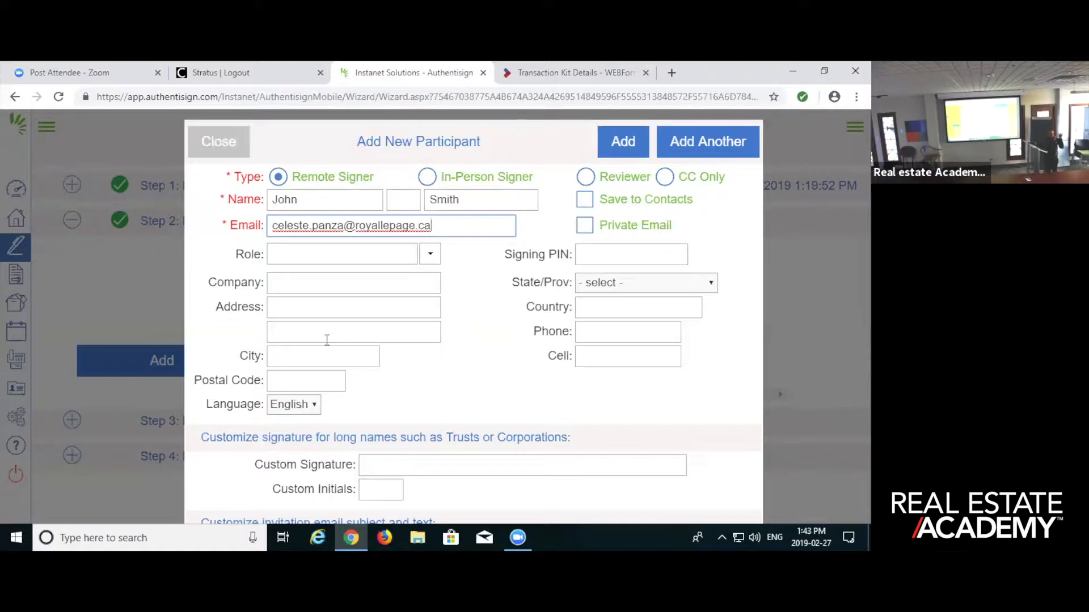
{"action": "left_click", "coordinate": [618, 144]}
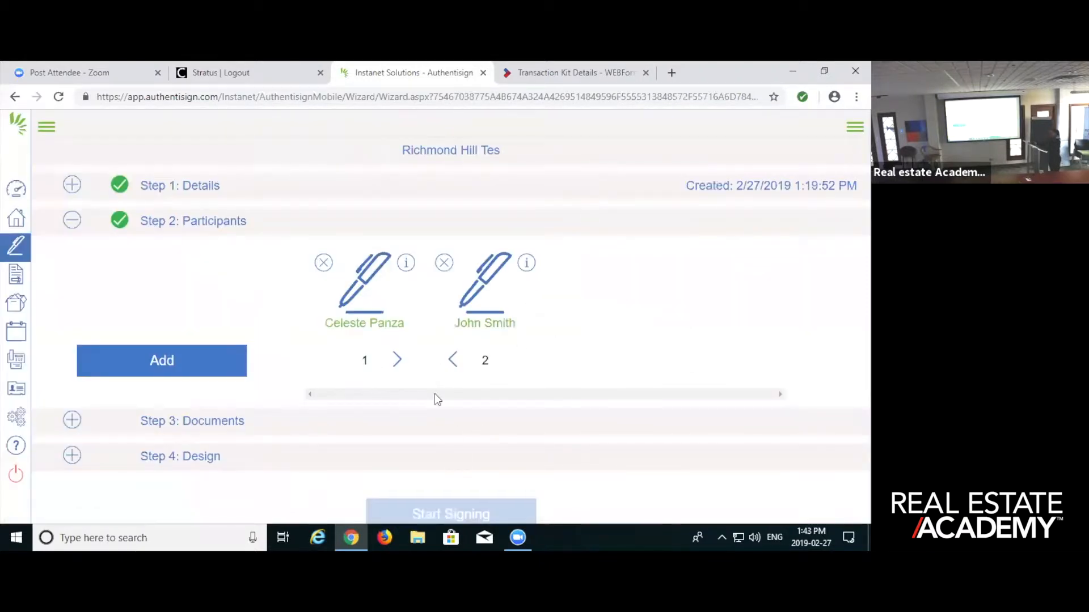
{"action": "left_click", "coordinate": [209, 422]}
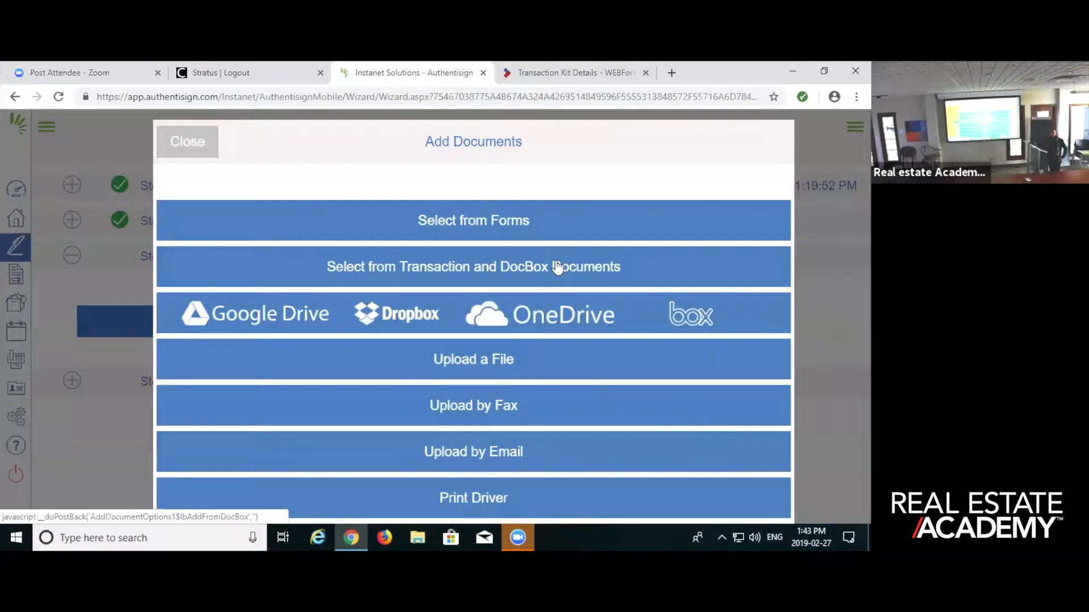
{"action": "left_click", "coordinate": [189, 141]}
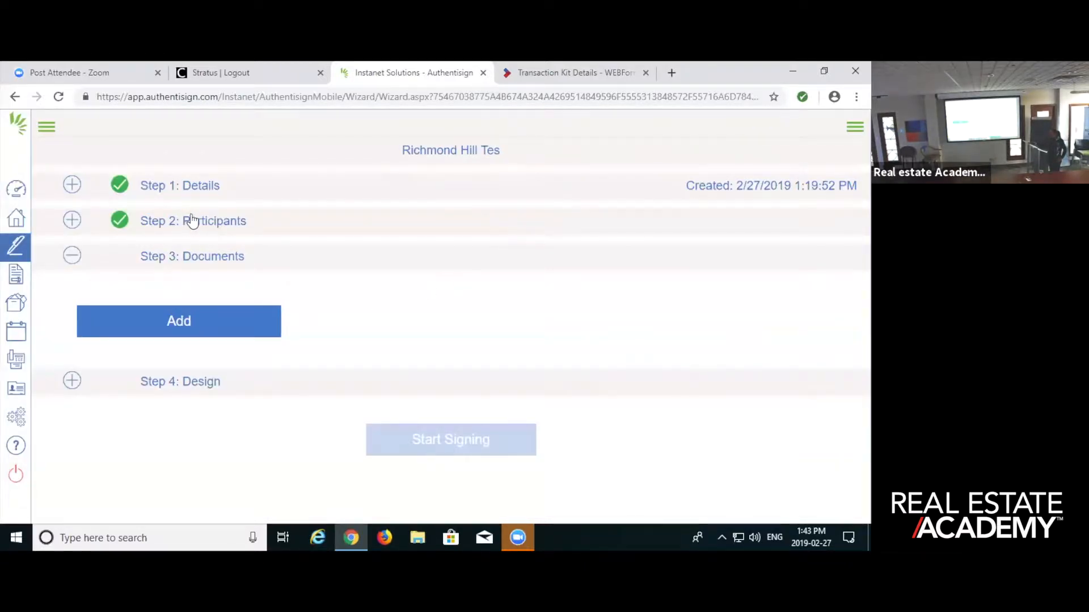
{"action": "left_click", "coordinate": [192, 221]}
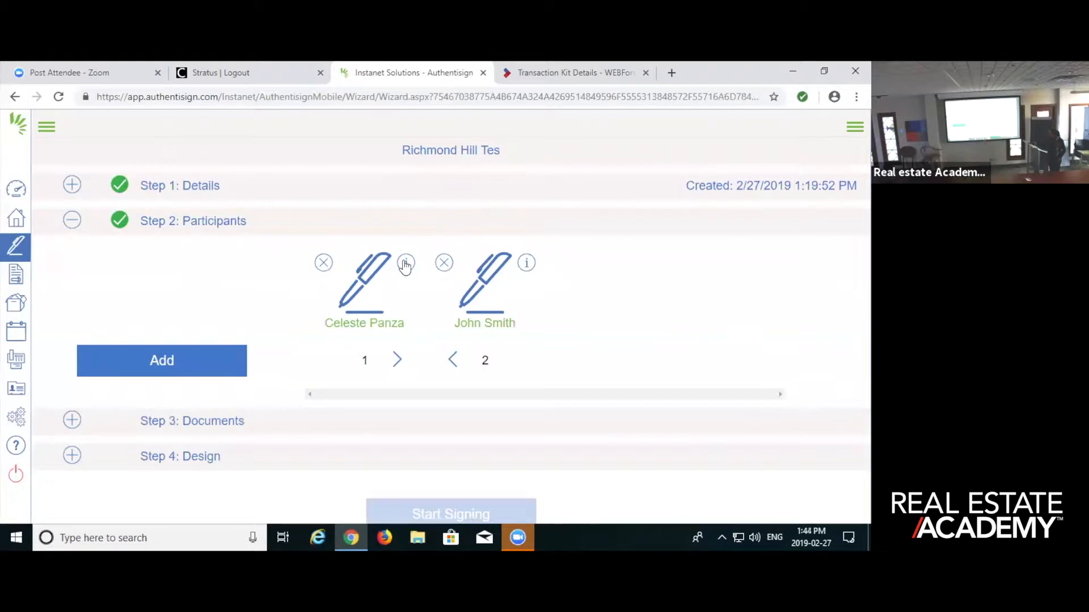
- Try swapping the two participants' signing order twice, restoring the original order each time
{"action": "left_click_drag", "start_coordinate": [479, 266], "coordinate": [456, 326]}
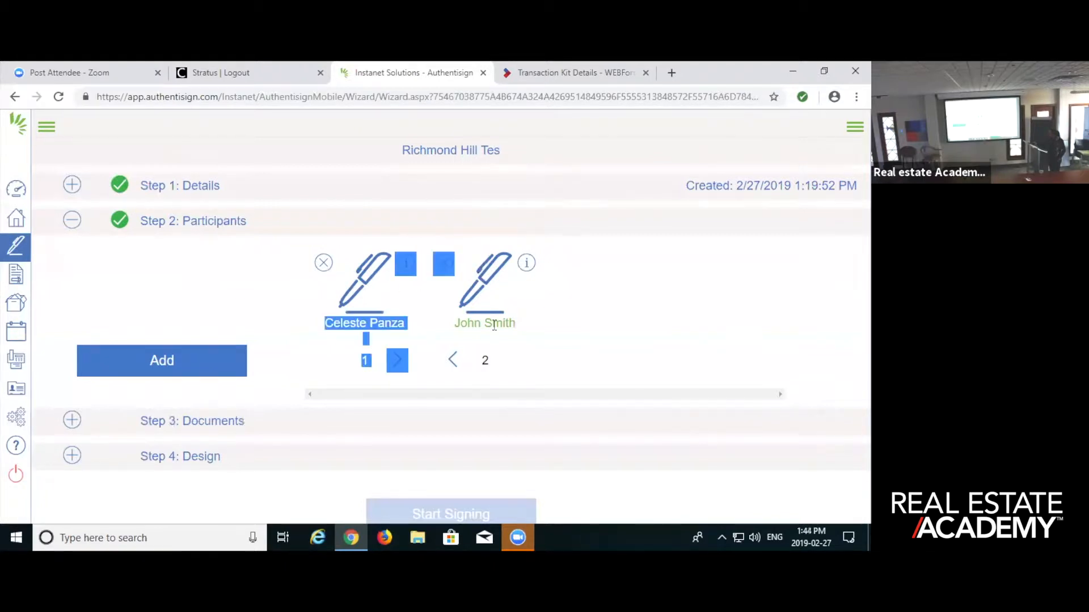
{"action": "left_click", "coordinate": [452, 360]}
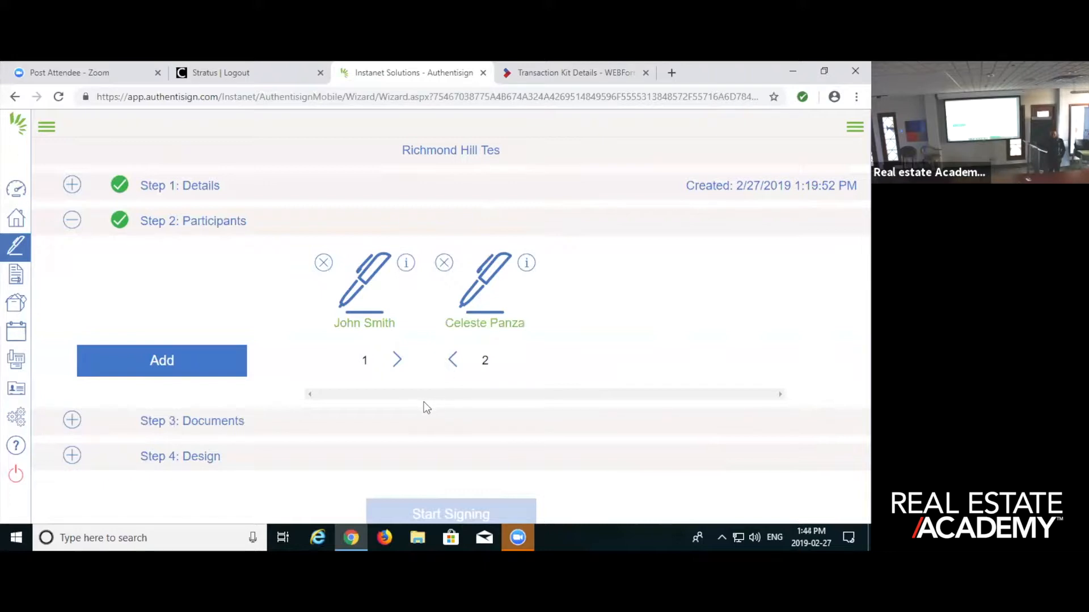
{"action": "left_click", "coordinate": [397, 361]}
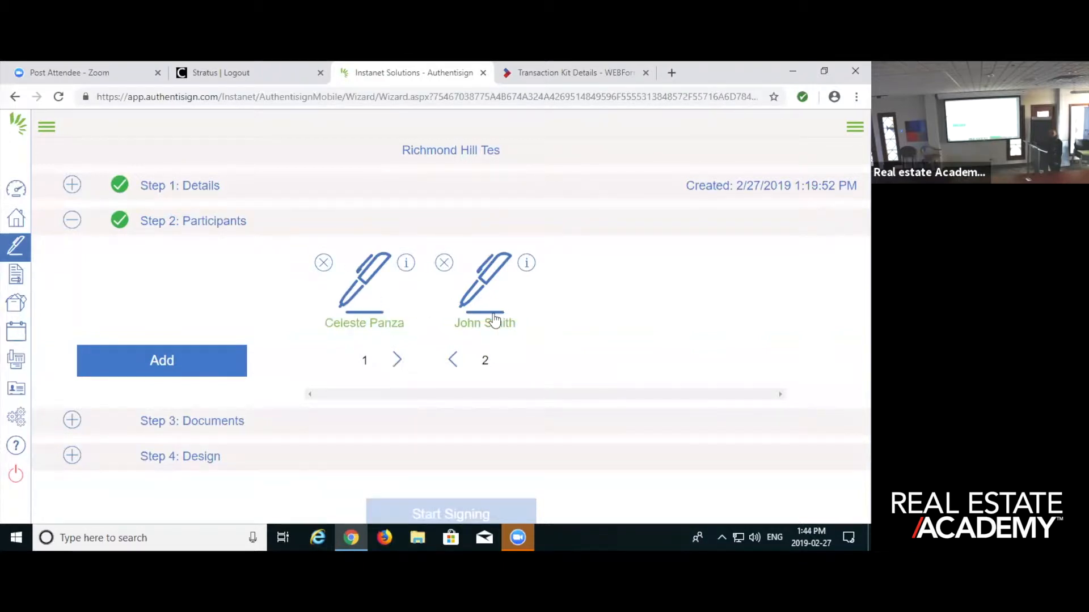
{"action": "left_click", "coordinate": [452, 360]}
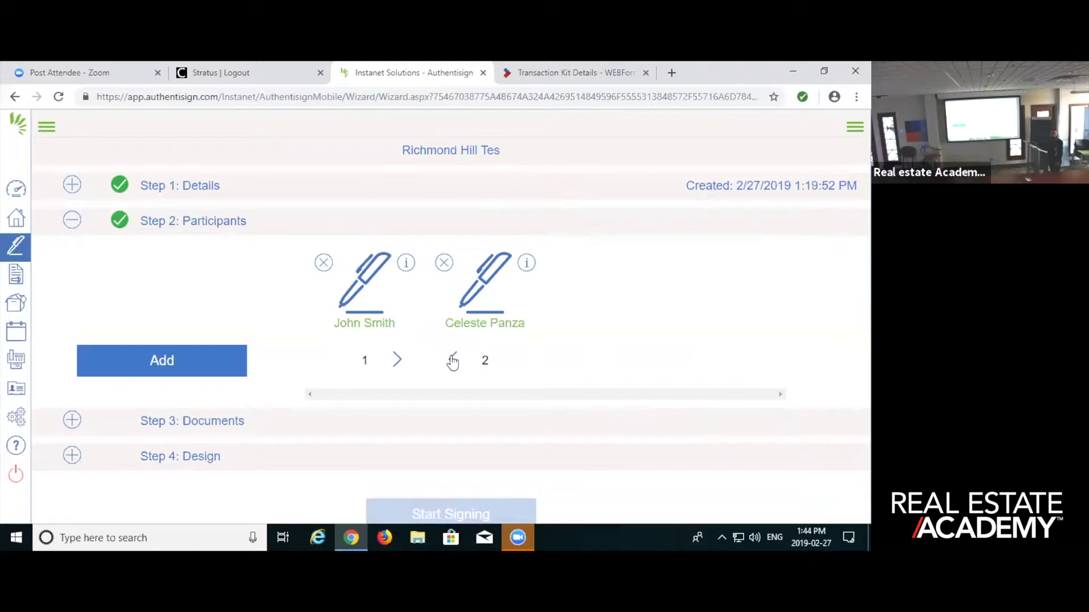
{"action": "left_click", "coordinate": [398, 362]}
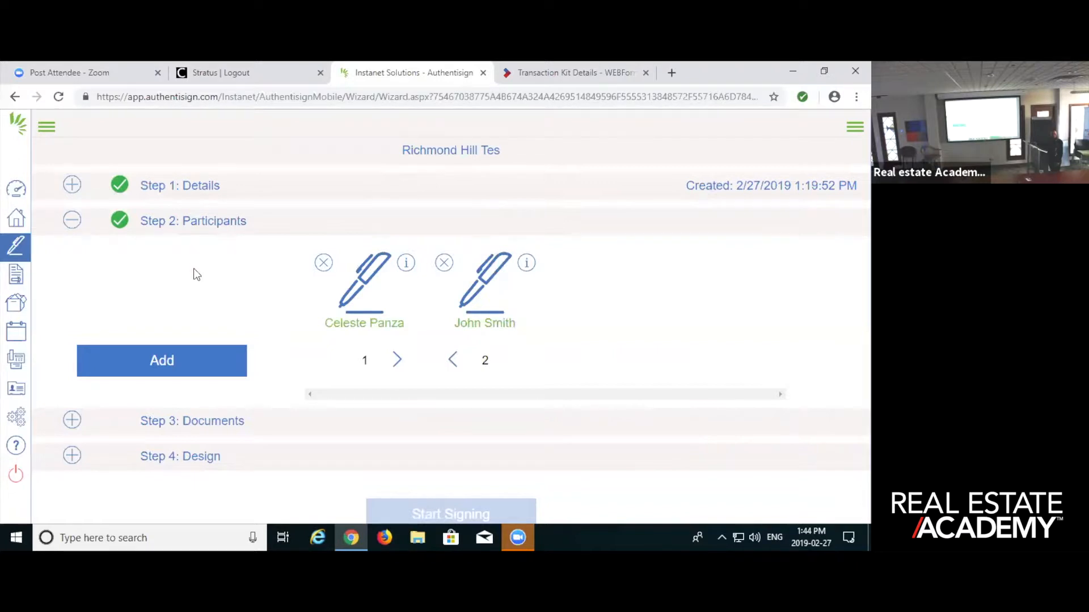
- Go to the signing's documents step and upload the file AgreementtoLease-Residential-400 from the Desktop
{"action": "left_click", "coordinate": [229, 421]}
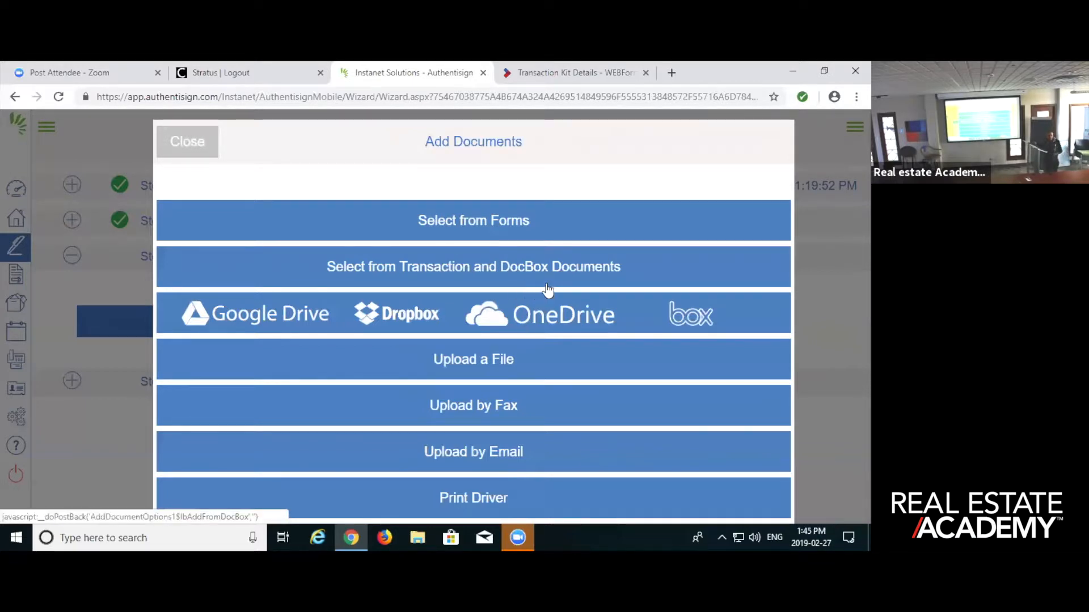
{"action": "left_click", "coordinate": [481, 361]}
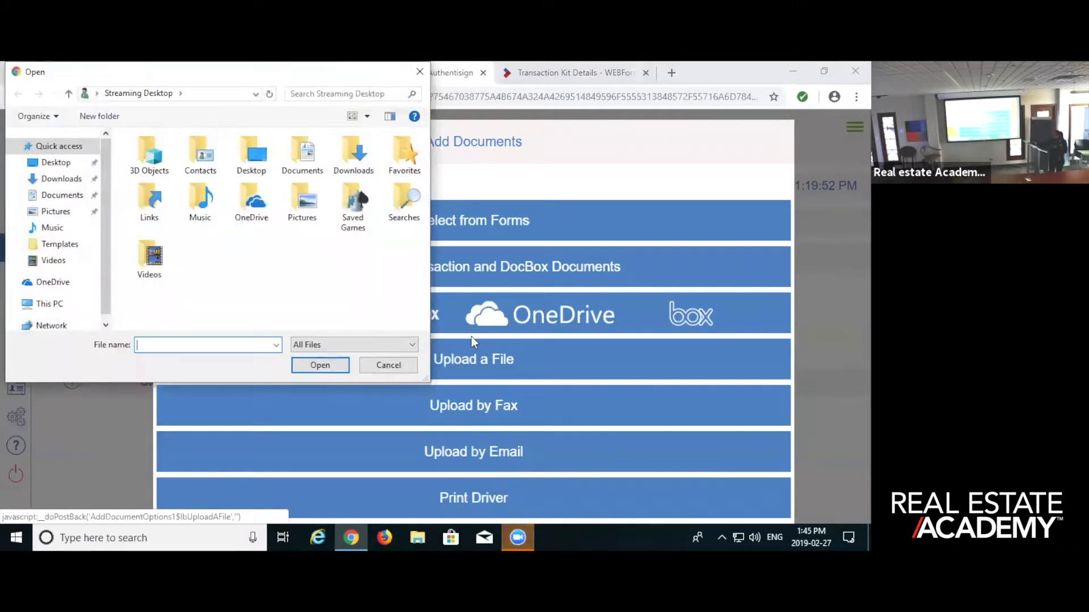
{"action": "left_click", "coordinate": [57, 163]}
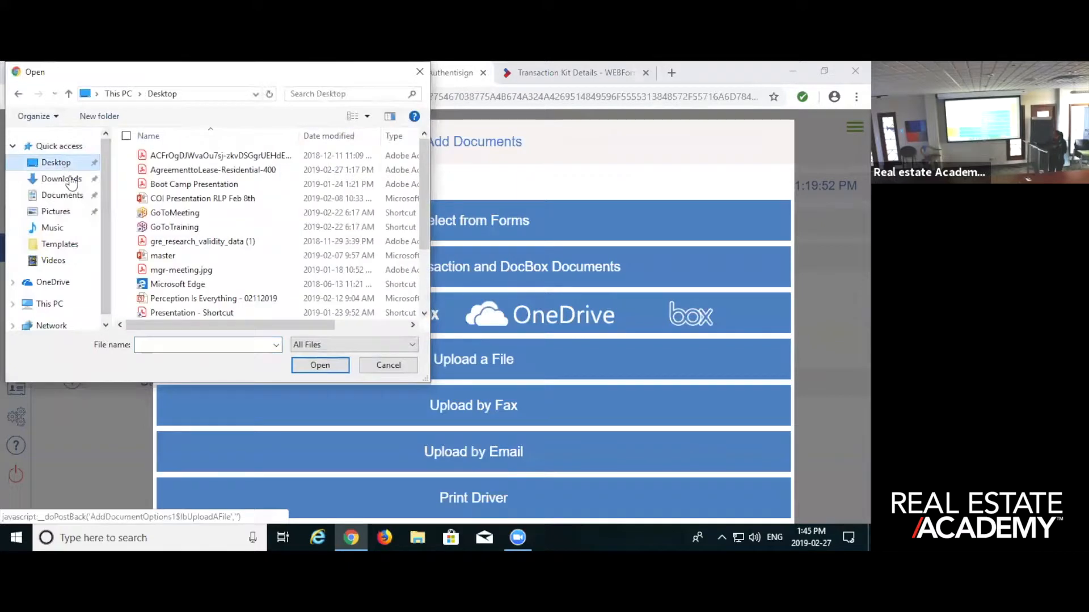
{"action": "double_click", "coordinate": [197, 171]}
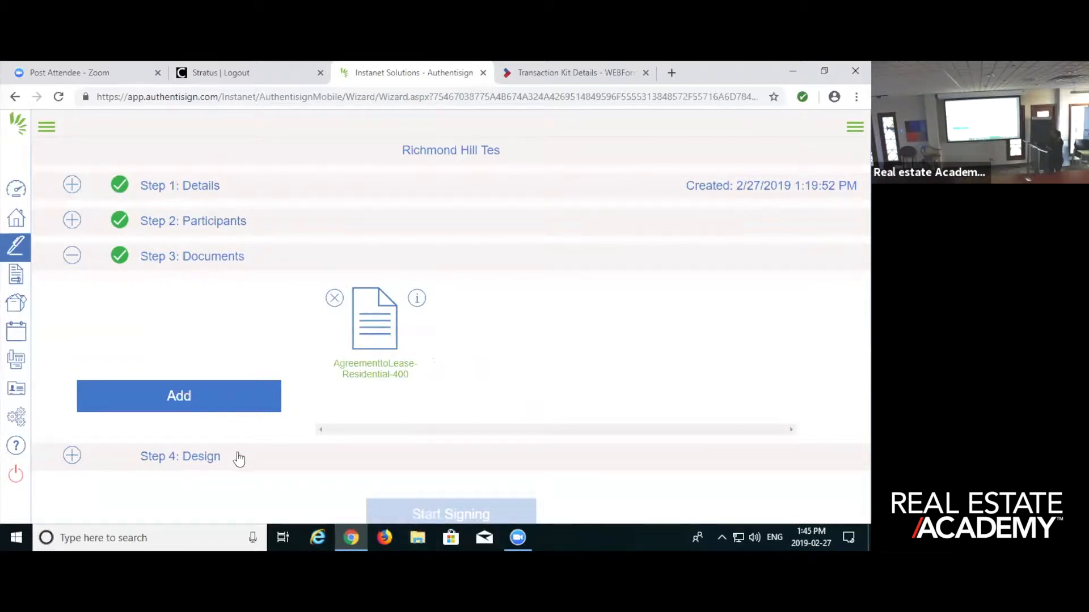
- Examine the available sources for adding another document to the signing
{"action": "left_click", "coordinate": [216, 401]}
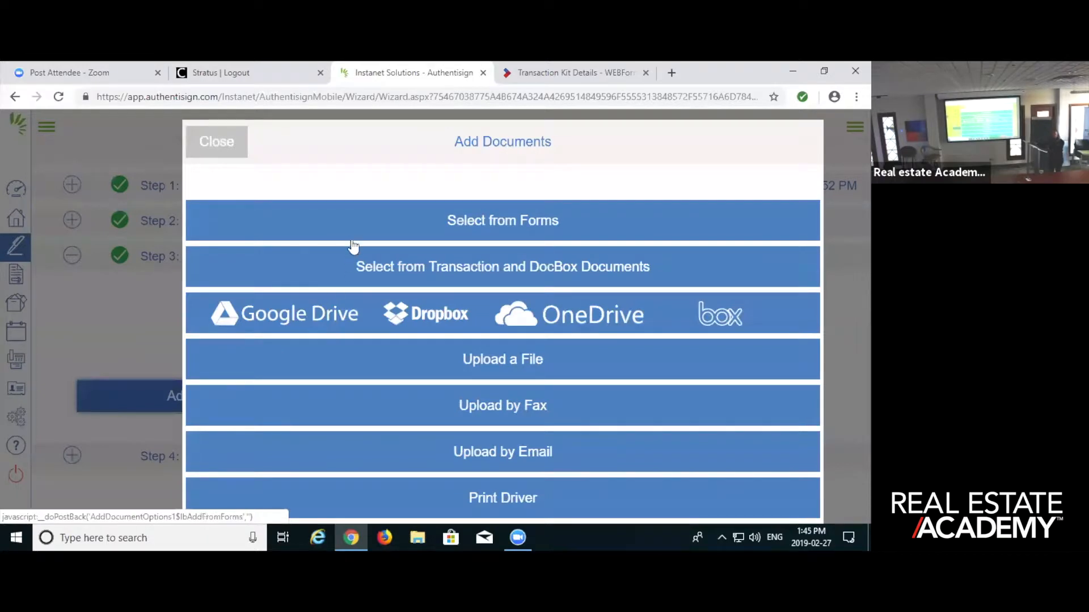
{"action": "left_click", "coordinate": [217, 142]}
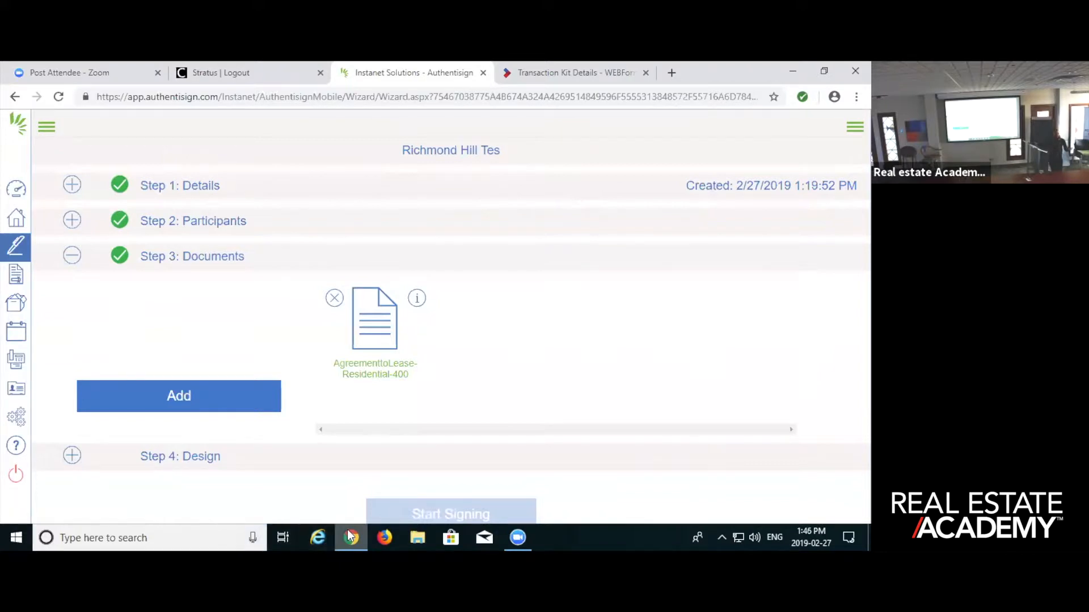
{"action": "mouse_move", "coordinate": [351, 537]}
{"action": "left_click", "coordinate": [215, 401]}
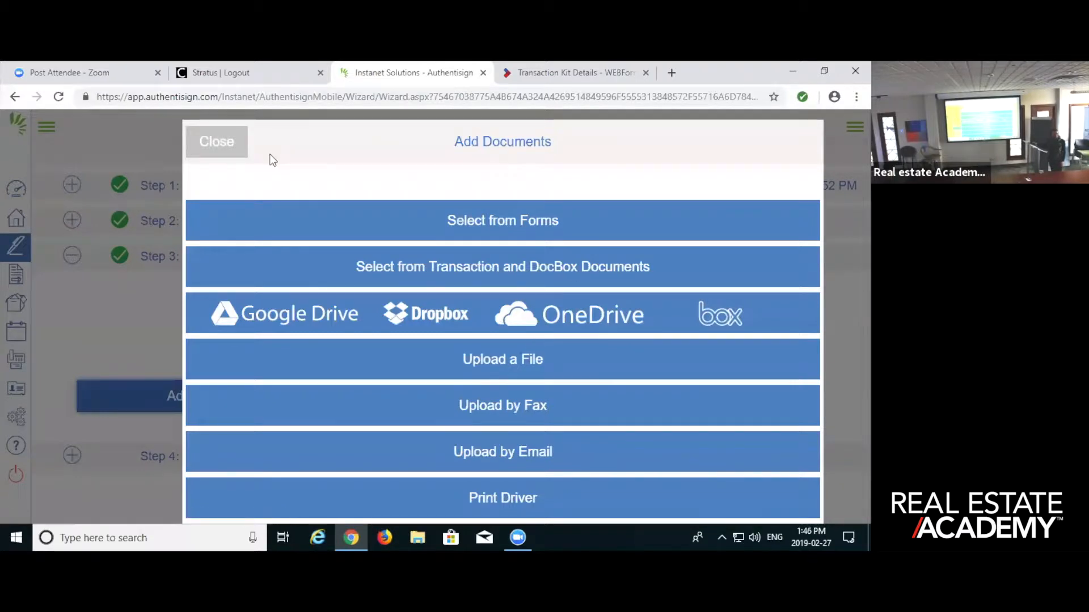
{"action": "left_click", "coordinate": [215, 141]}
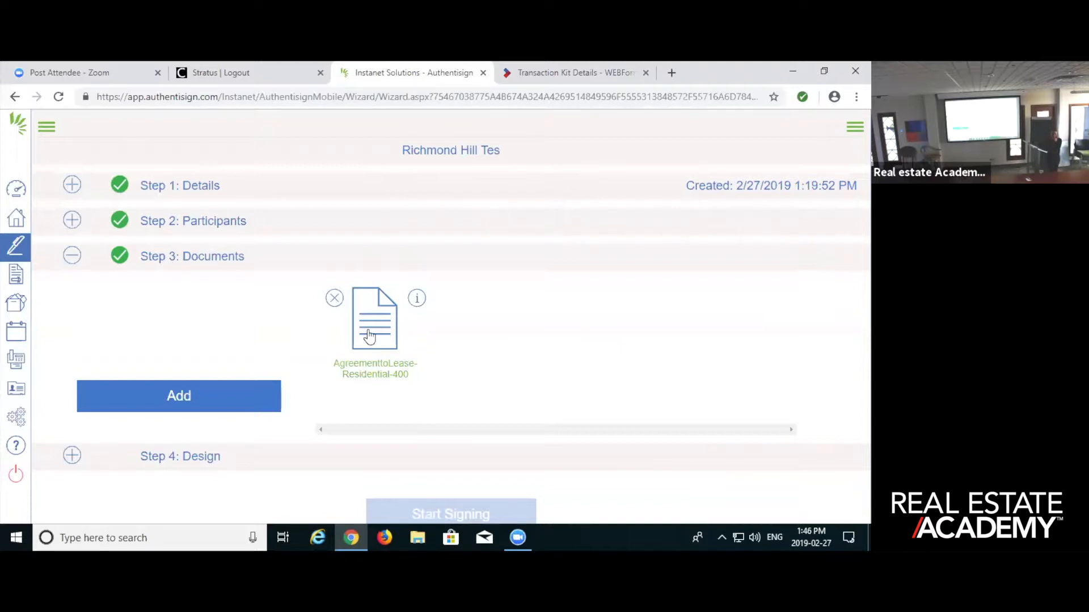
{"action": "left_click", "coordinate": [206, 397]}
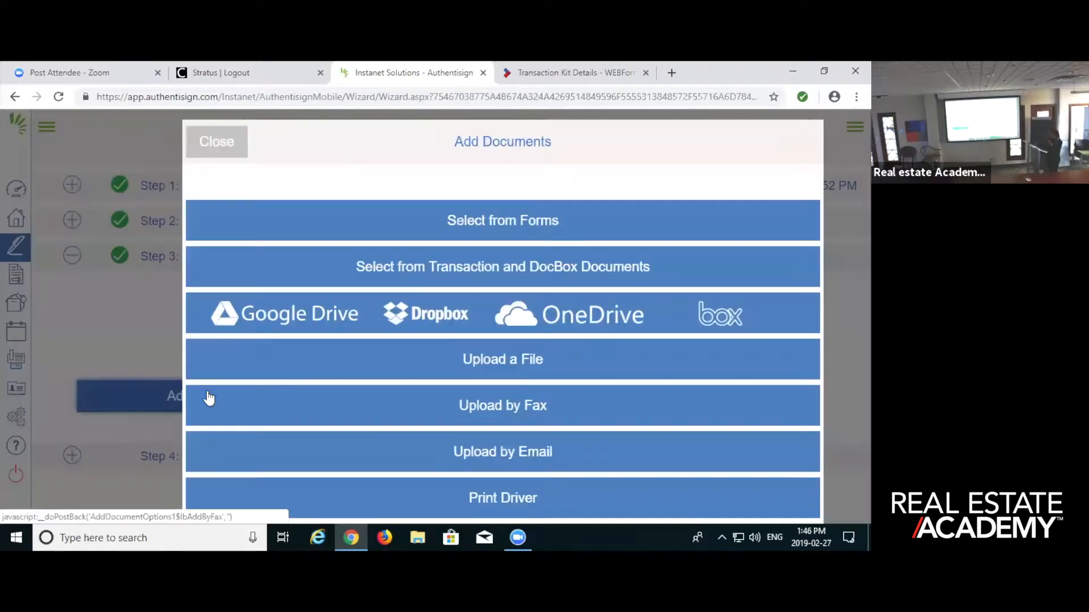
{"action": "left_click", "coordinate": [505, 362]}
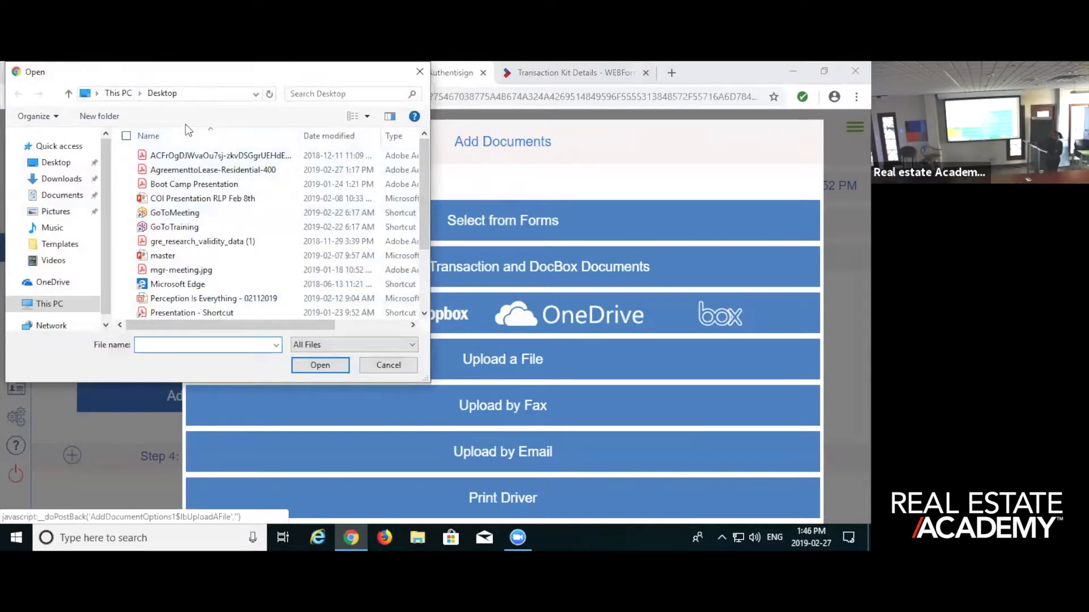
{"action": "left_click", "coordinate": [163, 171]}
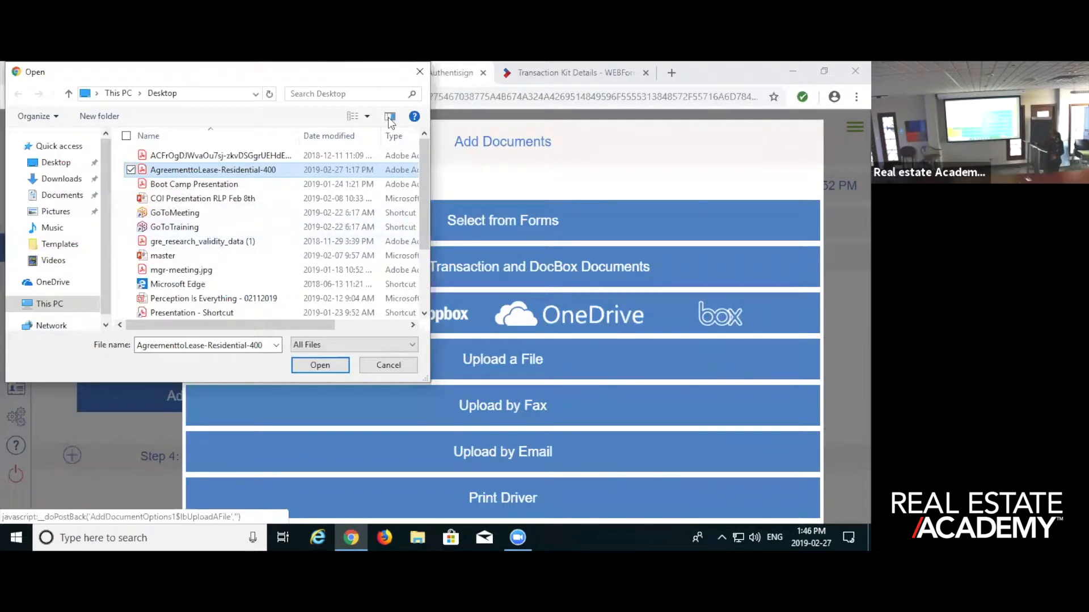
{"action": "left_click", "coordinate": [420, 72]}
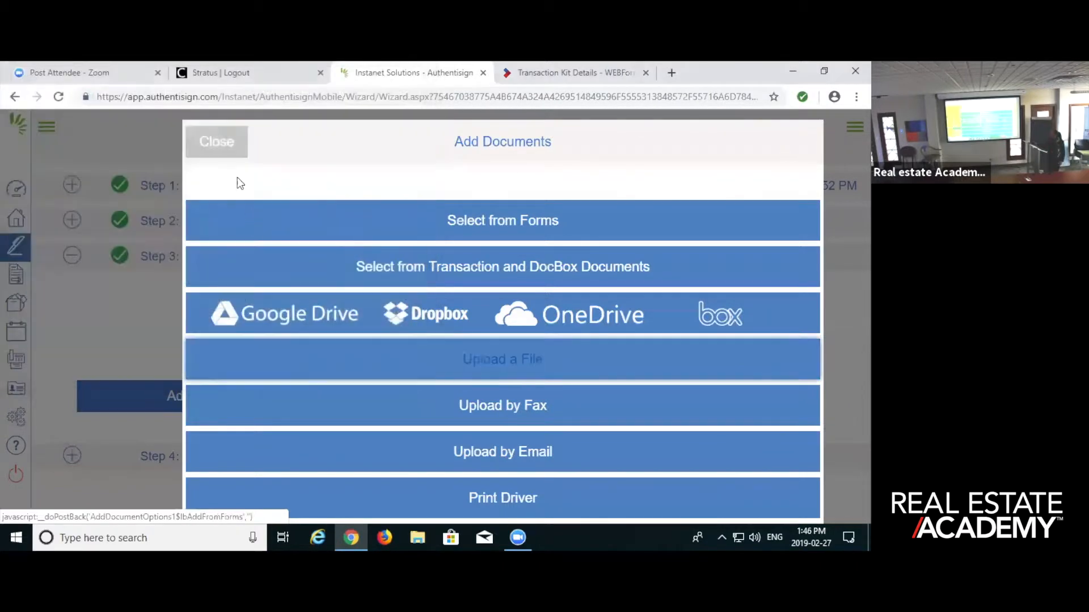
{"action": "left_click", "coordinate": [220, 143]}
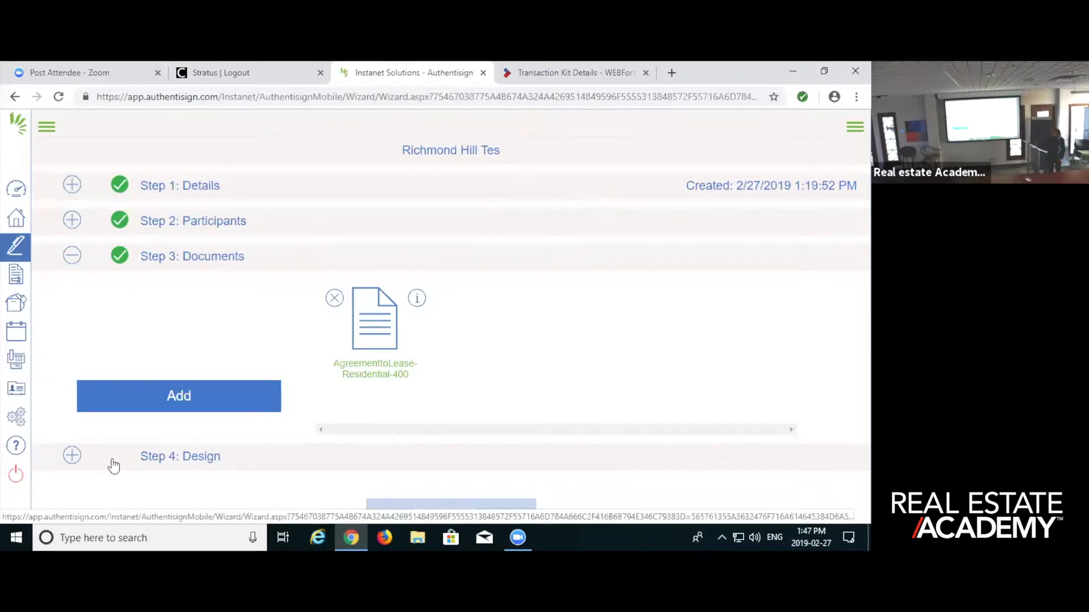
- Go to the signing's design step and switch the active signer to the second participant and back to the first
{"action": "left_click", "coordinate": [187, 460]}
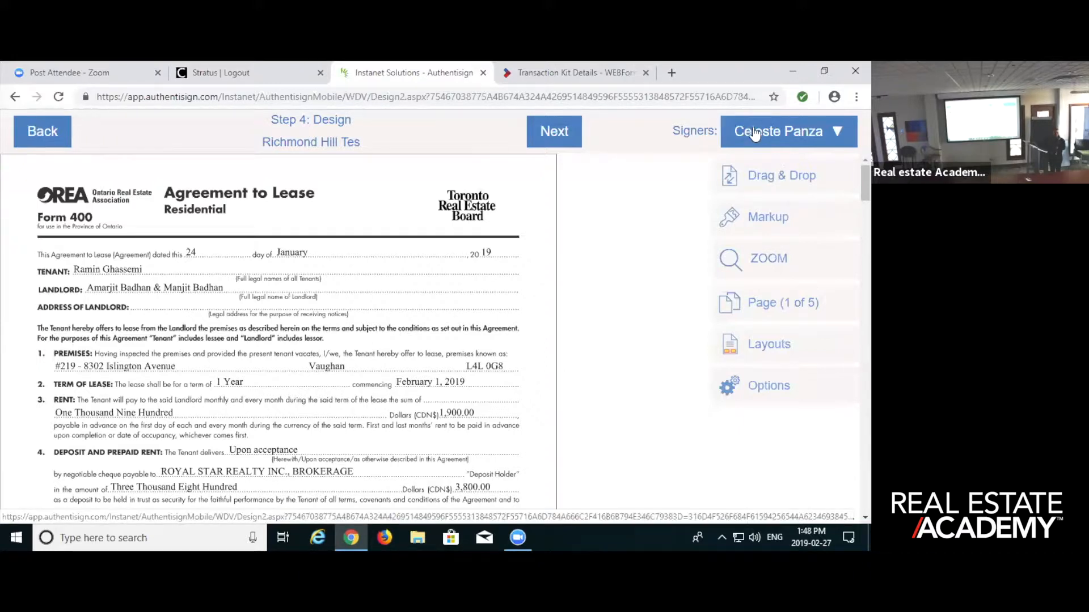
{"action": "left_click", "coordinate": [754, 132]}
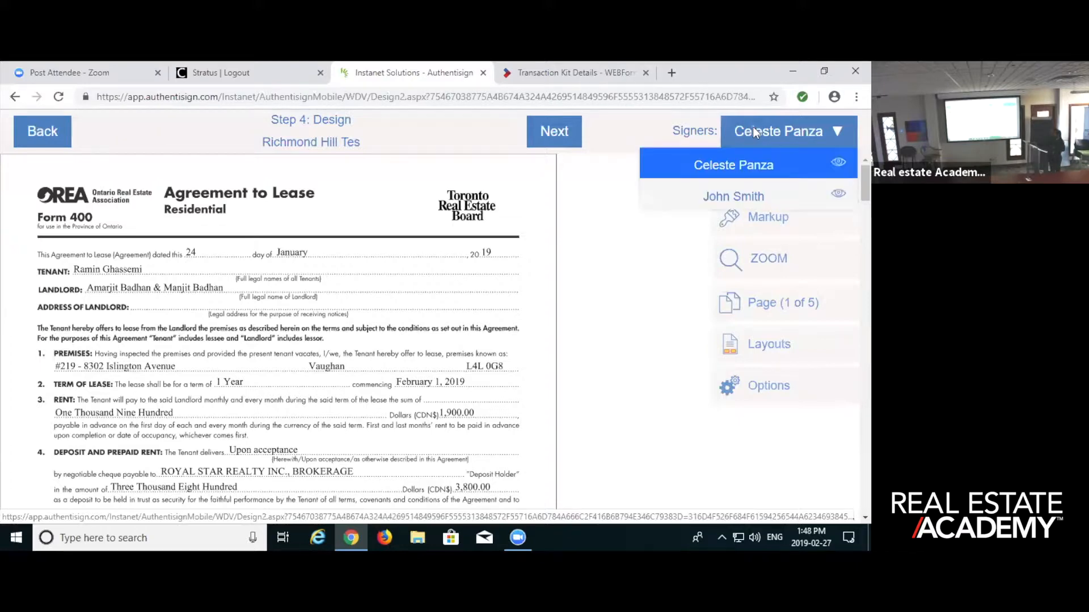
{"action": "left_click", "coordinate": [744, 199]}
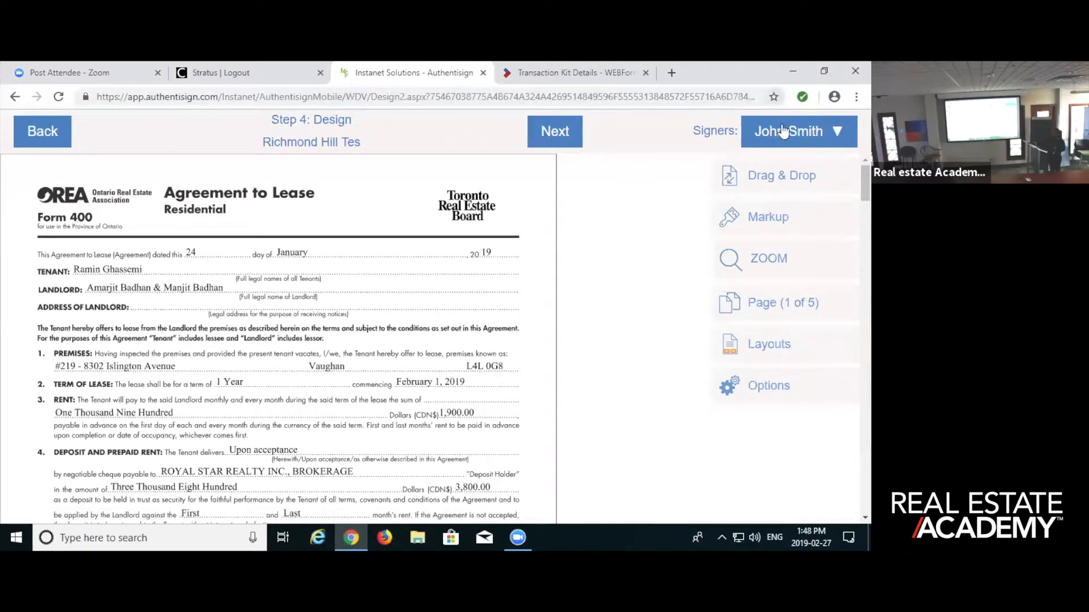
{"action": "left_click", "coordinate": [784, 131]}
{"action": "left_click", "coordinate": [753, 165]}
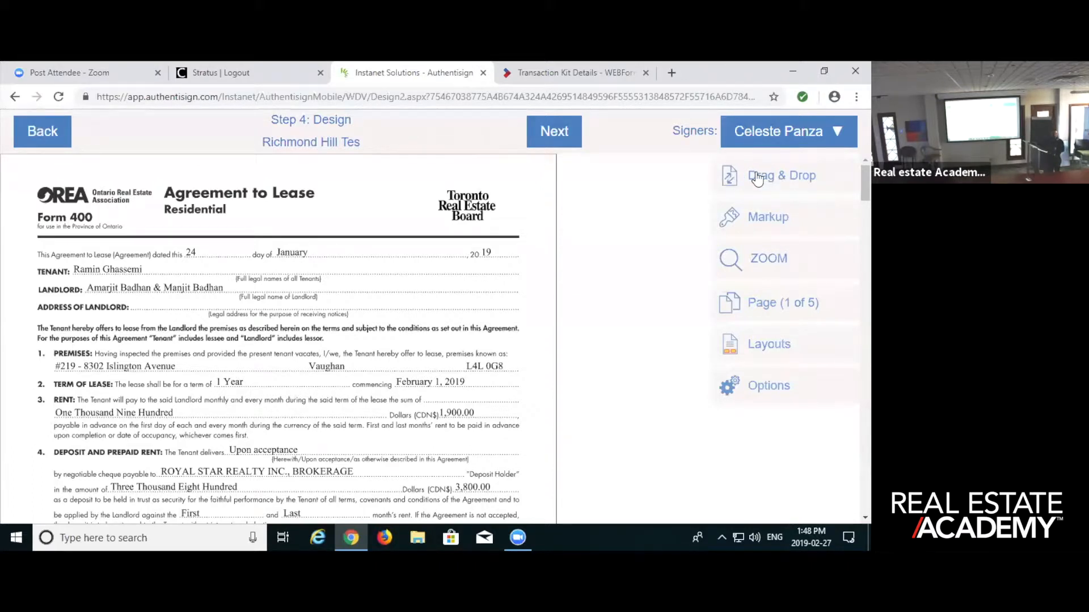
- Try placing a checkbox on the agreement's date line and a signer name on the tenant line, deleting each one after placement
{"action": "left_click", "coordinate": [757, 178]}
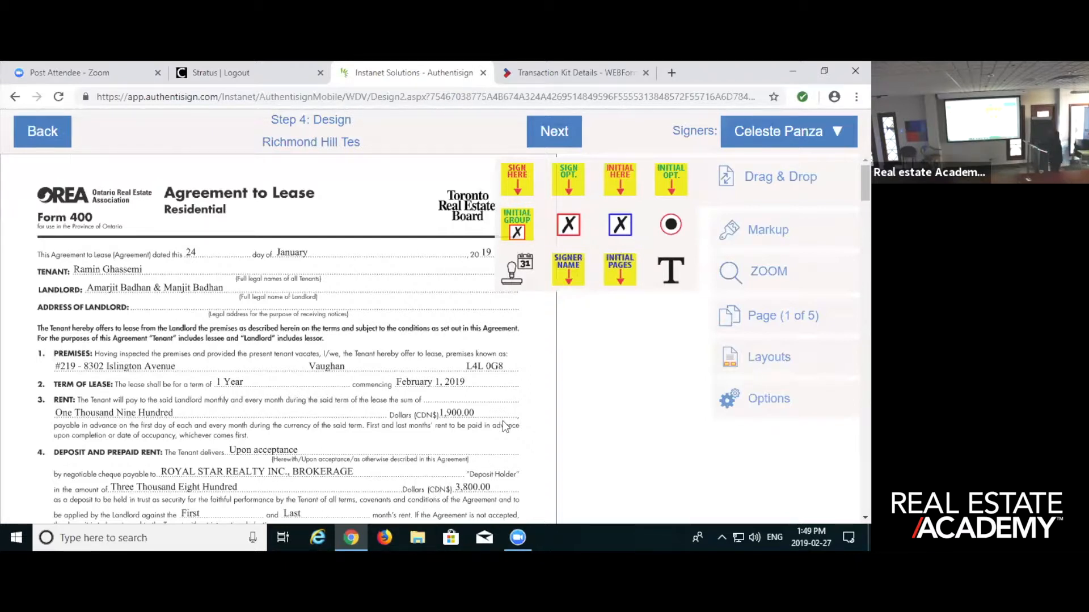
{"action": "left_click_drag", "start_coordinate": [575, 227], "coordinate": [413, 259]}
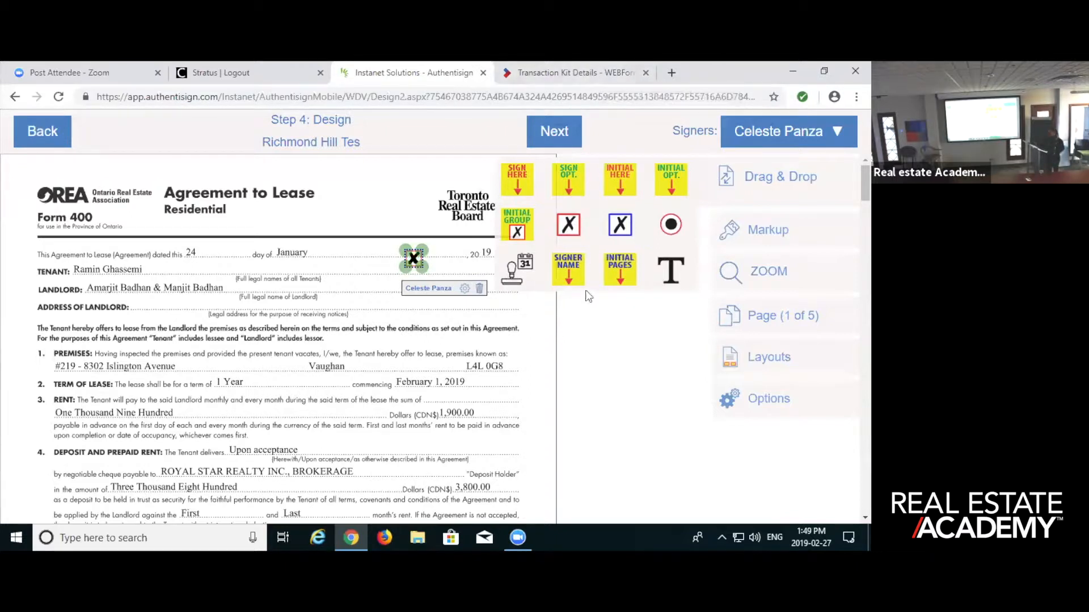
{"action": "left_click", "coordinate": [473, 288]}
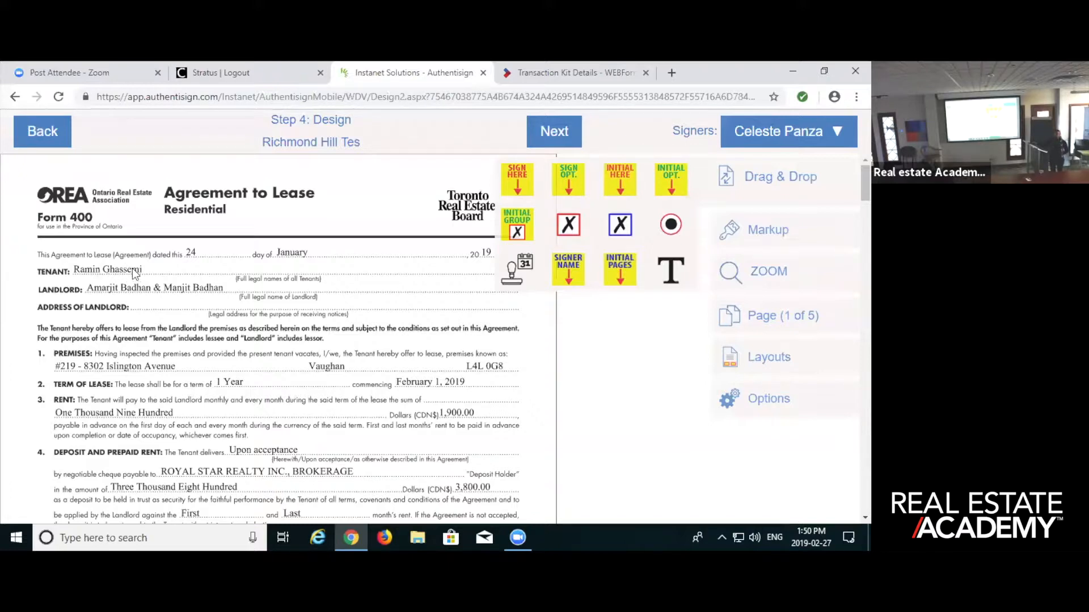
{"action": "left_click_drag", "start_coordinate": [571, 268], "coordinate": [193, 286]}
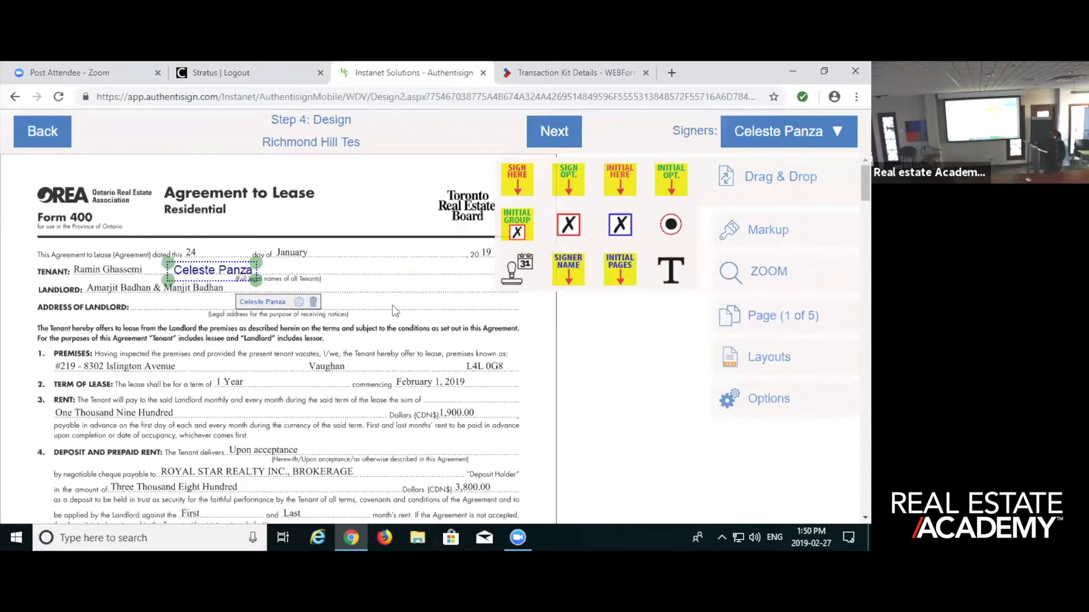
{"action": "left_click", "coordinate": [314, 301]}
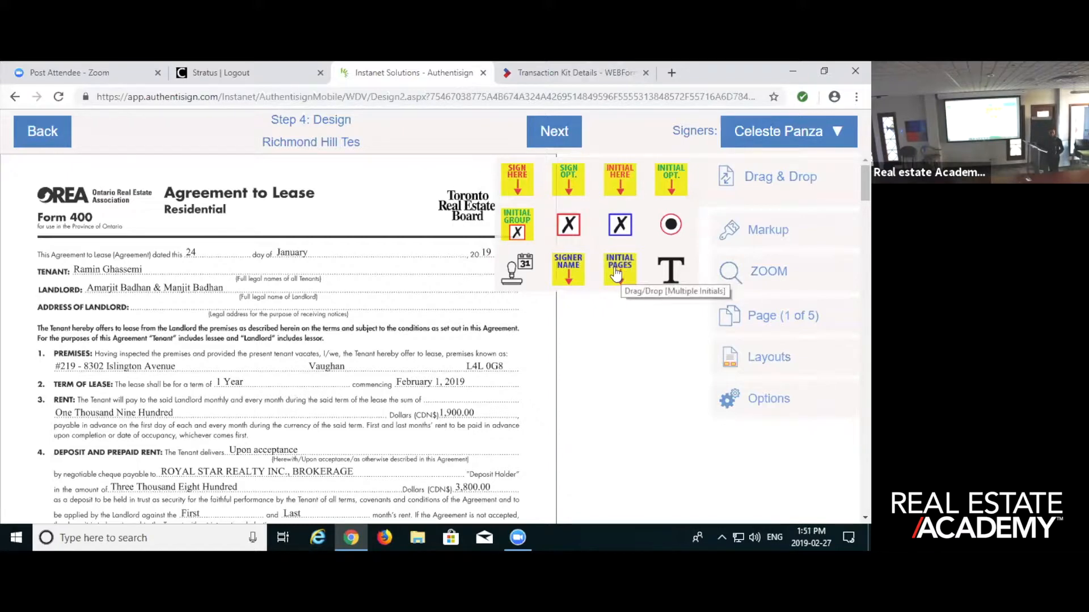
- Try to add multi-page initials for the first signer without selecting a document
{"action": "left_click_drag", "start_coordinate": [616, 274], "coordinate": [294, 403]}
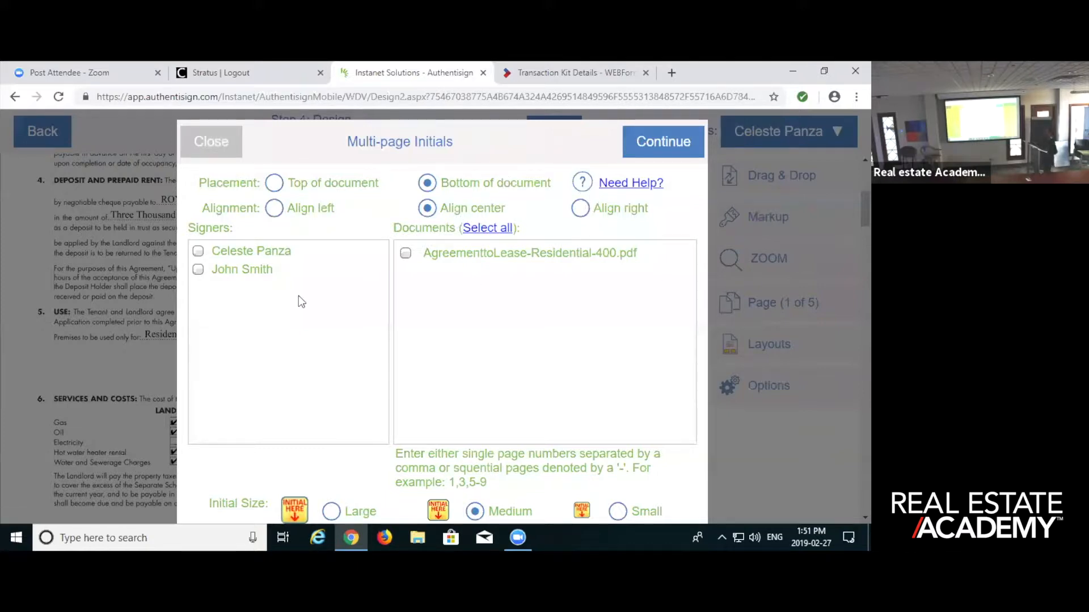
{"action": "left_click", "coordinate": [198, 251]}
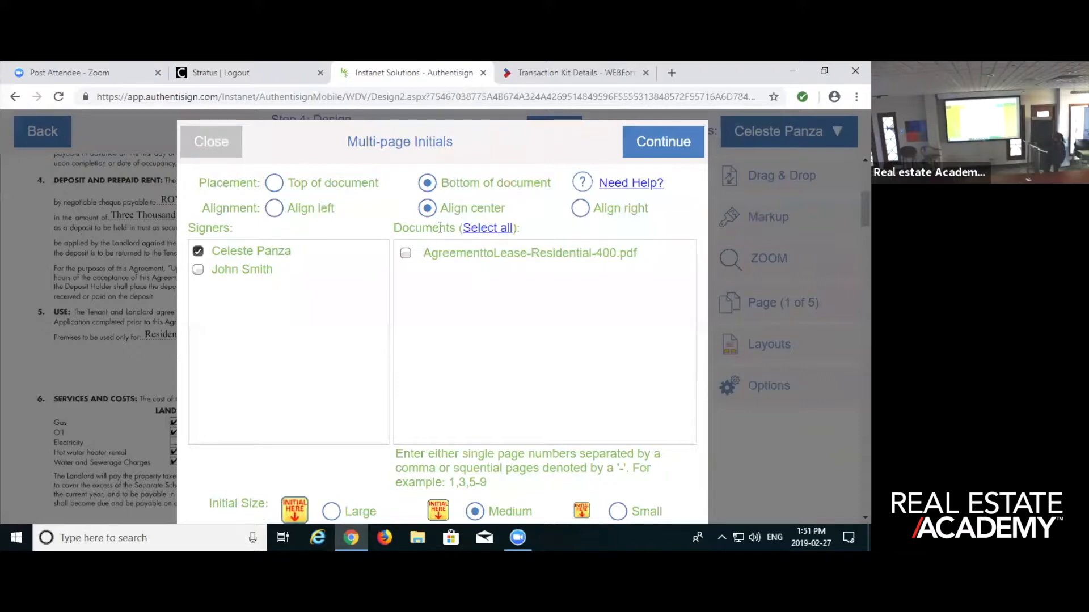
{"action": "left_click", "coordinate": [657, 149]}
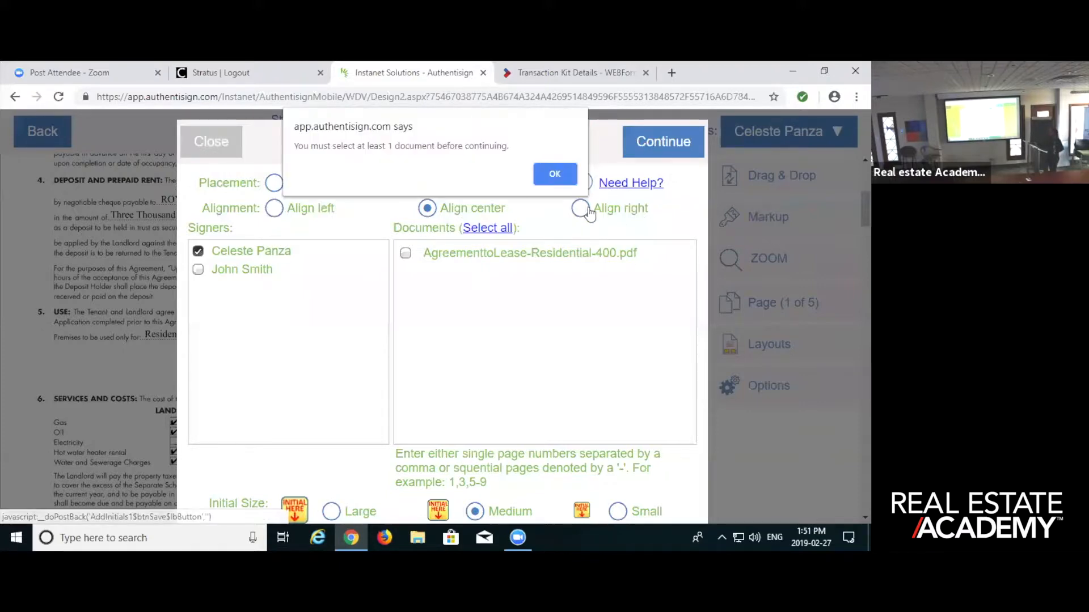
{"action": "left_click", "coordinate": [556, 175]}
{"action": "scroll", "coordinate": [247, 397], "scroll_direction": "down", "scroll_amount": 5}
{"action": "scroll", "coordinate": [247, 397], "scroll_direction": "down", "scroll_amount": 15}
{"action": "scroll", "coordinate": [671, 306], "scroll_direction": "up", "scroll_amount": 7}
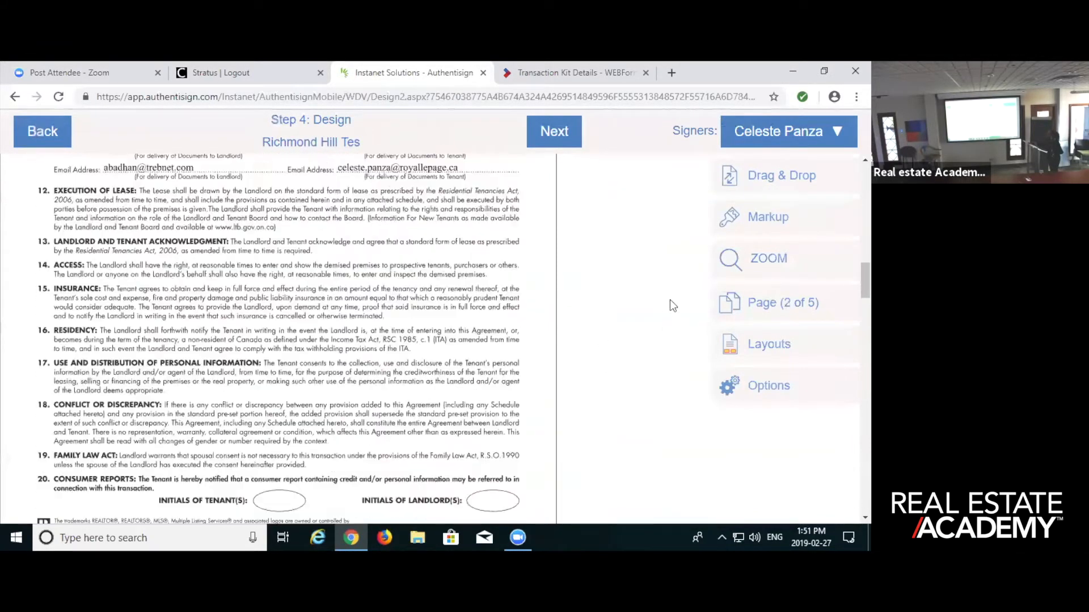
{"action": "scroll", "coordinate": [671, 306], "scroll_direction": "up", "scroll_amount": 10}
- Add medium, bottom-centred initials for the first signer on all pages of AgreementtoLease-Residential-400.pdf and check their placement through the document
{"action": "left_click", "coordinate": [777, 176]}
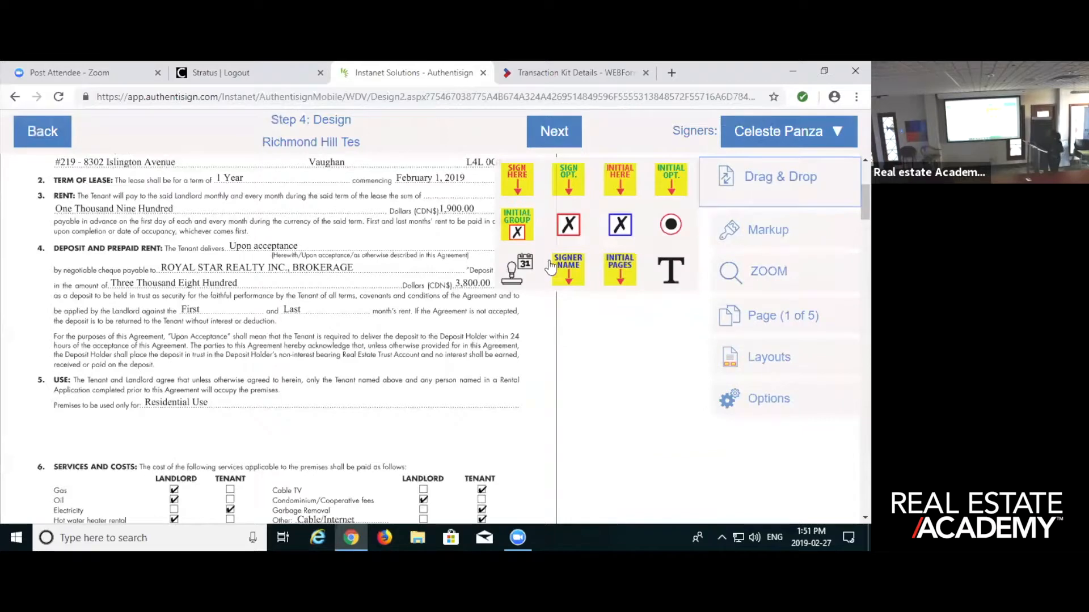
{"action": "left_click", "coordinate": [627, 275]}
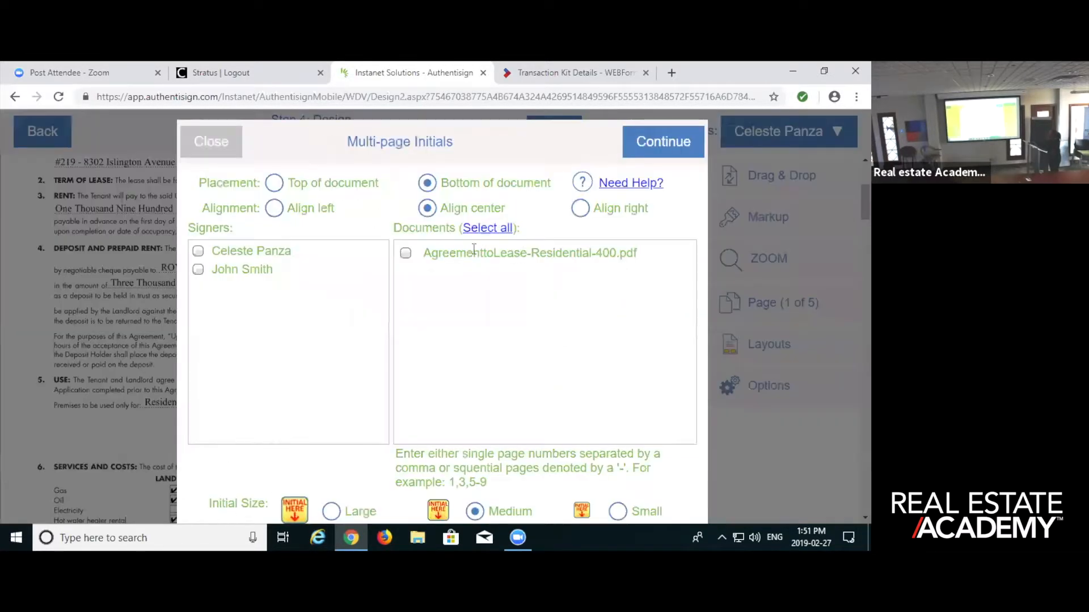
{"action": "left_click", "coordinate": [199, 251]}
{"action": "left_click", "coordinate": [406, 253]}
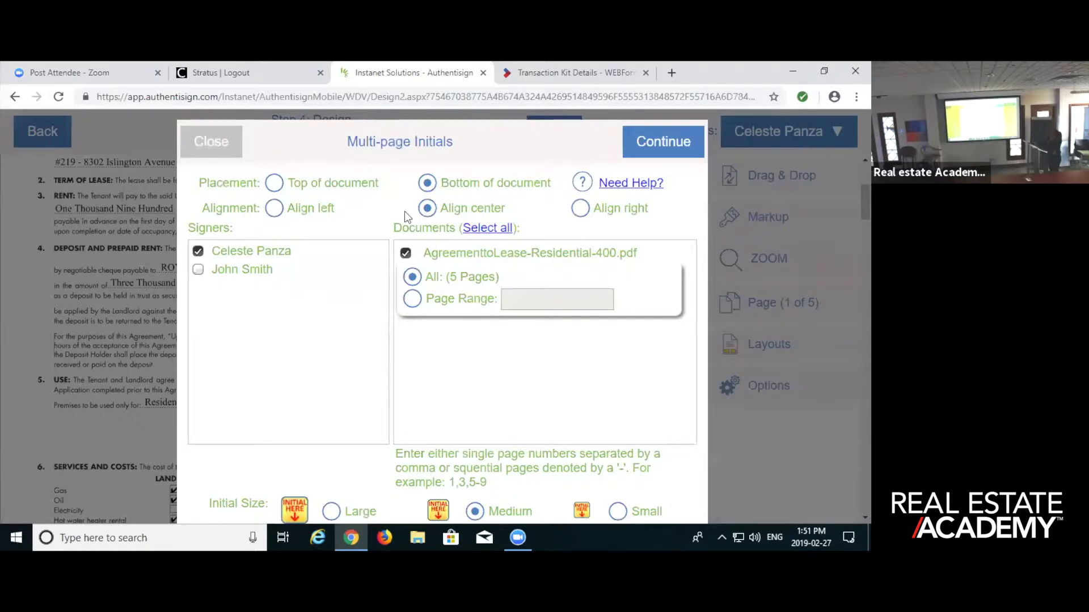
{"action": "left_click", "coordinate": [661, 143]}
{"action": "scroll", "coordinate": [402, 350], "scroll_direction": "down", "scroll_amount": 10}
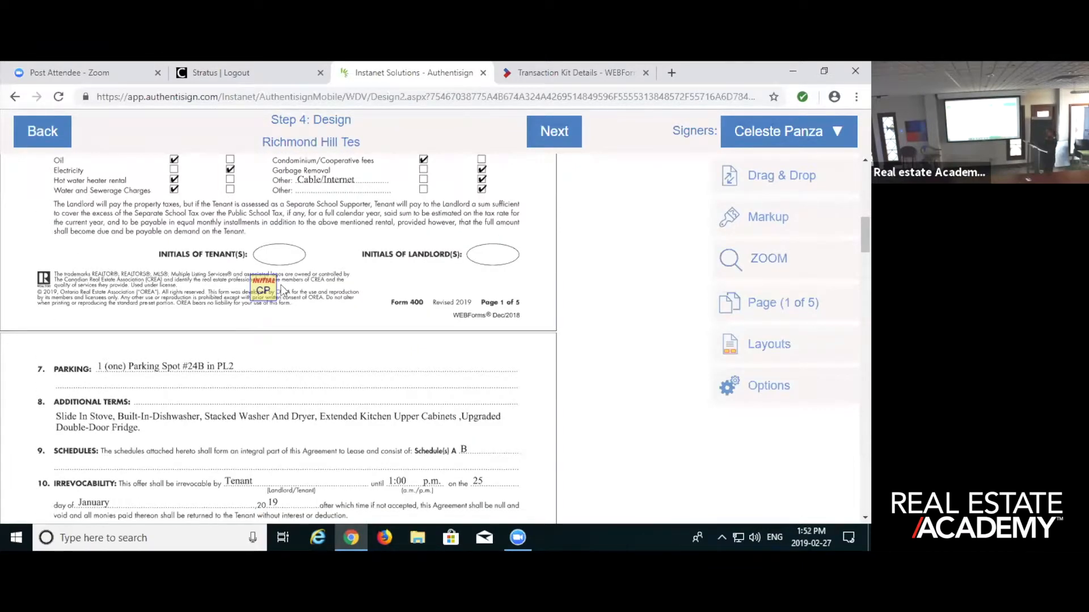
{"action": "scroll", "coordinate": [278, 295], "scroll_direction": "down", "scroll_amount": 6}
{"action": "scroll", "coordinate": [273, 299], "scroll_direction": "down", "scroll_amount": 6}
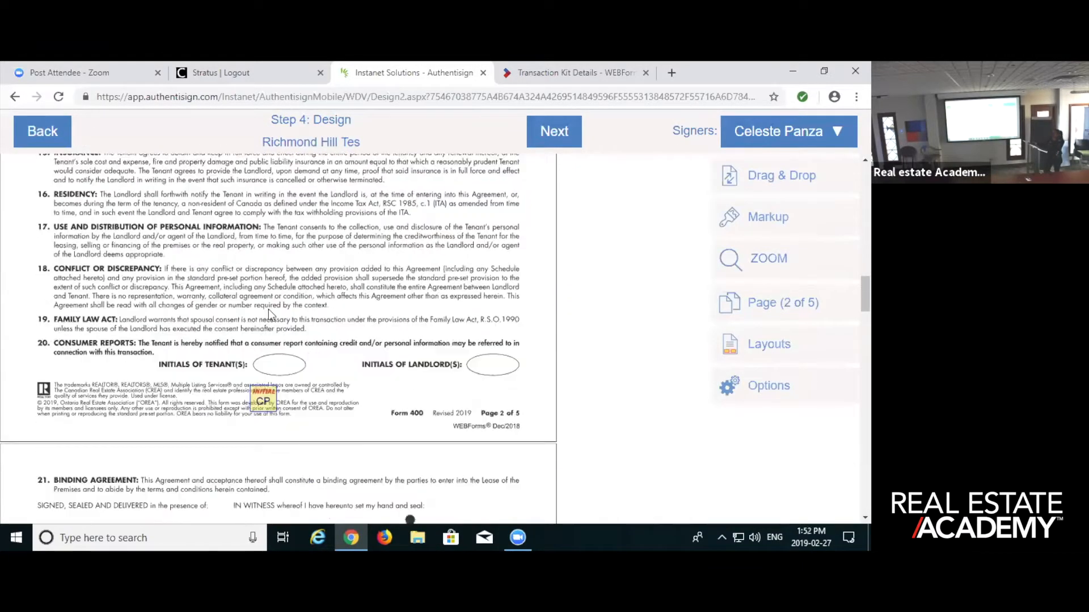
{"action": "scroll", "coordinate": [264, 338], "scroll_direction": "down", "scroll_amount": 15}
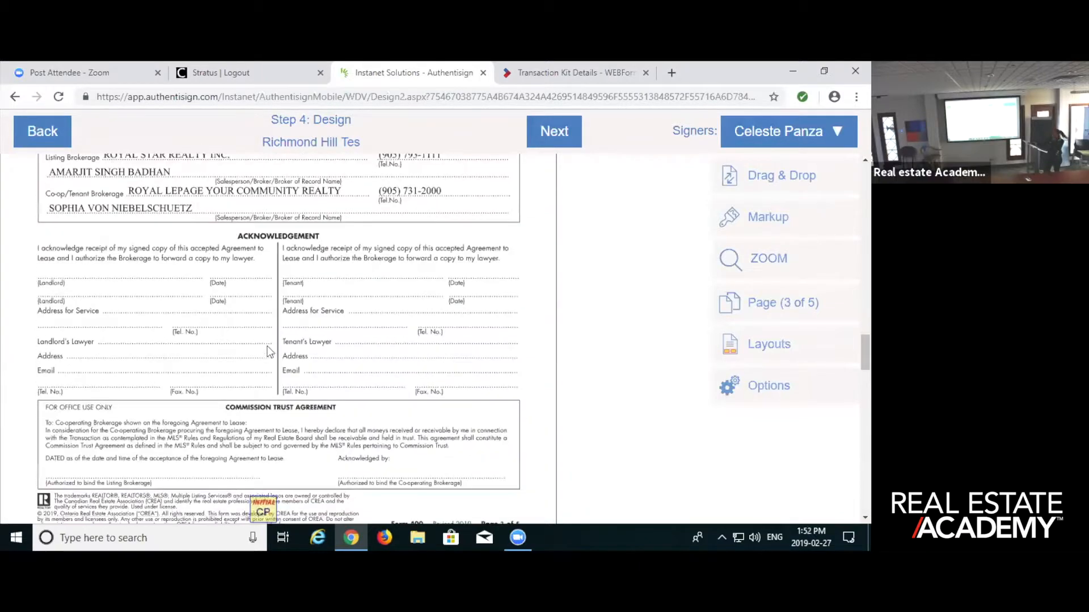
{"action": "scroll", "coordinate": [249, 318], "scroll_direction": "up", "scroll_amount": 5}
{"action": "scroll", "coordinate": [301, 346], "scroll_direction": "down", "scroll_amount": 20}
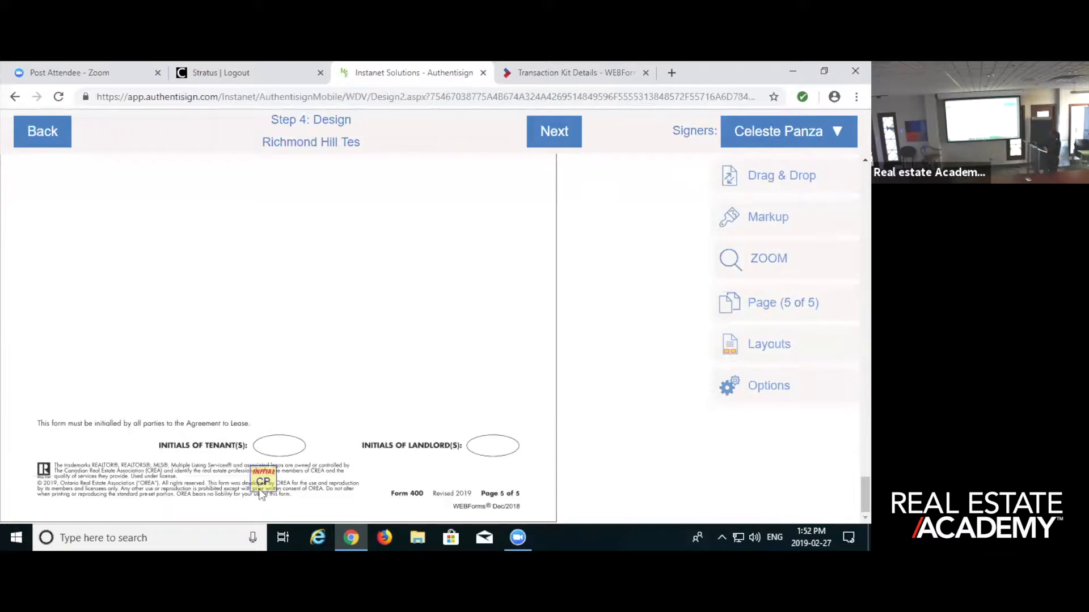
- Delete the first signer's initials from every page of the lease, working from page 5 back to page 1
{"action": "left_click", "coordinate": [276, 482]}
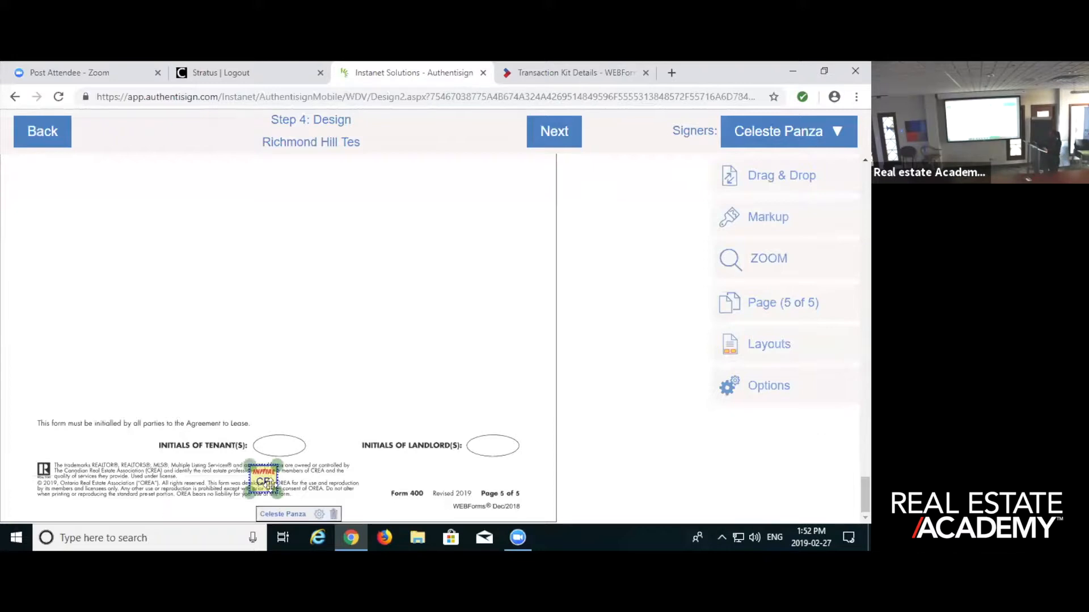
{"action": "left_click", "coordinate": [334, 514]}
{"action": "scroll", "coordinate": [297, 313], "scroll_direction": "down", "scroll_amount": 5}
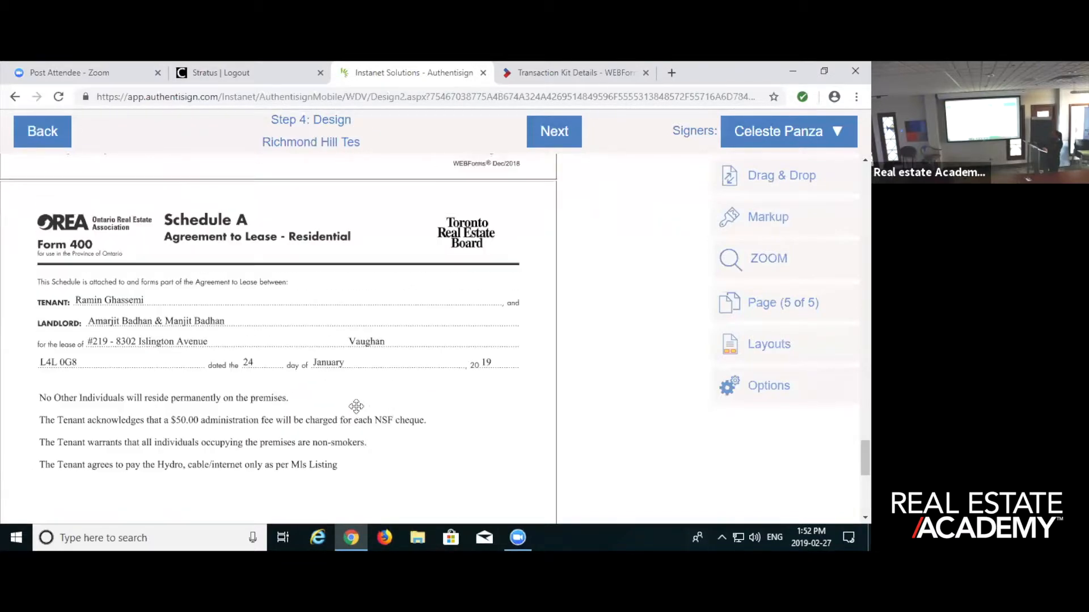
{"action": "scroll", "coordinate": [356, 407], "scroll_direction": "up", "scroll_amount": 3}
{"action": "left_click", "coordinate": [259, 301]}
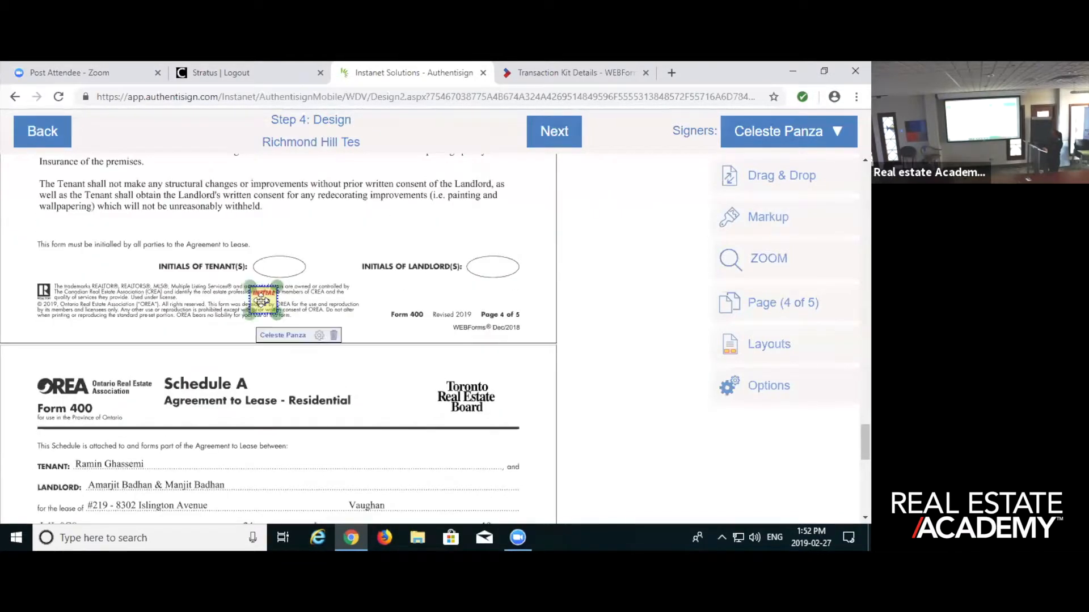
{"action": "left_click", "coordinate": [334, 335]}
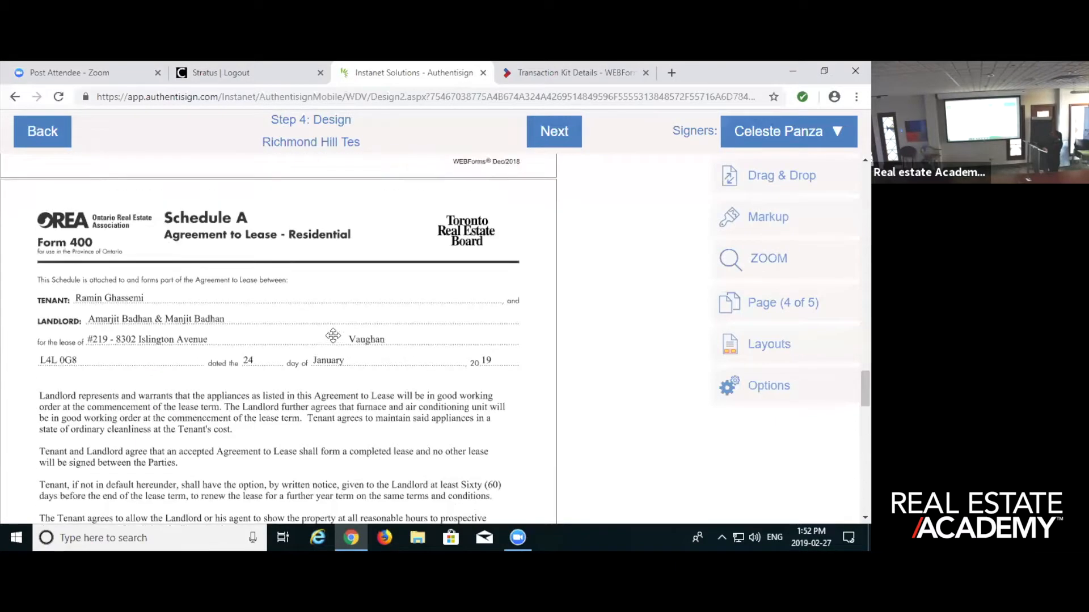
{"action": "scroll", "coordinate": [333, 336], "scroll_direction": "up", "scroll_amount": 5}
{"action": "left_click", "coordinate": [266, 457]}
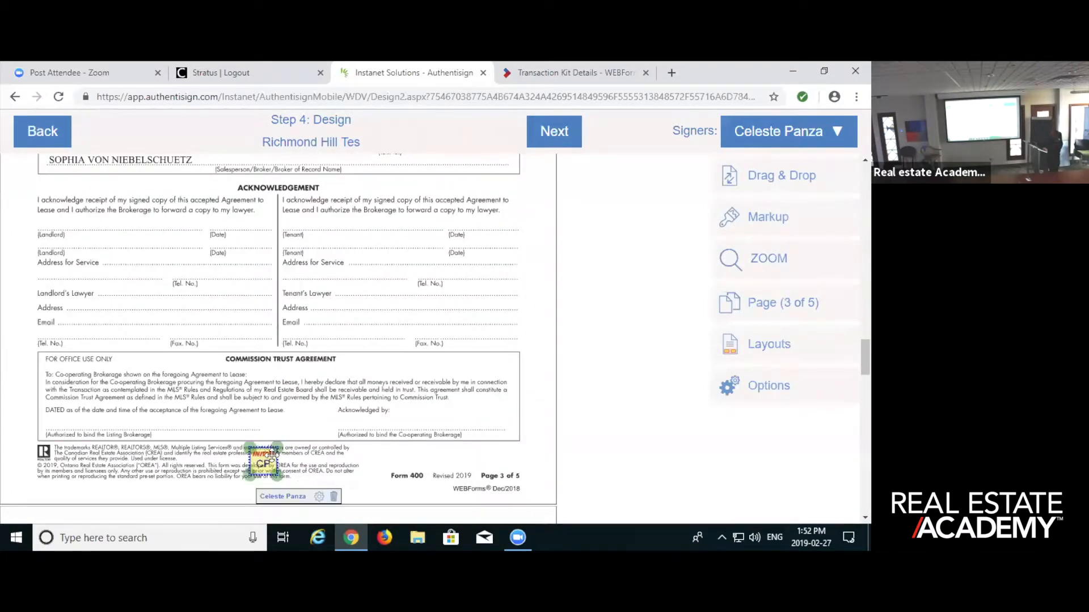
{"action": "left_click", "coordinate": [333, 497]}
{"action": "scroll", "coordinate": [307, 375], "scroll_direction": "up", "scroll_amount": 5}
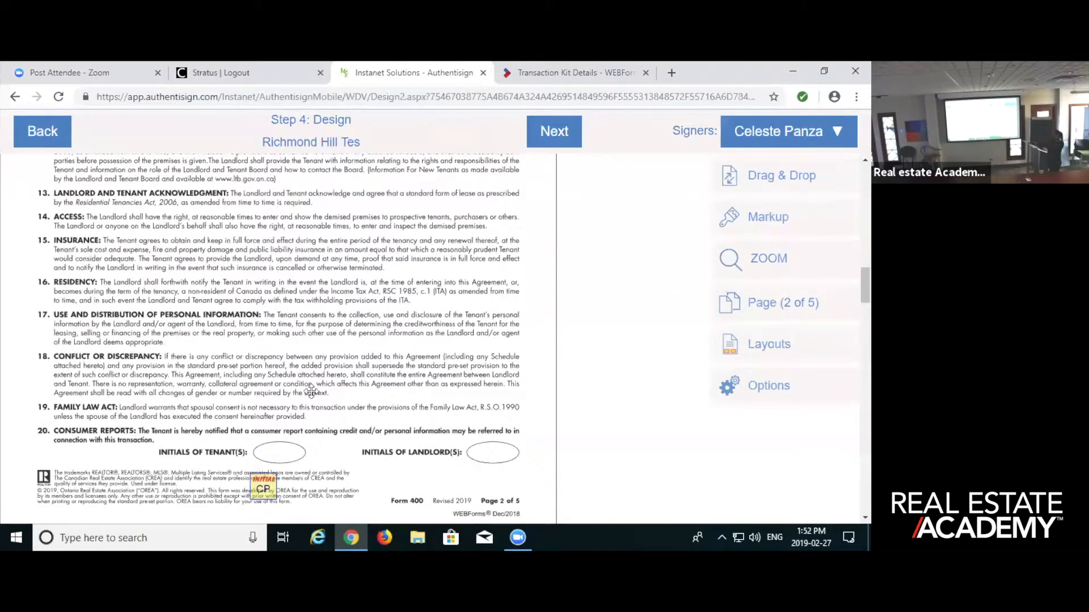
{"action": "left_click", "coordinate": [259, 488]}
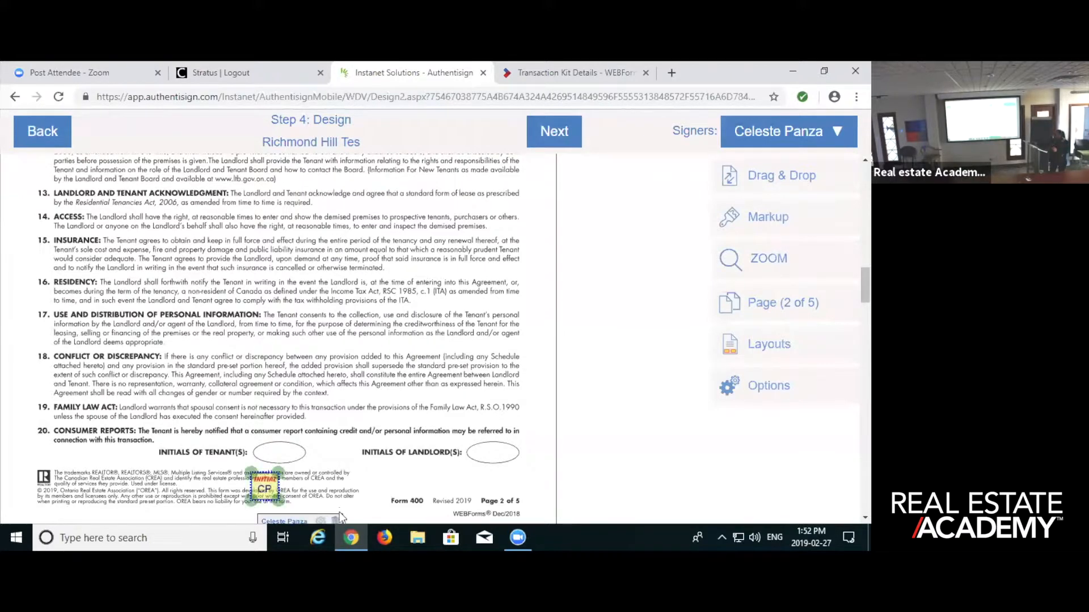
{"action": "left_click", "coordinate": [336, 520]}
{"action": "scroll", "coordinate": [344, 306], "scroll_direction": "up", "scroll_amount": 5}
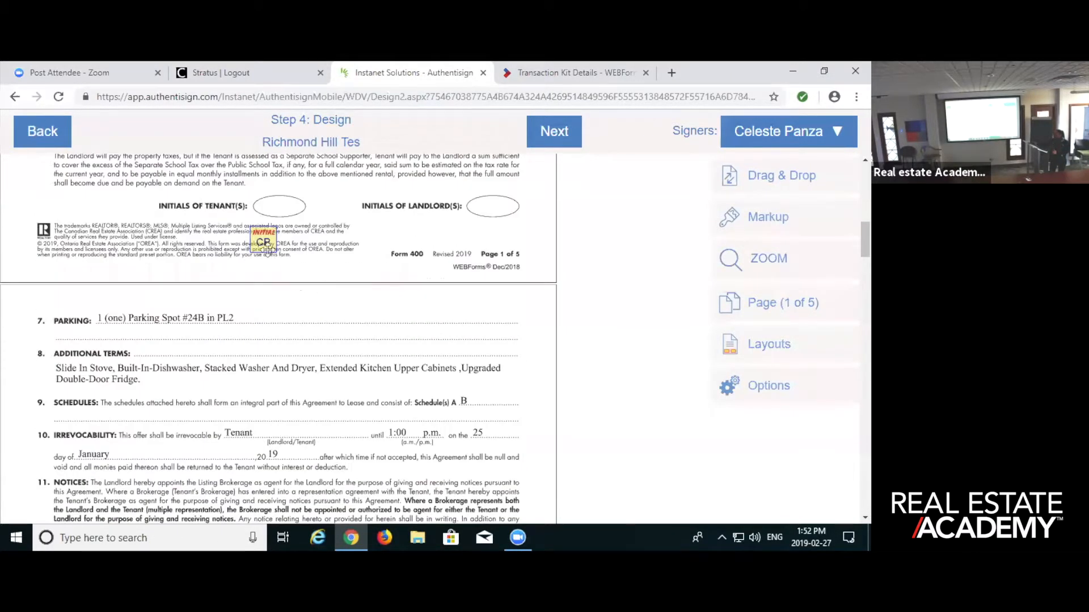
{"action": "left_click", "coordinate": [267, 250]}
{"action": "left_click", "coordinate": [333, 276]}
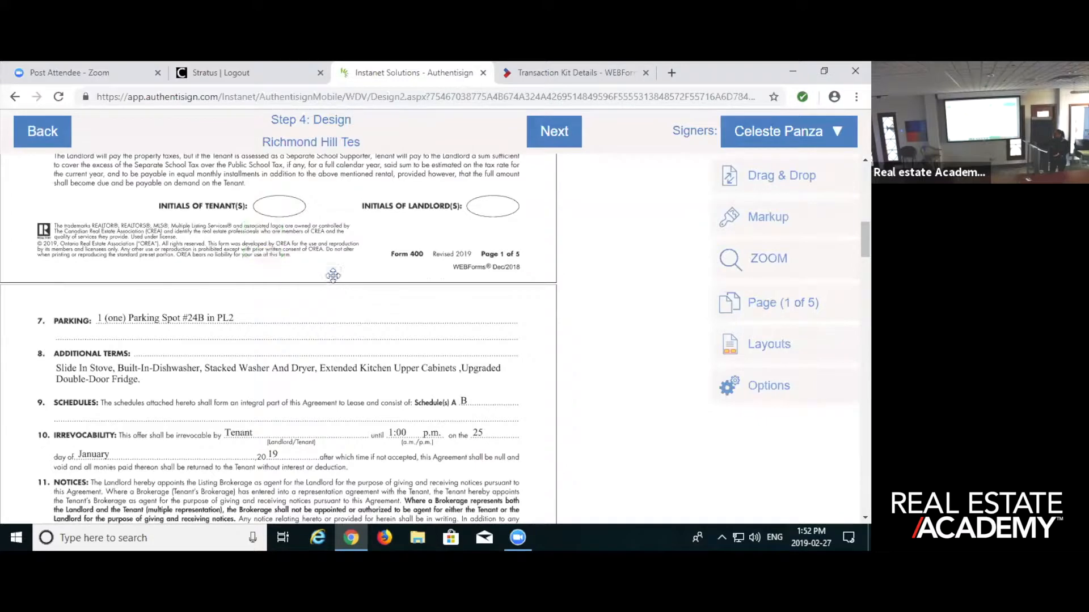
{"action": "scroll", "coordinate": [333, 276], "scroll_direction": "up", "scroll_amount": 10}
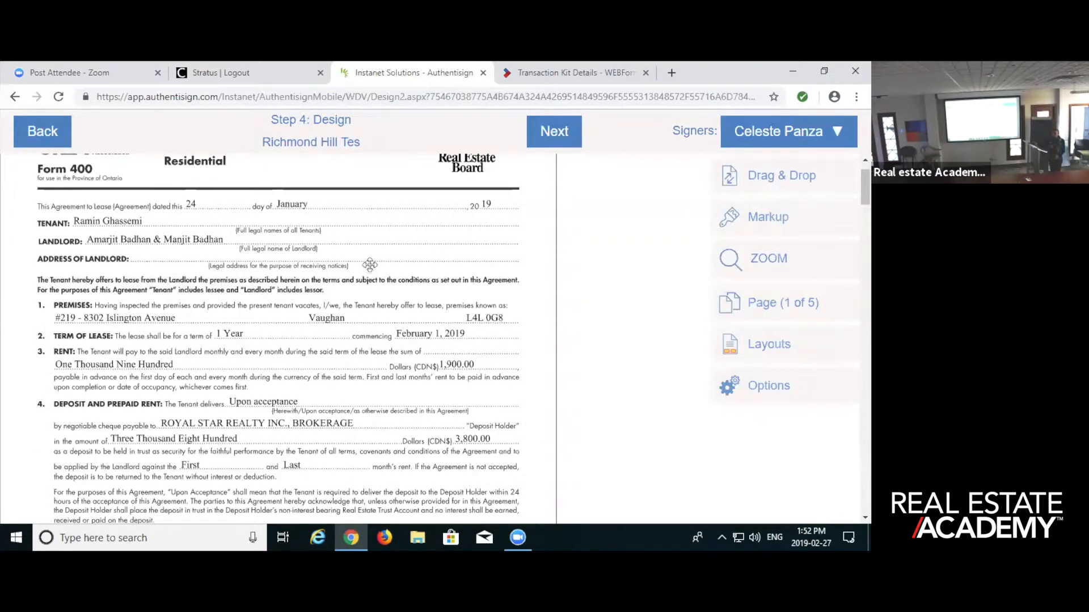
- Add a markup text box over the numeric rent amount in clause 3 and size it to cover the figure
{"action": "left_click", "coordinate": [772, 180]}
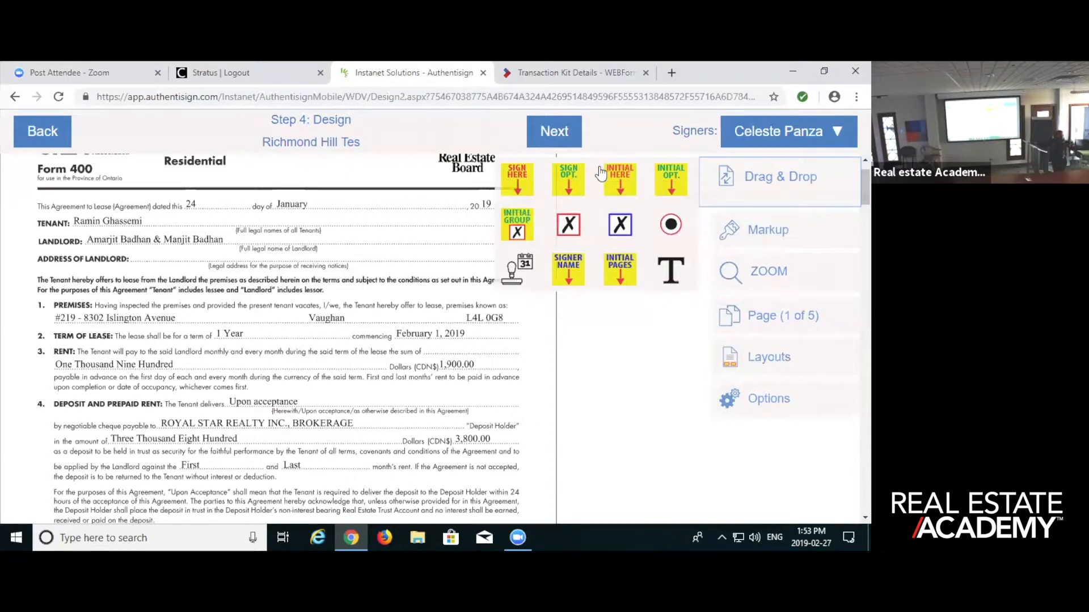
{"action": "left_click", "coordinate": [749, 231]}
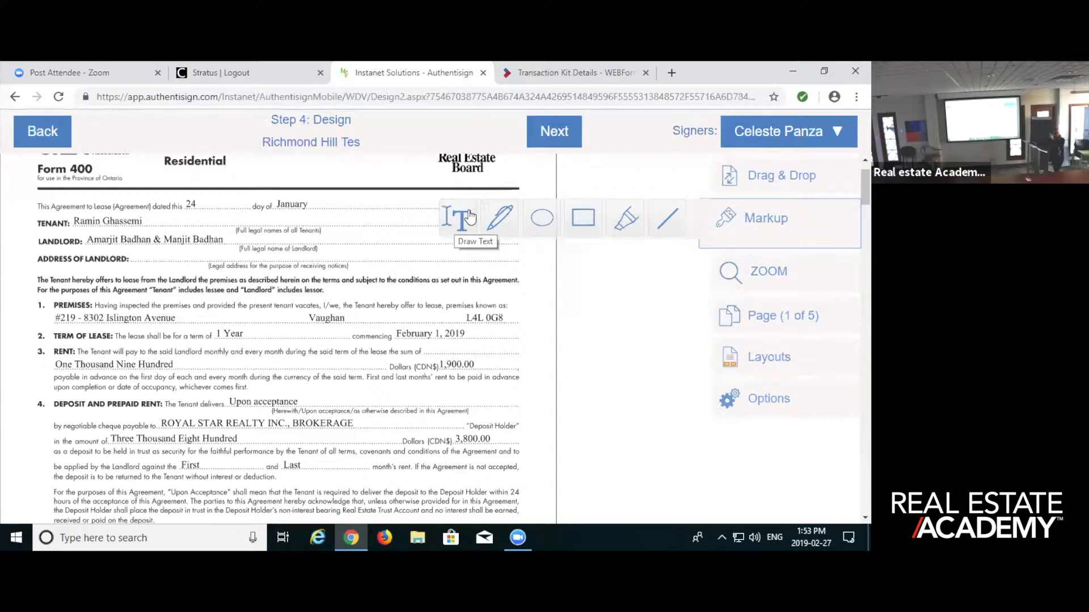
{"action": "mouse_move", "coordinate": [528, 532]}
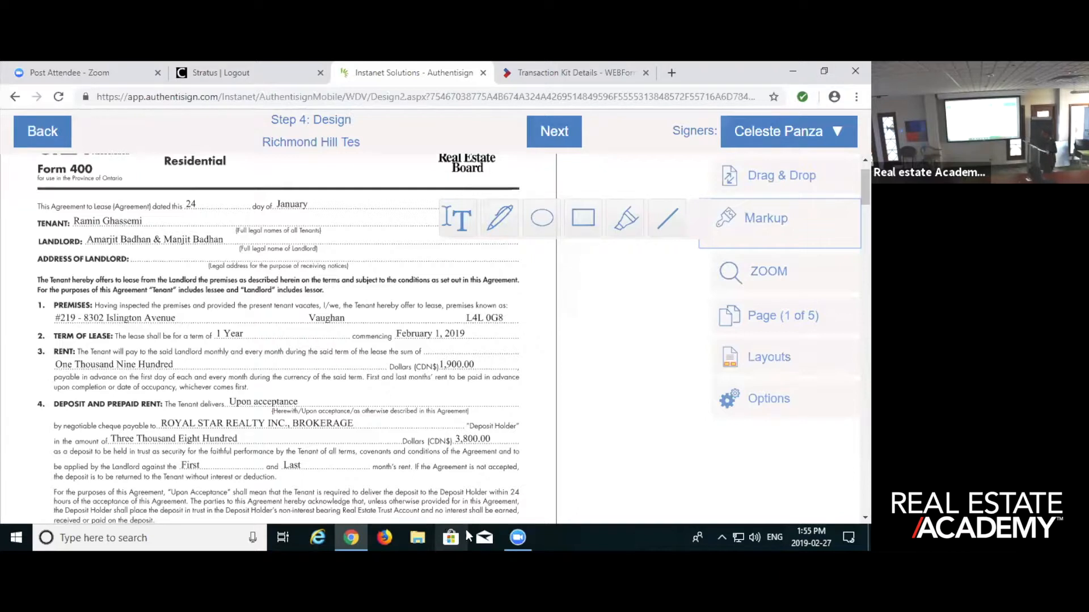
{"action": "left_click", "coordinate": [463, 222]}
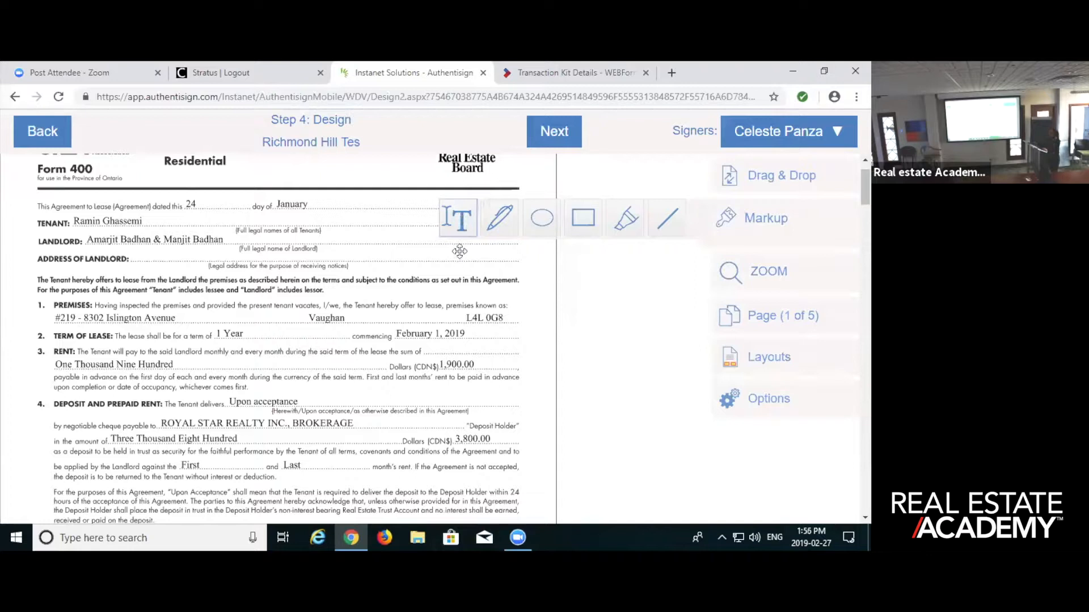
{"action": "left_click", "coordinate": [459, 361]}
{"action": "left_click", "coordinate": [458, 223]}
{"action": "left_click", "coordinate": [459, 357]}
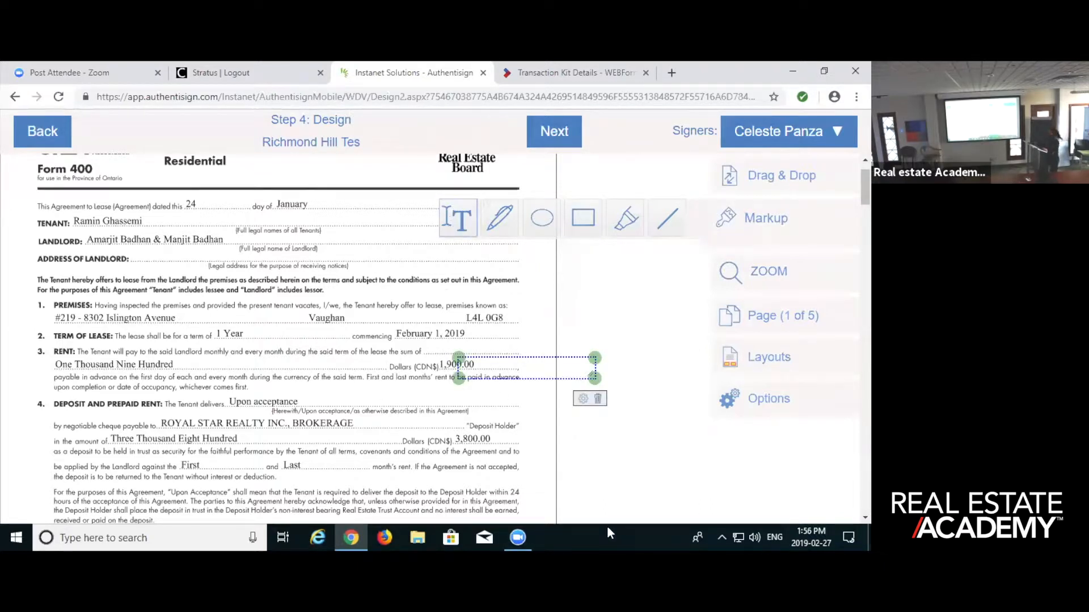
{"action": "left_click_drag", "start_coordinate": [595, 359], "coordinate": [505, 361]}
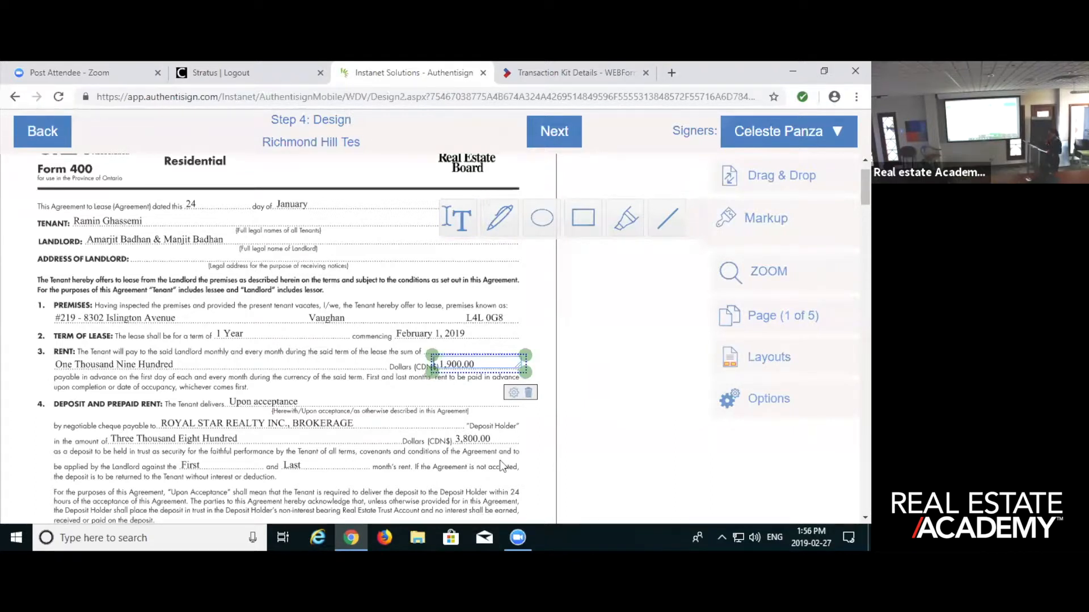
- Try overwriting the numeric rent amount with a row of dashes and with a row of X's, erasing each attempt
{"action": "type", "text": "---------------"}
{"action": "key", "text": "BackSpace"}
{"action": "key", "text": "BackSpace"}
{"action": "key", "text": "BackSpace"}
{"action": "key", "text": "BackSpace"}
{"action": "key", "text": "BackSpace"}
{"action": "type", "text": "XXXXXXX"}
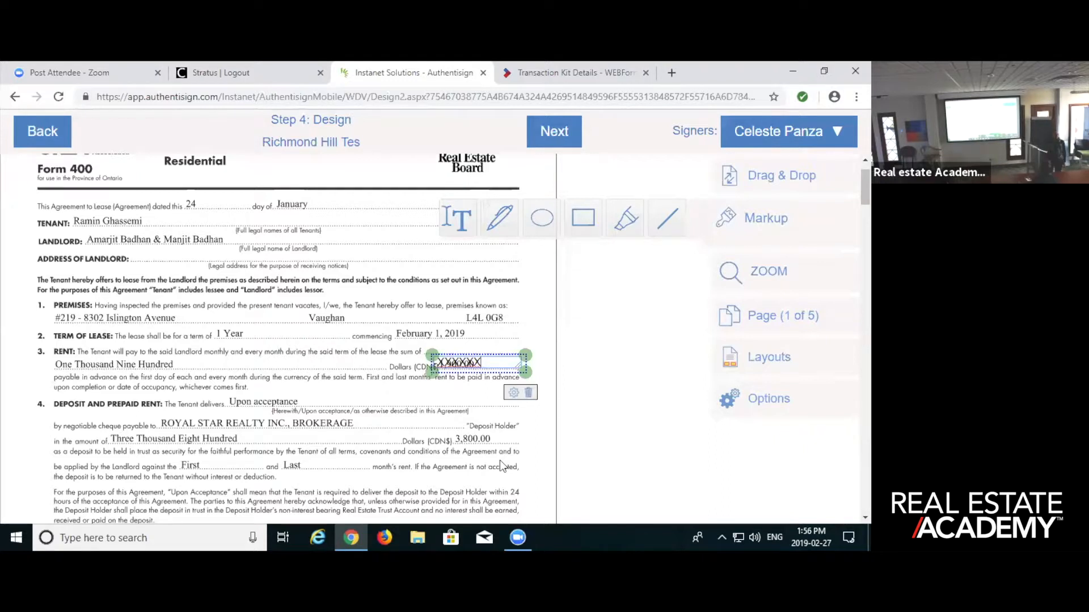
{"action": "key", "text": "BackSpace"}
{"action": "key", "text": "BackSpace"}
{"action": "key", "text": "BackSpace"}
{"action": "key", "text": "BackSpace"}
{"action": "key", "text": "BackSpace"}
{"action": "key", "text": "BackSpace"}
{"action": "key", "text": "BackSpace"}
- Strike through the numeric rent amount with a row of dashes in its text box
{"action": "key", "text": "Right"}
{"action": "key", "text": "Right"}
{"action": "key", "text": "Right"}
{"action": "type", "text": "---------"}
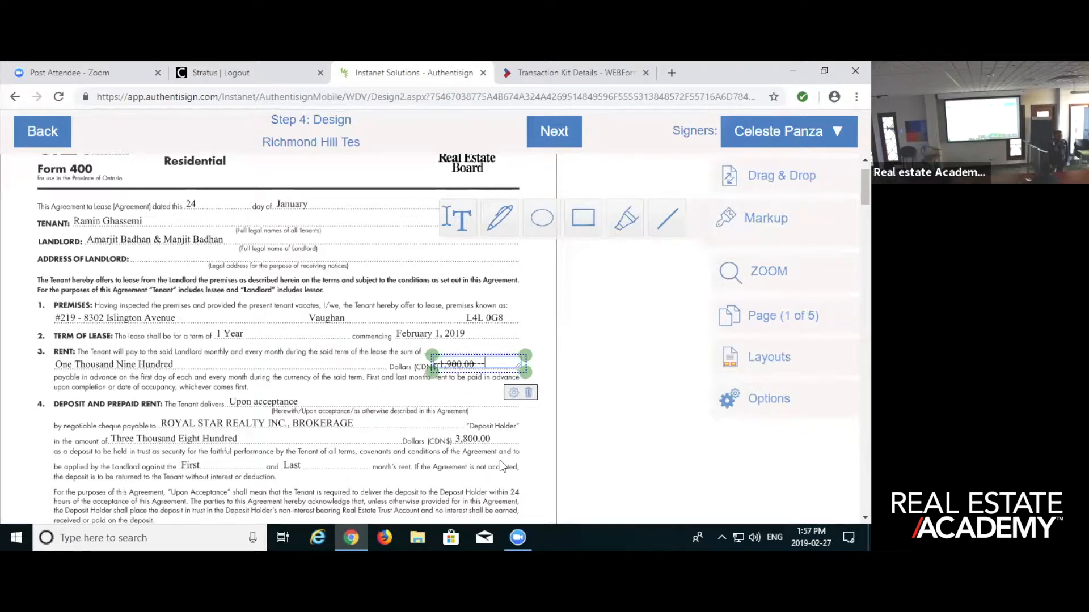
{"action": "left_click", "coordinate": [491, 407]}
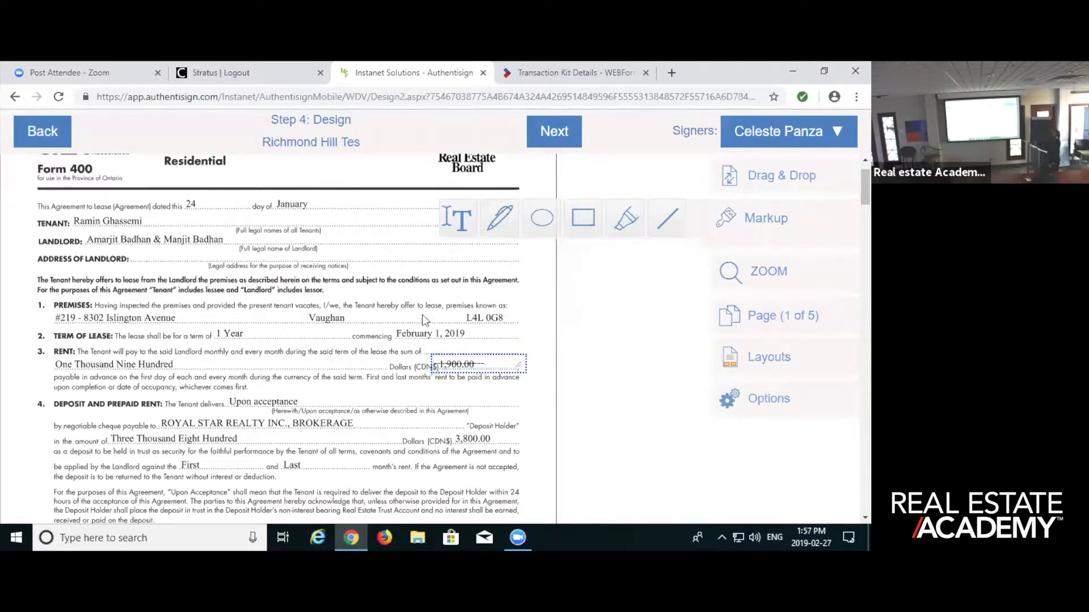
- Add a second markup text box reading $2,000.00 just above the struck-out numeric rent
{"action": "left_click", "coordinate": [457, 218]}
{"action": "mouse_move", "coordinate": [468, 342]}
{"action": "left_mouse_down"}
{"action": "mouse_move", "coordinate": [557, 359]}
{"action": "mouse_move", "coordinate": [488, 345]}
{"action": "left_mouse_up"}
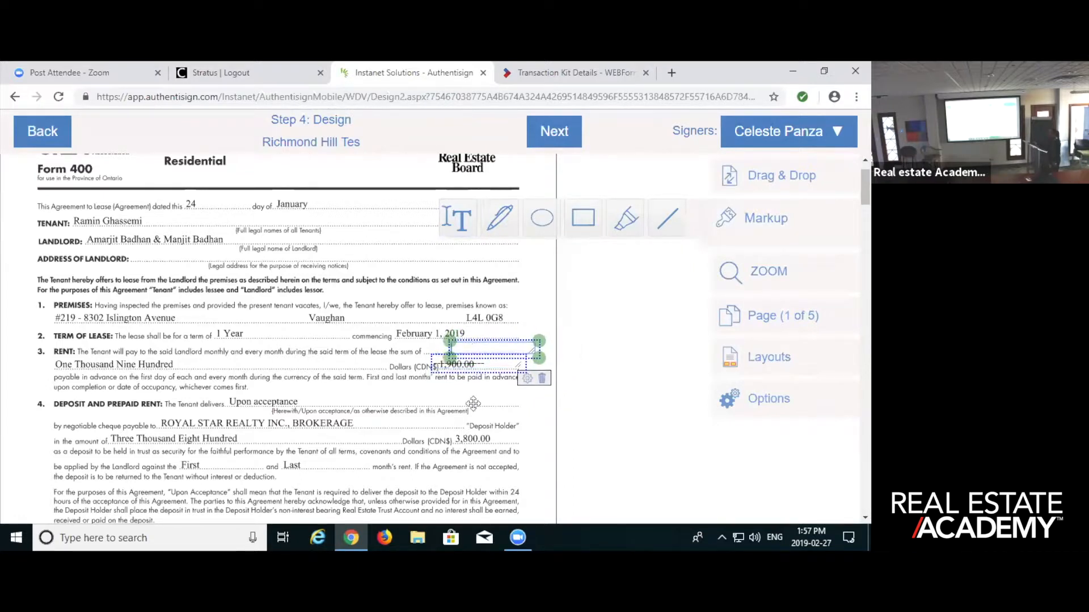
{"action": "type", "text": "$2"}
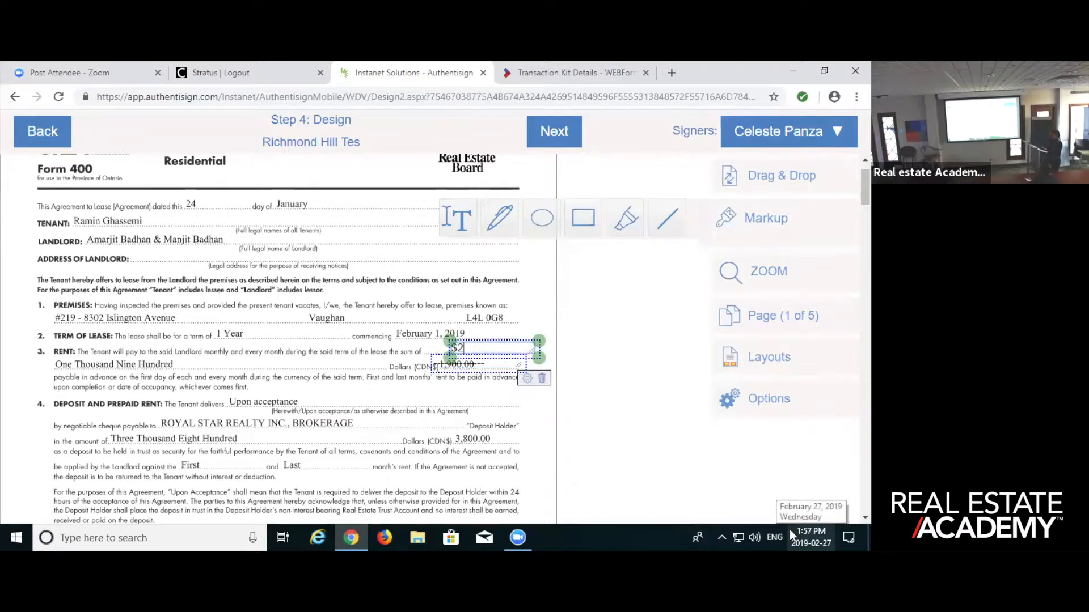
{"action": "type", "text": ",000.00"}
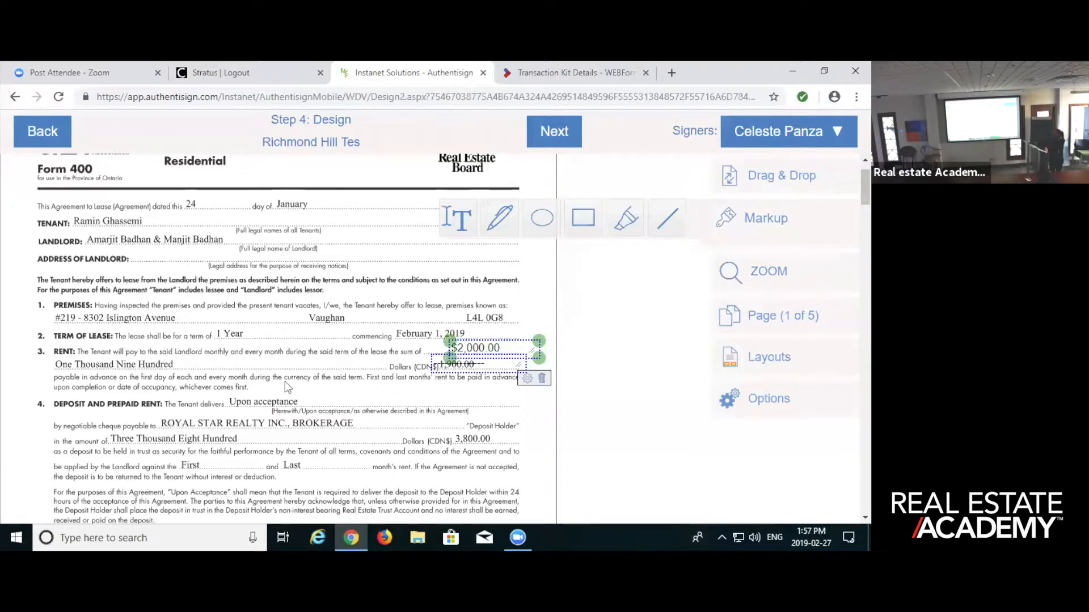
- Add a markup text box over the rent written in words and strike it through with a row of dashes
{"action": "left_click", "coordinate": [456, 218]}
{"action": "left_click", "coordinate": [139, 363]}
{"action": "left_click_drag", "start_coordinate": [137, 366], "coordinate": [49, 352]}
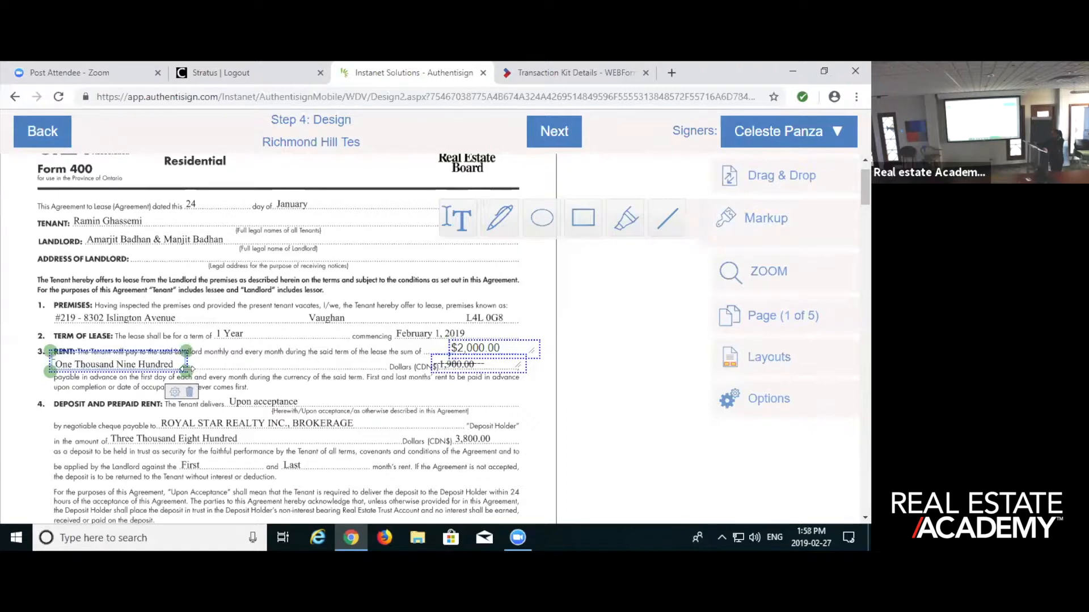
{"action": "left_click_drag", "start_coordinate": [186, 369], "coordinate": [169, 356]}
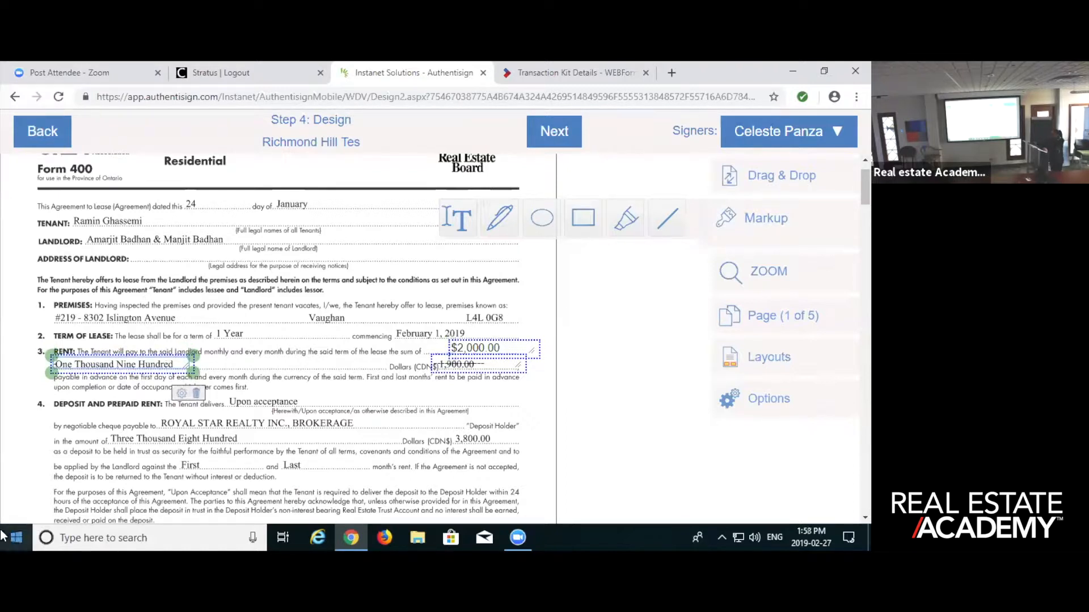
{"action": "type", "text": "-------------------------"}
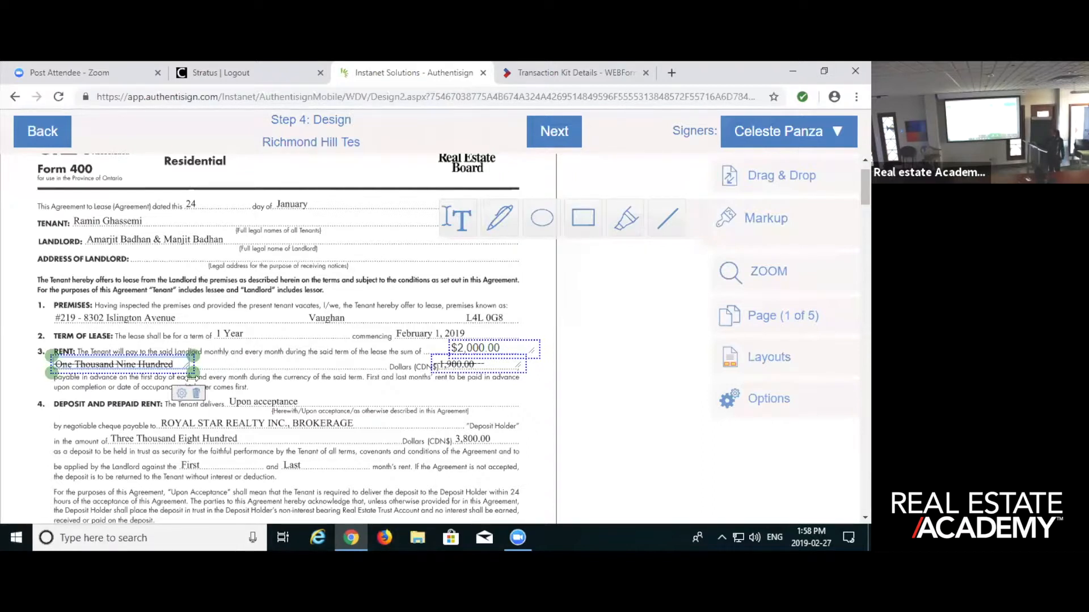
- Widen the text box along the written rent line and add "Two Thousand Dollars" after the struck-out words
{"action": "left_click_drag", "start_coordinate": [193, 373], "coordinate": [387, 365]}
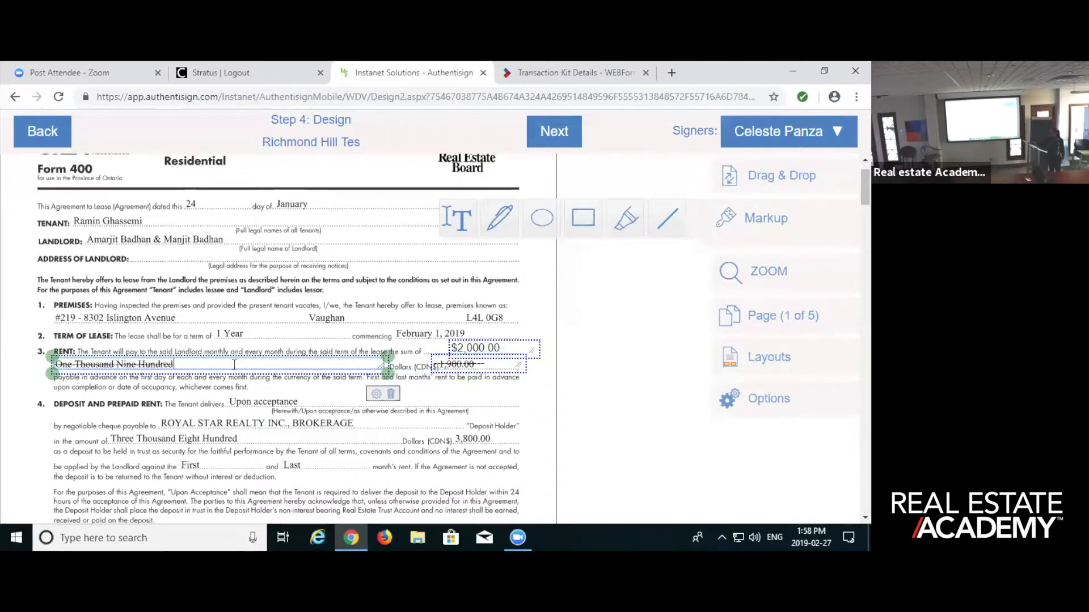
{"action": "type", "text": "Two Thousand Dollars"}
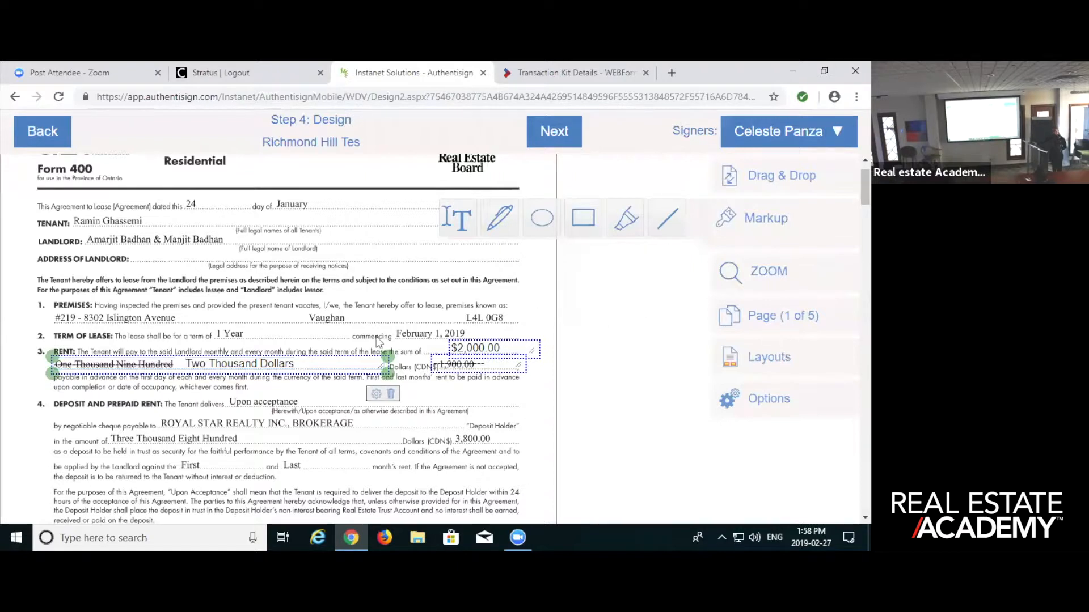
{"action": "left_click", "coordinate": [768, 402]}
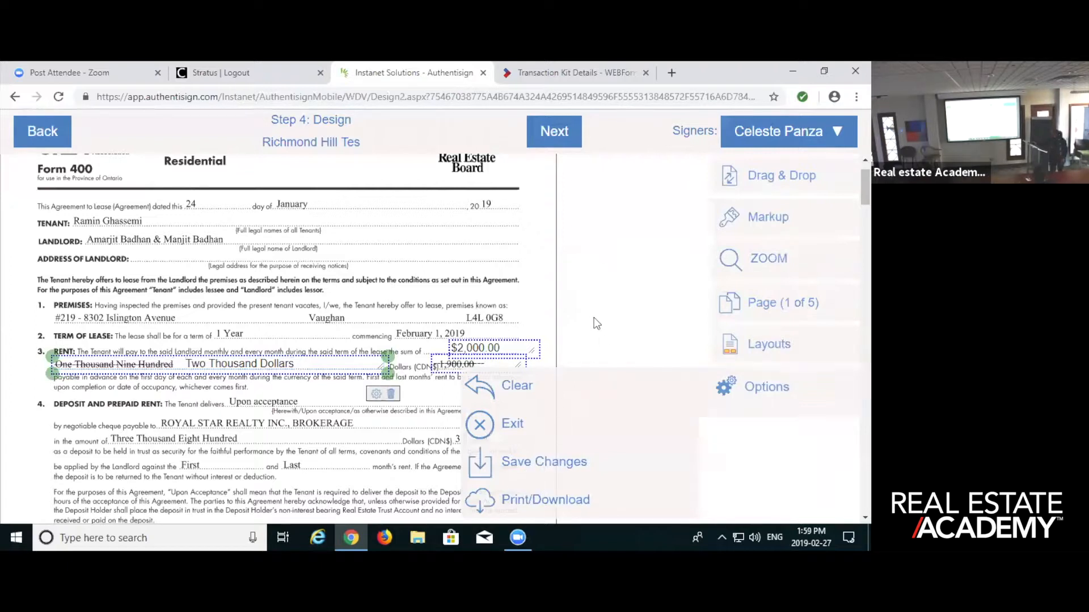
{"action": "left_click", "coordinate": [754, 387]}
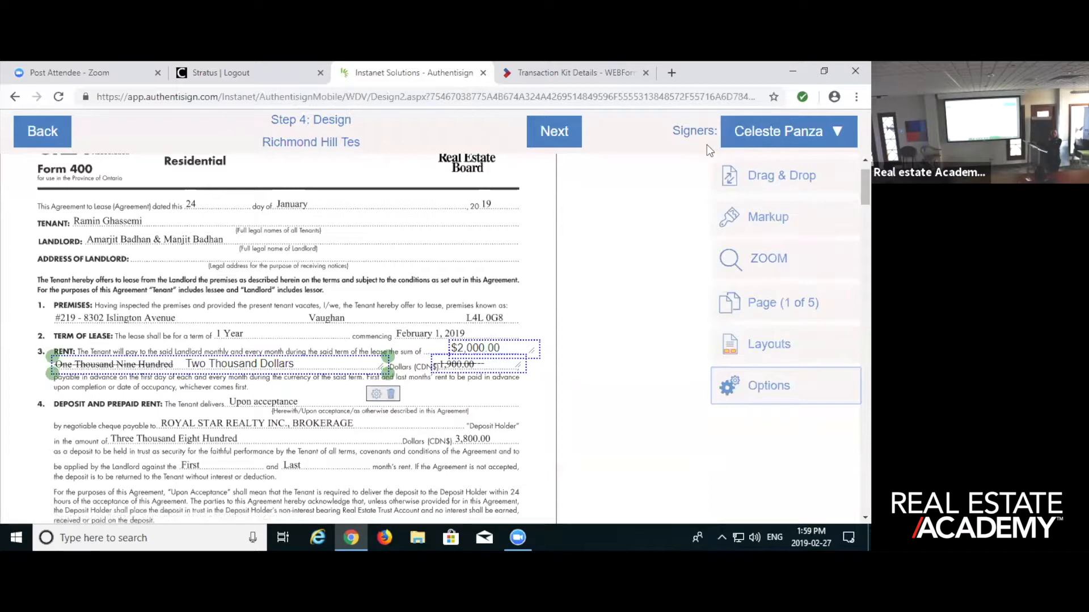
- Switch to the second signer and place initial fields beside the revised numeric and written rent amounts
{"action": "left_click", "coordinate": [754, 122]}
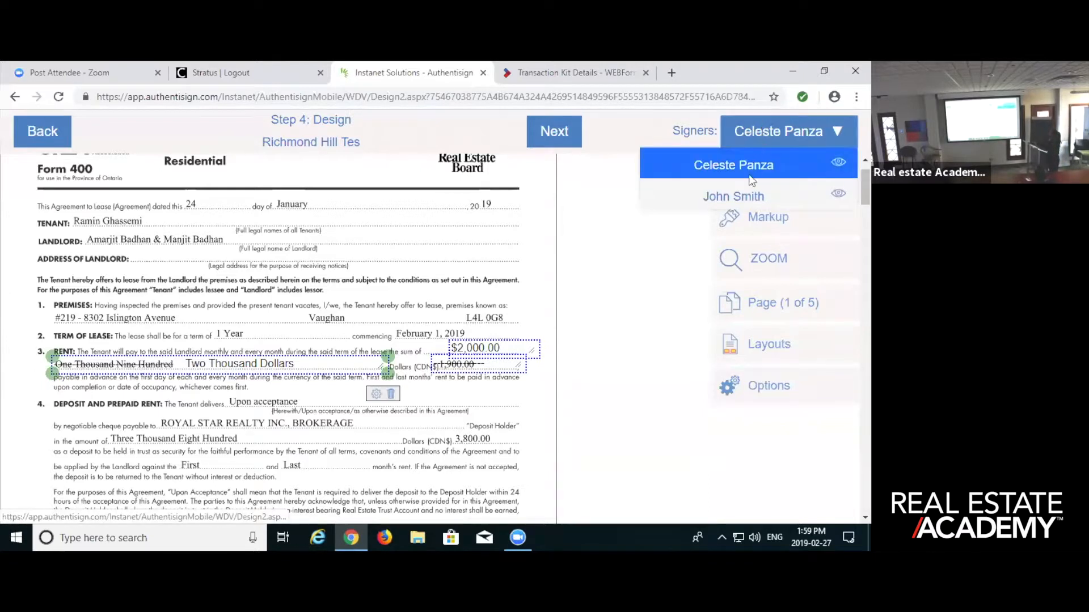
{"action": "left_click", "coordinate": [743, 196]}
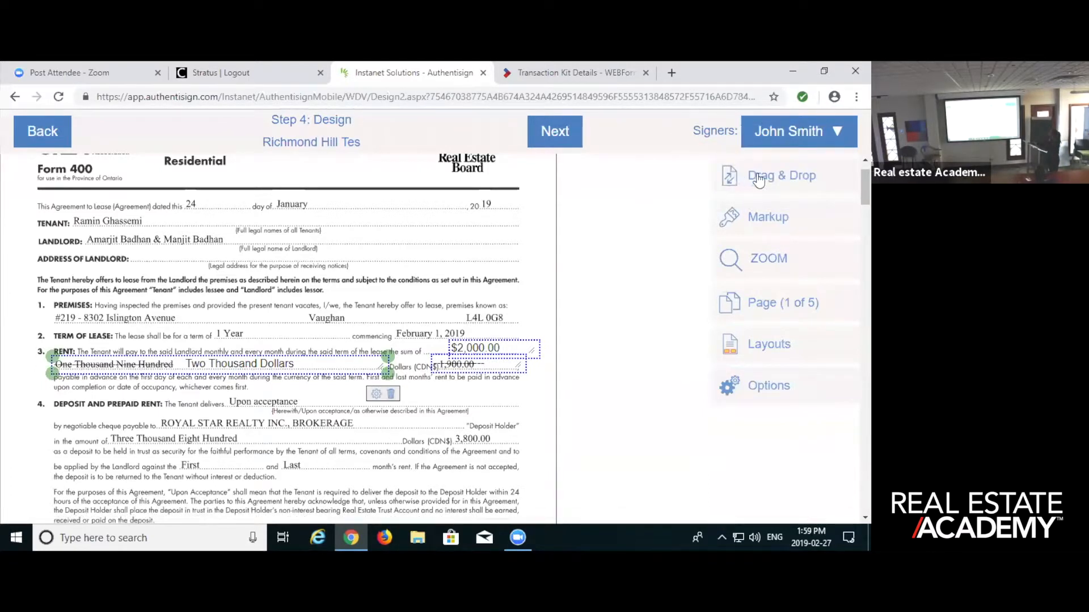
{"action": "left_click", "coordinate": [760, 179]}
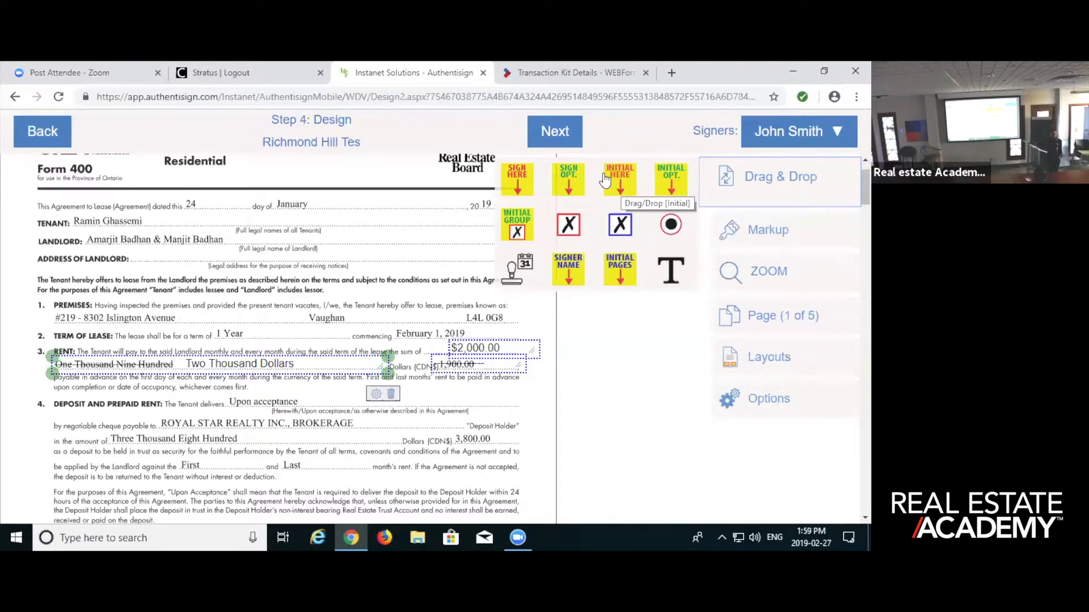
{"action": "left_click_drag", "start_coordinate": [617, 178], "coordinate": [529, 331]}
{"action": "left_click_drag", "start_coordinate": [618, 173], "coordinate": [327, 364]}
- Place the second signer's initial fields in the tenant initials ovals at the end of pages 1 and 2
{"action": "scroll", "coordinate": [376, 412], "scroll_direction": "down", "scroll_amount": 2}
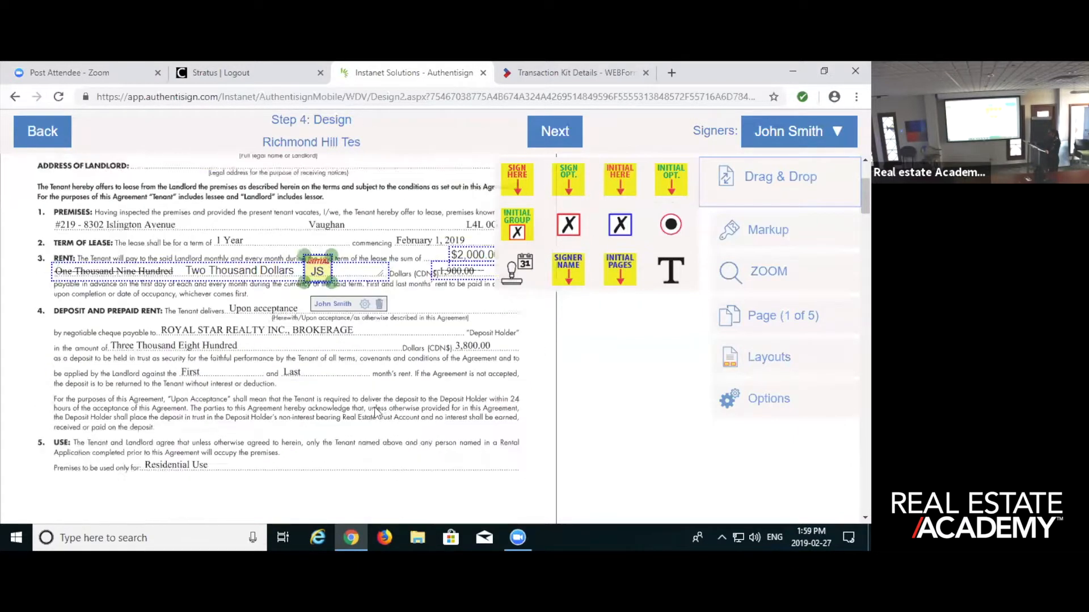
{"action": "scroll", "coordinate": [375, 412], "scroll_direction": "down", "scroll_amount": 5}
{"action": "left_click_drag", "start_coordinate": [620, 178], "coordinate": [282, 415]}
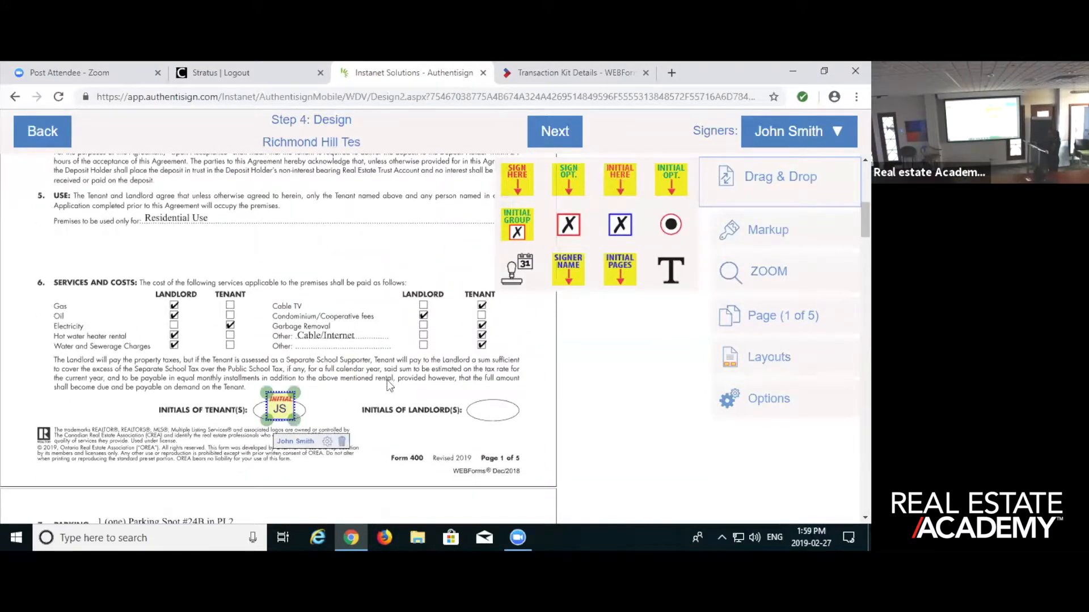
{"action": "scroll", "coordinate": [388, 381], "scroll_direction": "down", "scroll_amount": 5}
{"action": "scroll", "coordinate": [385, 382], "scroll_direction": "down", "scroll_amount": 5}
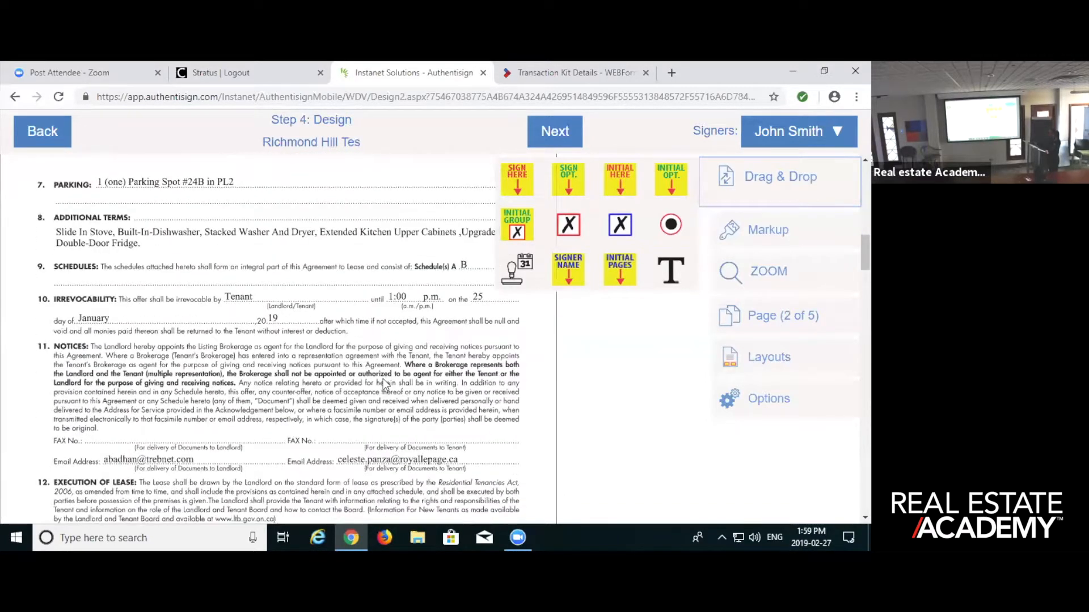
{"action": "scroll", "coordinate": [386, 384], "scroll_direction": "down", "scroll_amount": 5}
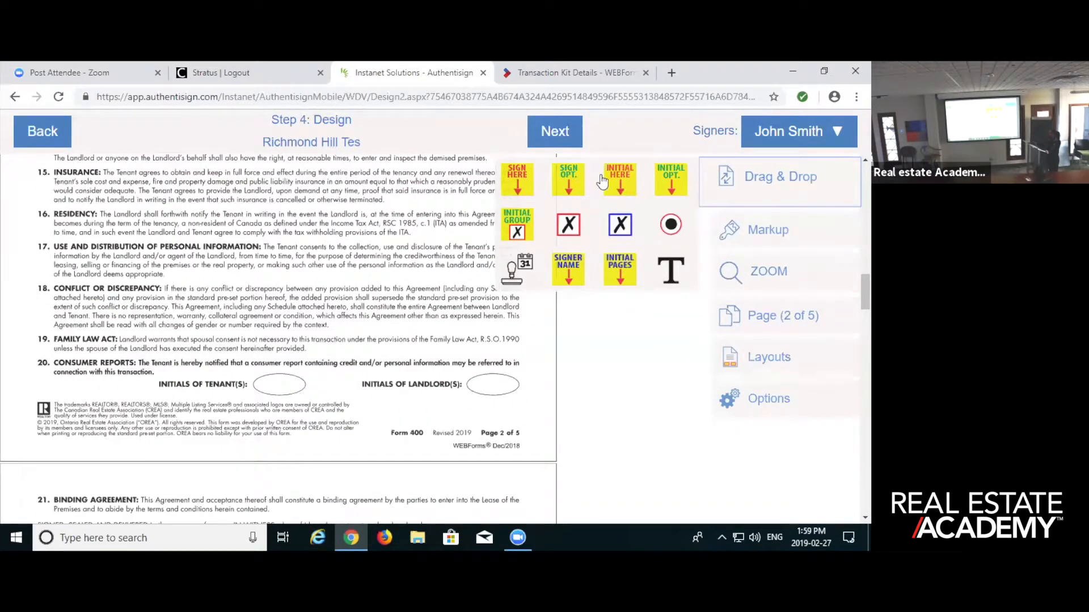
{"action": "left_click_drag", "start_coordinate": [624, 175], "coordinate": [290, 385]}
- Place a required signature field for the second signer on the first tenant signature line of page 3
{"action": "scroll", "coordinate": [341, 389], "scroll_direction": "down", "scroll_amount": 3}
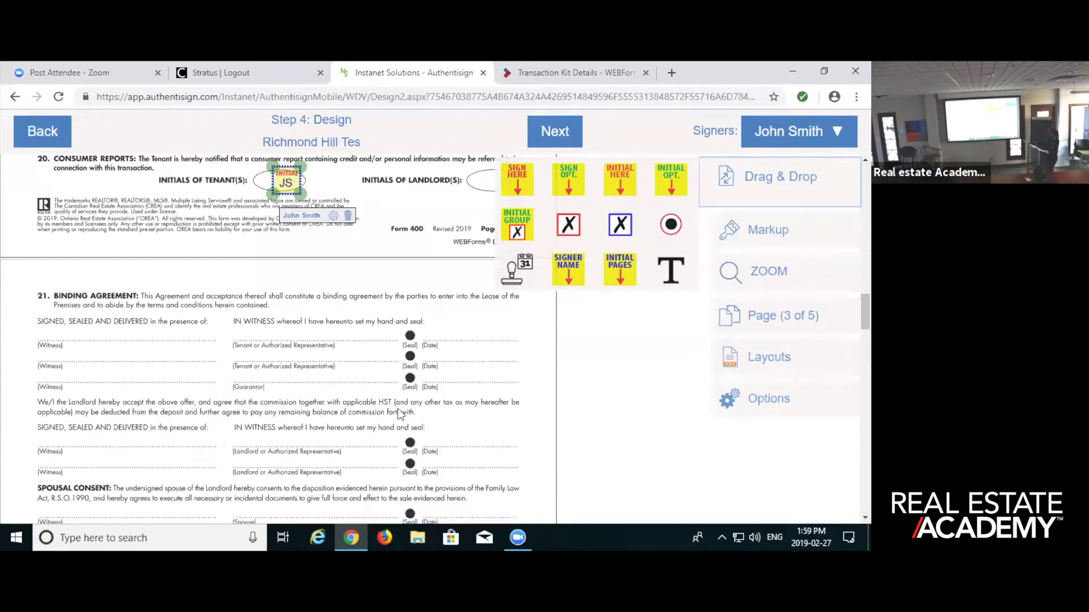
{"action": "scroll", "coordinate": [428, 394], "scroll_direction": "down", "scroll_amount": 3}
{"action": "scroll", "coordinate": [387, 400], "scroll_direction": "up", "scroll_amount": 3}
{"action": "mouse_move", "coordinate": [516, 180]}
{"action": "left_mouse_down"}
{"action": "mouse_move", "coordinate": [495, 252]}
{"action": "mouse_move", "coordinate": [404, 272]}
{"action": "mouse_move", "coordinate": [241, 277]}
{"action": "left_mouse_up"}
{"action": "left_click_drag", "start_coordinate": [260, 279], "coordinate": [256, 279]}
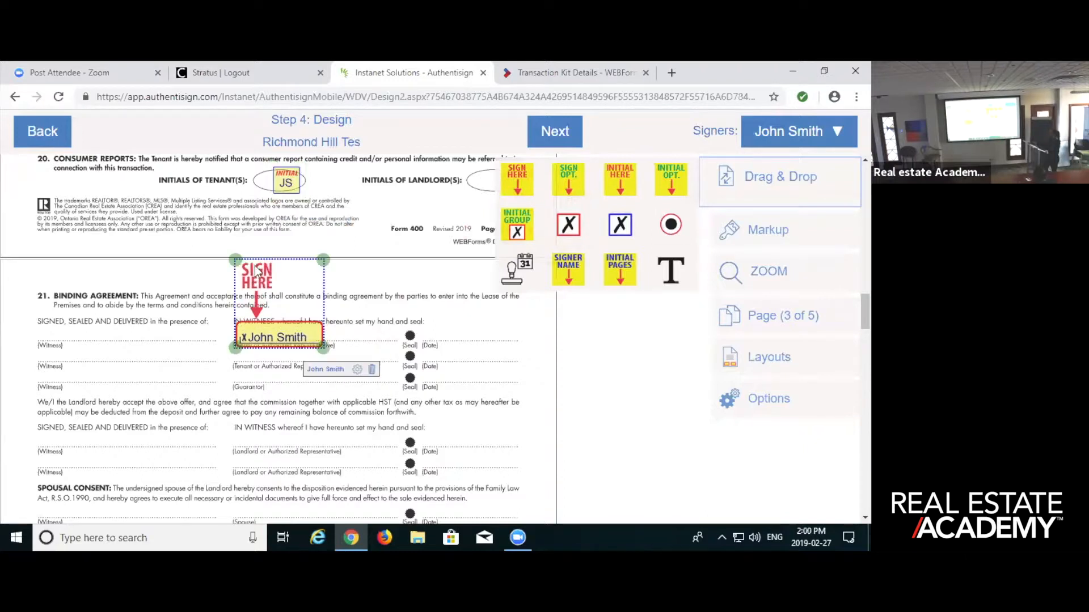
{"action": "left_click", "coordinate": [349, 335]}
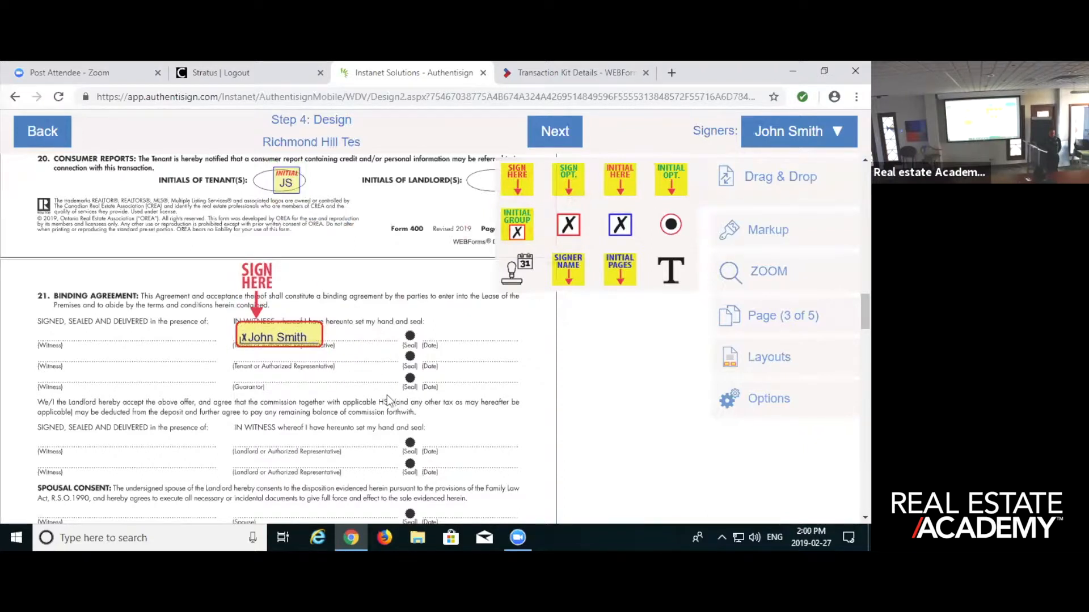
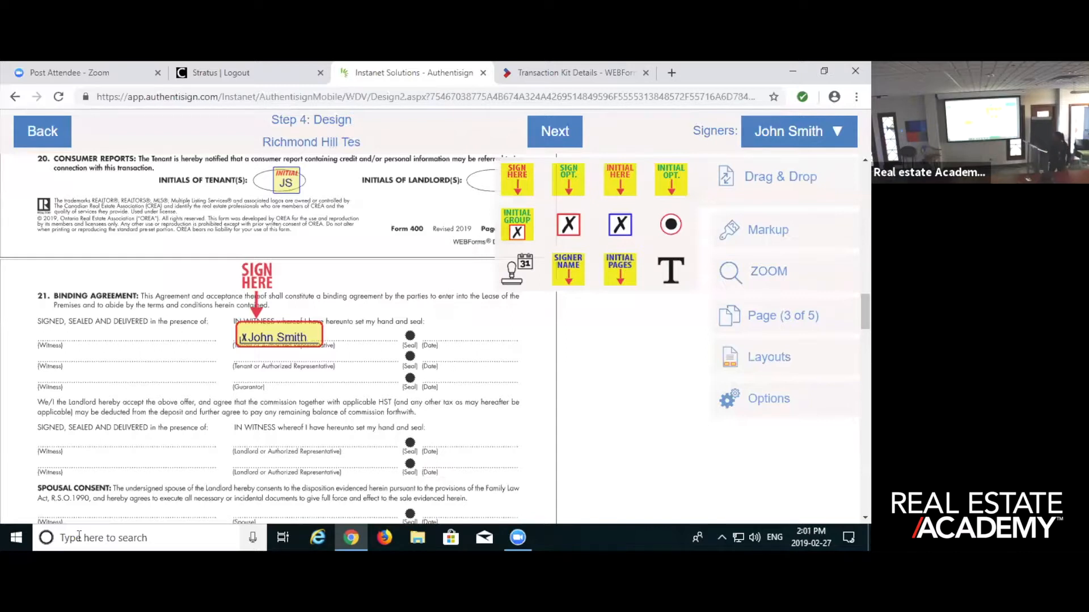
- Add a date stamp to the tenant signature field on page 3 and place it on the matching date line
{"action": "left_click", "coordinate": [282, 334]}
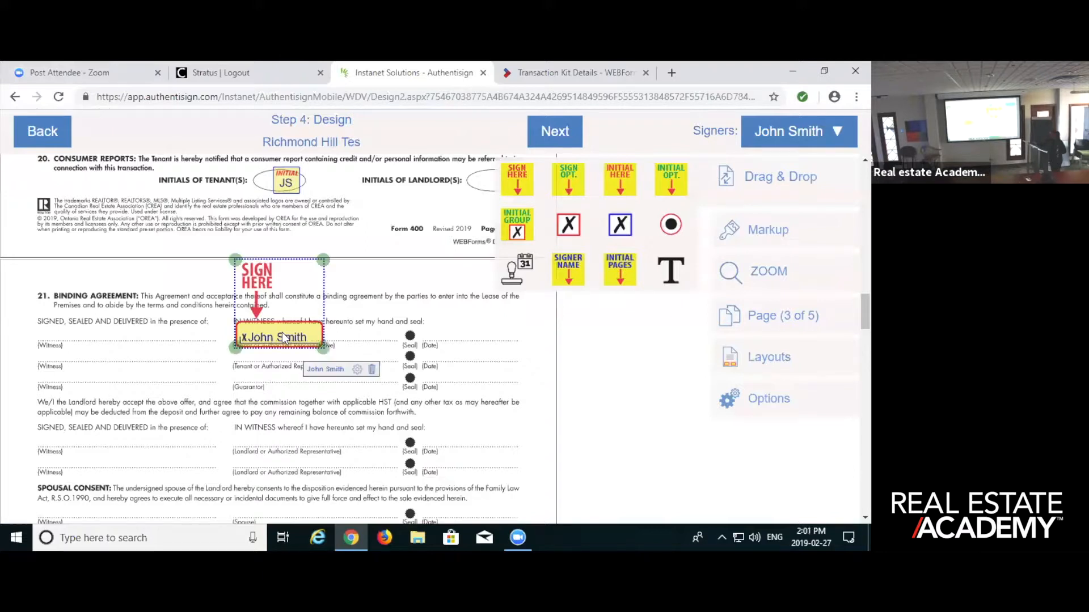
{"action": "left_click", "coordinate": [357, 371]}
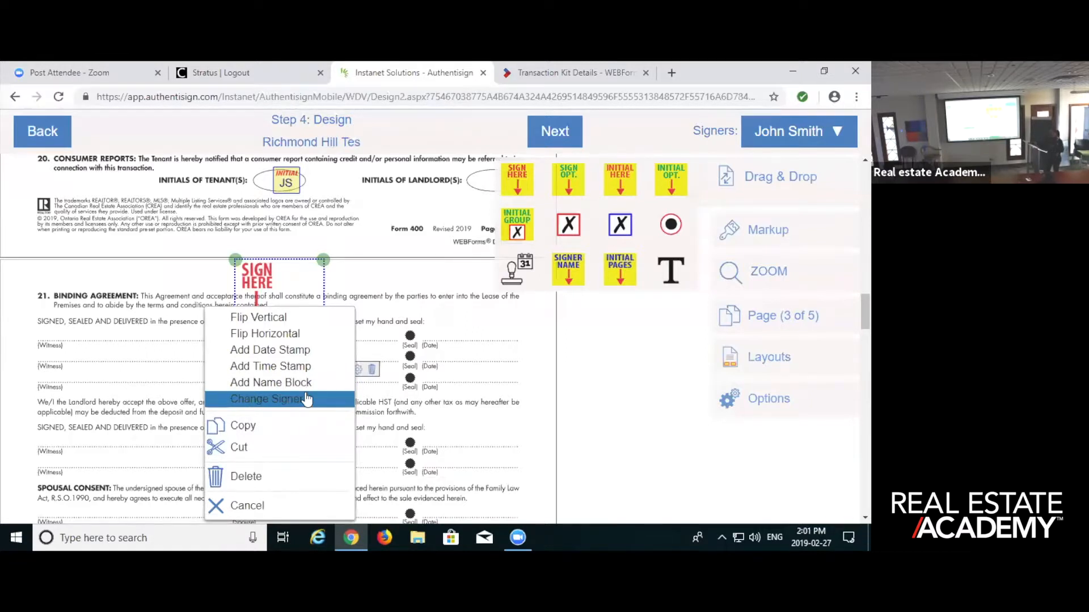
{"action": "left_click", "coordinate": [305, 352]}
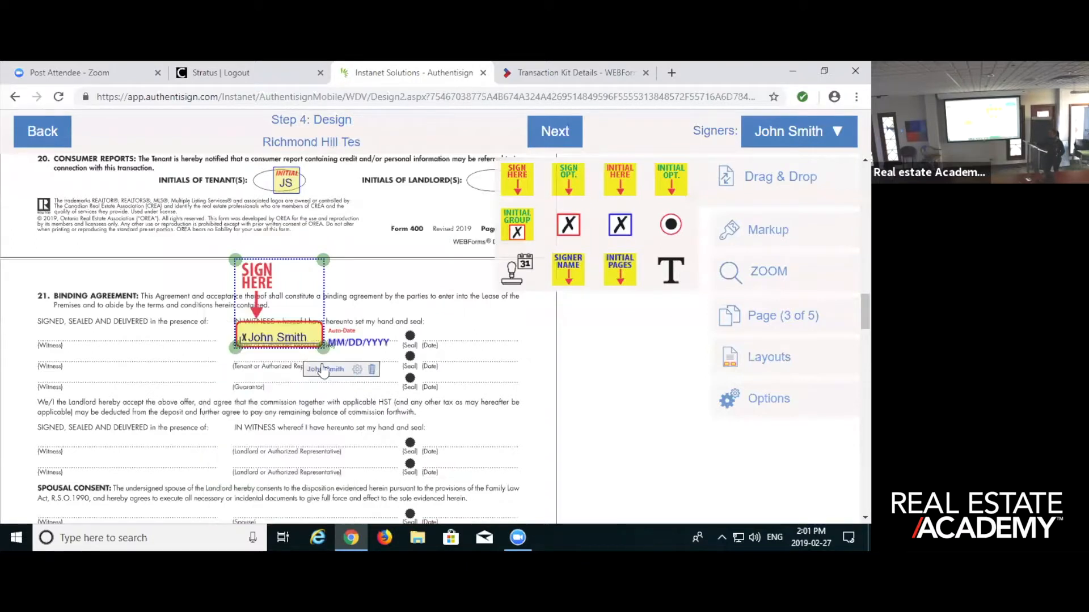
{"action": "left_click_drag", "start_coordinate": [362, 344], "coordinate": [467, 339]}
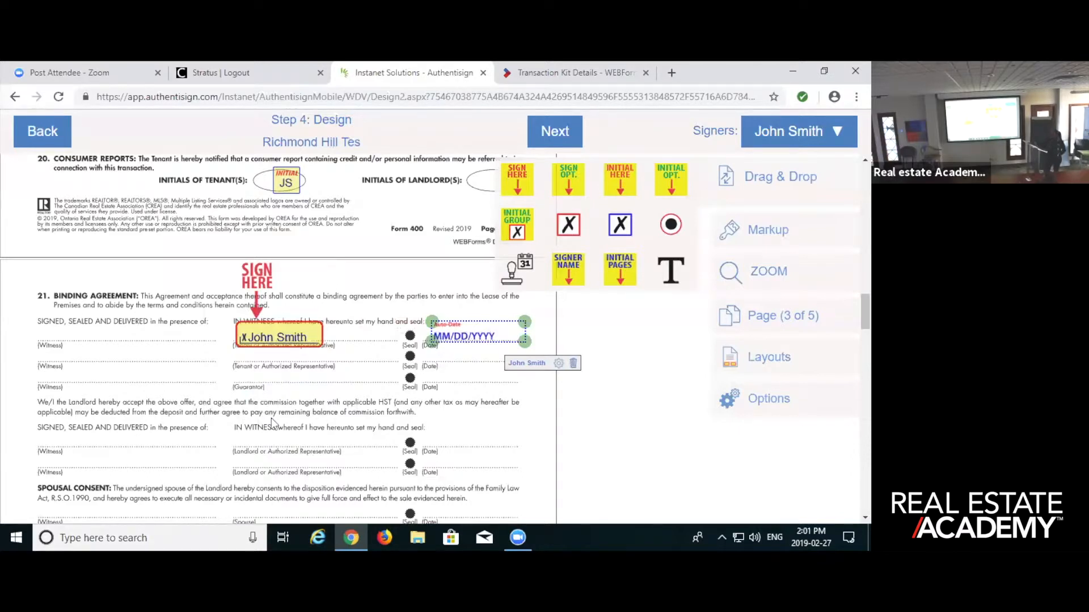
- Add a time stamp to the same tenant signature field and place it directly beside the signature
{"action": "left_click", "coordinate": [297, 338]}
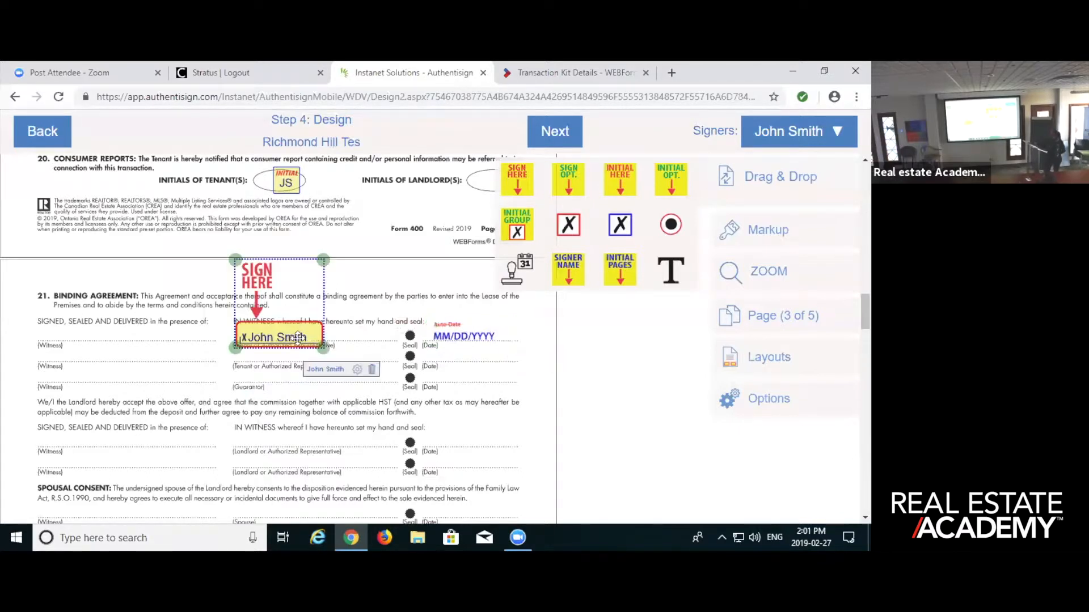
{"action": "right_click", "coordinate": [350, 373]}
{"action": "left_click", "coordinate": [327, 367]}
{"action": "left_click_drag", "start_coordinate": [444, 343], "coordinate": [354, 334]}
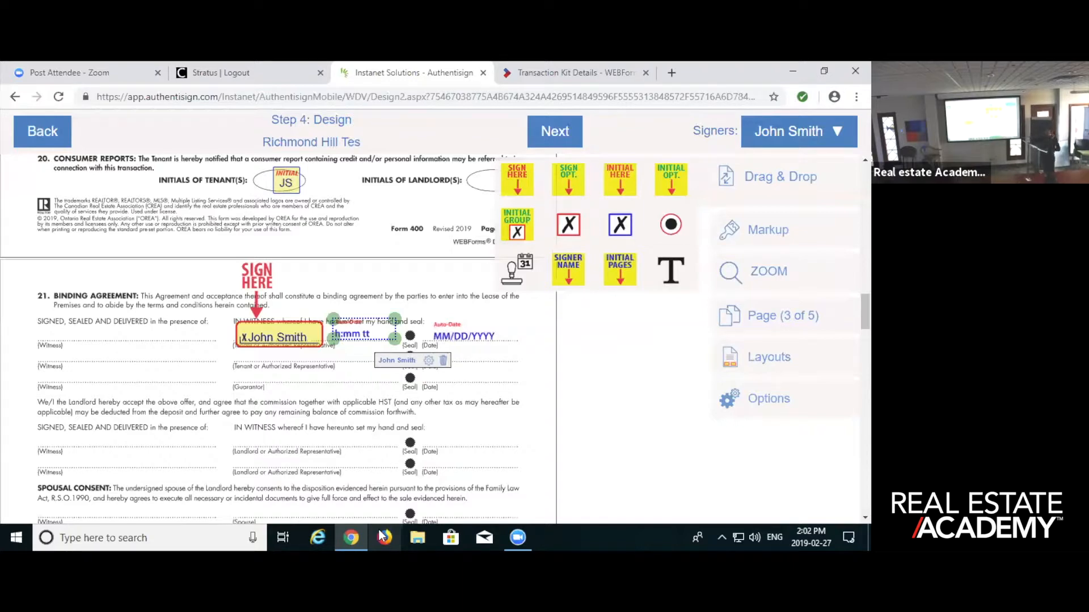
- Switch to the first signer and place a required signature field on the Co-operating Brokerage line of page 3's Commission Trust Agreement
{"action": "scroll", "coordinate": [435, 393], "scroll_direction": "down", "scroll_amount": 5}
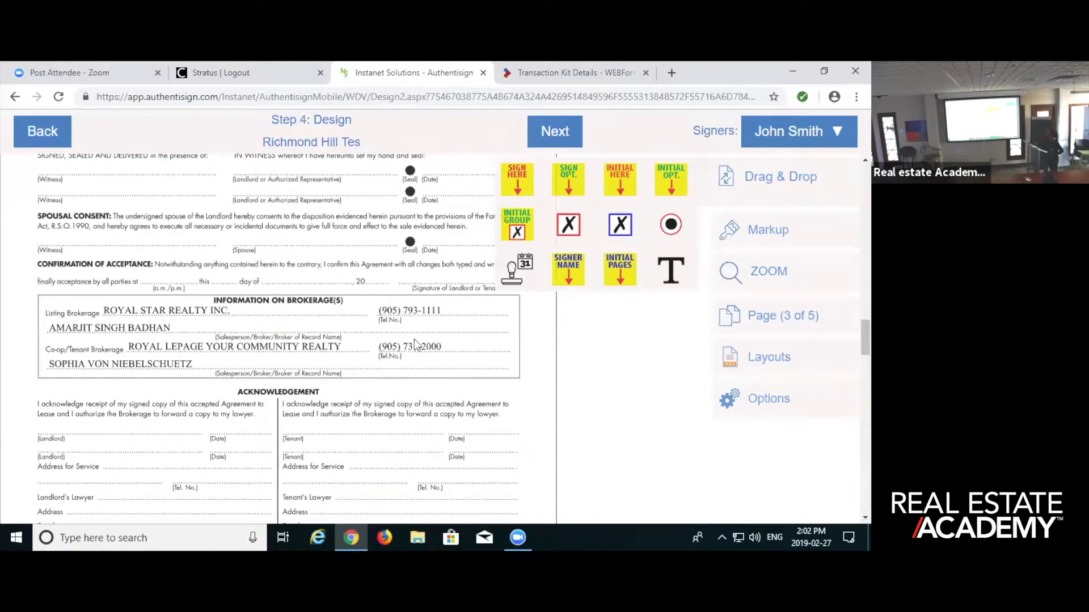
{"action": "scroll", "coordinate": [415, 345], "scroll_direction": "down", "scroll_amount": 1}
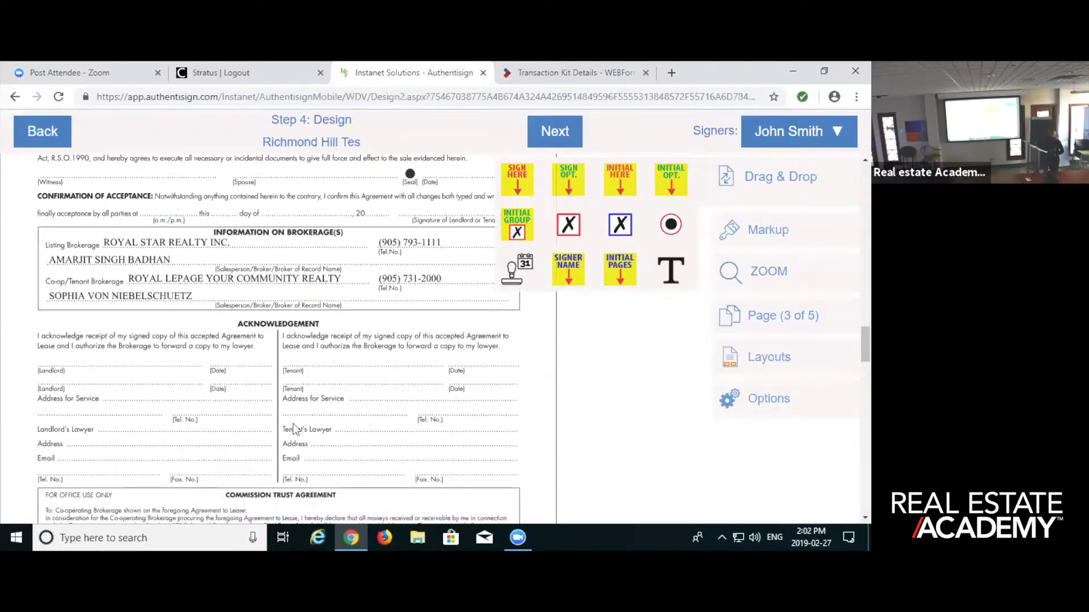
{"action": "scroll", "coordinate": [294, 454], "scroll_direction": "down", "scroll_amount": 1}
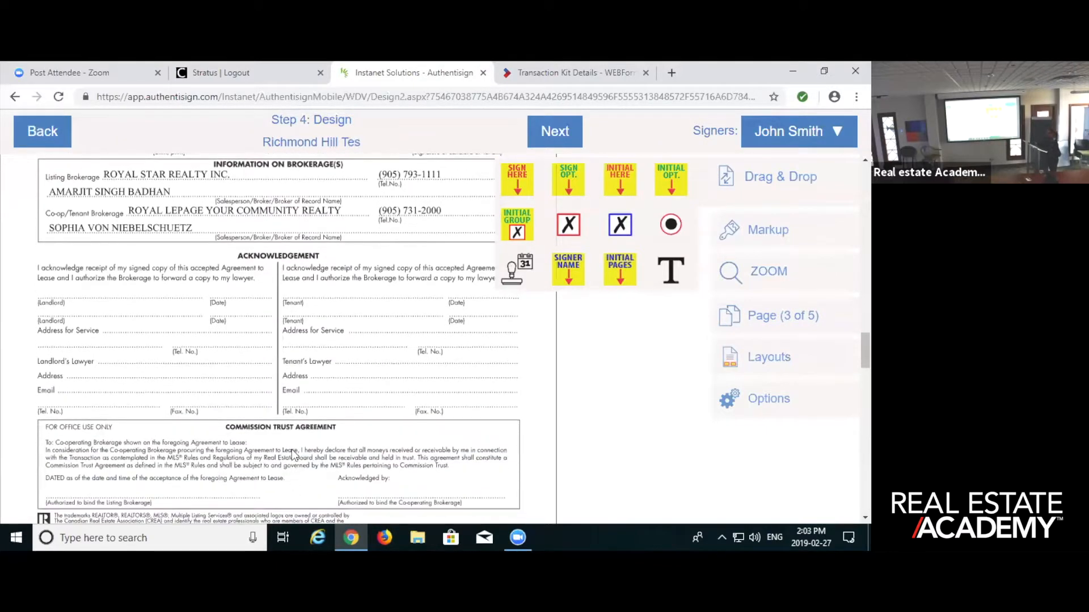
{"action": "scroll", "coordinate": [293, 455], "scroll_direction": "down", "scroll_amount": 1}
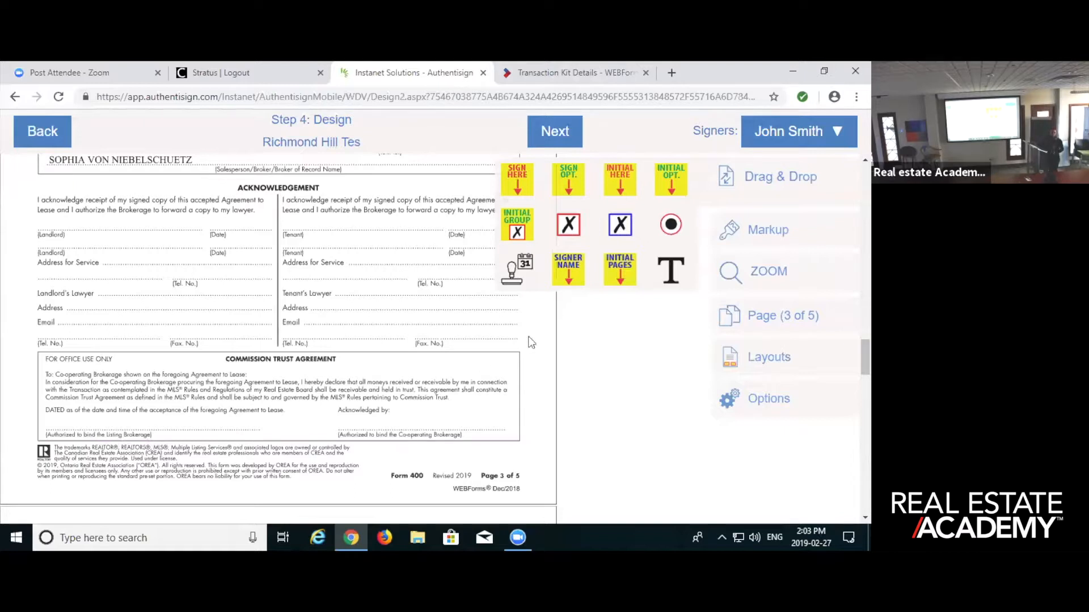
{"action": "left_click", "coordinate": [791, 132]}
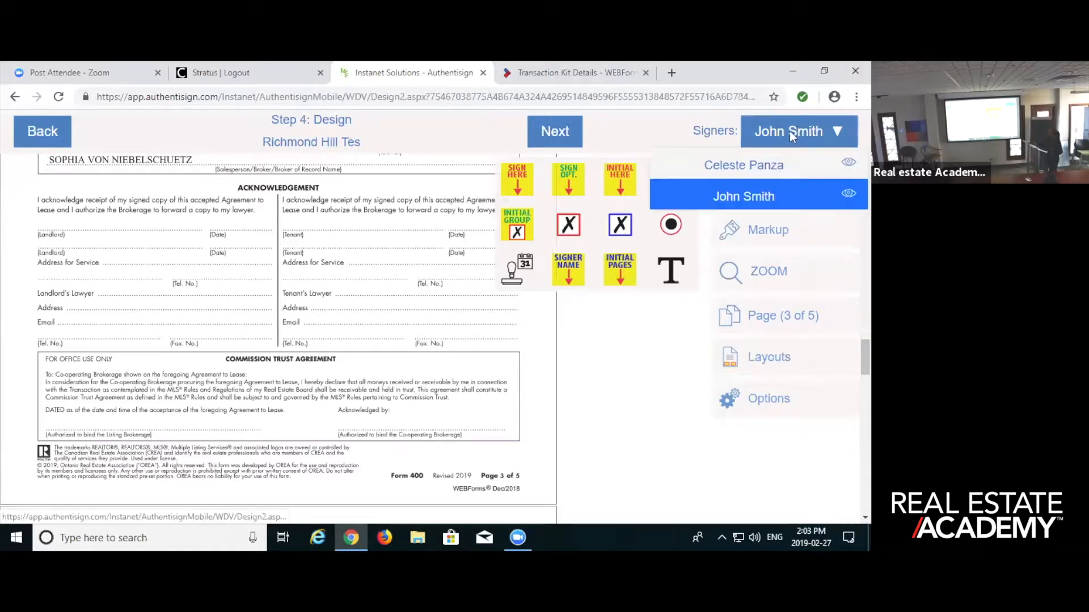
{"action": "left_click", "coordinate": [737, 166]}
{"action": "mouse_move", "coordinate": [518, 183]}
{"action": "left_mouse_down"}
{"action": "mouse_move", "coordinate": [527, 198]}
{"action": "mouse_move", "coordinate": [435, 342]}
{"action": "mouse_move", "coordinate": [362, 369]}
{"action": "left_mouse_up"}
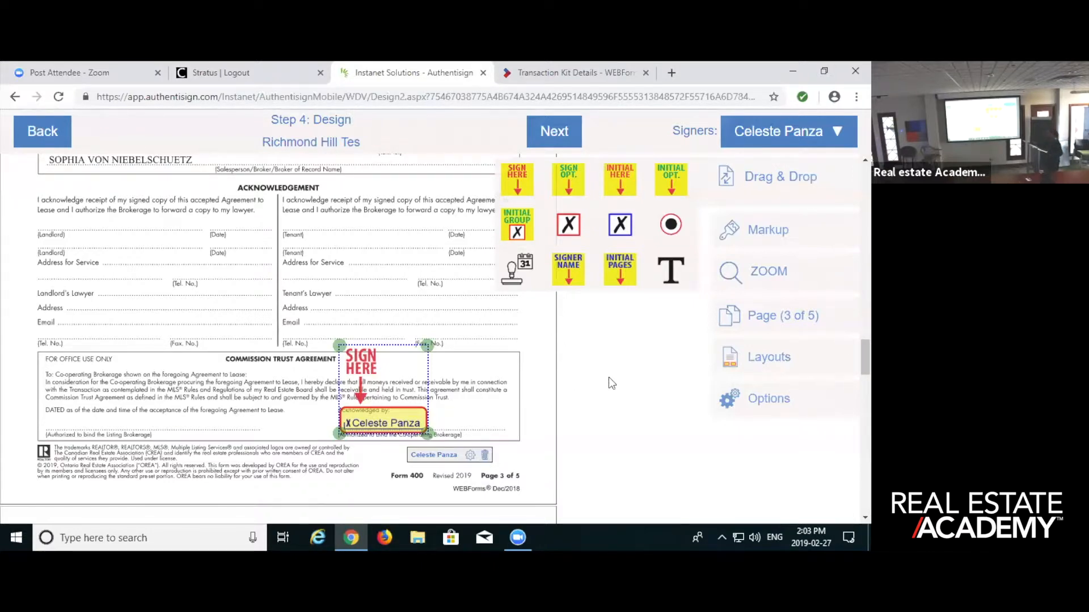
- Switch back to the second signer and place required initial fields in the tenant initials ovals at the end of pages 4 and 5
{"action": "scroll", "coordinate": [522, 406], "scroll_direction": "down", "scroll_amount": 12}
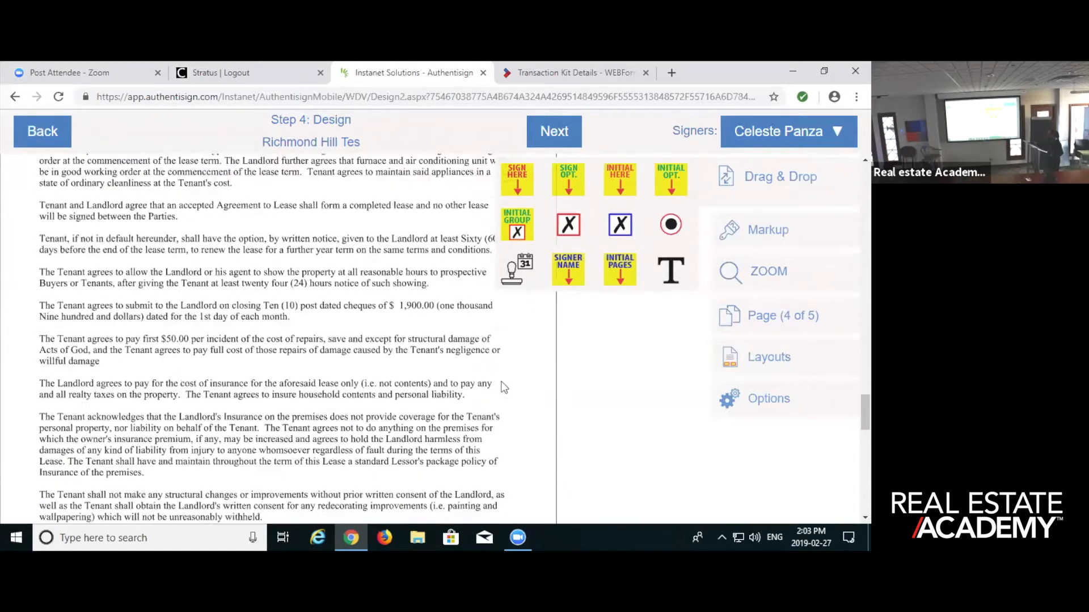
{"action": "scroll", "coordinate": [499, 374], "scroll_direction": "down", "scroll_amount": 3}
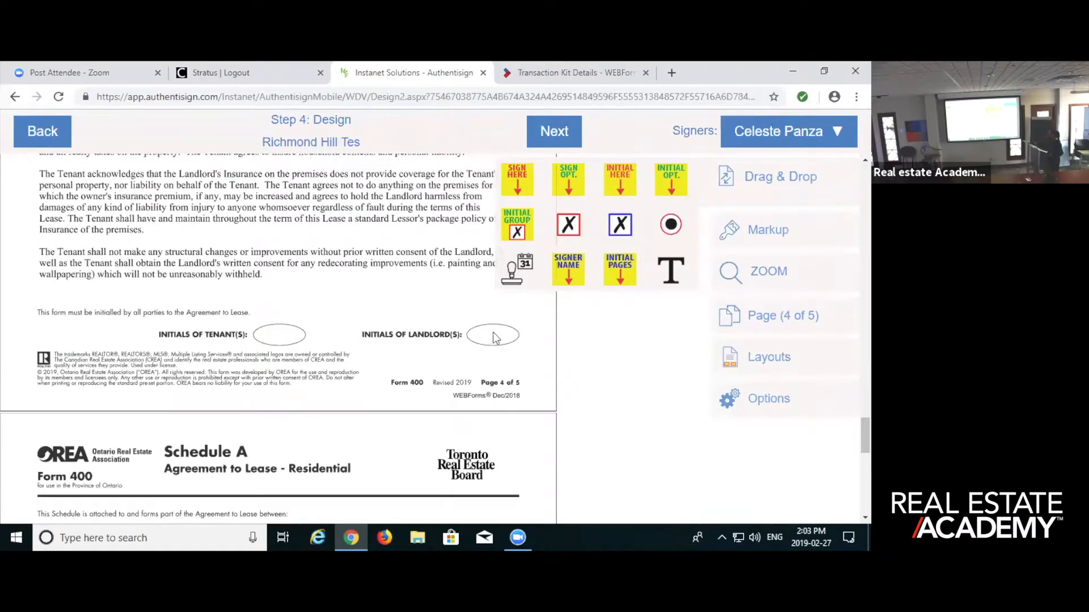
{"action": "left_click", "coordinate": [805, 131]}
{"action": "left_click", "coordinate": [754, 195]}
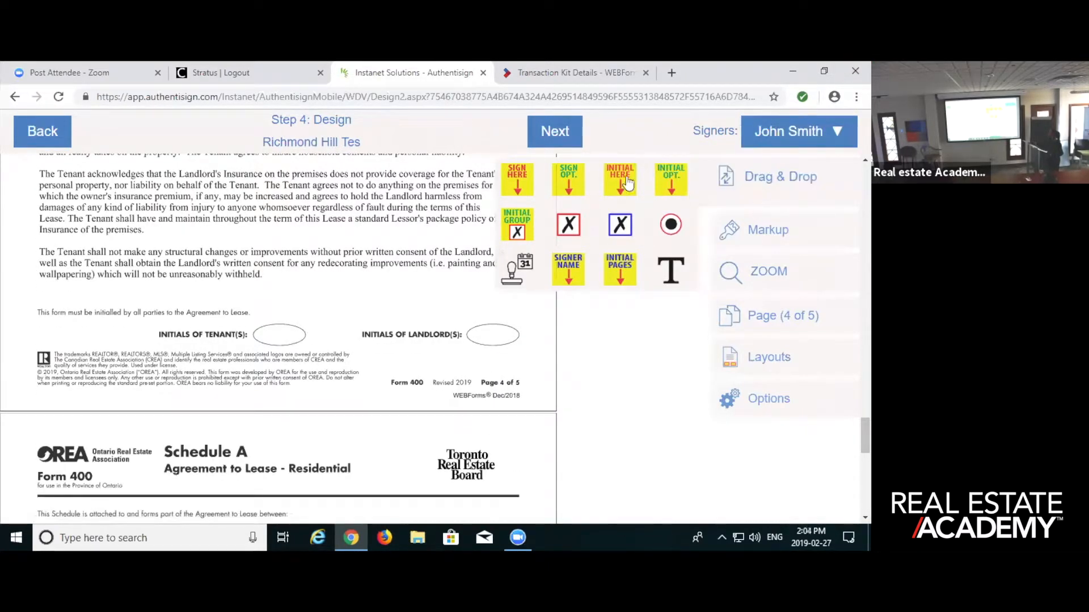
{"action": "left_click_drag", "start_coordinate": [624, 184], "coordinate": [288, 340]}
{"action": "scroll", "coordinate": [448, 333], "scroll_direction": "down", "scroll_amount": 5}
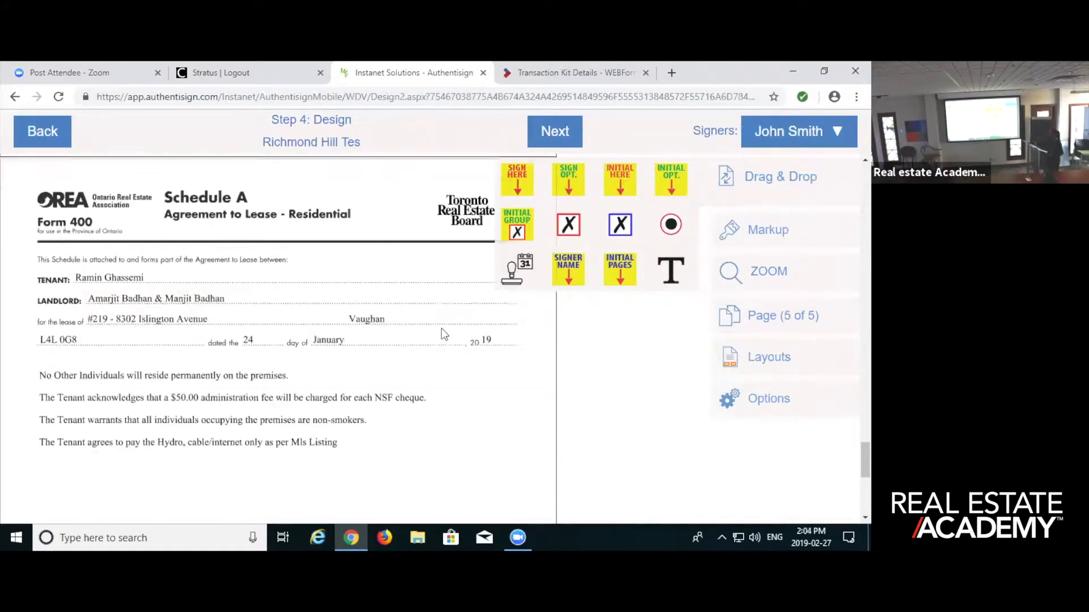
{"action": "scroll", "coordinate": [441, 334], "scroll_direction": "down", "scroll_amount": 2}
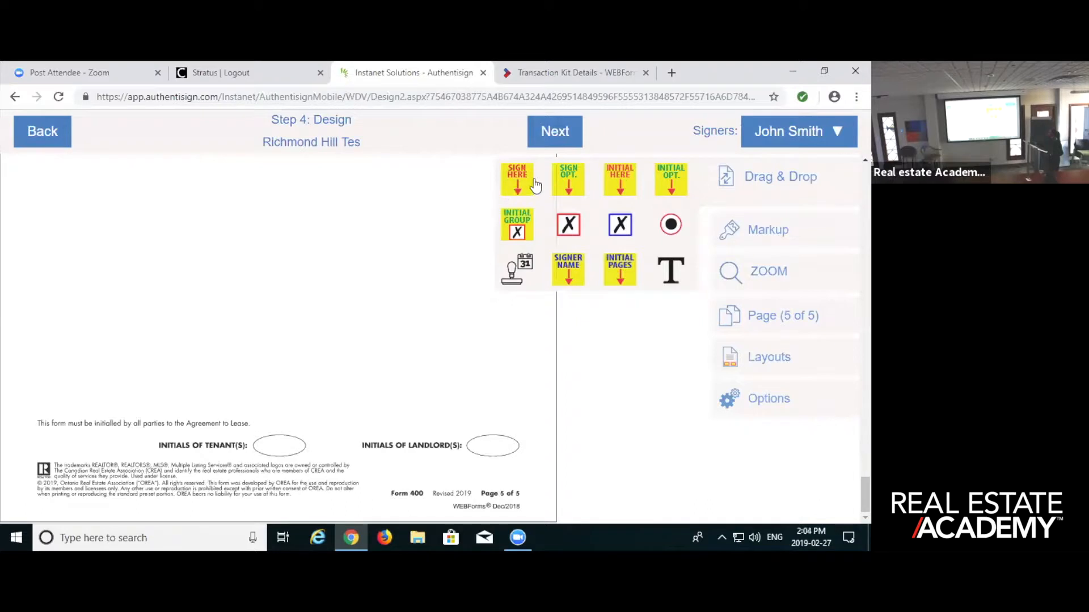
{"action": "left_click_drag", "start_coordinate": [631, 178], "coordinate": [291, 447]}
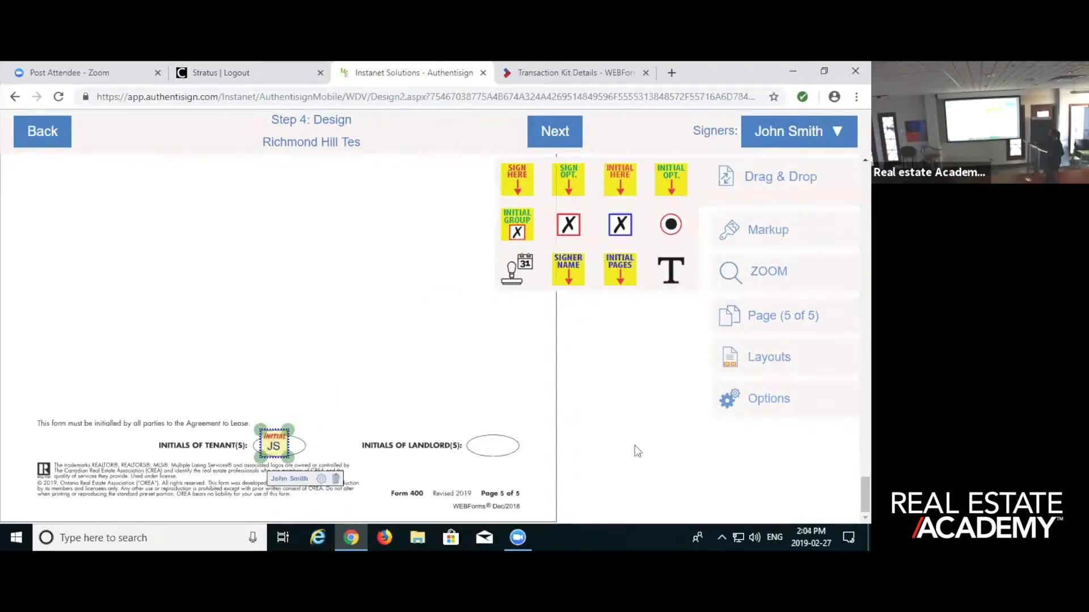
- Hide the field palette and review the placed initials, signatures, stamps and rent markups from page 5 back to page 1
{"action": "left_click", "coordinate": [789, 177]}
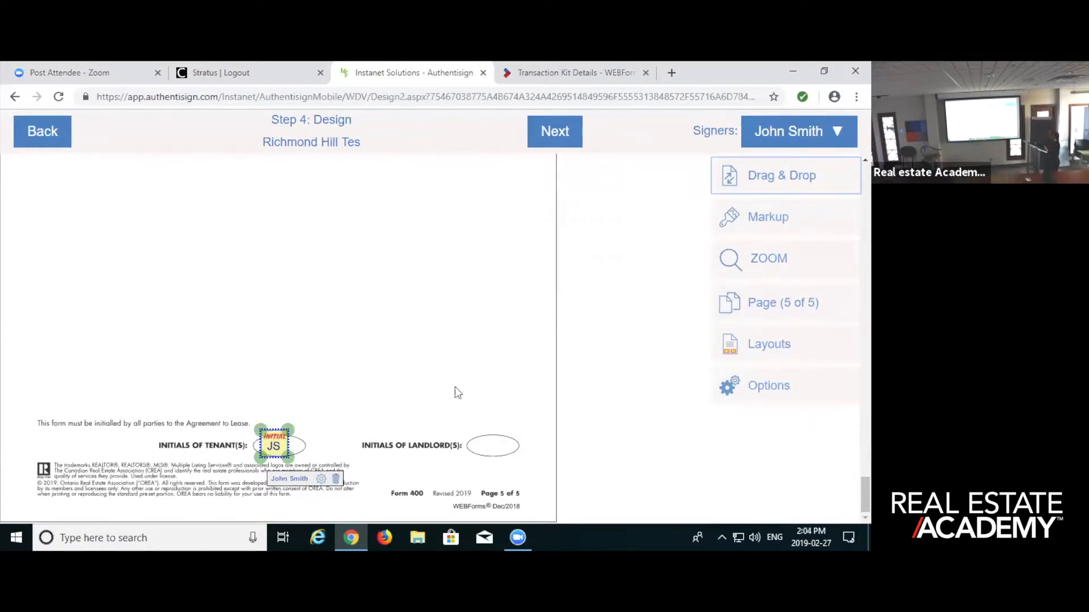
{"action": "scroll", "coordinate": [459, 397], "scroll_direction": "up", "scroll_amount": 2}
{"action": "scroll", "coordinate": [462, 401], "scroll_direction": "up", "scroll_amount": 10}
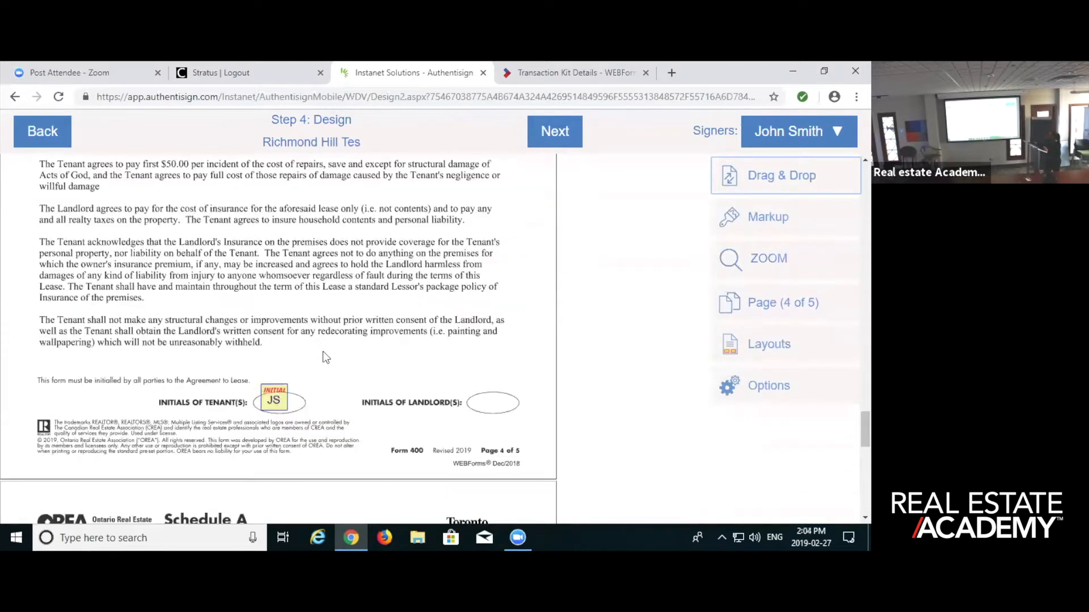
{"action": "scroll", "coordinate": [425, 258], "scroll_direction": "up", "scroll_amount": 5}
{"action": "scroll", "coordinate": [322, 293], "scroll_direction": "up", "scroll_amount": 6}
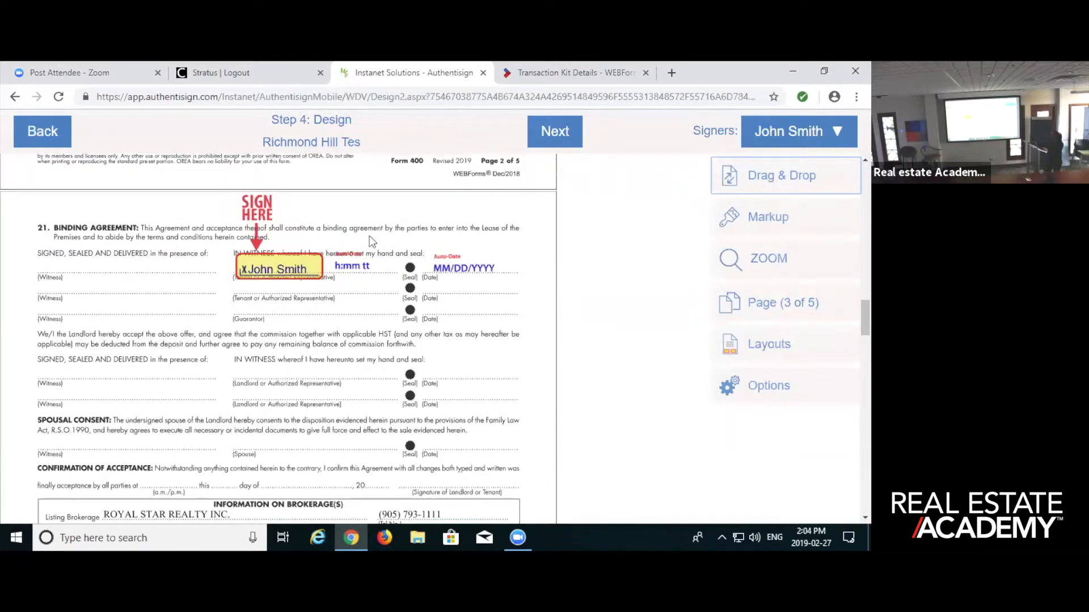
{"action": "scroll", "coordinate": [355, 410], "scroll_direction": "up", "scroll_amount": 5}
{"action": "scroll", "coordinate": [388, 347], "scroll_direction": "up", "scroll_amount": 10}
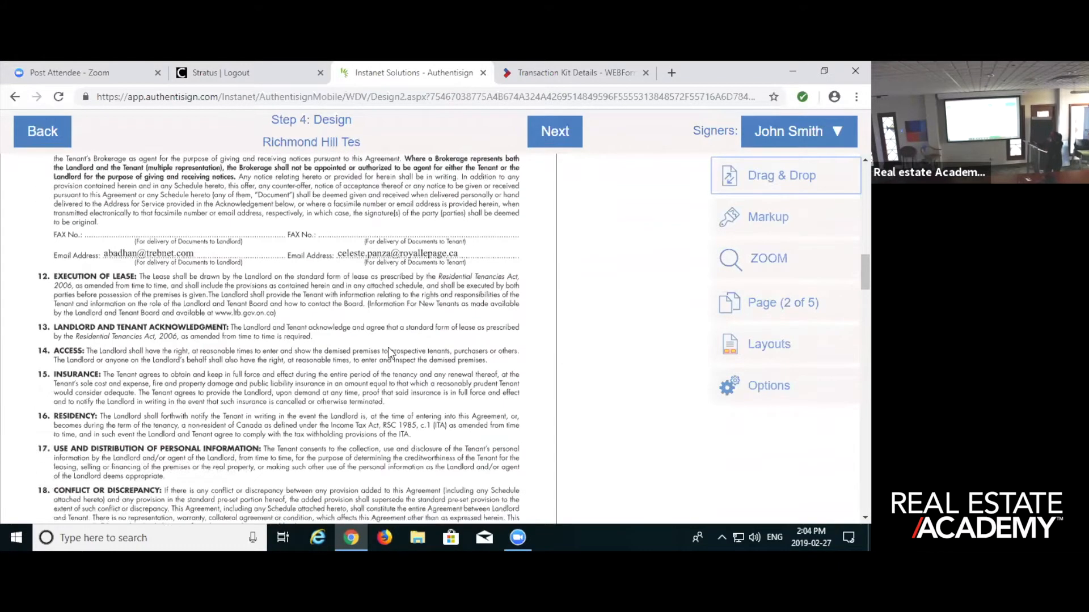
{"action": "scroll", "coordinate": [391, 353], "scroll_direction": "up", "scroll_amount": 10}
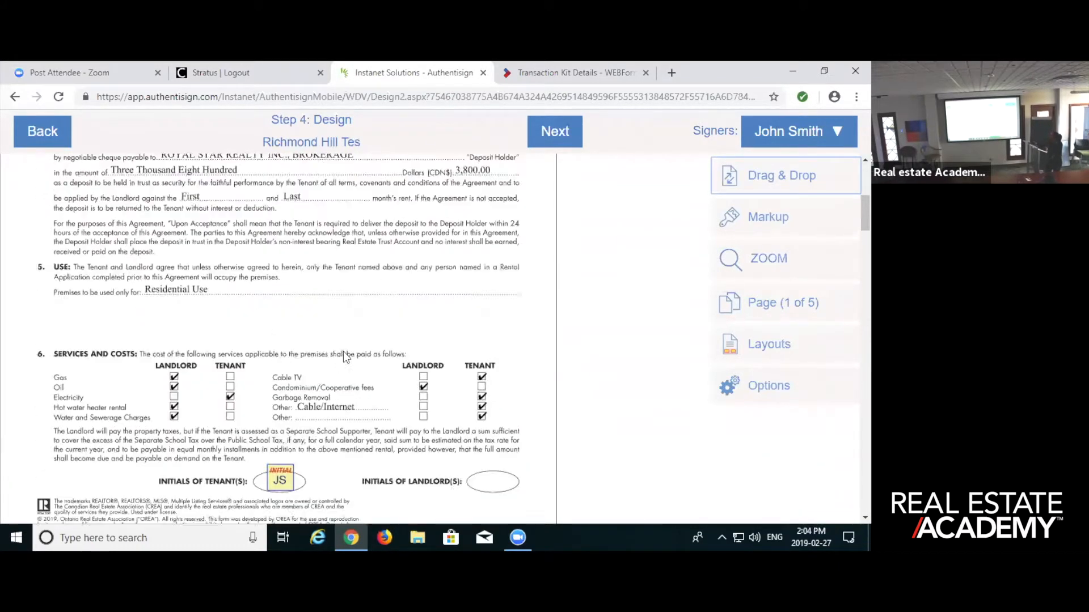
{"action": "scroll", "coordinate": [348, 357], "scroll_direction": "up", "scroll_amount": 3}
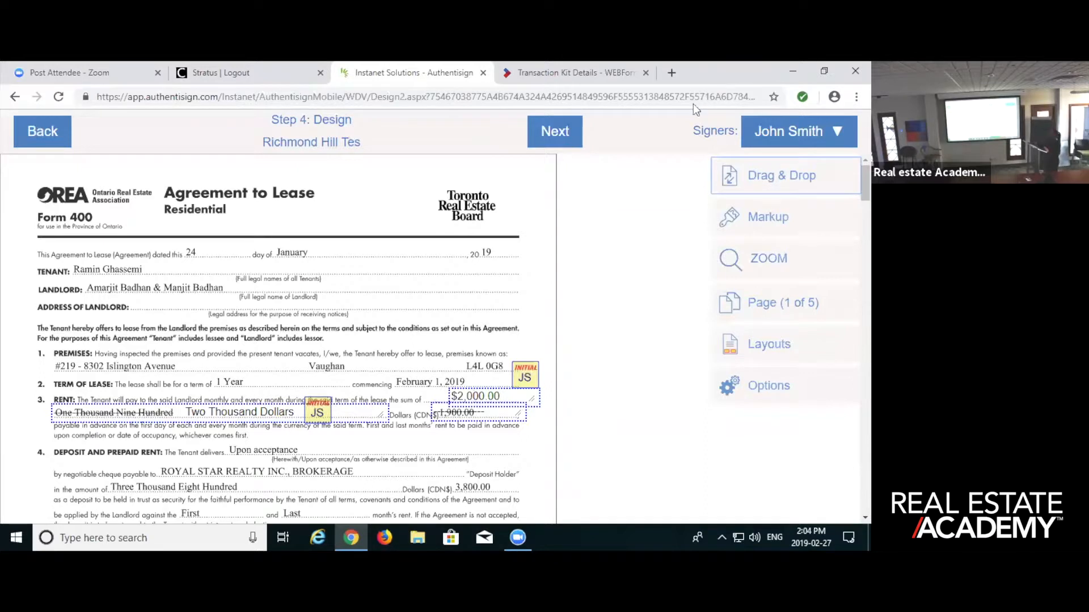
- Finish the design by sending the signing invitations, and open the details of the Richmond Hill Tes signing
{"action": "left_click", "coordinate": [555, 130]}
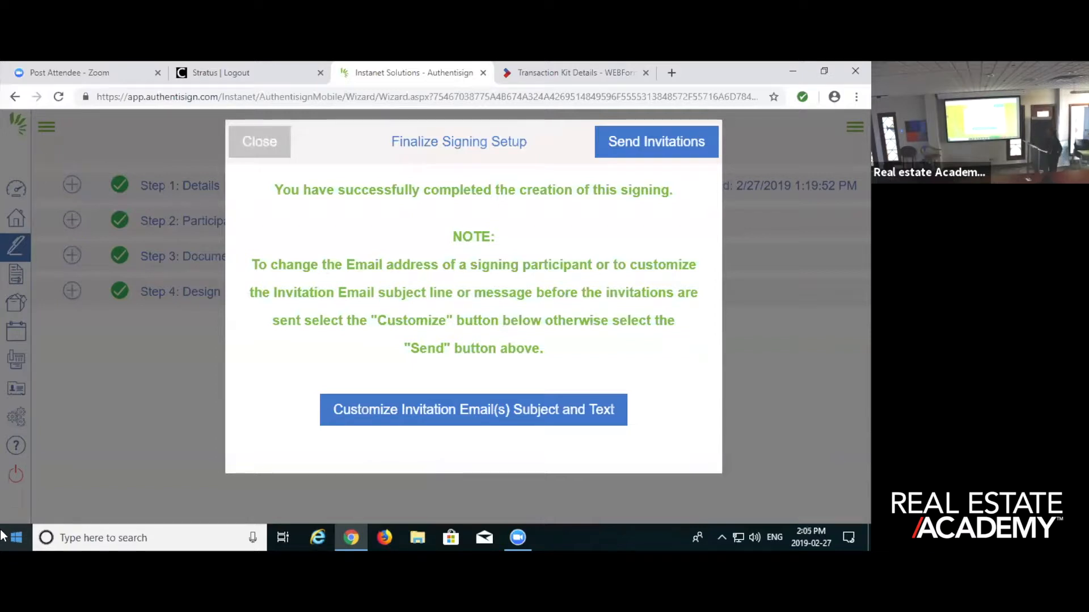
{"action": "left_click", "coordinate": [658, 145]}
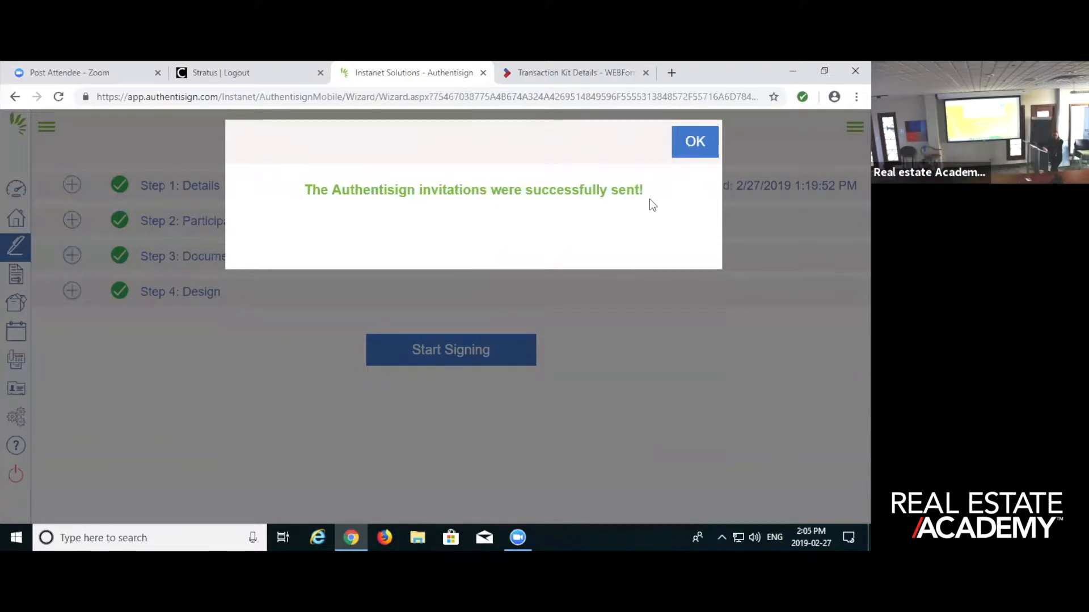
{"action": "left_click", "coordinate": [697, 143]}
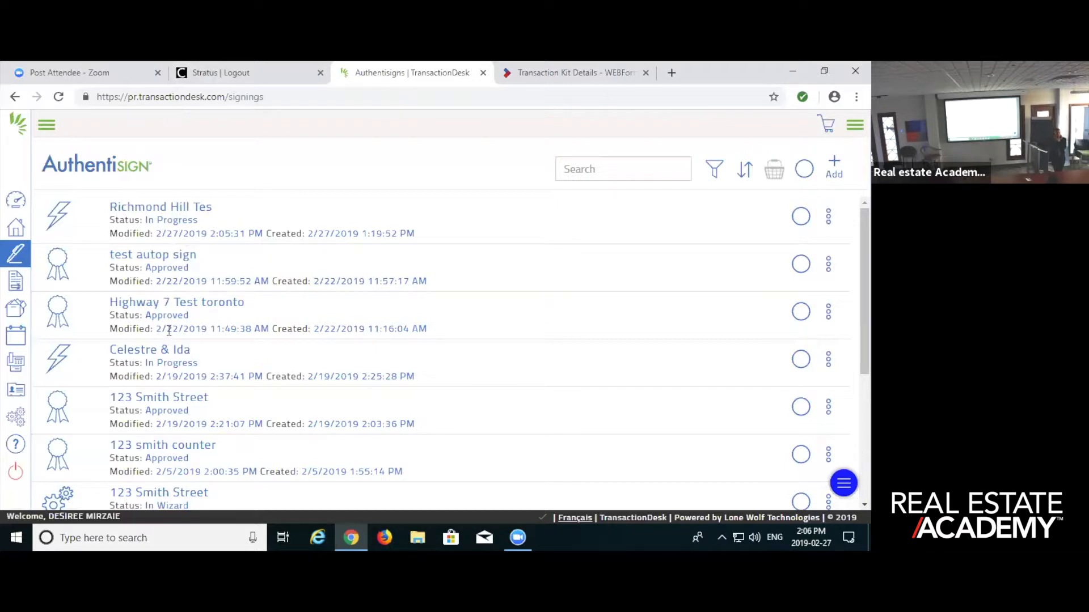
{"action": "left_click", "coordinate": [171, 208]}
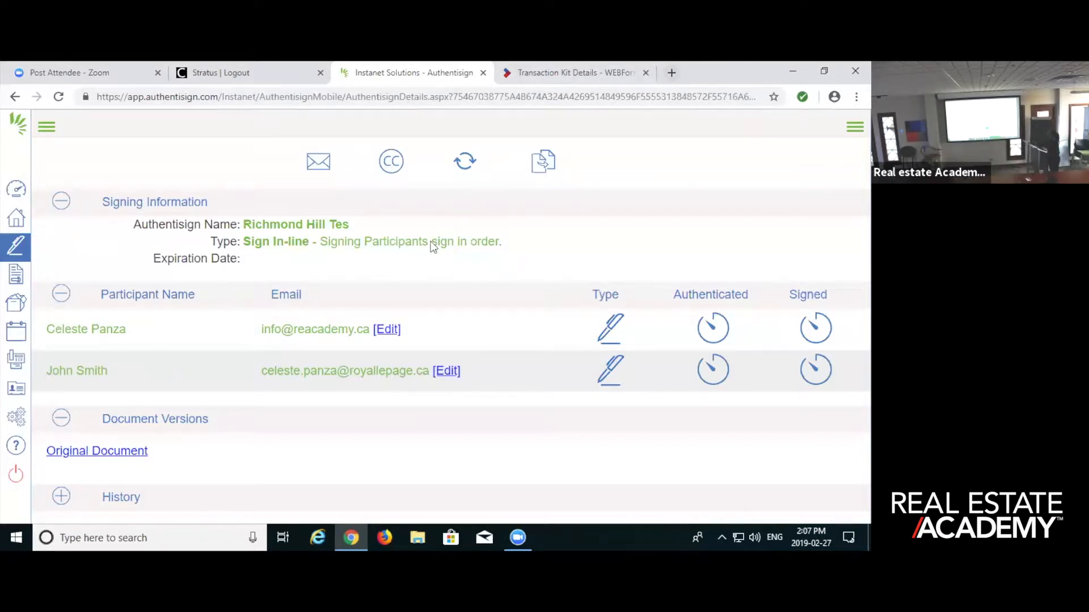
- Switch to Gmail in a new browser tab and sign in to the Real Estate Academy account with the account password
{"action": "left_click", "coordinate": [671, 73]}
{"action": "left_click", "coordinate": [546, 73]}
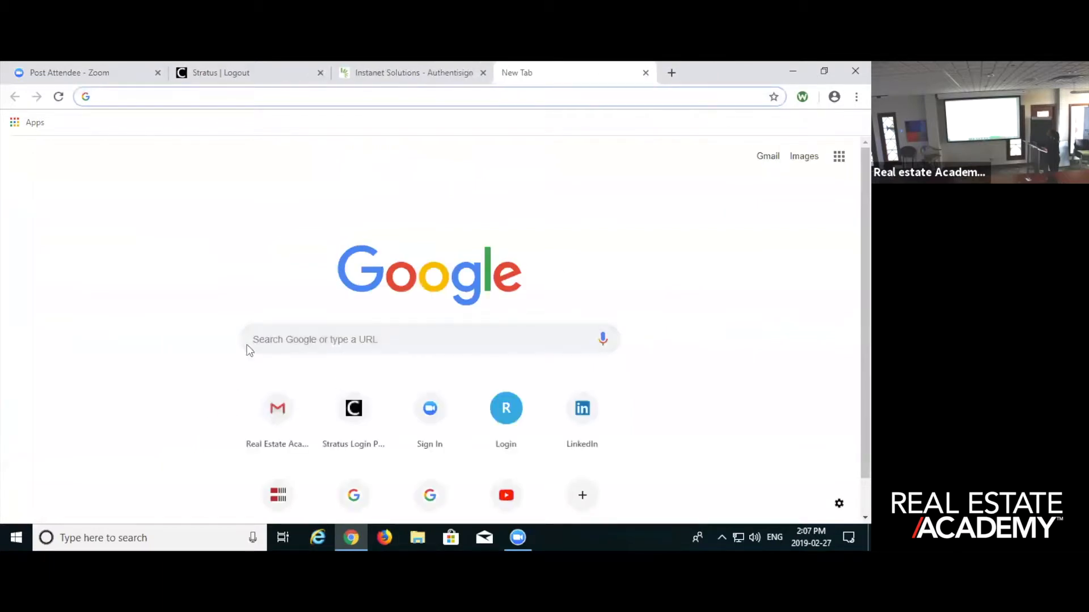
{"action": "left_click", "coordinate": [277, 408]}
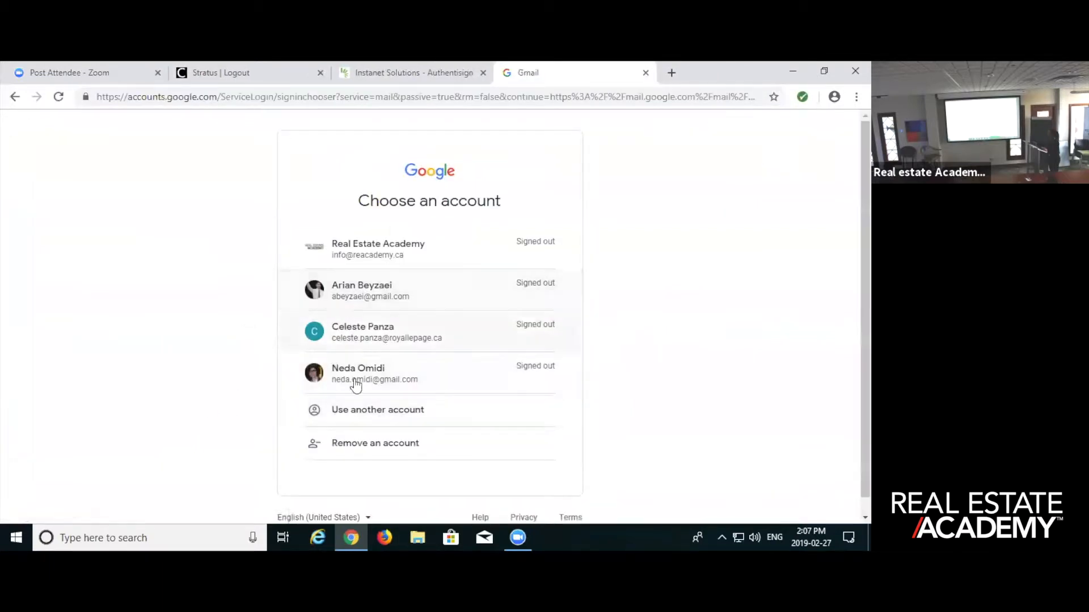
{"action": "left_click", "coordinate": [397, 246]}
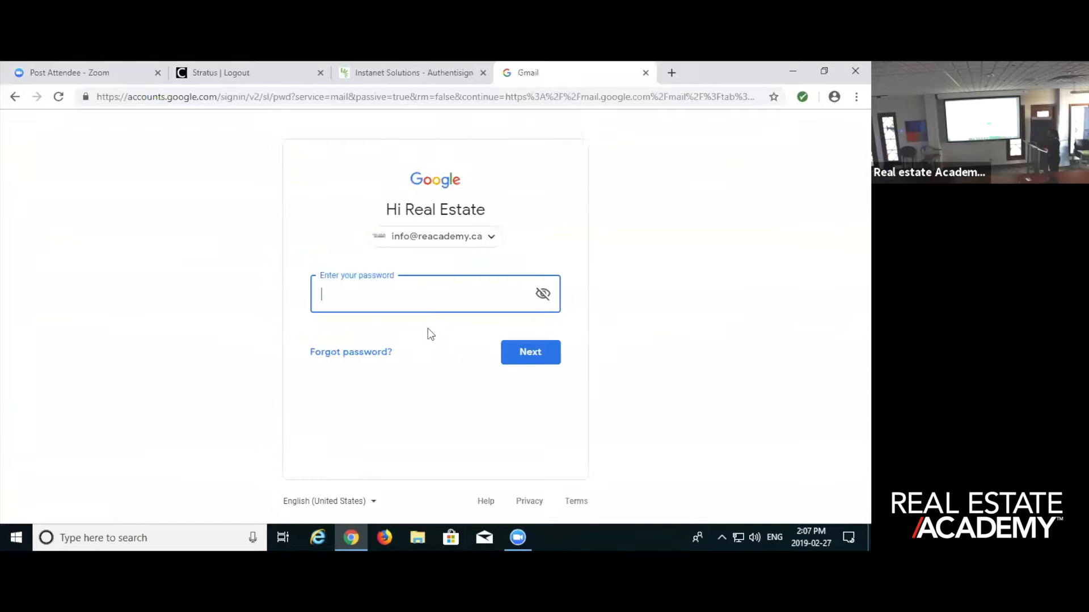
{"action": "type", "text": "•••••••••••"}
{"action": "key", "text": "Return"}
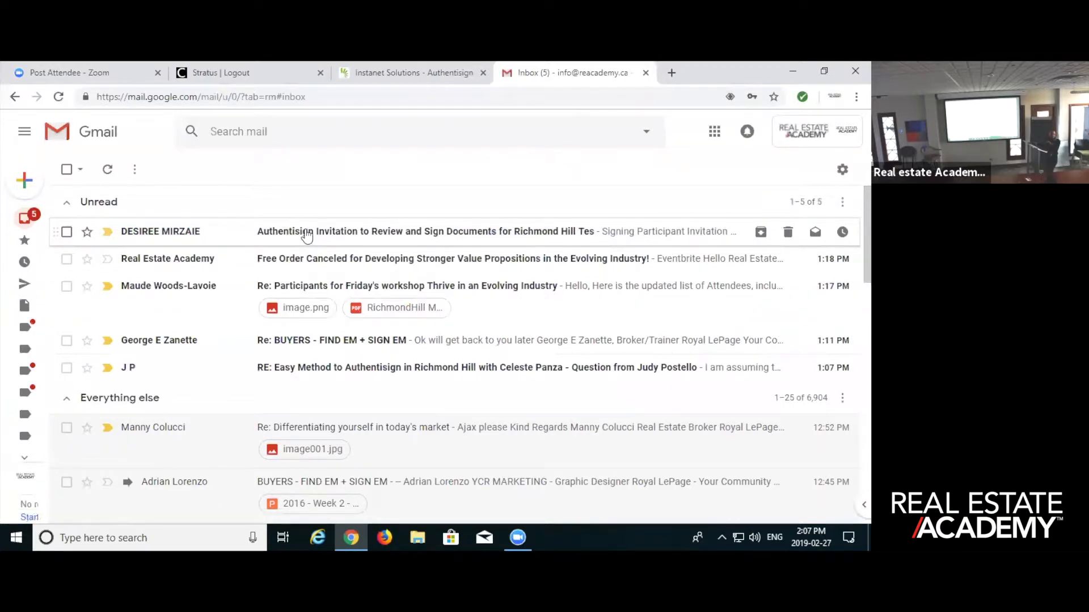
- Open the Authentisign invitation email for Richmond Hill Tes and read through its signing instructions
{"action": "left_click", "coordinate": [307, 234]}
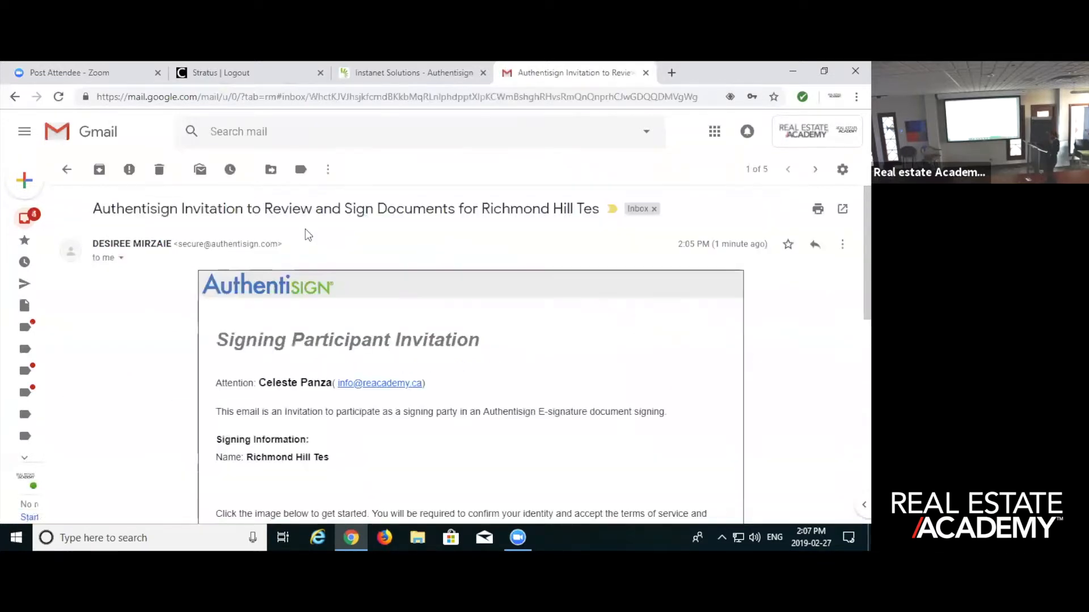
{"action": "scroll", "coordinate": [306, 257], "scroll_direction": "down", "scroll_amount": 1}
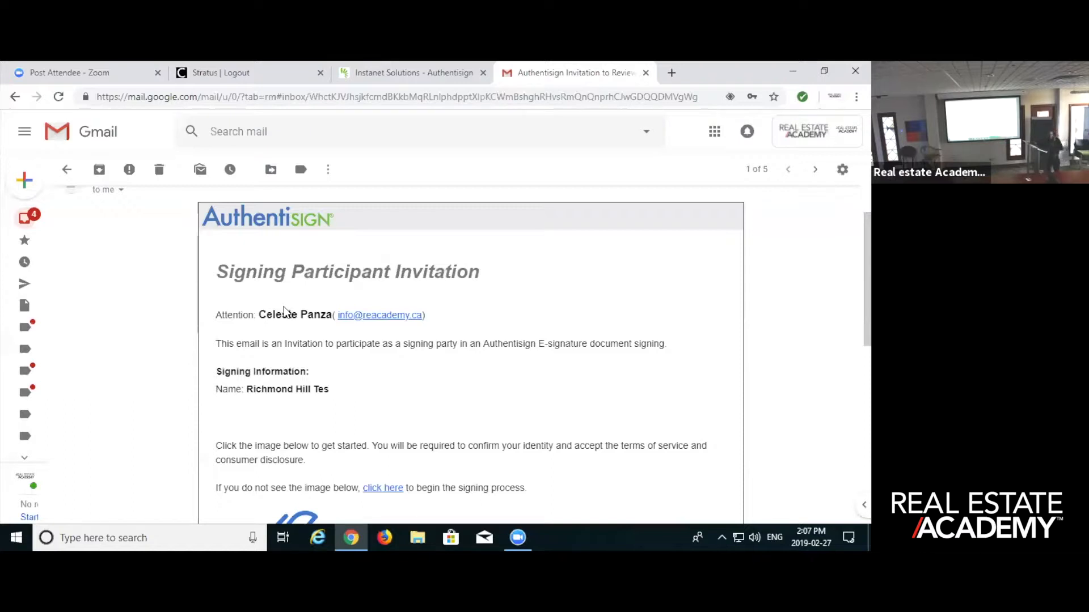
{"action": "scroll", "coordinate": [292, 313], "scroll_direction": "down", "scroll_amount": 1}
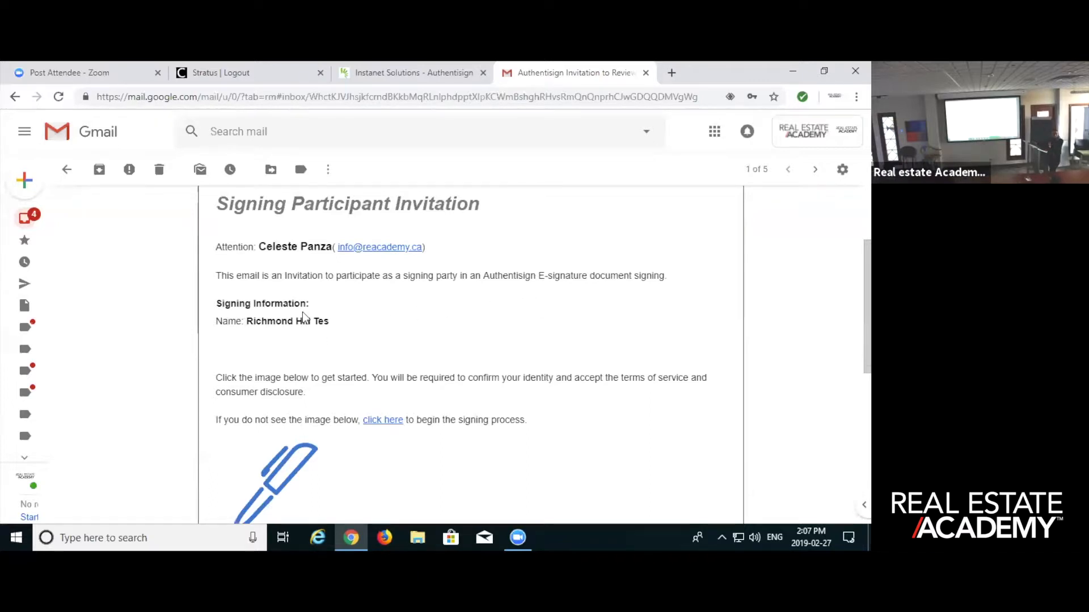
- Open the Richmond Hill Tes signing from the invitation email and accept the proposed signature and initials
{"action": "scroll", "coordinate": [351, 307], "scroll_direction": "down", "scroll_amount": 2}
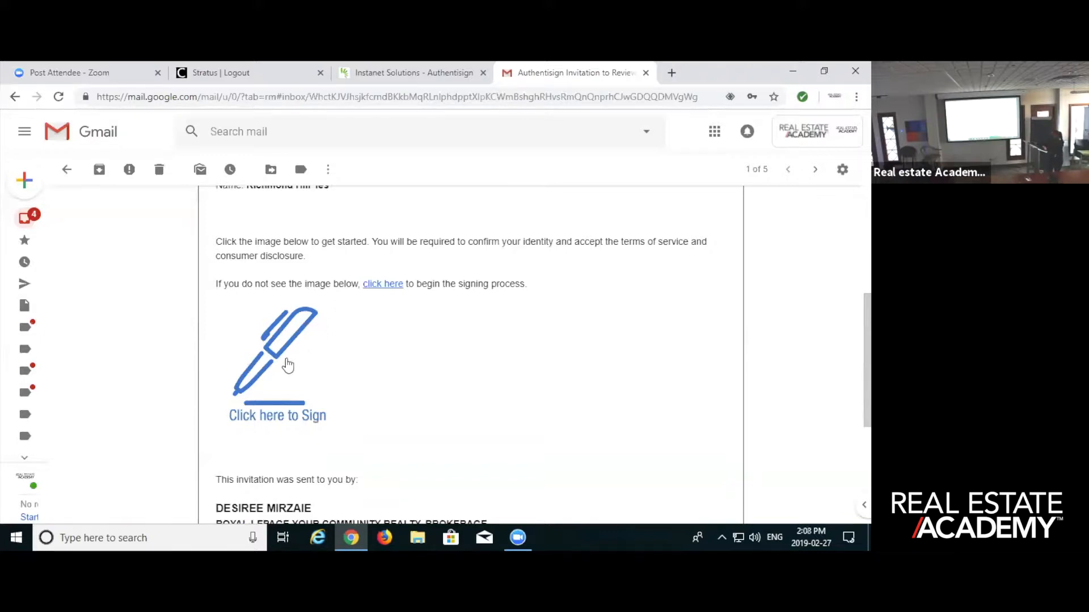
{"action": "left_click", "coordinate": [271, 405]}
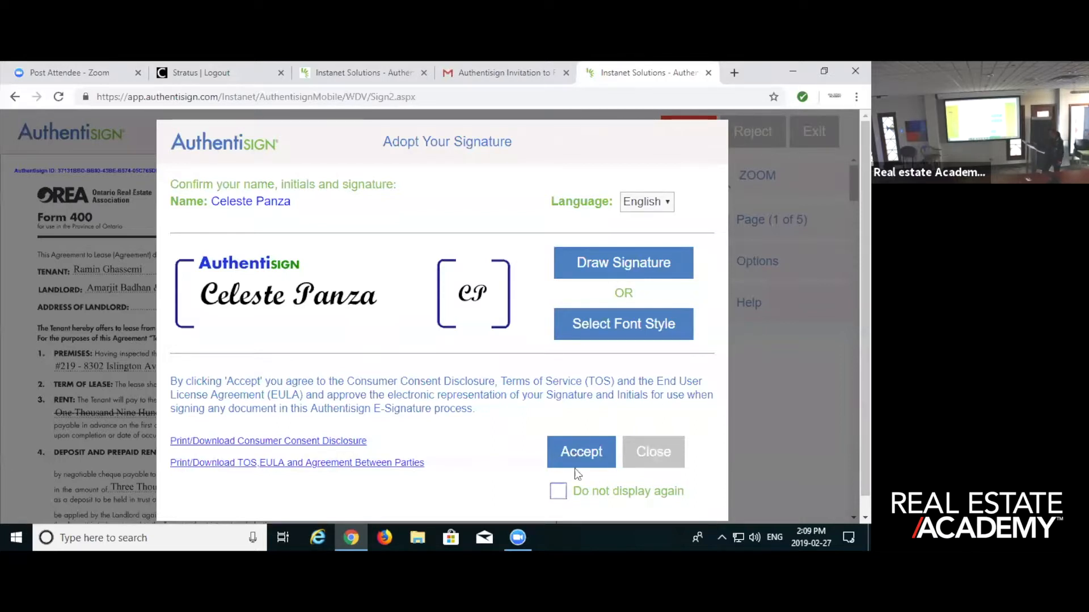
{"action": "left_click", "coordinate": [589, 449]}
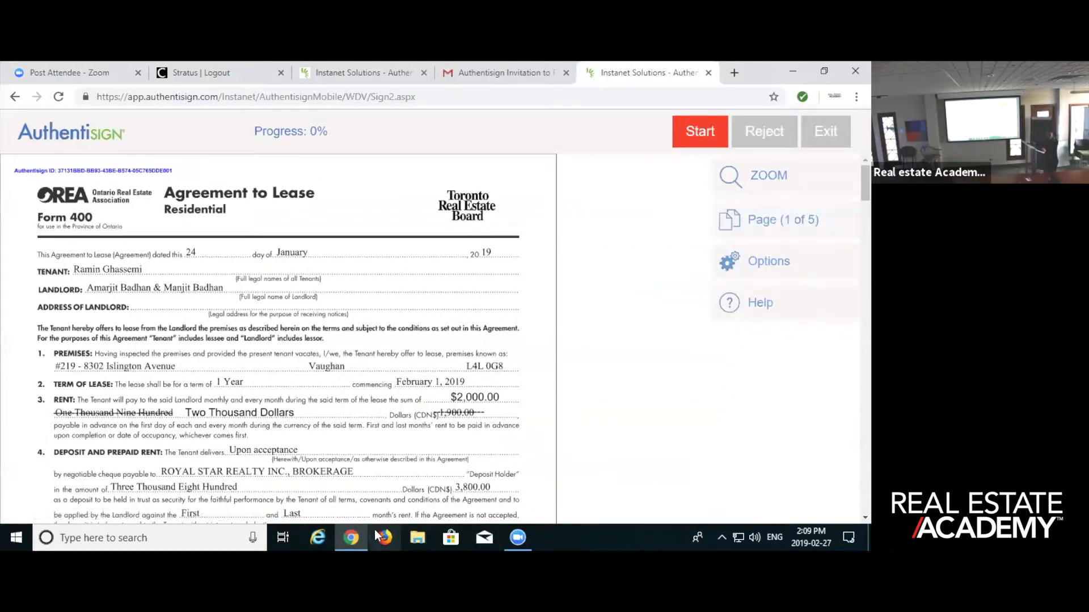
- Start the signing and sign the co-operating brokerage line of the Commission Trust Agreement on page 3
{"action": "mouse_move", "coordinate": [367, 535]}
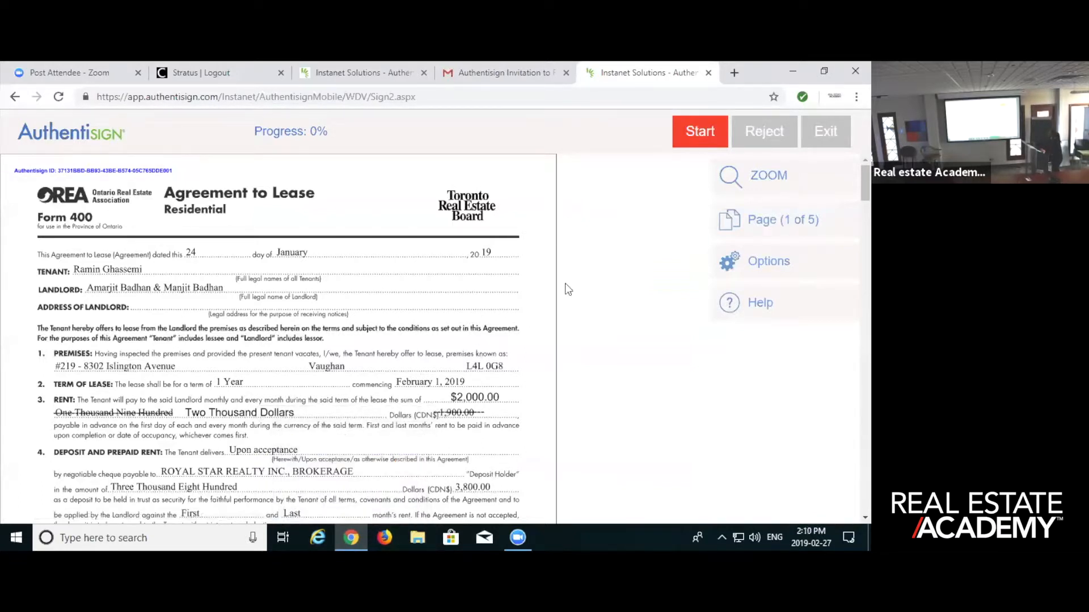
{"action": "left_click", "coordinate": [700, 132]}
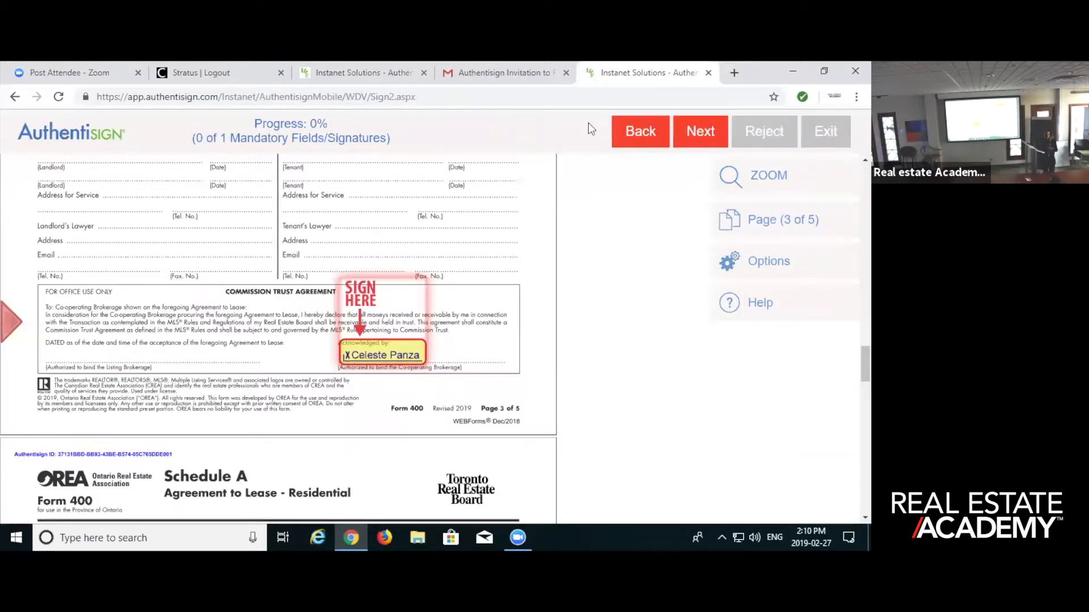
{"action": "left_click", "coordinate": [390, 355]}
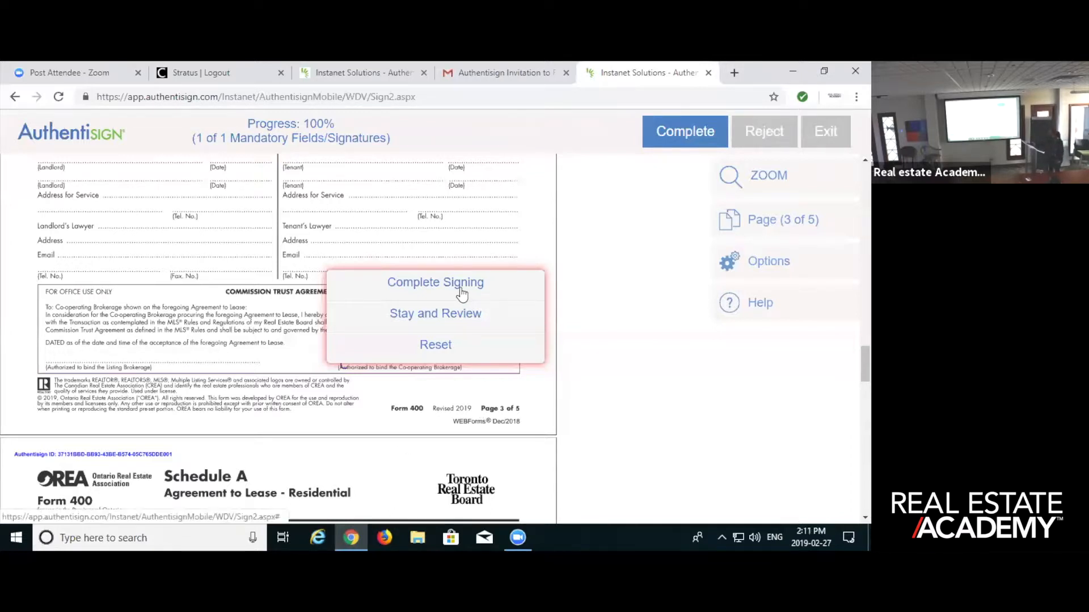
- Review the signed lease back to page 1, and complete the signing without adding a dashboard password
{"action": "left_click", "coordinate": [447, 319]}
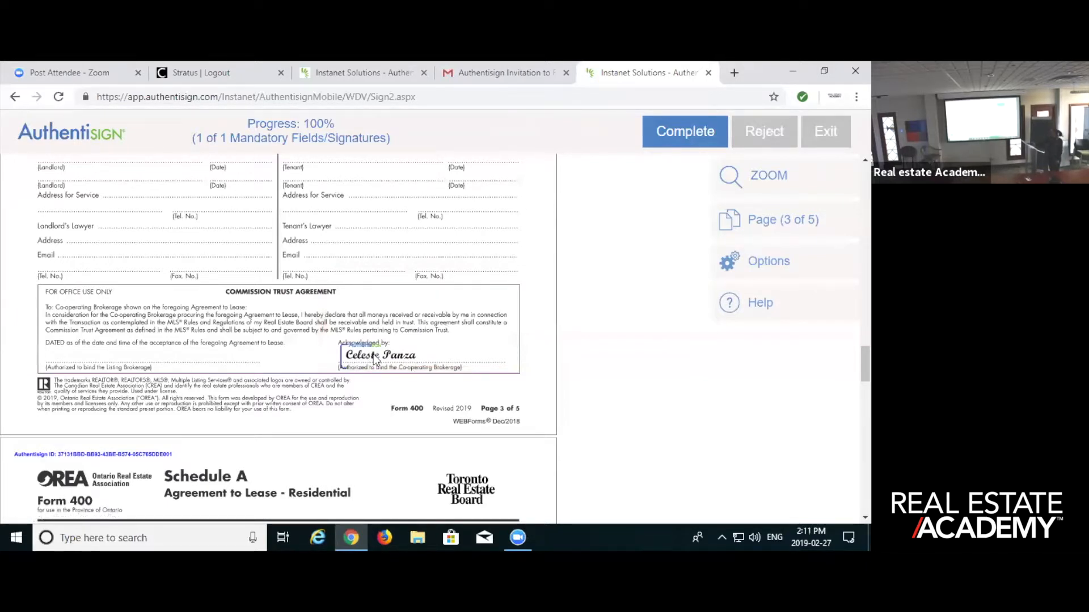
{"action": "scroll", "coordinate": [373, 353], "scroll_direction": "up", "scroll_amount": 1}
{"action": "scroll", "coordinate": [357, 361], "scroll_direction": "up", "scroll_amount": 10}
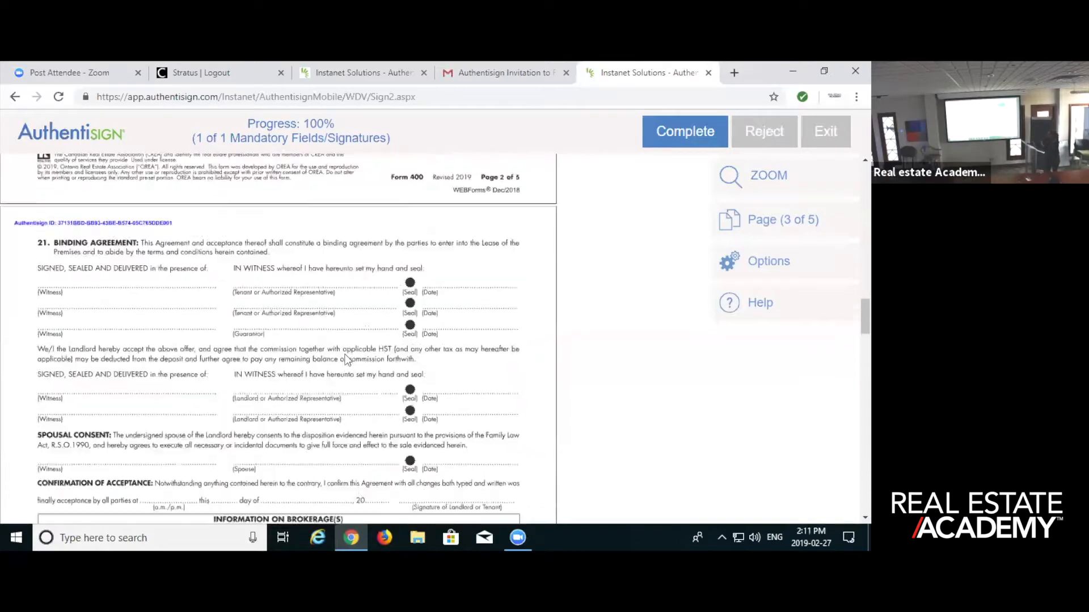
{"action": "scroll", "coordinate": [325, 357], "scroll_direction": "up", "scroll_amount": 15}
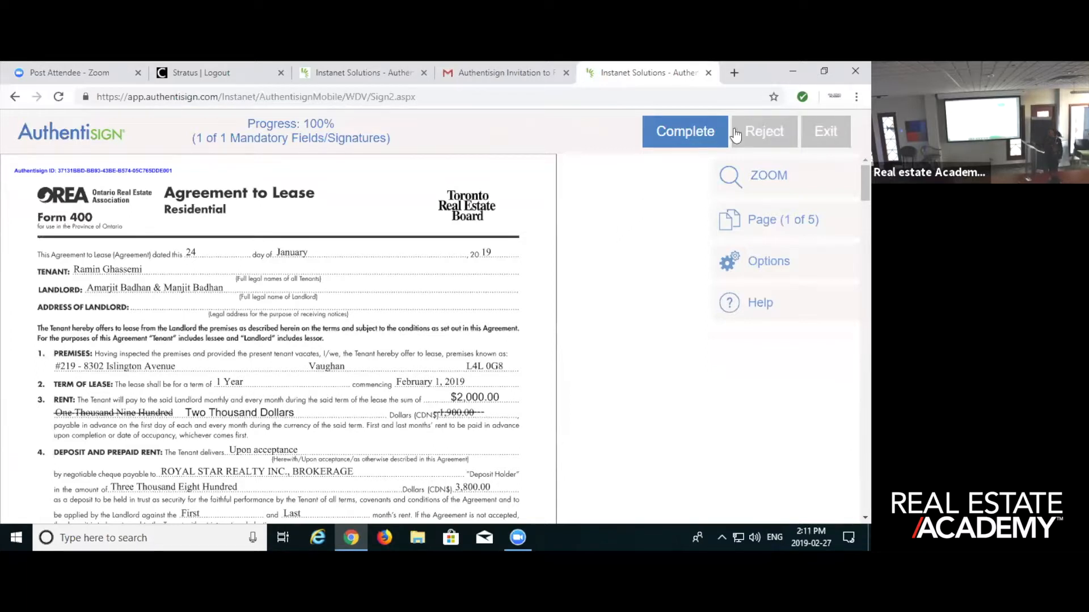
{"action": "left_click", "coordinate": [698, 136]}
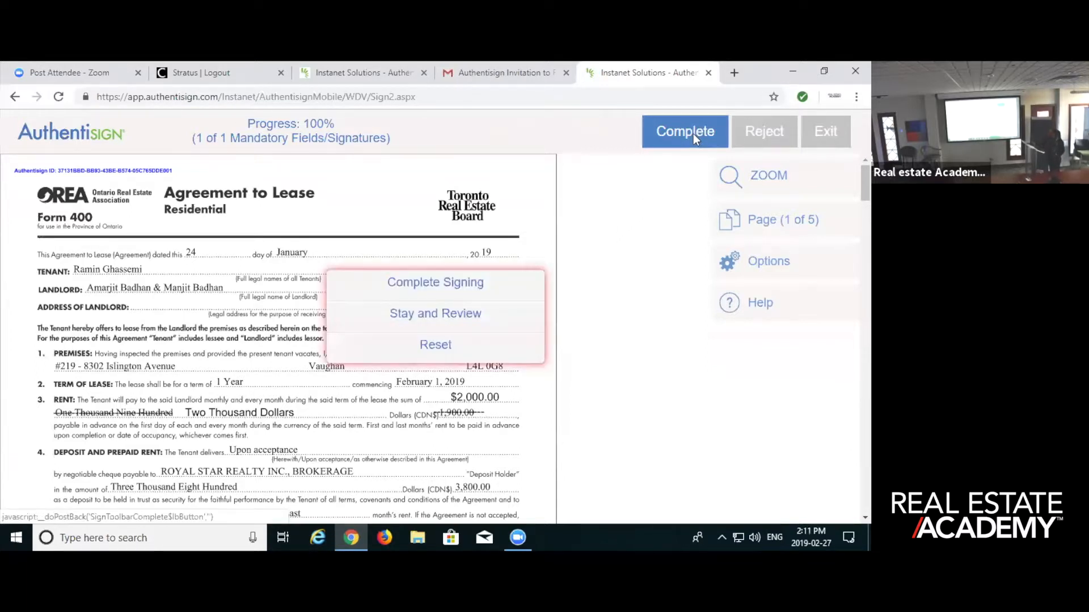
{"action": "left_click", "coordinate": [426, 286]}
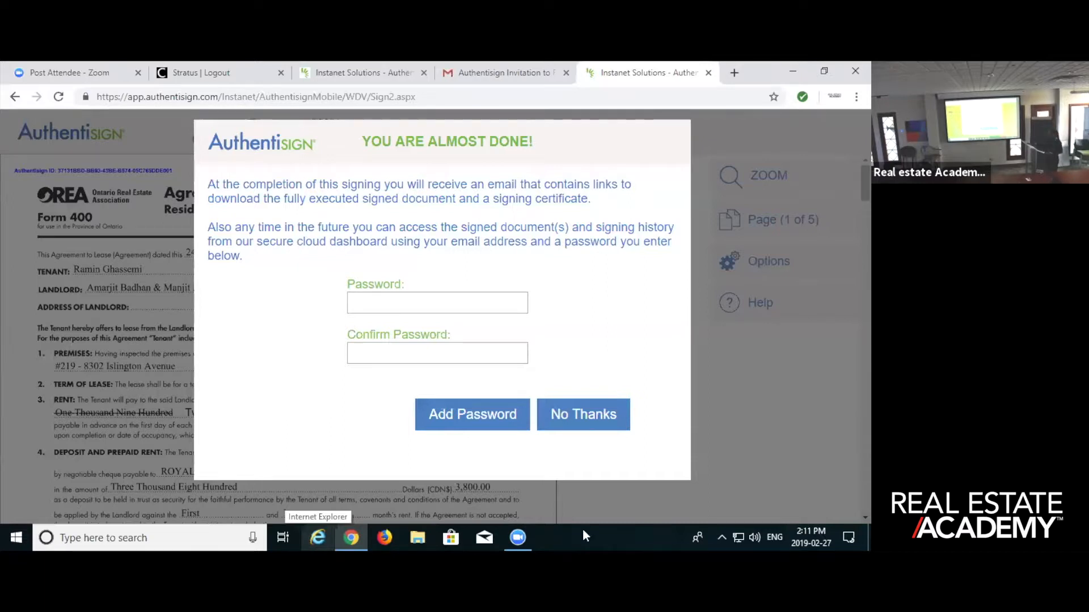
{"action": "left_click", "coordinate": [578, 423]}
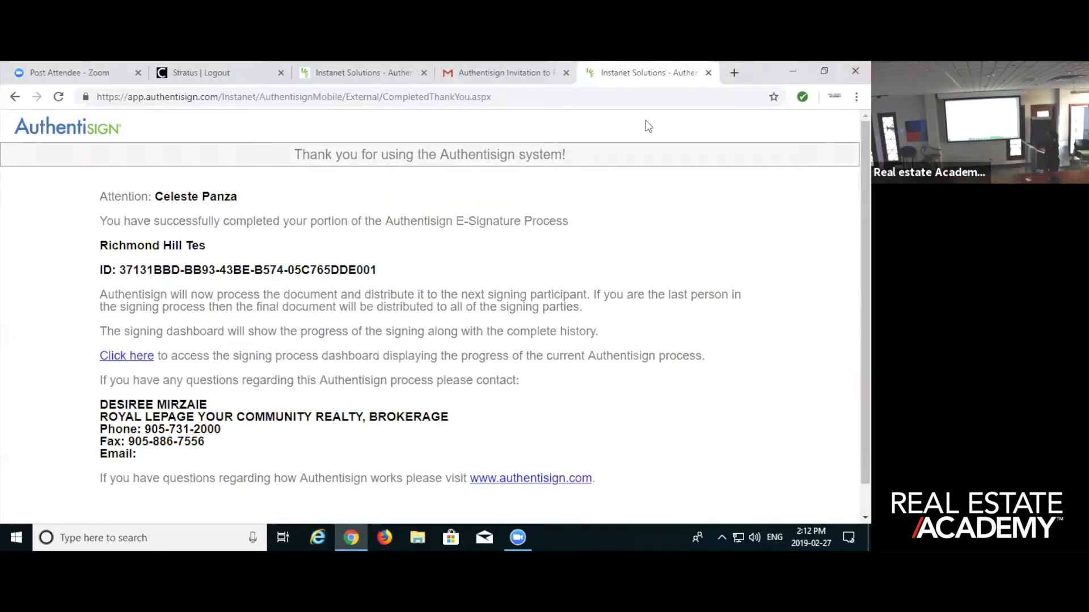
{"action": "left_click", "coordinate": [709, 73]}
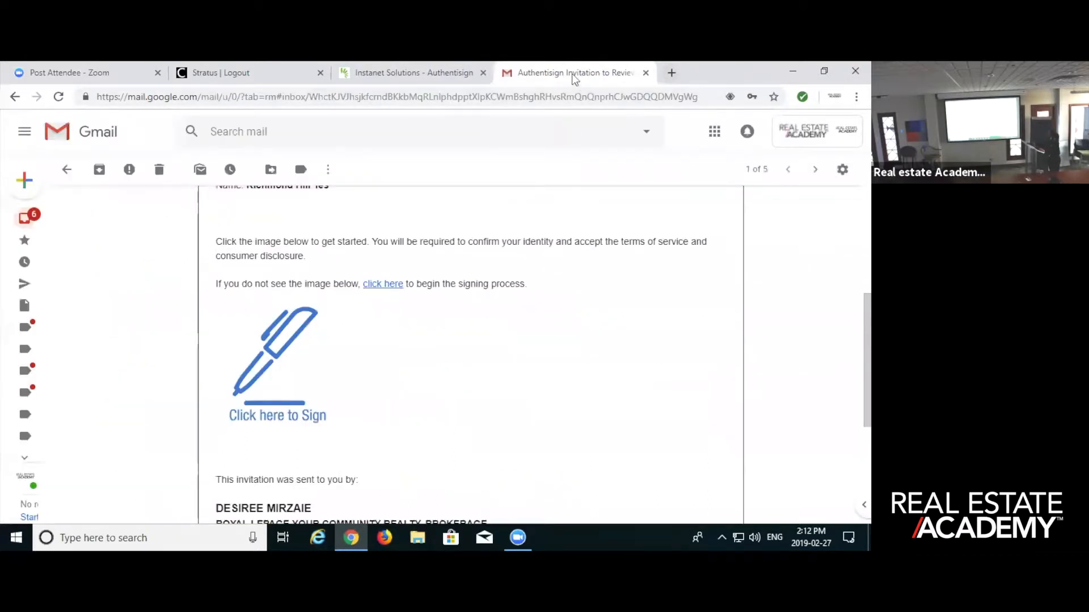
- Return to the Authentisign signings list and open Richmond Hill Tes to check each participant's signing status
{"action": "left_click", "coordinate": [375, 66]}
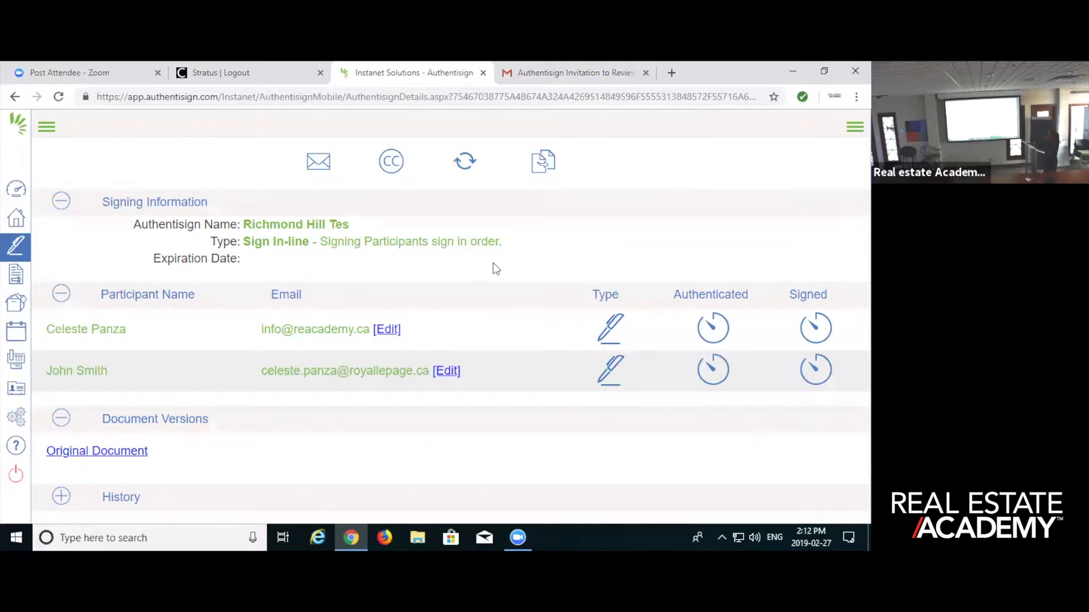
{"action": "left_click", "coordinate": [10, 245]}
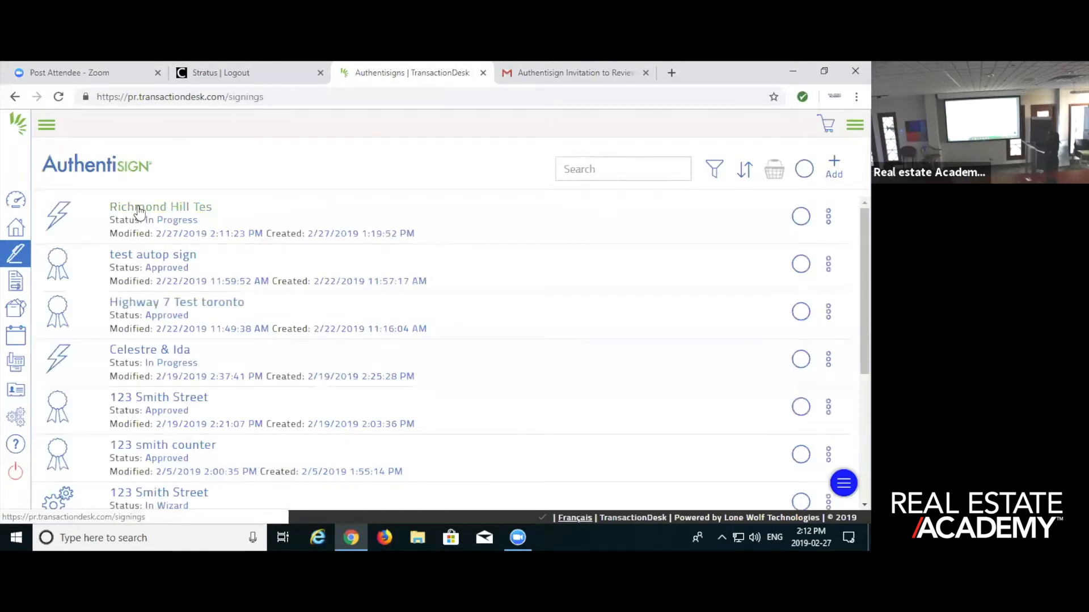
{"action": "left_click", "coordinate": [140, 210]}
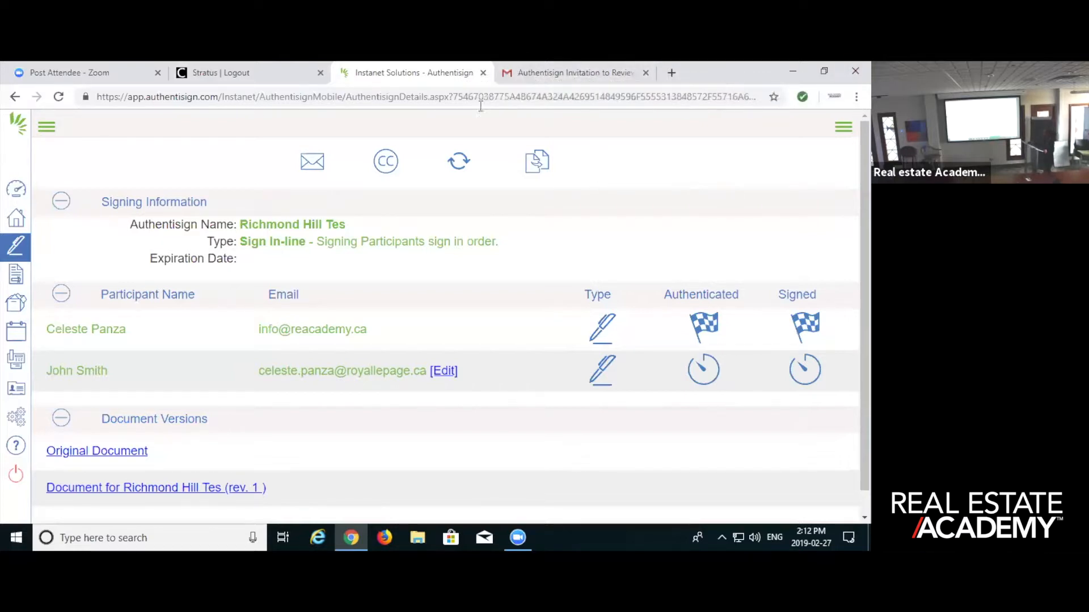
- Switch to Gmail and sign in to the second signer's Royal LePage account with the account password
{"action": "left_click", "coordinate": [542, 73]}
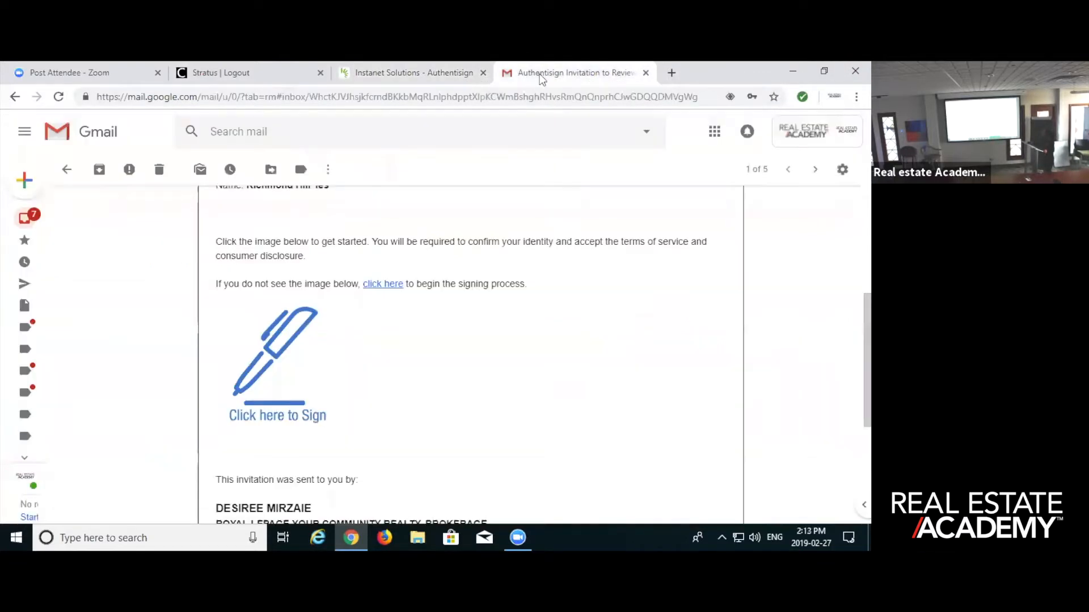
{"action": "left_click", "coordinate": [817, 132]}
{"action": "mouse_move", "coordinate": [735, 343]}
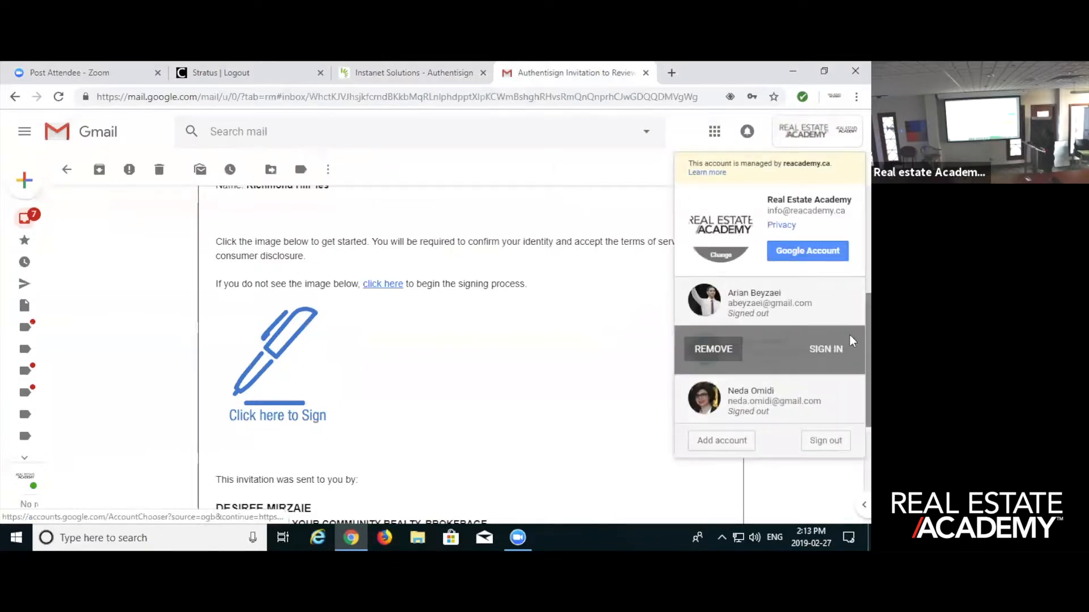
{"action": "left_click", "coordinate": [829, 350]}
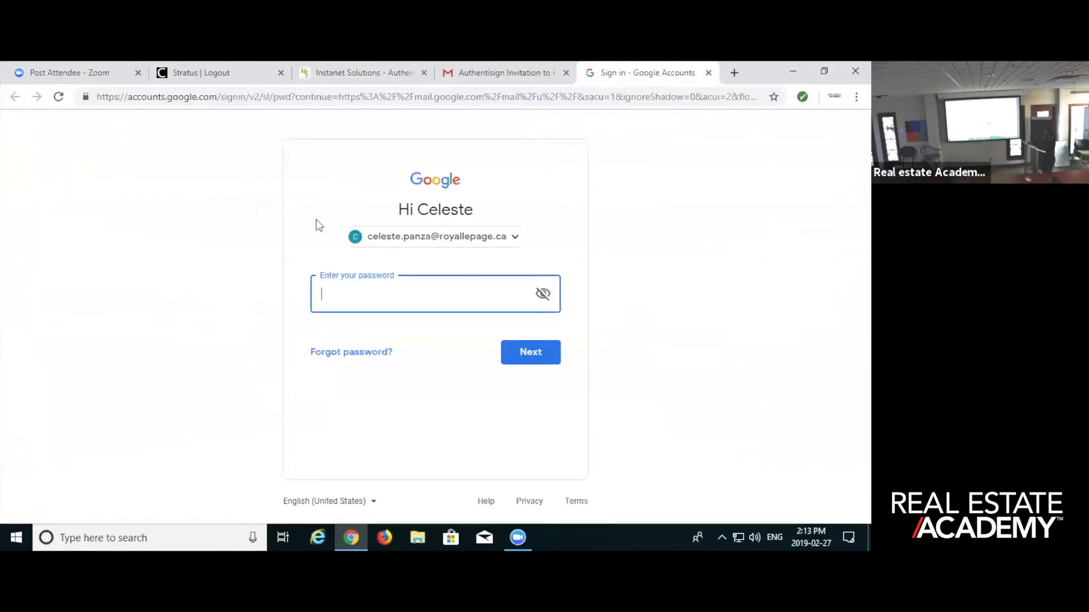
{"action": "type", "text": "••••••••••••"}
{"action": "key", "text": "Return"}
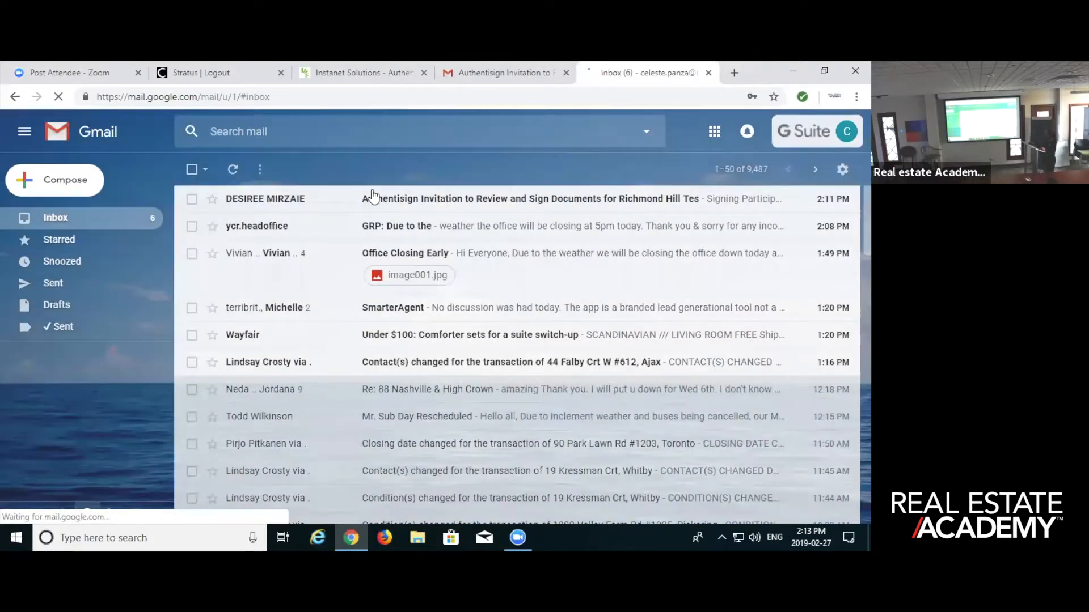
- Open the second signer's Authentisign invitation for Richmond Hill Tes and start the signing from it
{"action": "left_click", "coordinate": [378, 201]}
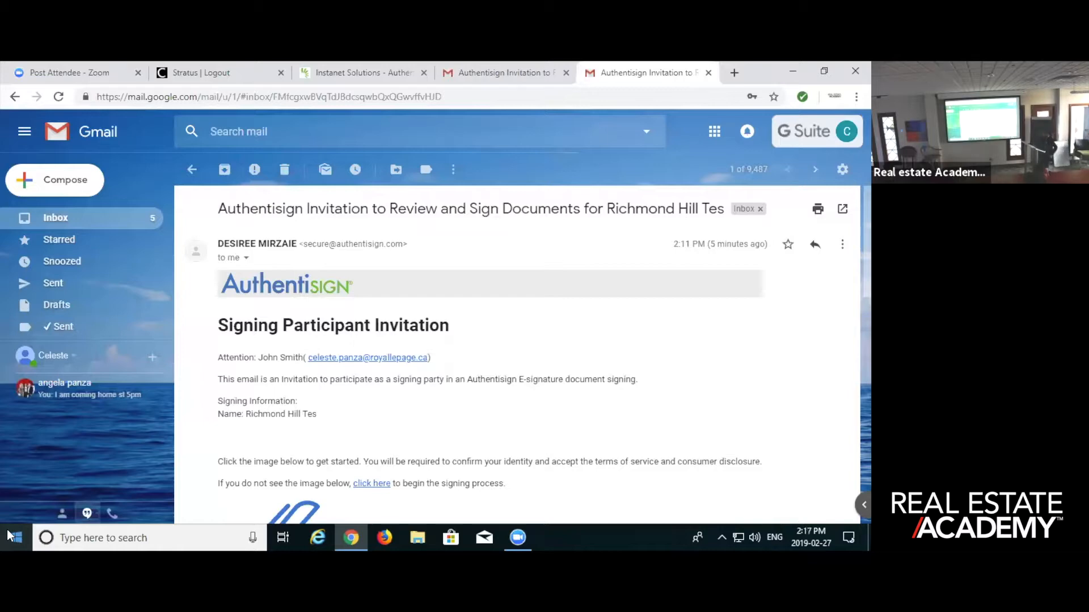
{"action": "scroll", "coordinate": [476, 475], "scroll_direction": "down", "scroll_amount": 3}
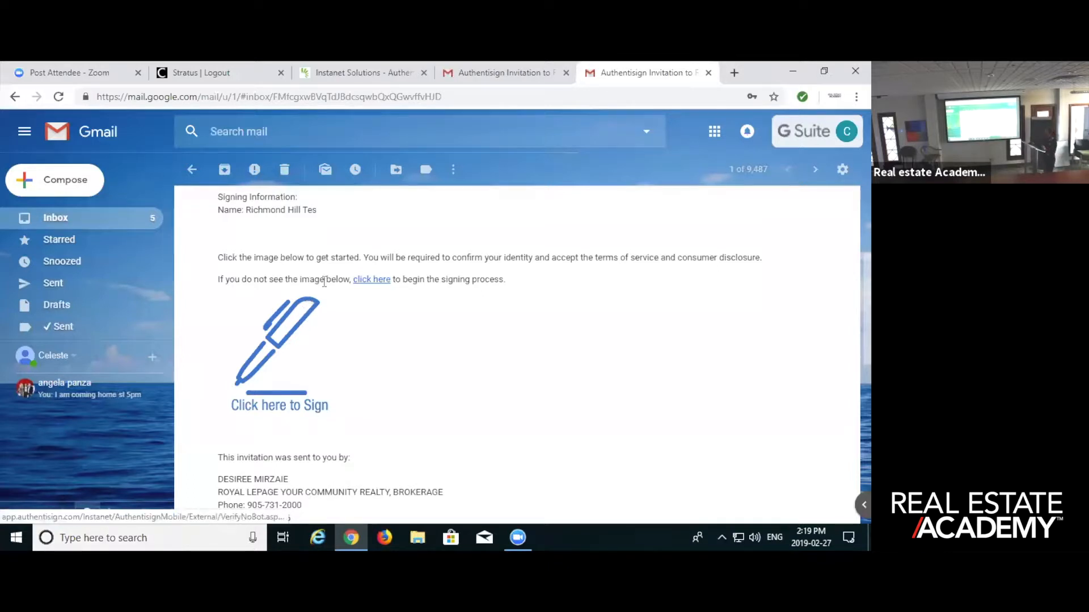
{"action": "left_click", "coordinate": [285, 398]}
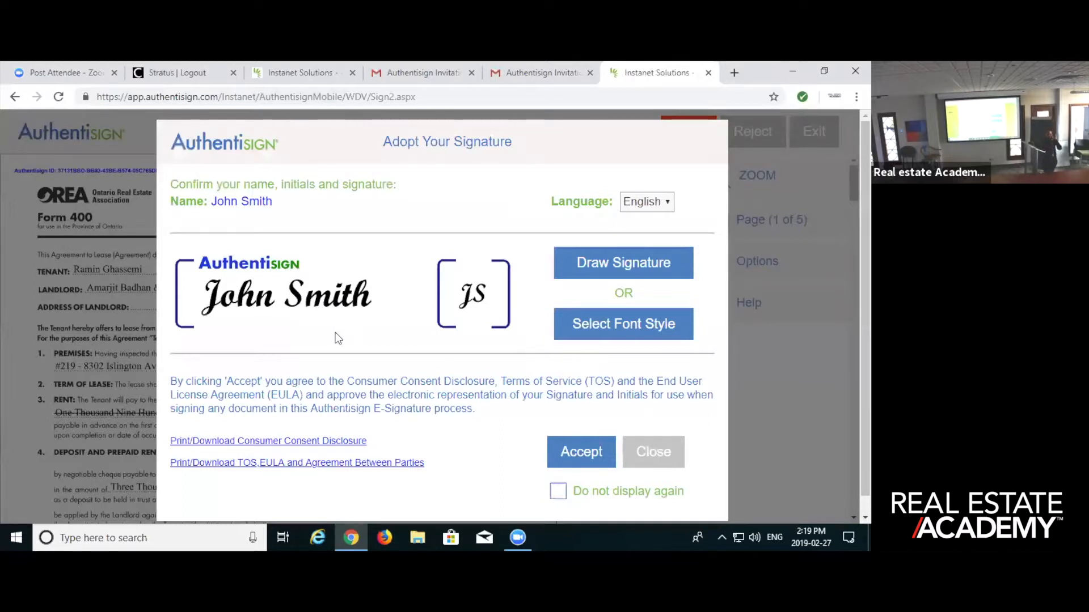
- Change the signature to the third font style and accept the adopted signature and initials
{"action": "left_click", "coordinate": [612, 327]}
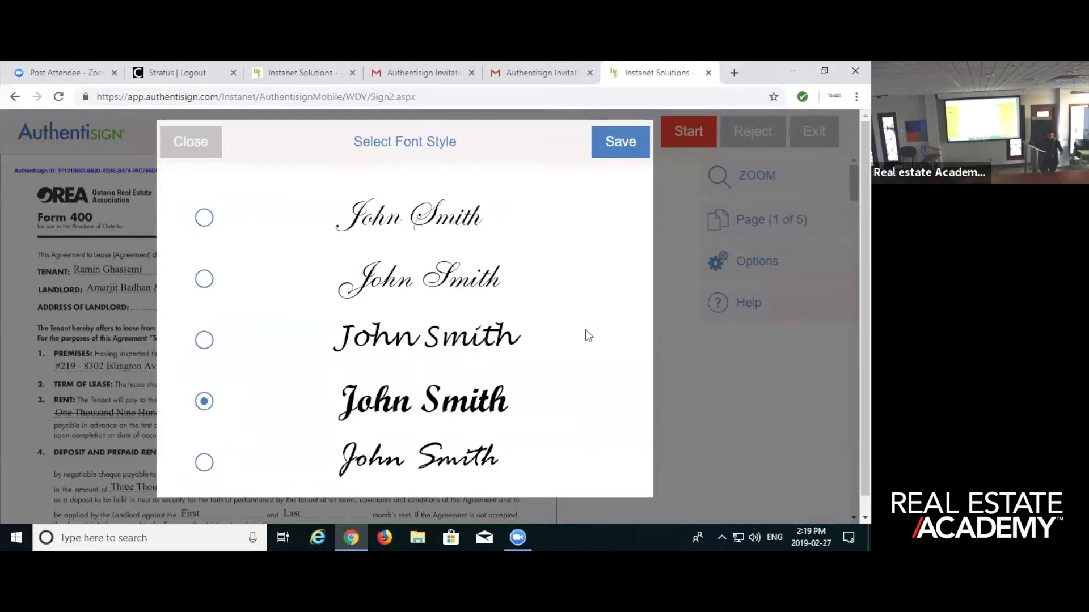
{"action": "left_click", "coordinate": [204, 340]}
{"action": "left_click", "coordinate": [612, 147]}
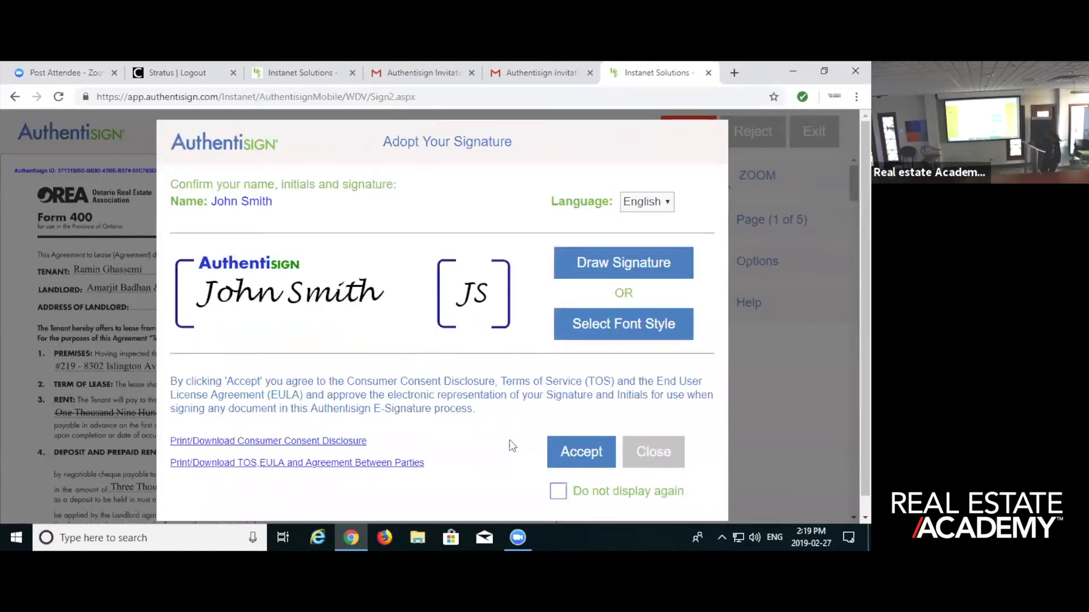
{"action": "left_click", "coordinate": [586, 452]}
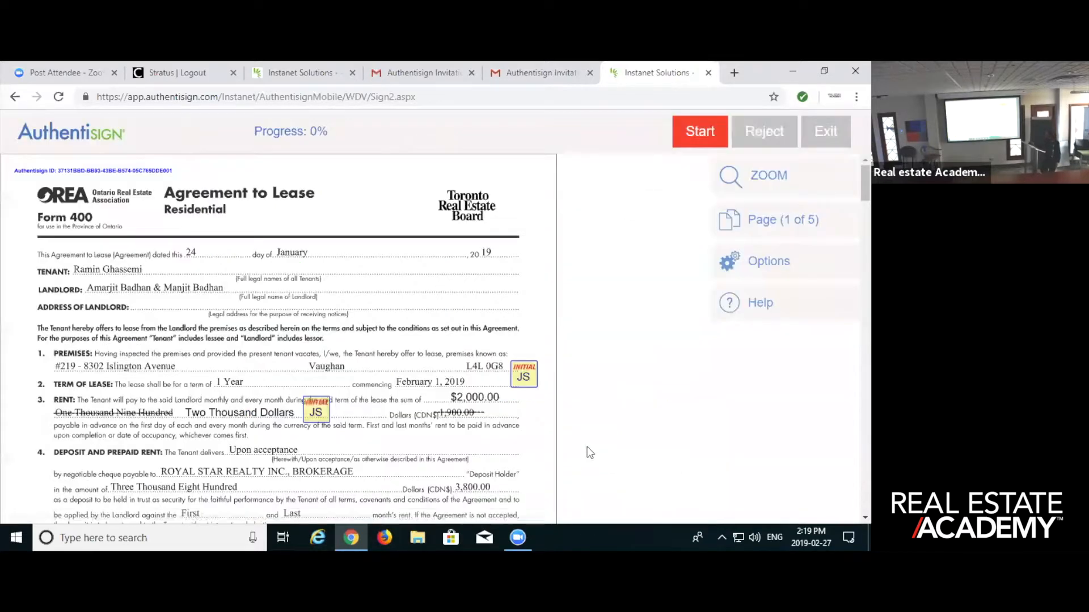
- Start the signing and apply the required initials on page 1, including those beside the premises and rent clauses
{"action": "left_click", "coordinate": [707, 133]}
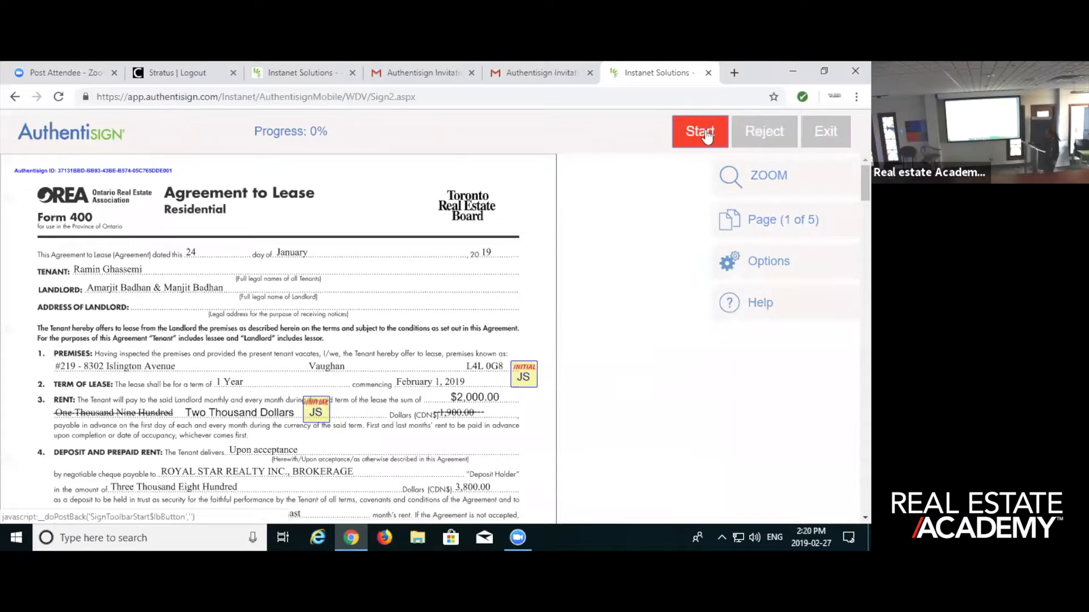
{"action": "left_click", "coordinate": [701, 139]}
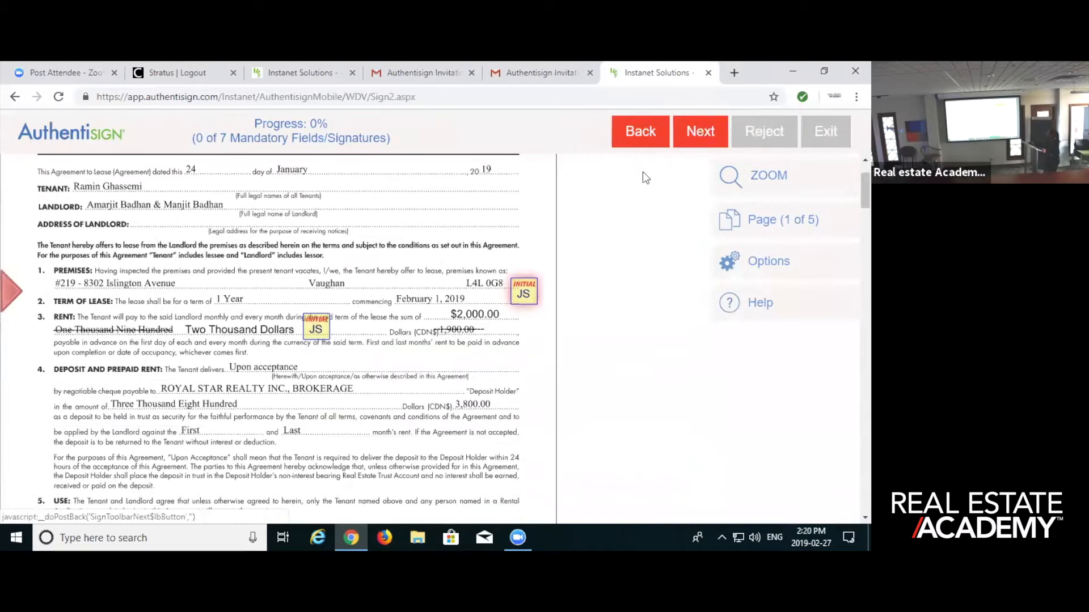
{"action": "left_click", "coordinate": [524, 292]}
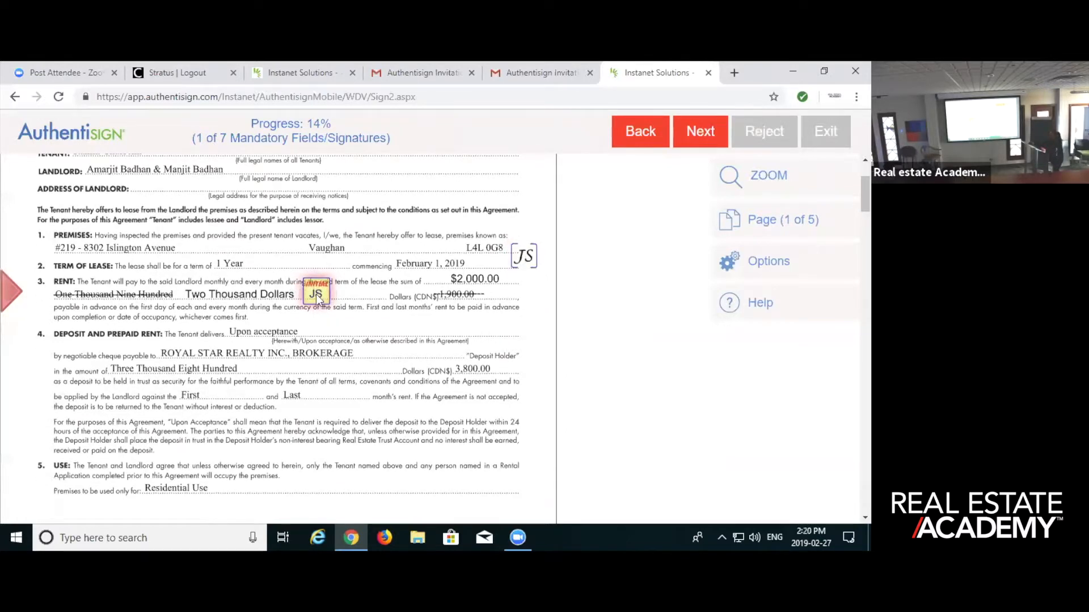
{"action": "left_click", "coordinate": [317, 295]}
{"action": "left_click", "coordinate": [284, 294]}
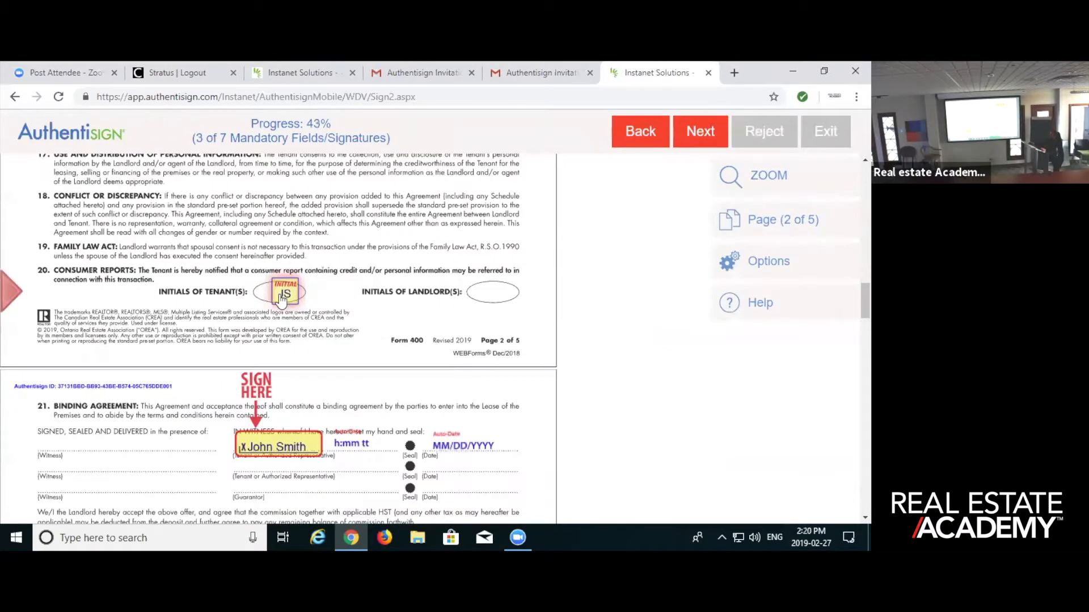
- Initial page 2, sign the tenant line of the Binding Agreement on page 3, and apply the remaining tenant initials through page 5
{"action": "left_click", "coordinate": [284, 295]}
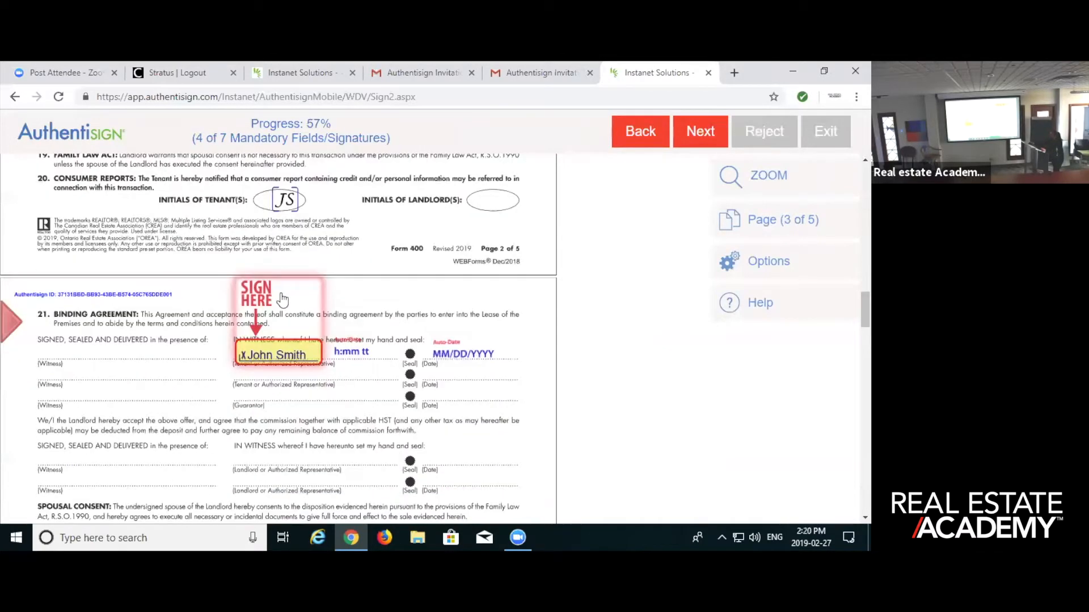
{"action": "left_click", "coordinate": [278, 355]}
{"action": "left_click", "coordinate": [287, 297]}
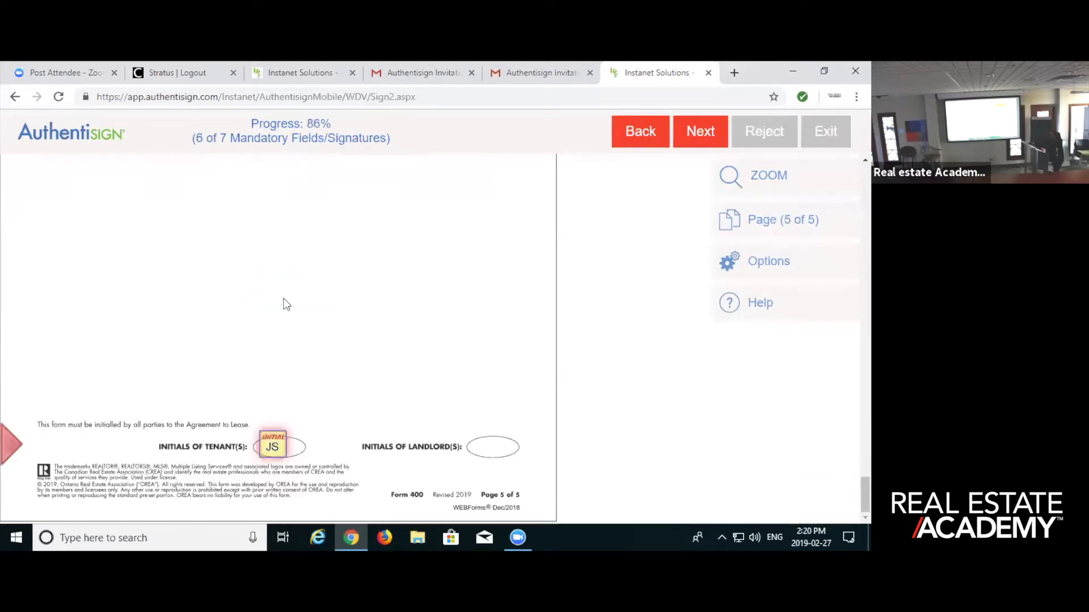
{"action": "left_click", "coordinate": [283, 447]}
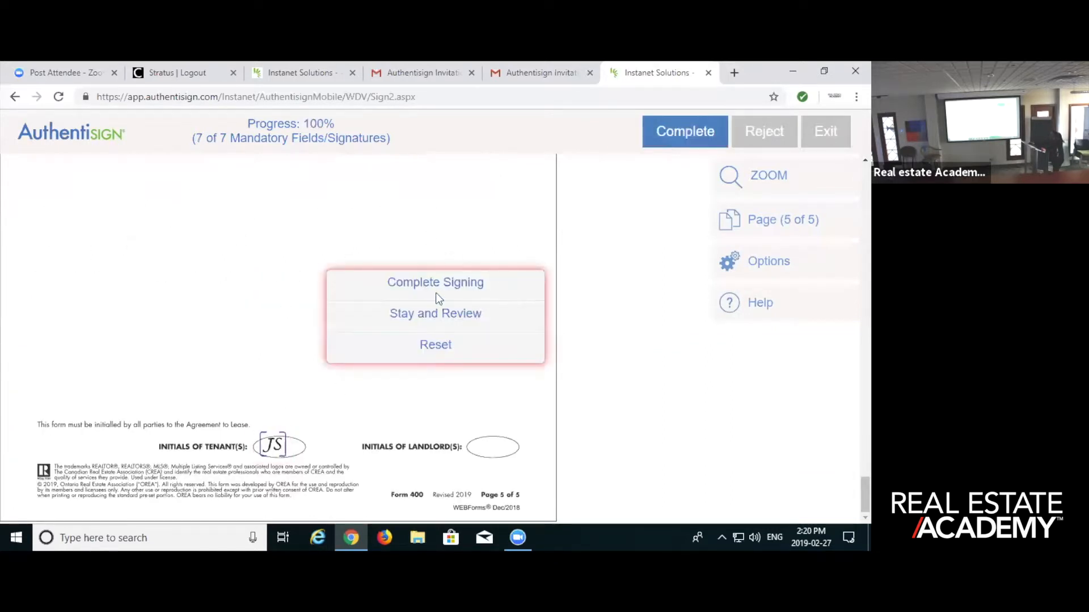
- Stay in the document and review the applied signatures and initials from page 5 back to page 2
{"action": "left_click", "coordinate": [448, 314]}
{"action": "scroll", "coordinate": [431, 309], "scroll_direction": "up", "scroll_amount": 5}
{"action": "scroll", "coordinate": [413, 318], "scroll_direction": "up", "scroll_amount": 14}
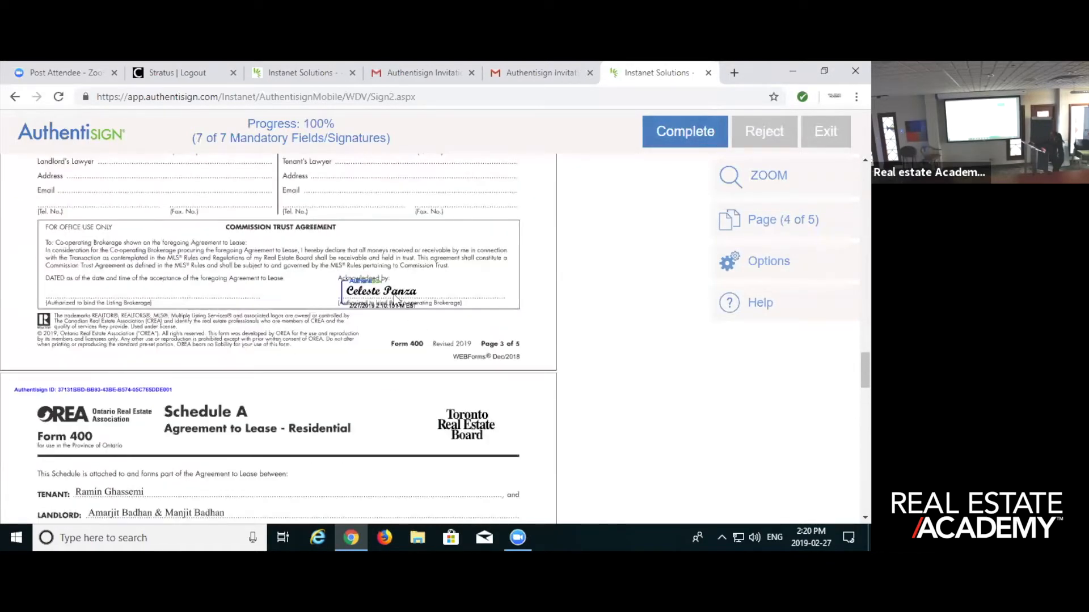
{"action": "scroll", "coordinate": [395, 300], "scroll_direction": "up", "scroll_amount": 6}
{"action": "scroll", "coordinate": [391, 310], "scroll_direction": "up", "scroll_amount": 6}
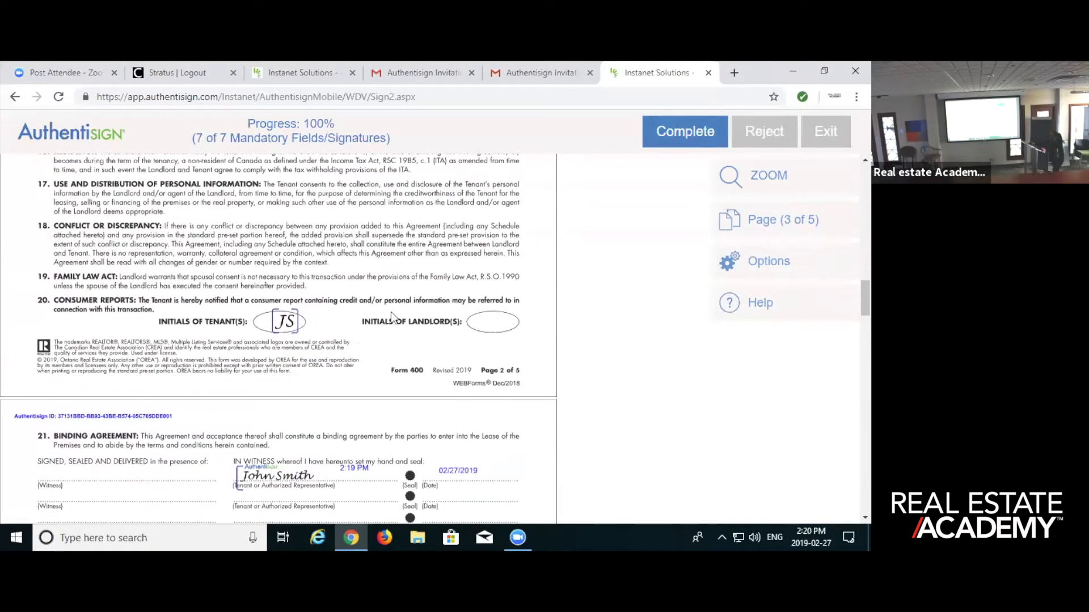
{"action": "scroll", "coordinate": [386, 333], "scroll_direction": "down", "scroll_amount": 3}
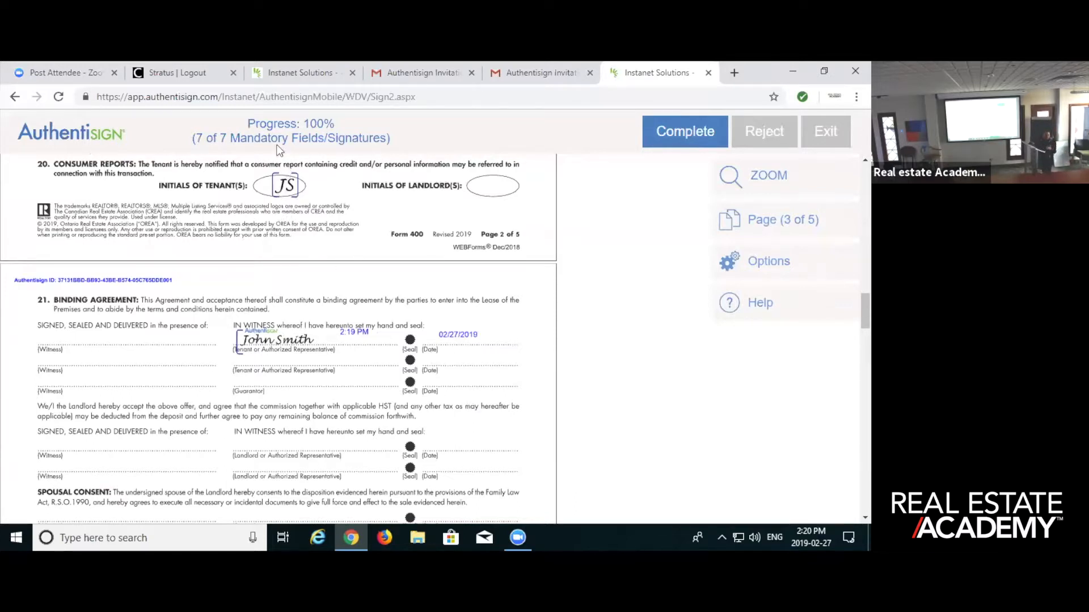
- Return to page 1 of the lease, complete the signing, and decline adding a dashboard password
{"action": "scroll", "coordinate": [406, 221], "scroll_direction": "up", "scroll_amount": 12}
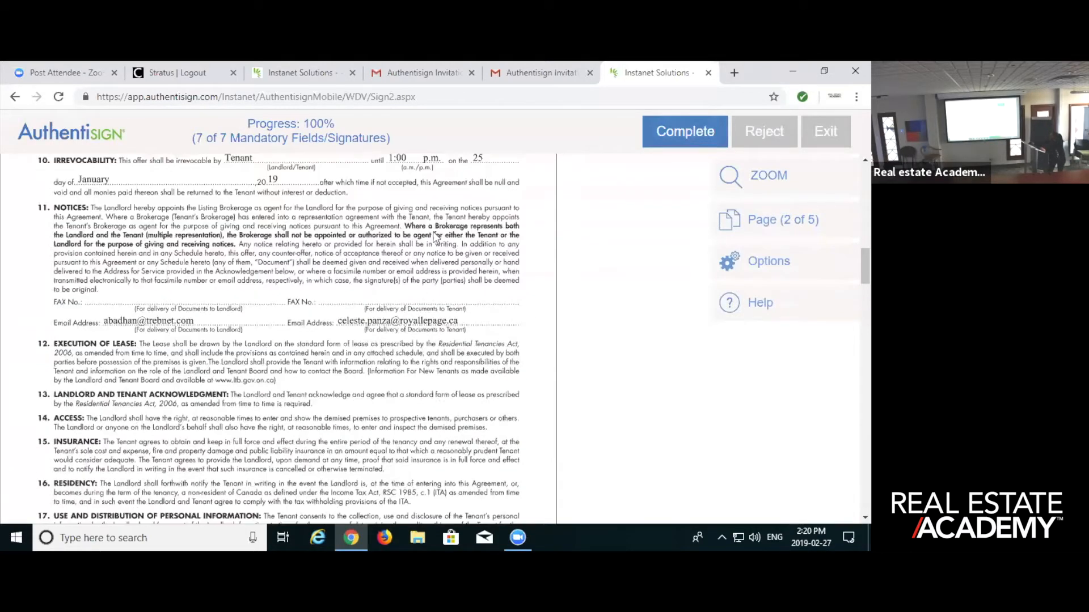
{"action": "scroll", "coordinate": [470, 246], "scroll_direction": "up", "scroll_amount": 10}
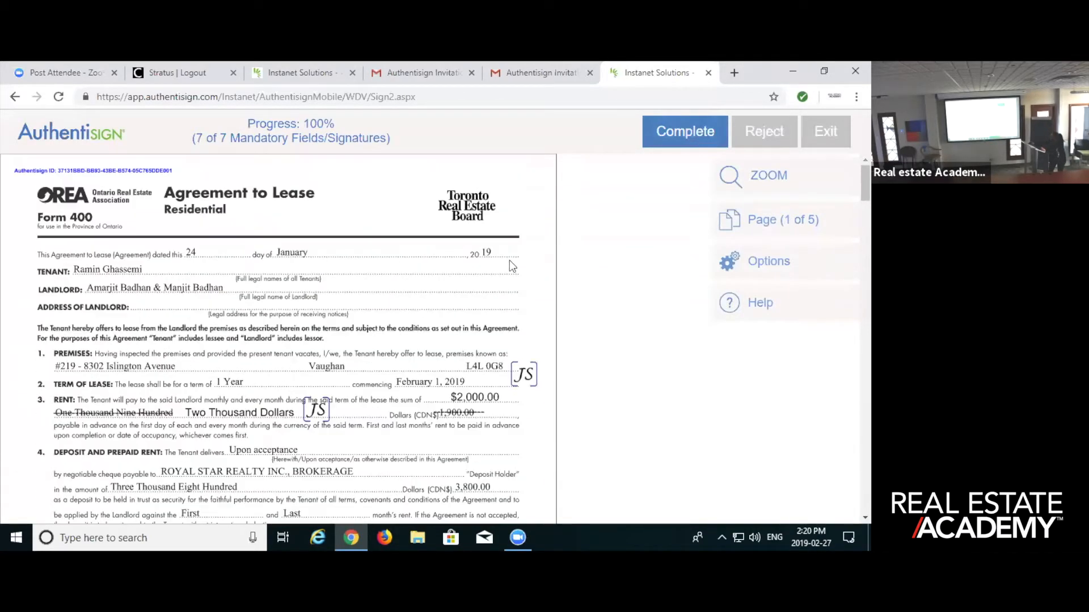
{"action": "left_click", "coordinate": [689, 130]}
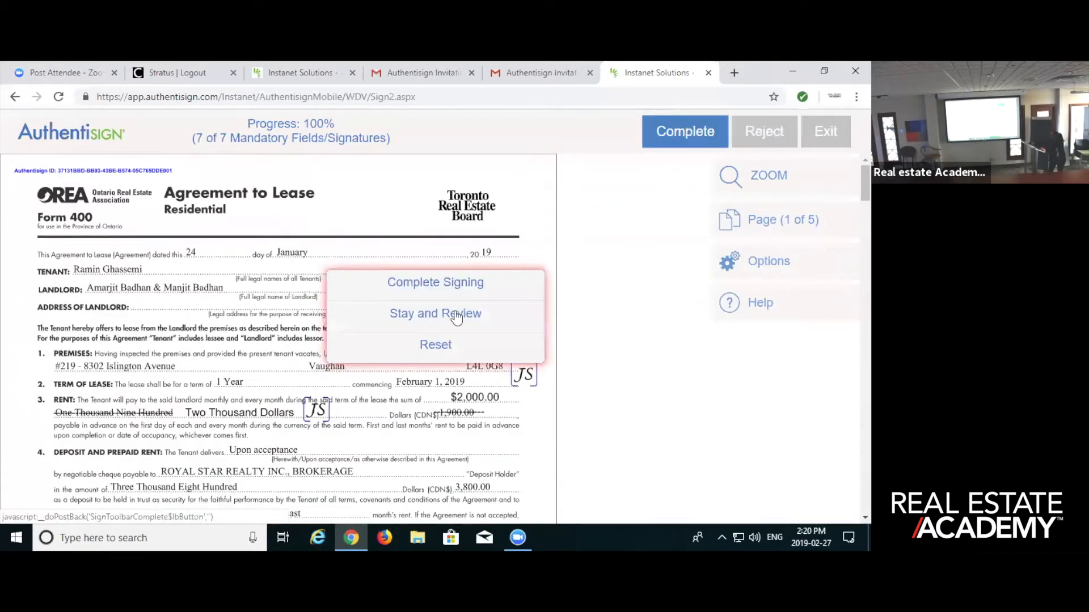
{"action": "left_click", "coordinate": [460, 286]}
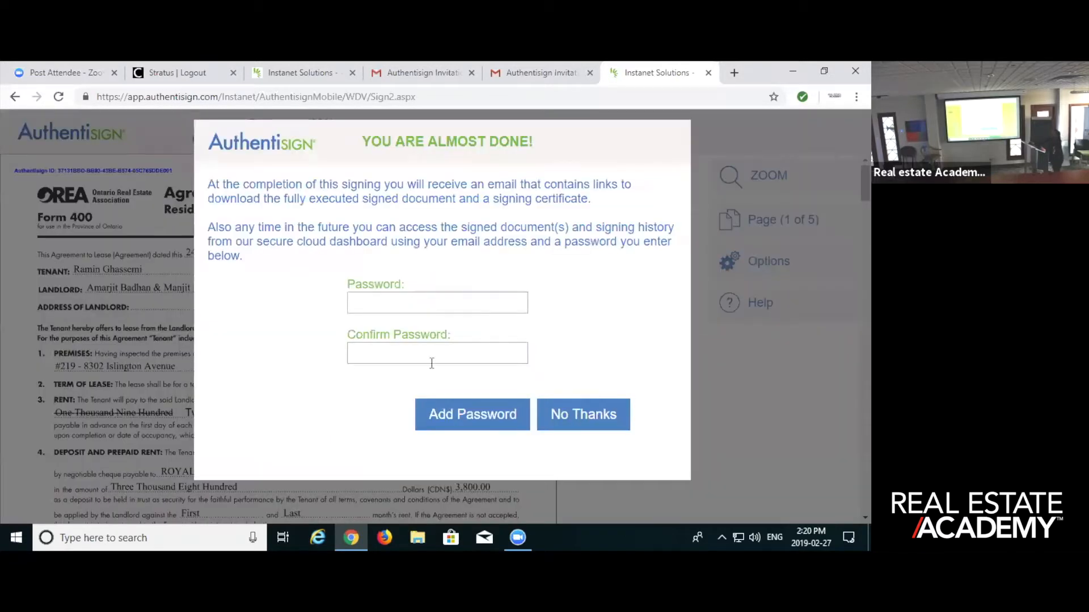
{"action": "left_click", "coordinate": [606, 414]}
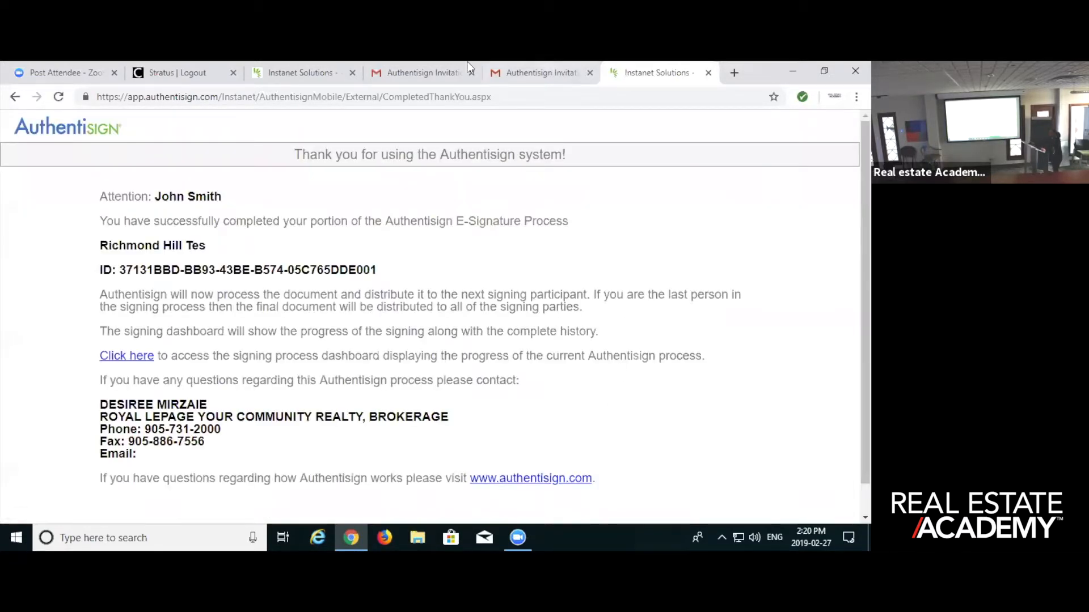
- Switch back to TransactionDesk, open the Authentisign signings list, and close the signer's completed thank-you page
{"action": "left_click", "coordinate": [288, 74]}
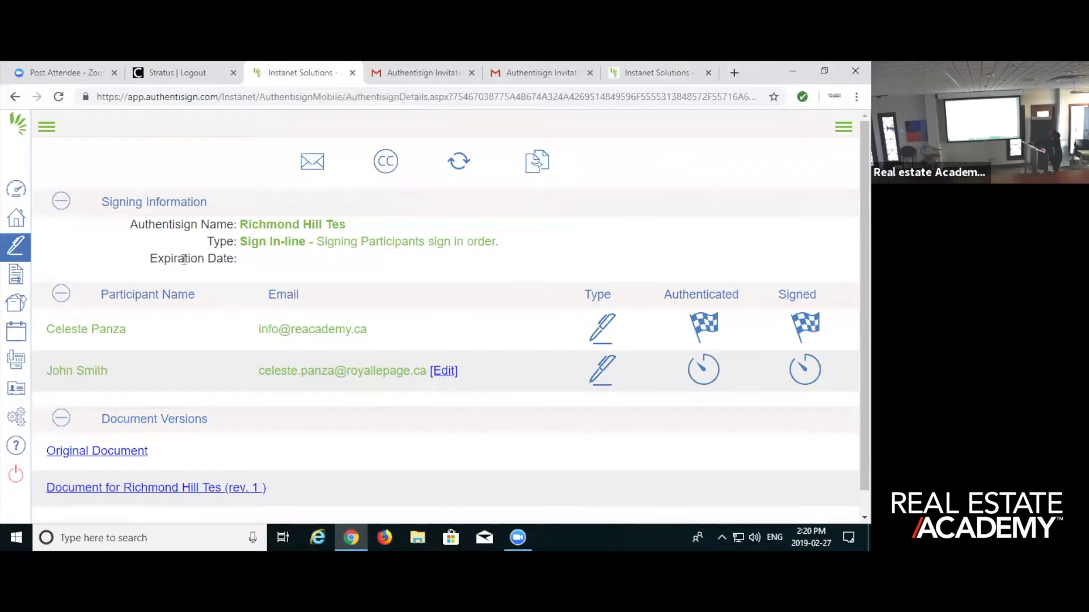
{"action": "left_click", "coordinate": [20, 253]}
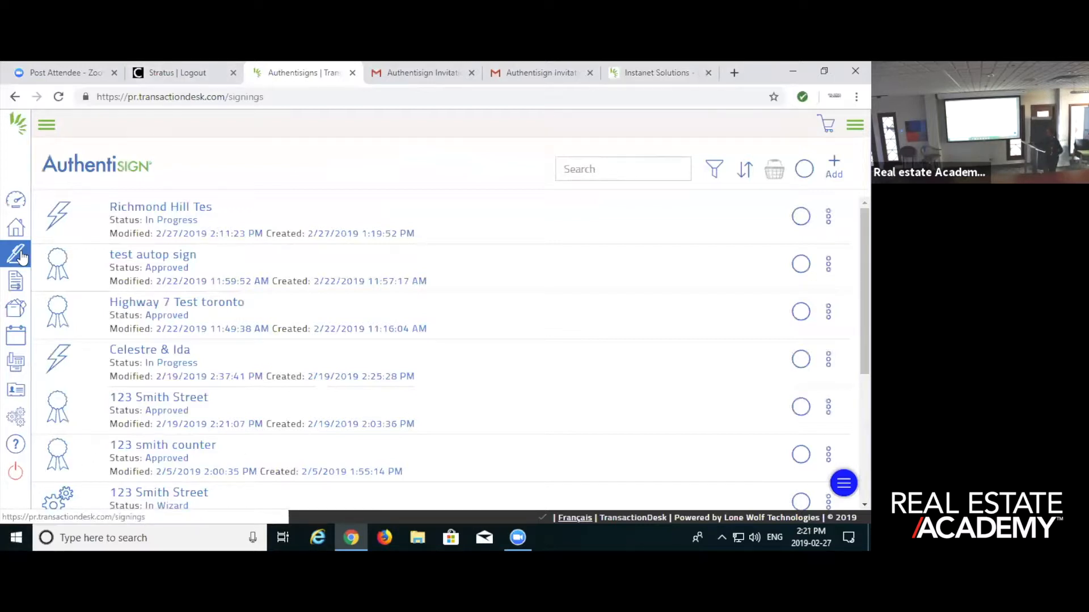
{"action": "left_click", "coordinate": [508, 74]}
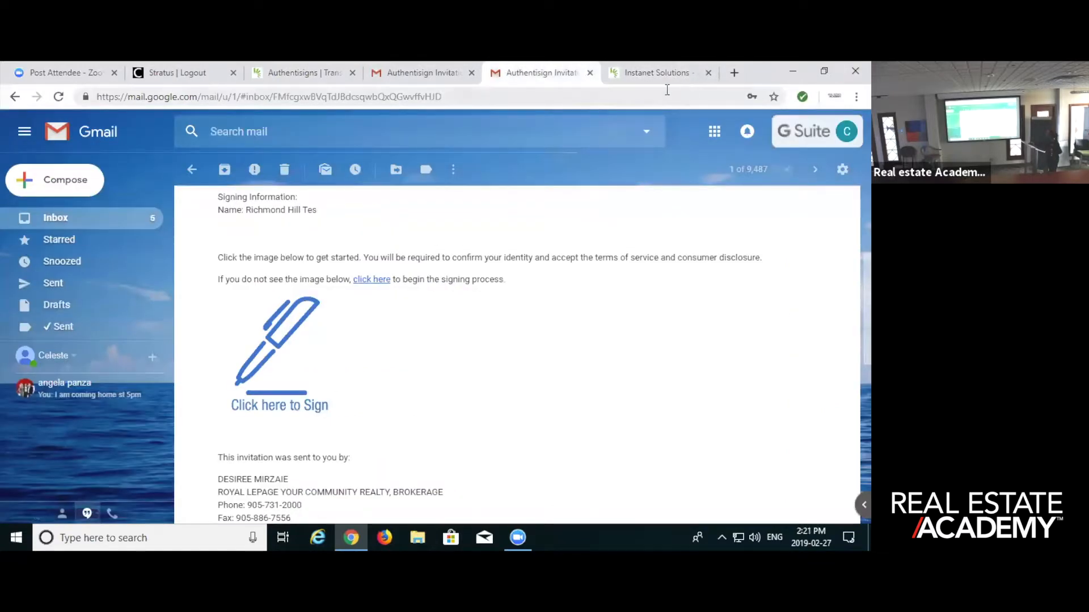
{"action": "left_click", "coordinate": [675, 74]}
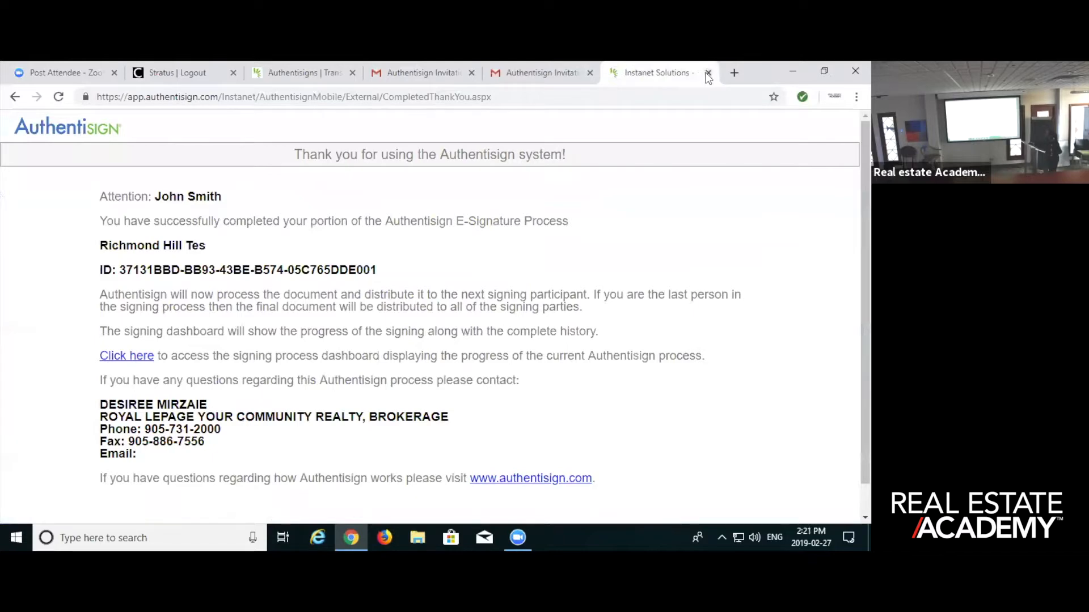
{"action": "left_click", "coordinate": [708, 73]}
{"action": "left_click", "coordinate": [374, 71]}
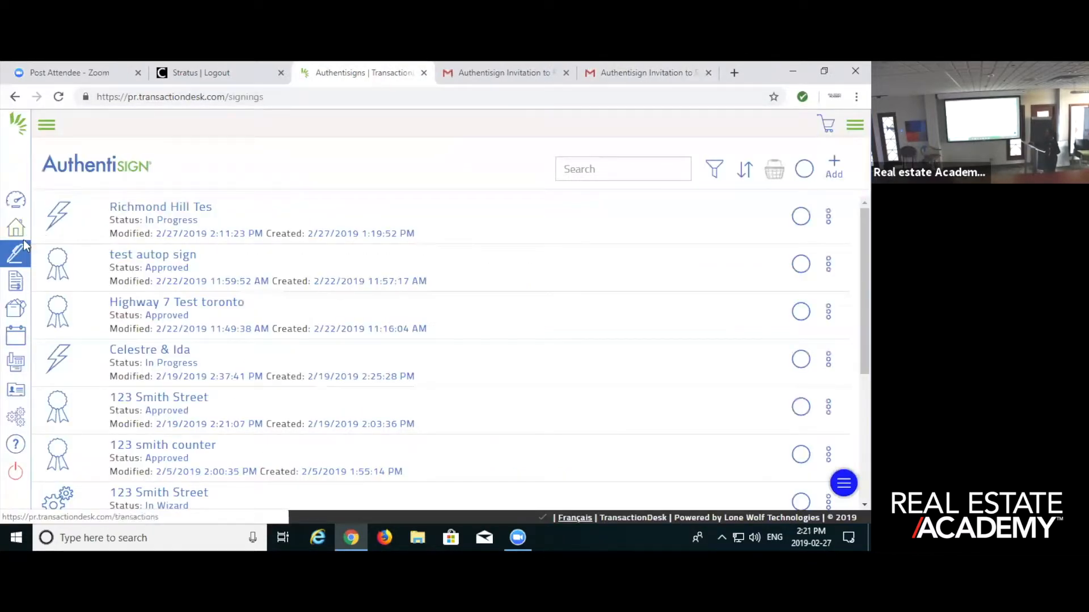
- Open the Richmond Hill Tes signing and check its participants' status and document versions
{"action": "left_click", "coordinate": [143, 208]}
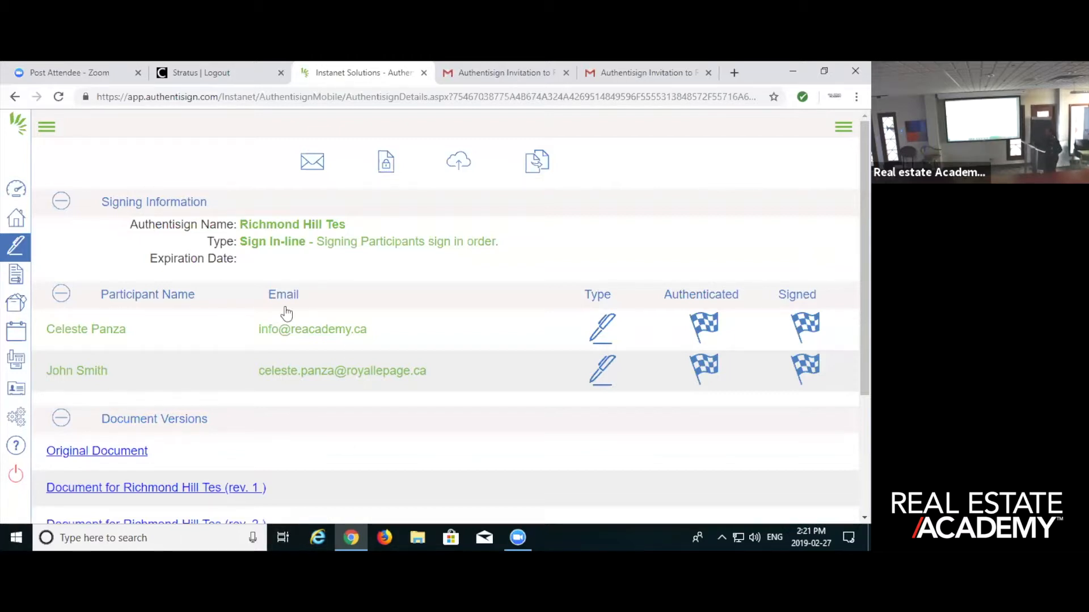
{"action": "scroll", "coordinate": [316, 252], "scroll_direction": "down", "scroll_amount": 1}
{"action": "scroll", "coordinate": [316, 250], "scroll_direction": "down", "scroll_amount": 3}
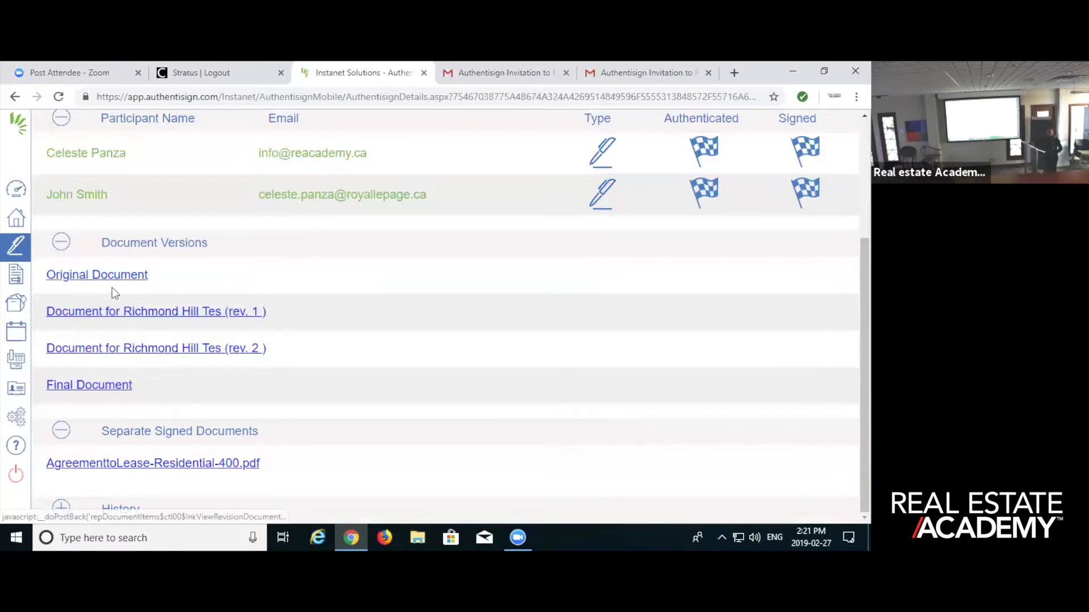
- Preview revision 1 of the Richmond Hill Tes document, check the first signer's signature on page 3, and close the preview
{"action": "left_click", "coordinate": [129, 312]}
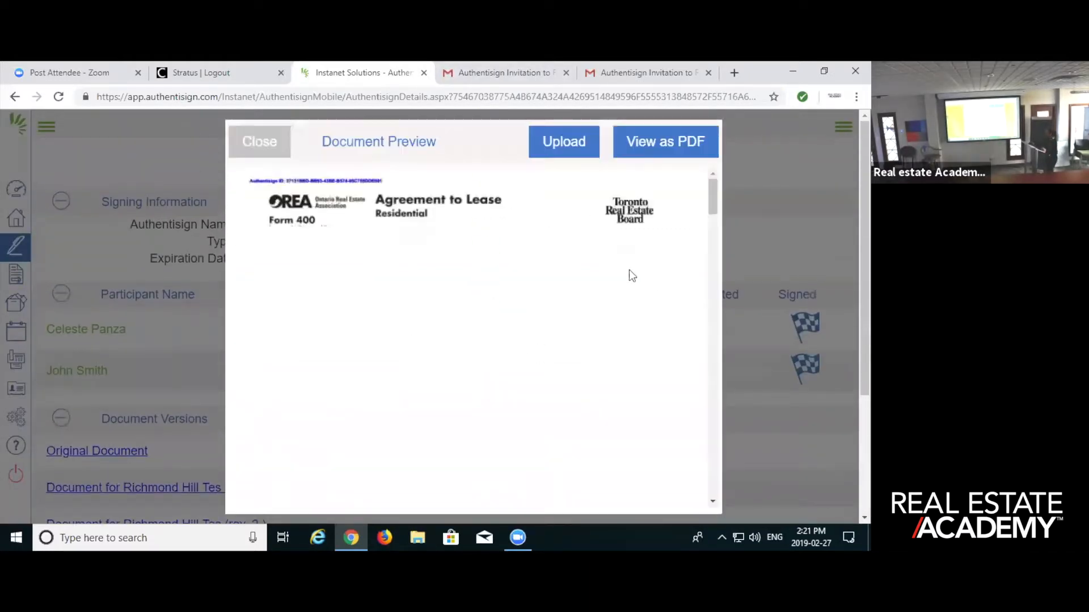
{"action": "scroll", "coordinate": [636, 309], "scroll_direction": "down", "scroll_amount": 10}
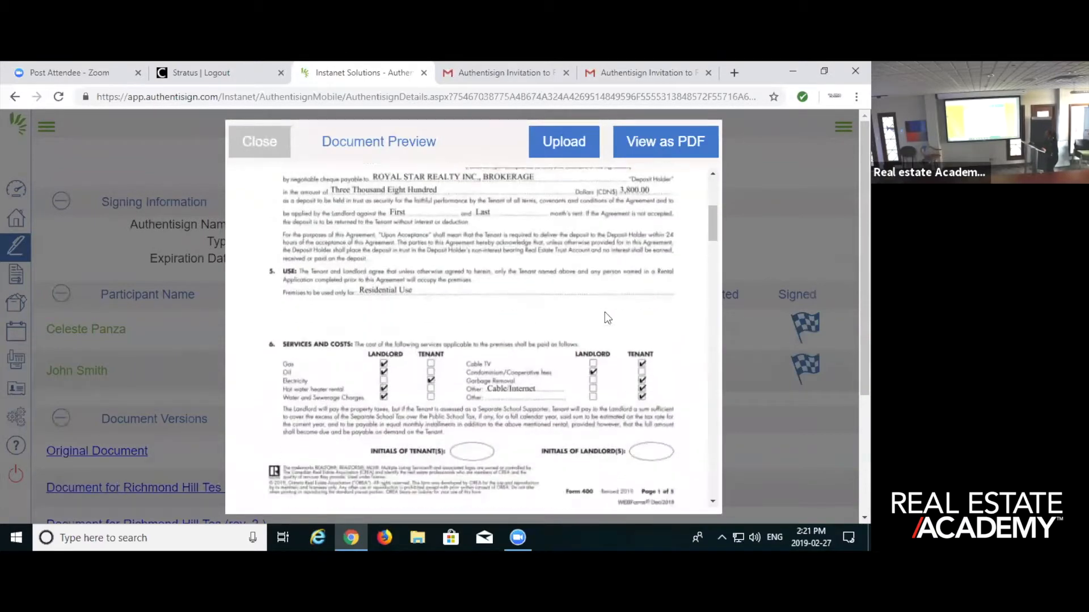
{"action": "scroll", "coordinate": [598, 306], "scroll_direction": "down", "scroll_amount": 10}
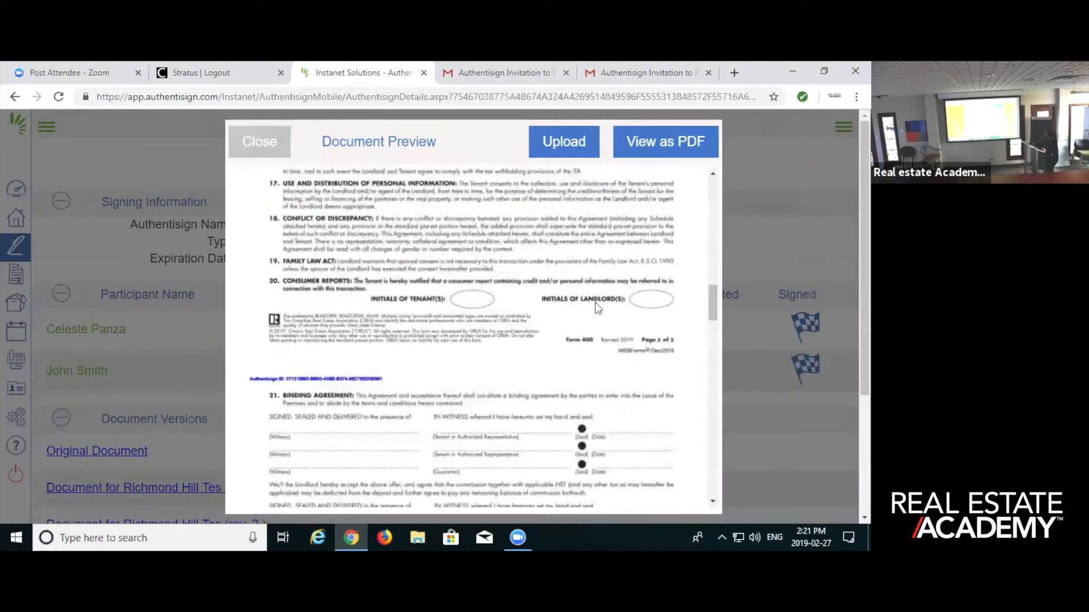
{"action": "scroll", "coordinate": [595, 306], "scroll_direction": "down", "scroll_amount": 10}
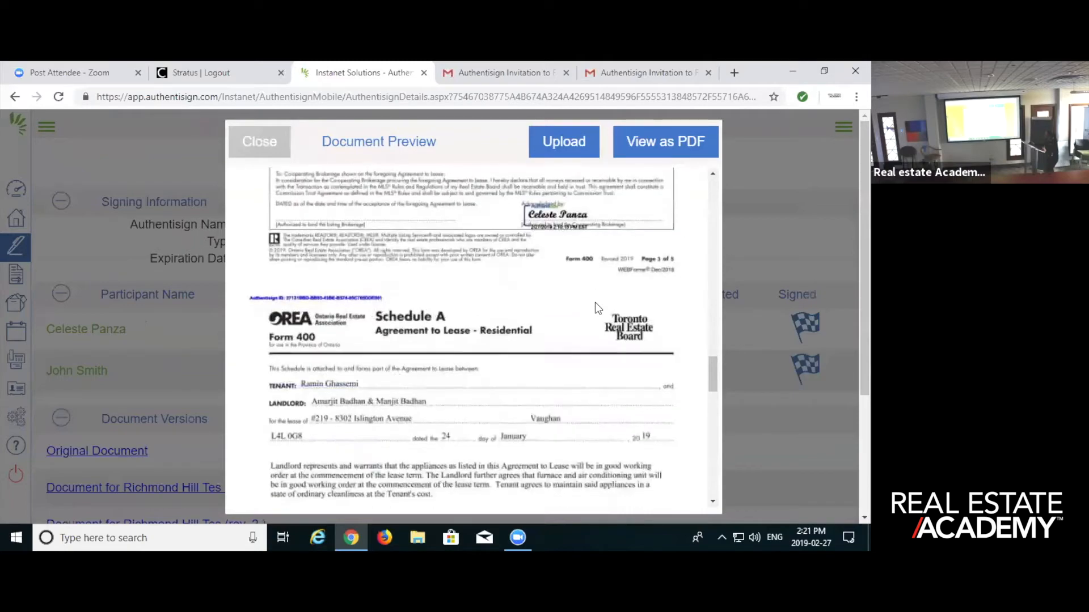
{"action": "scroll", "coordinate": [594, 302], "scroll_direction": "down", "scroll_amount": 8}
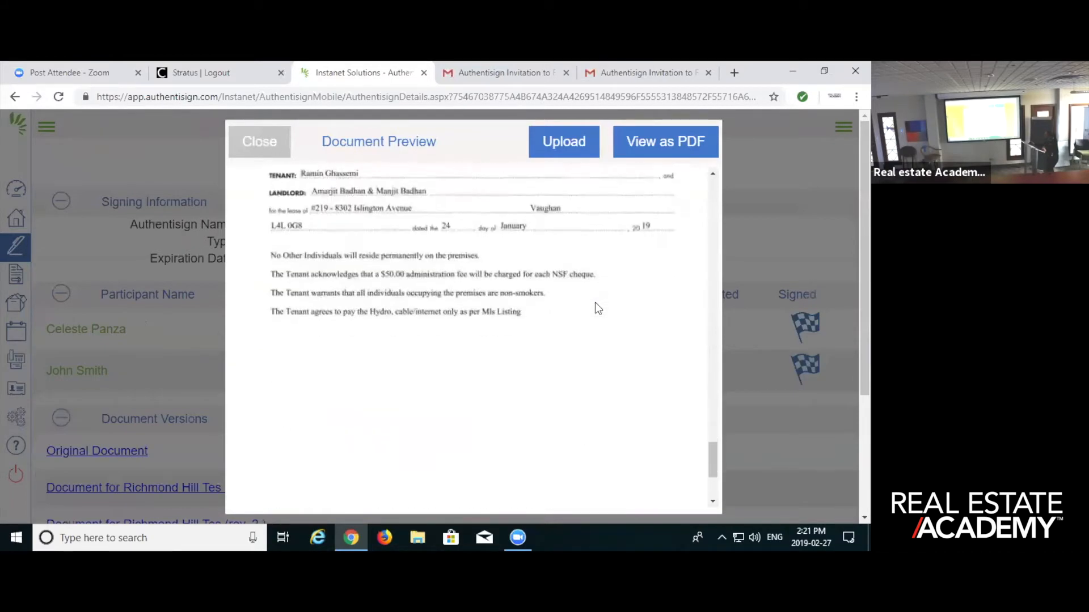
{"action": "scroll", "coordinate": [594, 302], "scroll_direction": "up", "scroll_amount": 7}
{"action": "scroll", "coordinate": [595, 301], "scroll_direction": "down", "scroll_amount": 10}
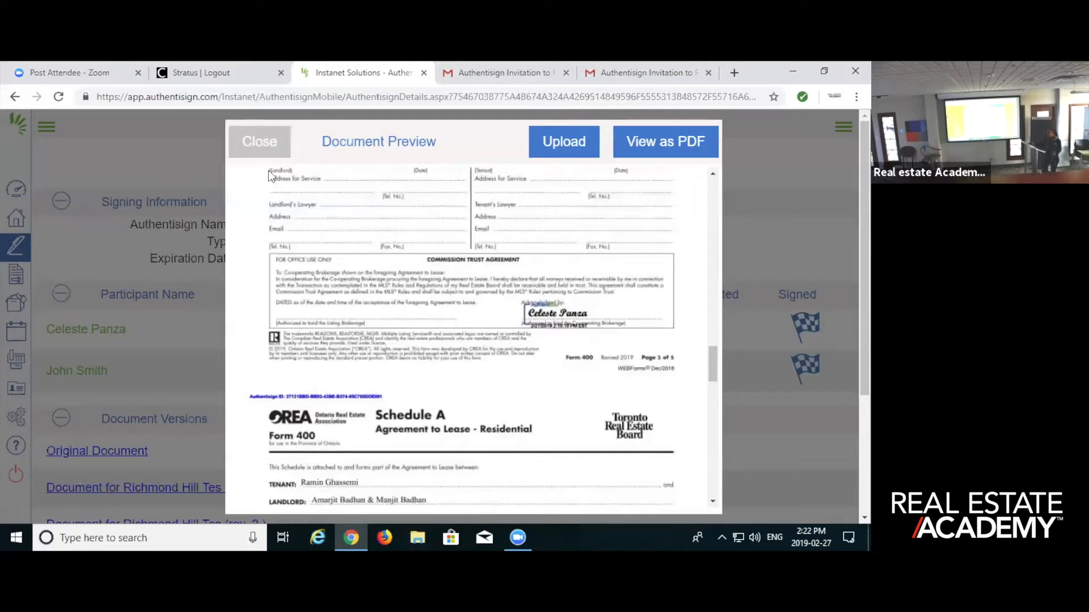
{"action": "left_click", "coordinate": [256, 139]}
- Preview revision 2 of the Richmond Hill Tes document, check the tenant's initials and signature through page 3, and close the preview
{"action": "scroll", "coordinate": [232, 404], "scroll_direction": "down", "scroll_amount": 1}
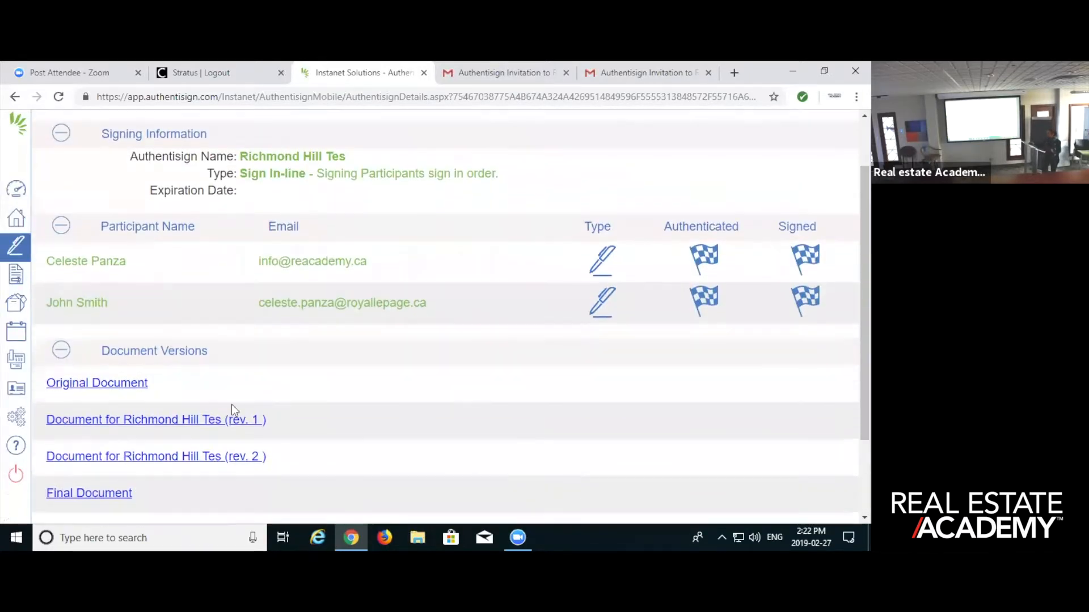
{"action": "scroll", "coordinate": [190, 431], "scroll_direction": "down", "scroll_amount": 1}
{"action": "left_click", "coordinate": [216, 390]}
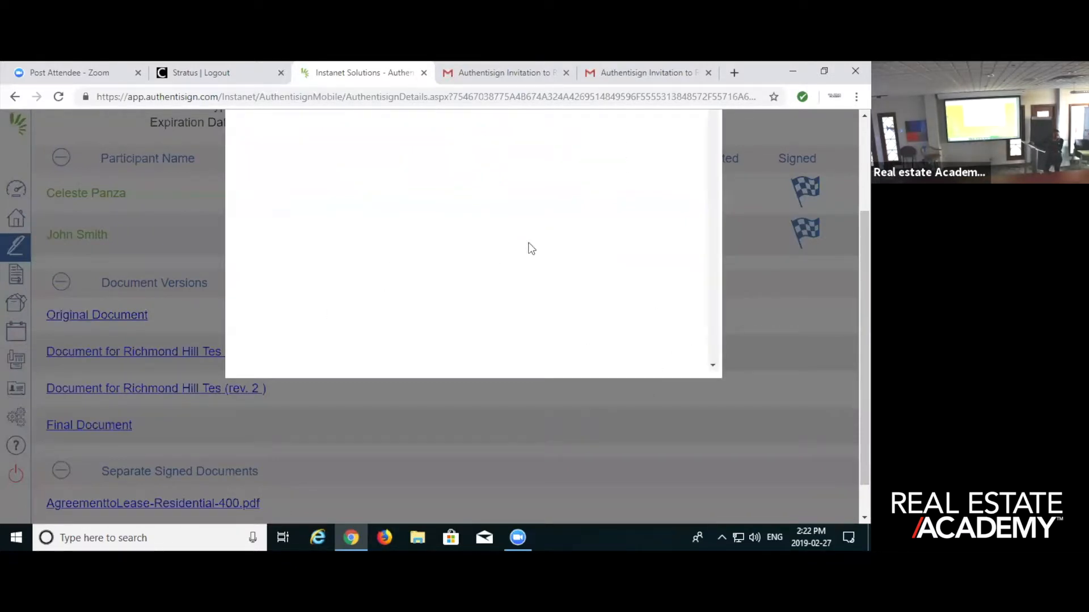
{"action": "scroll", "coordinate": [526, 247], "scroll_direction": "down", "scroll_amount": 1}
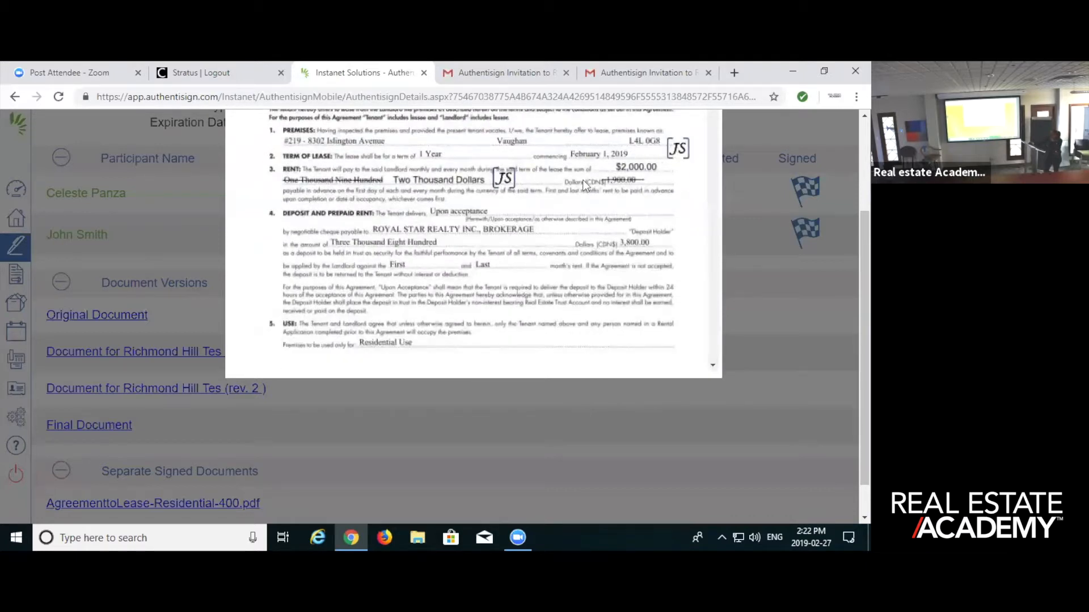
{"action": "scroll", "coordinate": [524, 199], "scroll_direction": "down", "scroll_amount": 4}
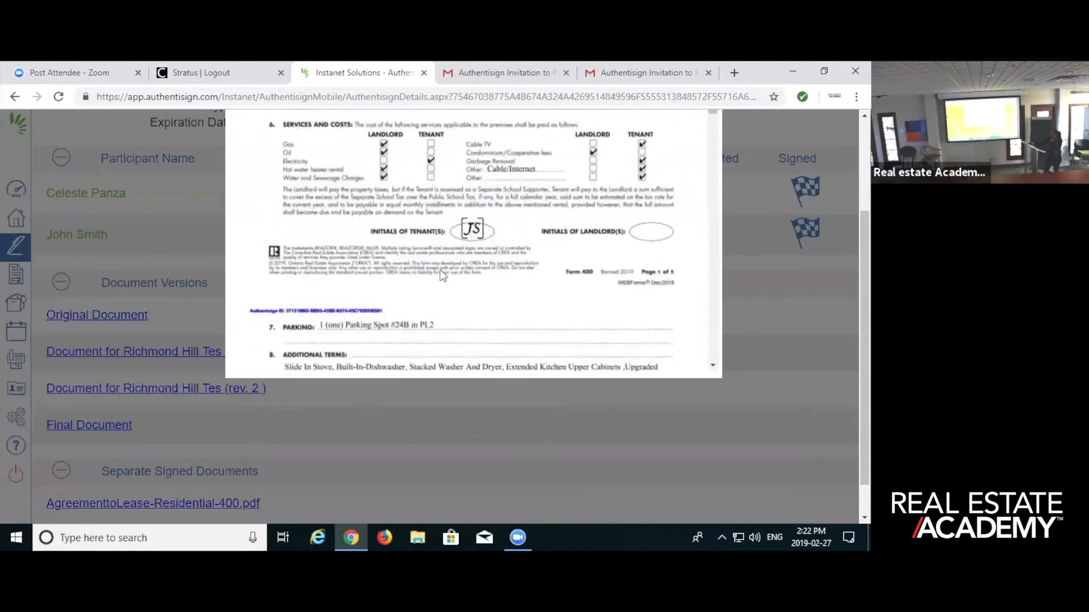
{"action": "scroll", "coordinate": [478, 244], "scroll_direction": "down", "scroll_amount": 8}
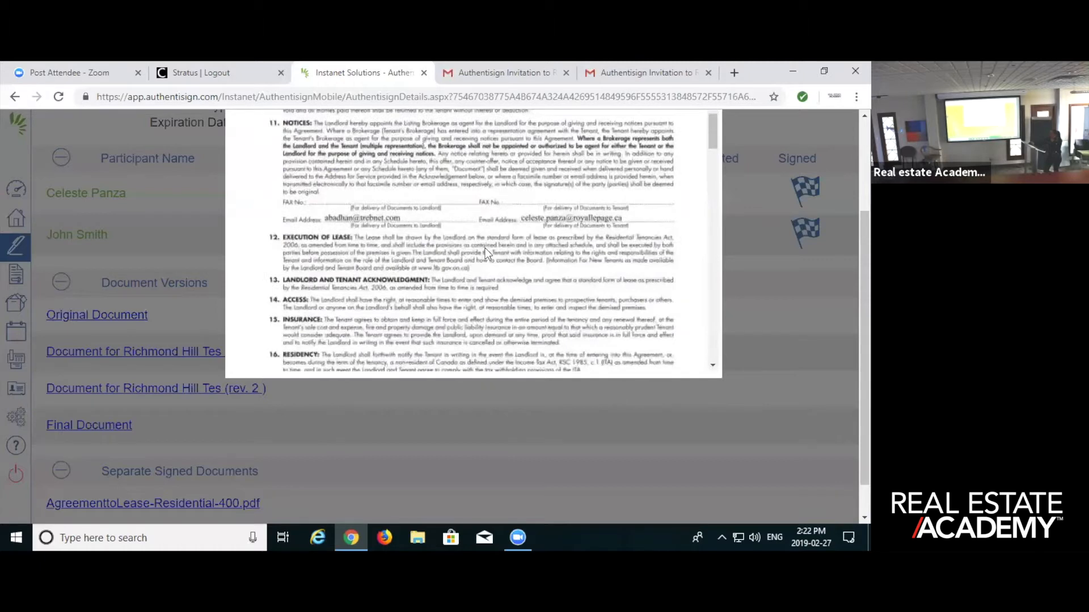
{"action": "scroll", "coordinate": [485, 247], "scroll_direction": "down", "scroll_amount": 2}
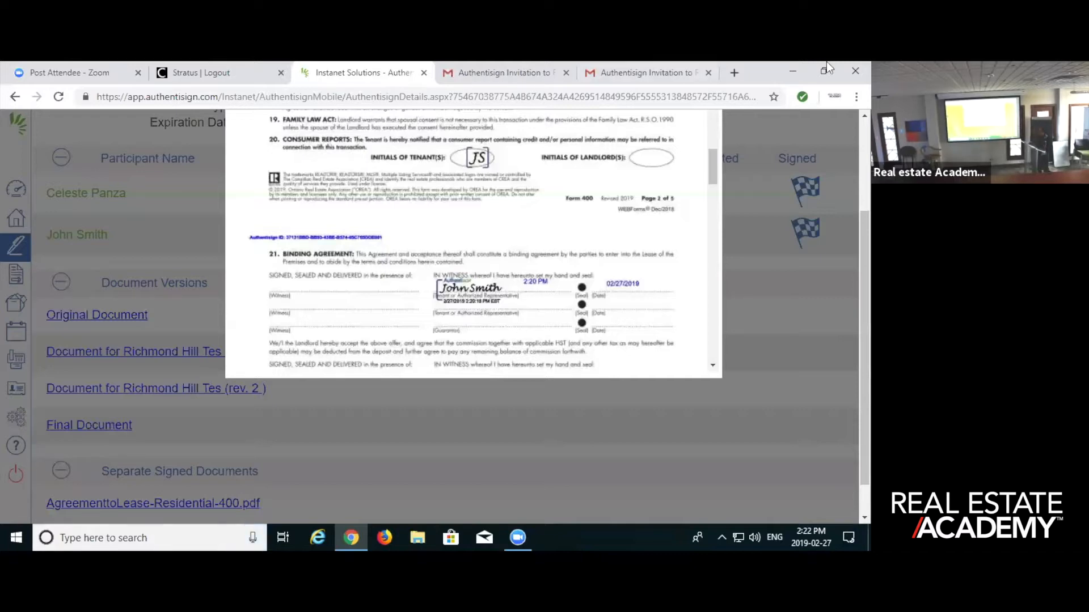
{"action": "scroll", "coordinate": [387, 335], "scroll_direction": "up", "scroll_amount": 3}
{"action": "scroll", "coordinate": [387, 335], "scroll_direction": "up", "scroll_amount": 15}
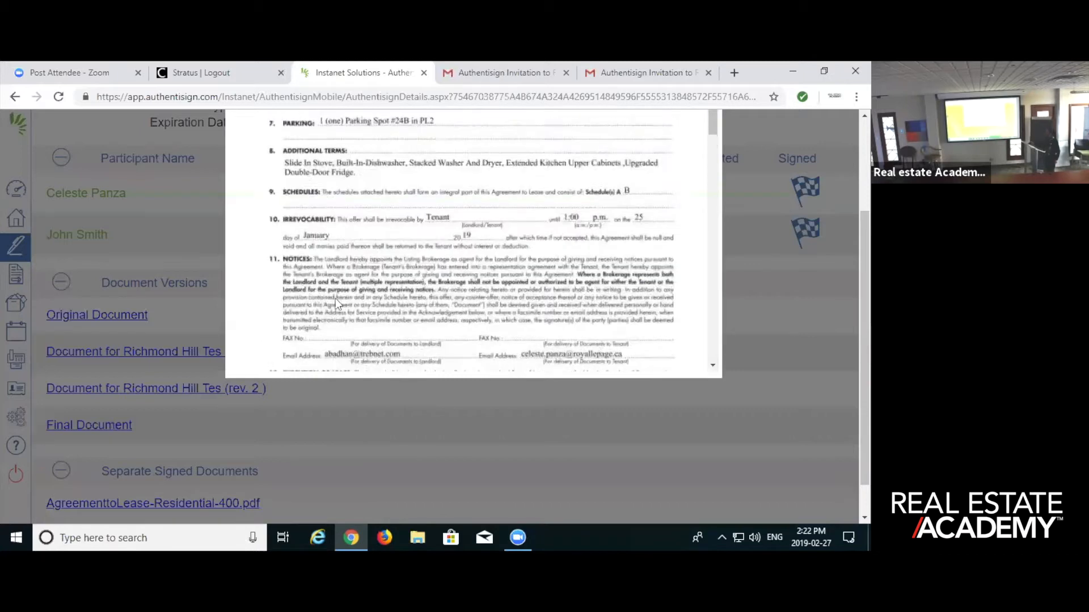
{"action": "left_click", "coordinate": [256, 143]}
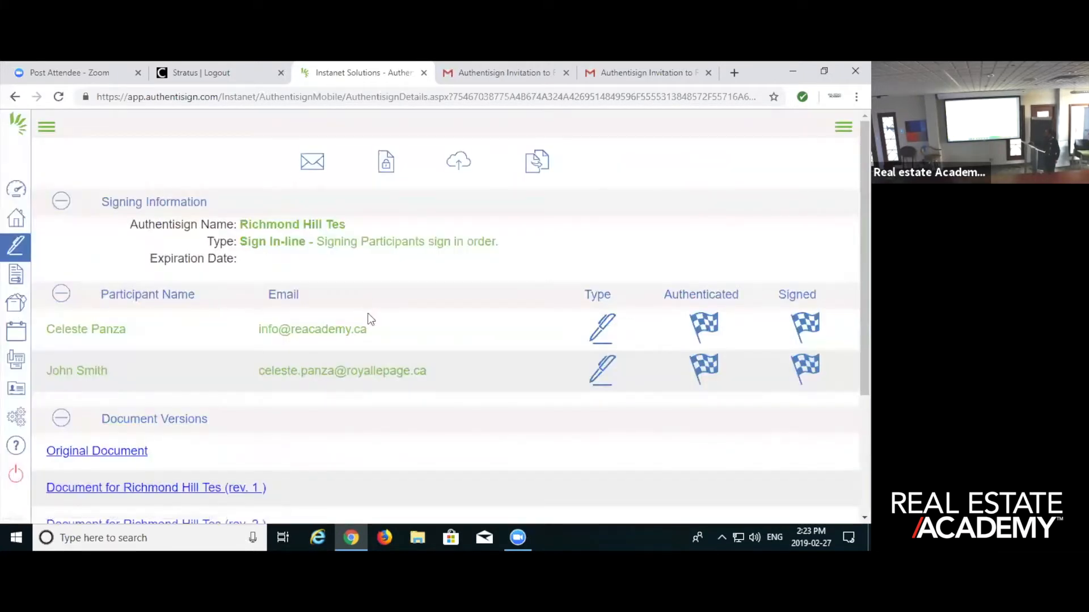
- Preview the Final Document and examine the tenant's initials and signature from page 1 to the Binding Agreement on page 3
{"action": "scroll", "coordinate": [369, 316], "scroll_direction": "down", "scroll_amount": 3}
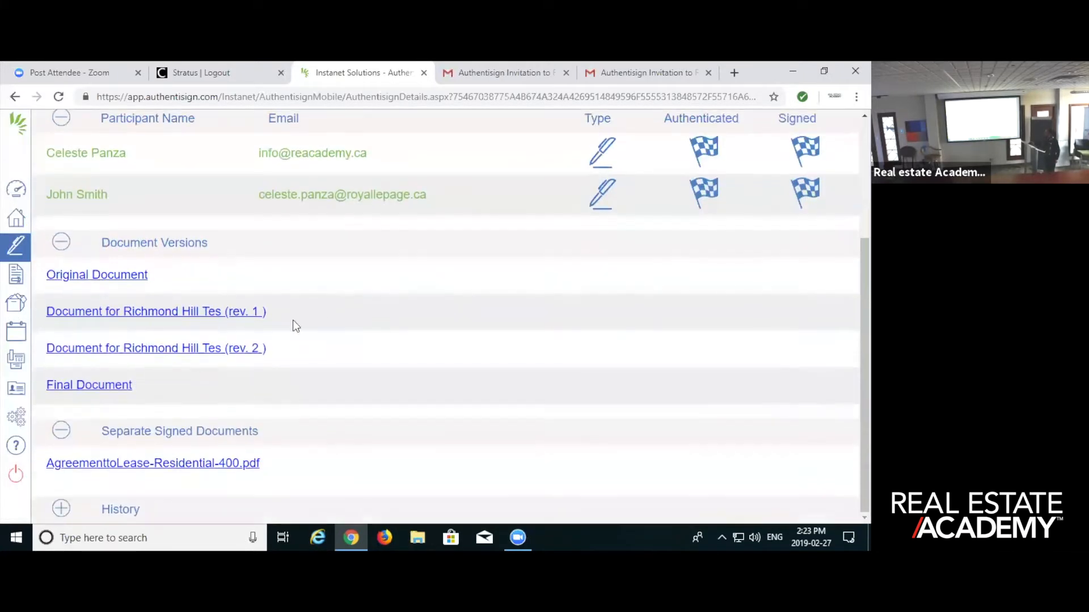
{"action": "left_click", "coordinate": [102, 383]}
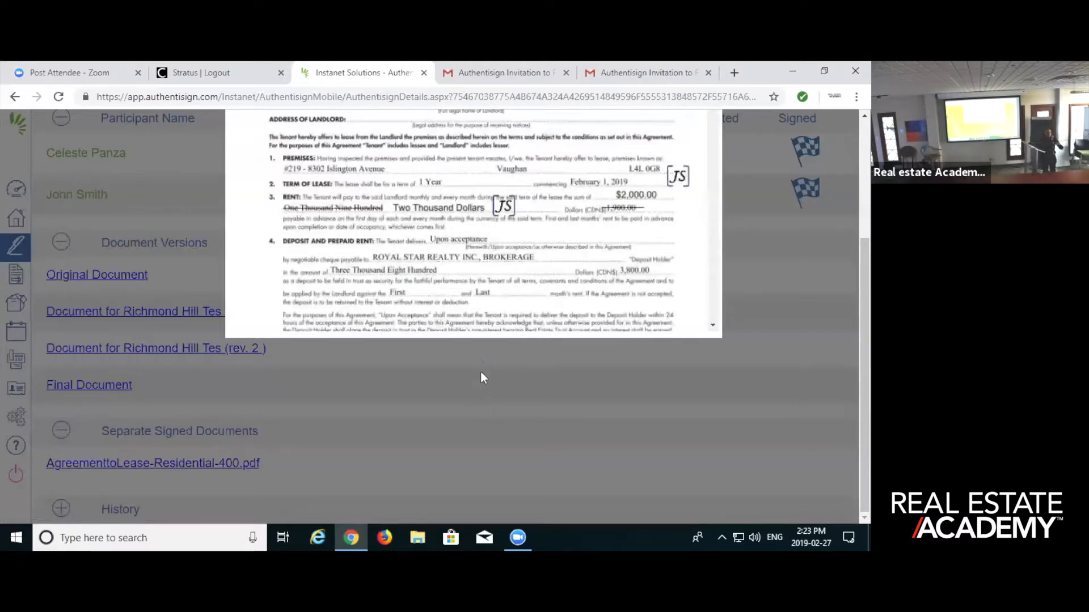
{"action": "scroll", "coordinate": [482, 334], "scroll_direction": "up", "scroll_amount": 3}
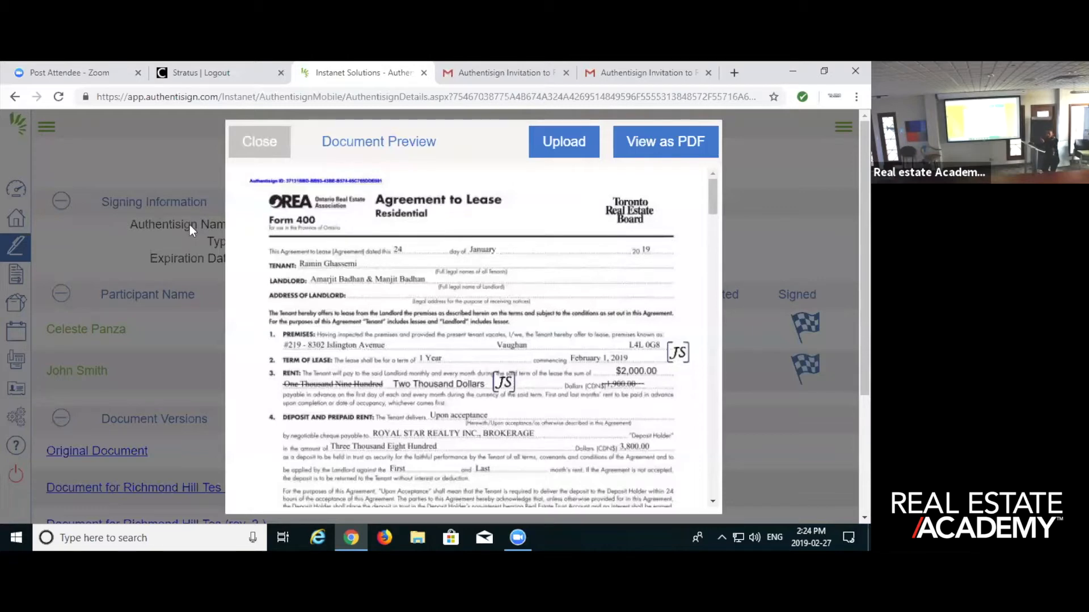
{"action": "scroll", "coordinate": [536, 401], "scroll_direction": "down", "scroll_amount": 3}
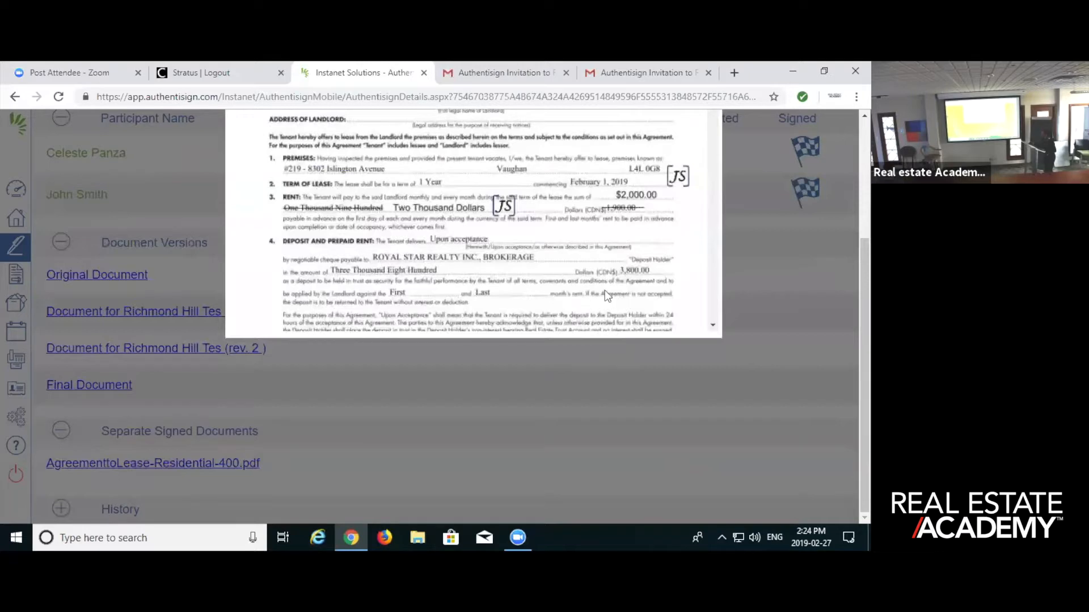
{"action": "scroll", "coordinate": [604, 290], "scroll_direction": "up", "scroll_amount": 5}
{"action": "scroll", "coordinate": [537, 306], "scroll_direction": "down", "scroll_amount": 5}
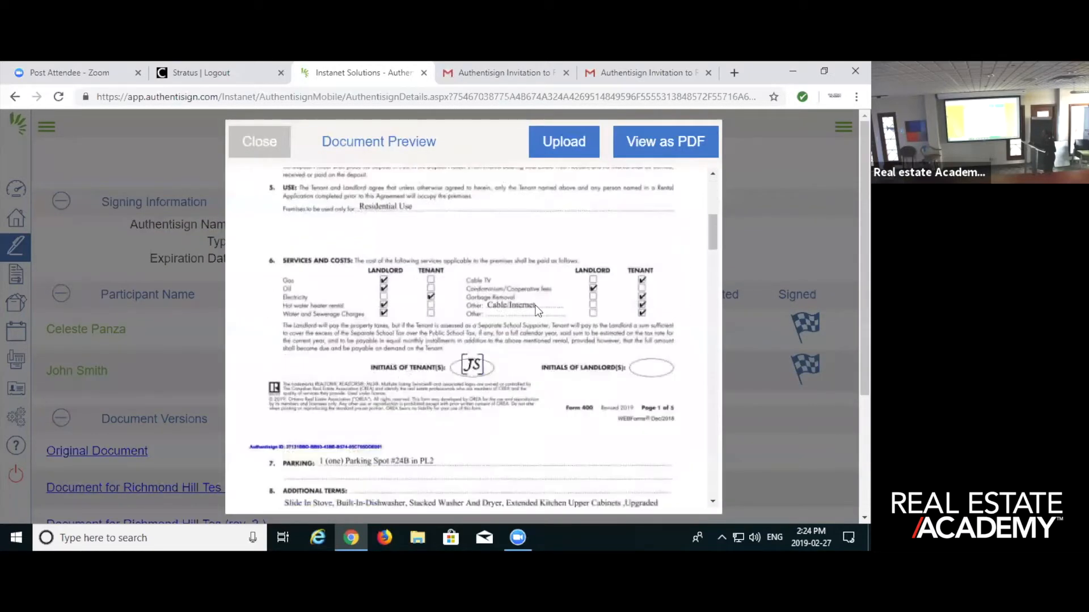
{"action": "scroll", "coordinate": [537, 309], "scroll_direction": "down", "scroll_amount": 3}
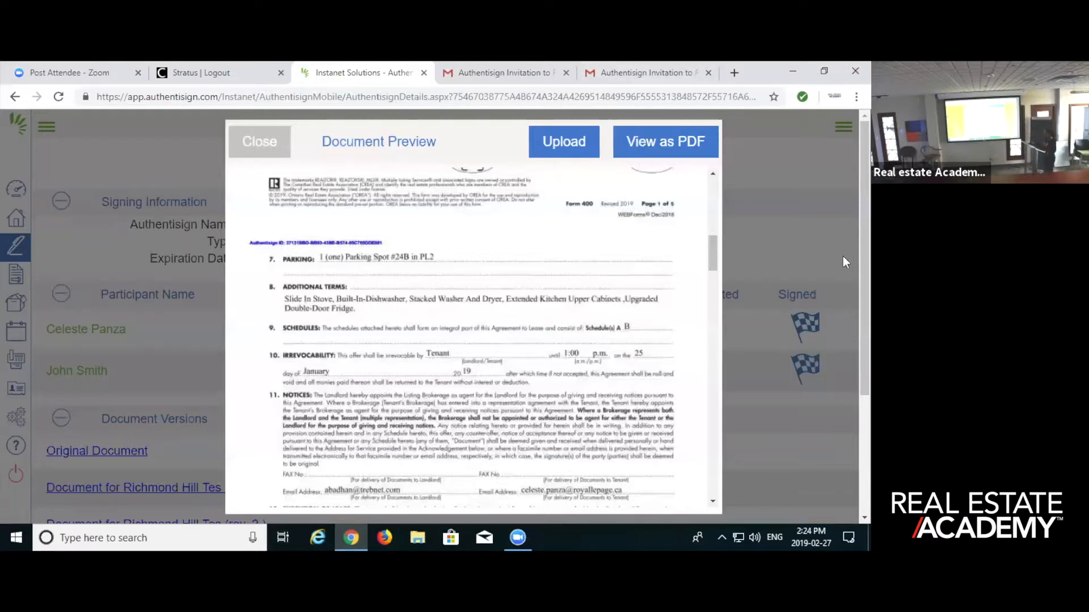
{"action": "scroll", "coordinate": [395, 338], "scroll_direction": "down", "scroll_amount": 3}
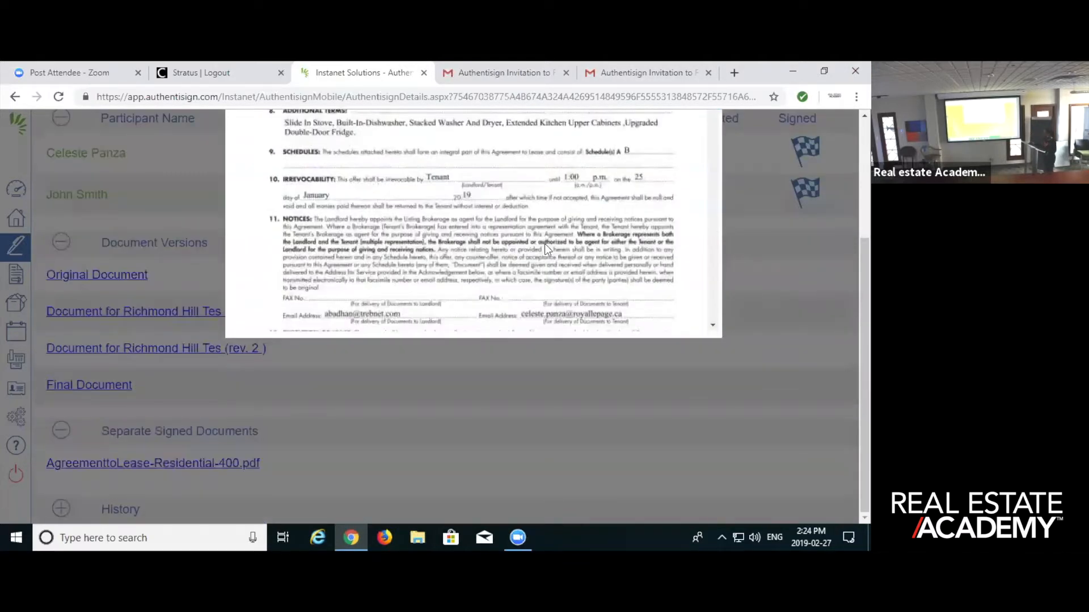
{"action": "scroll", "coordinate": [567, 250], "scroll_direction": "up", "scroll_amount": 6}
{"action": "scroll", "coordinate": [574, 251], "scroll_direction": "down", "scroll_amount": 3}
{"action": "scroll", "coordinate": [578, 252], "scroll_direction": "down", "scroll_amount": 10}
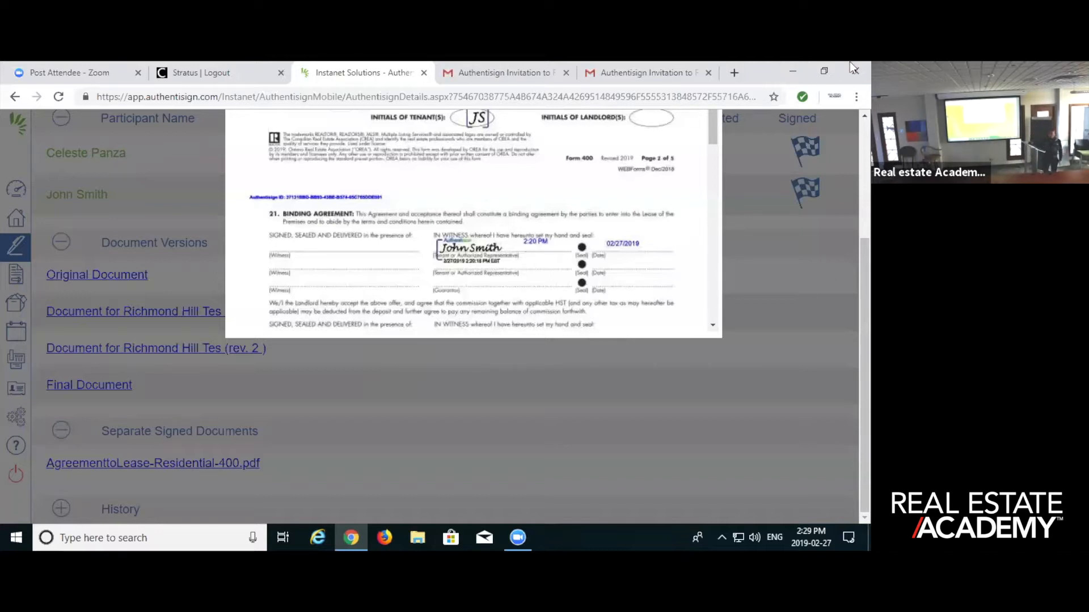
- Check the cloud storage services offered for uploading the Final Document, and return to its preview
{"action": "scroll", "coordinate": [603, 373], "scroll_direction": "up", "scroll_amount": 3}
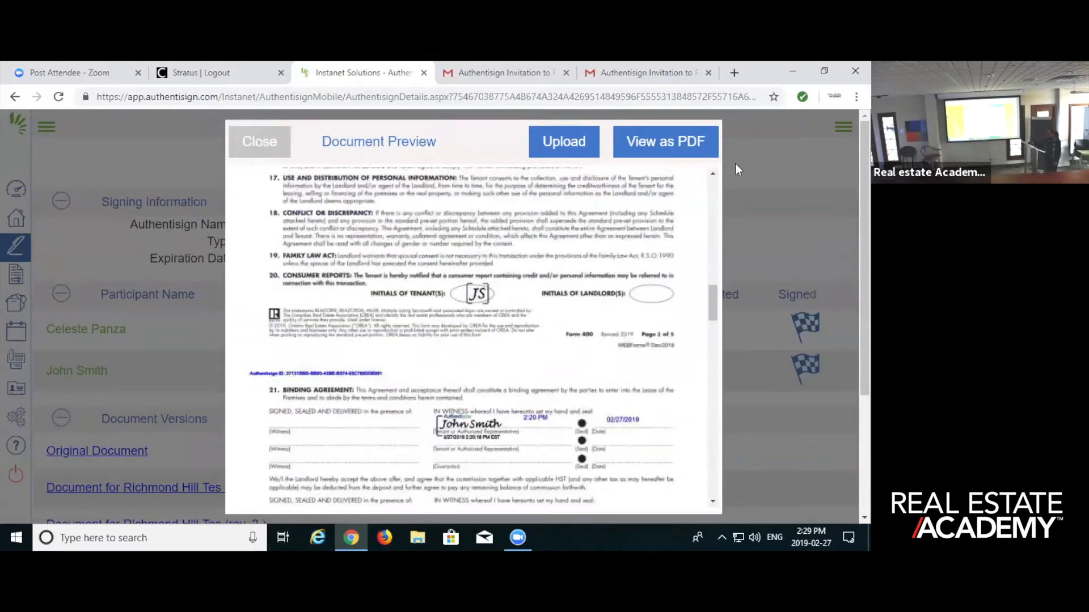
{"action": "left_click", "coordinate": [558, 139]}
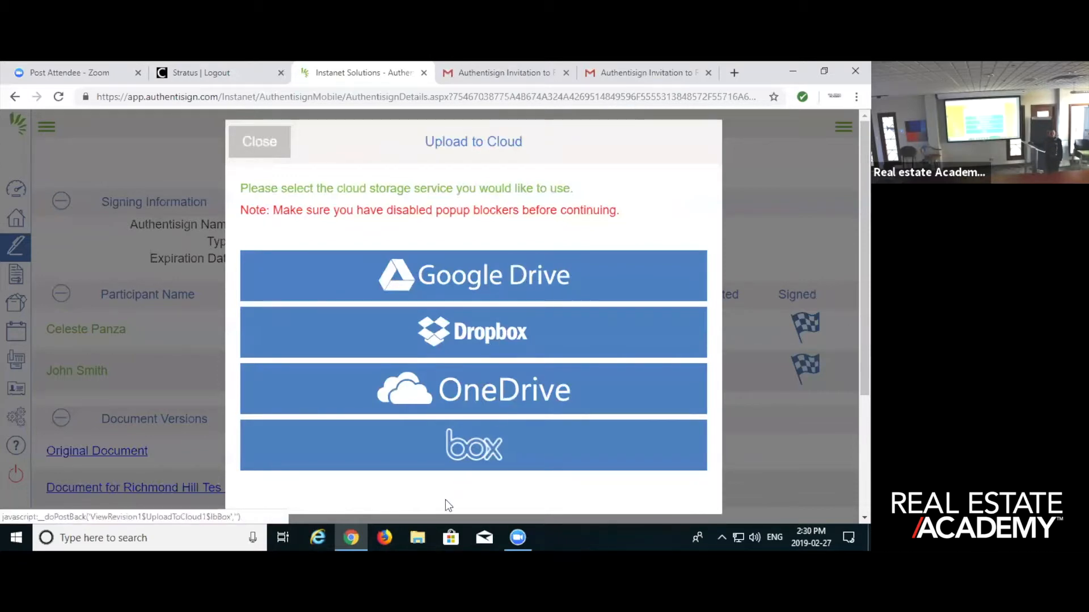
{"action": "left_click", "coordinate": [252, 141]}
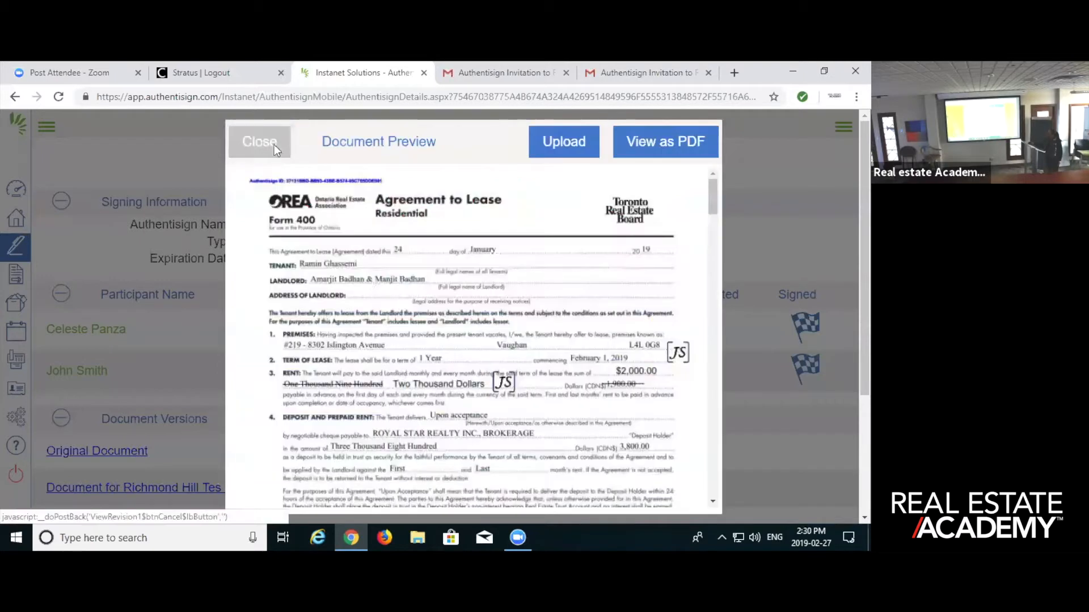
- Open the Final Document as a PDF and look at its download and print options
{"action": "left_click", "coordinate": [664, 141]}
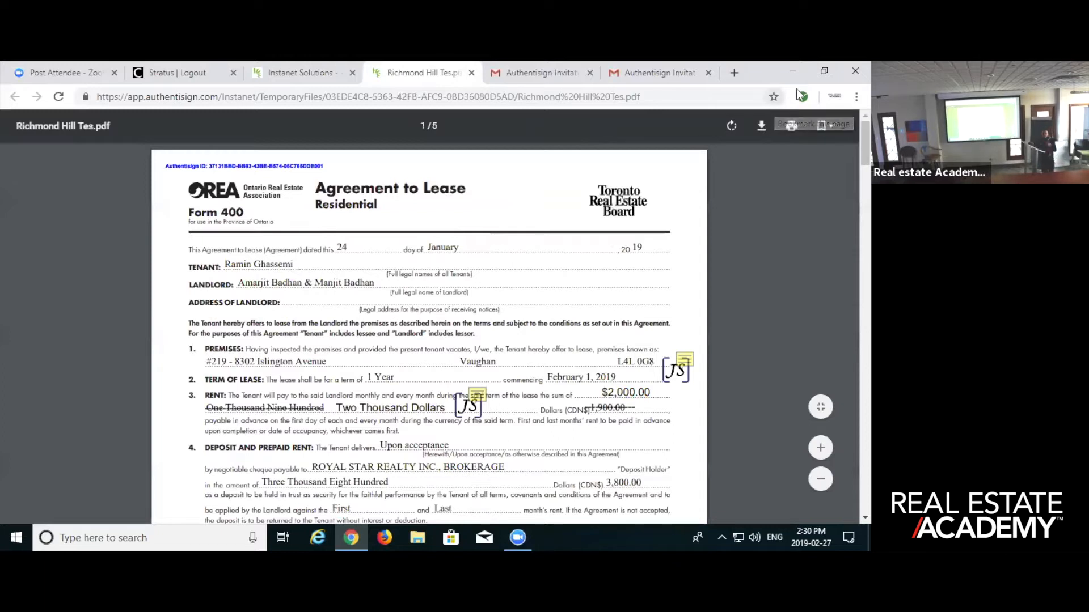
{"action": "mouse_move", "coordinate": [790, 111]}
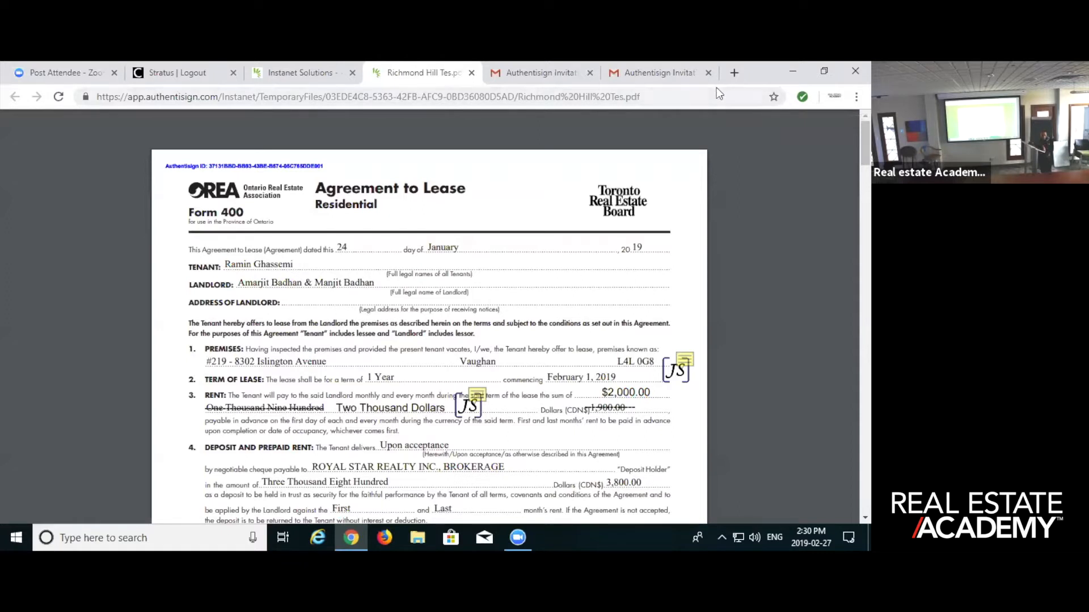
{"action": "mouse_move", "coordinate": [708, 116]}
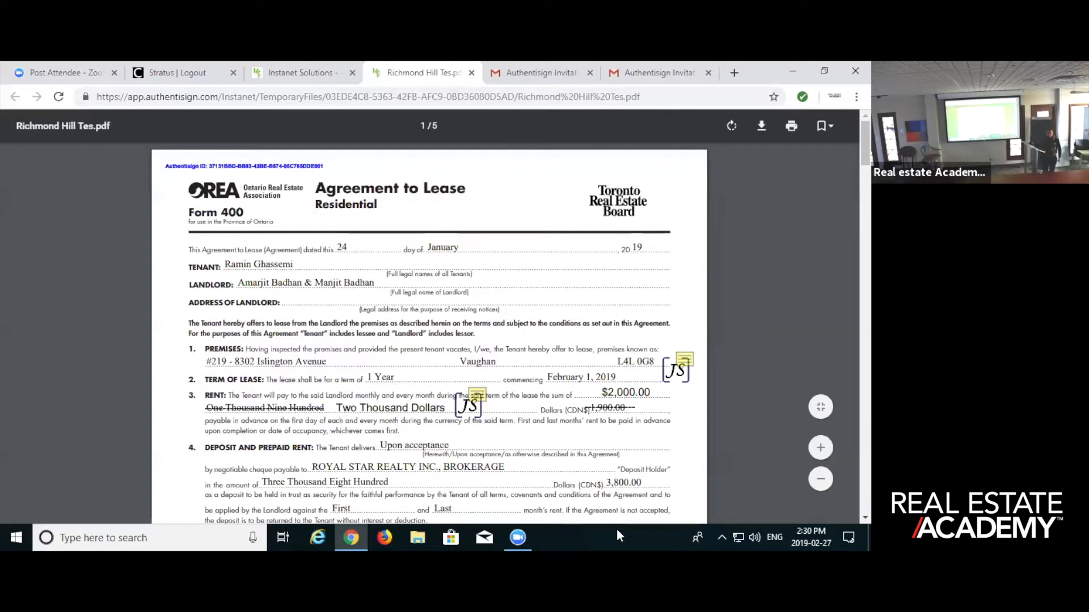
{"action": "mouse_move", "coordinate": [507, 536]}
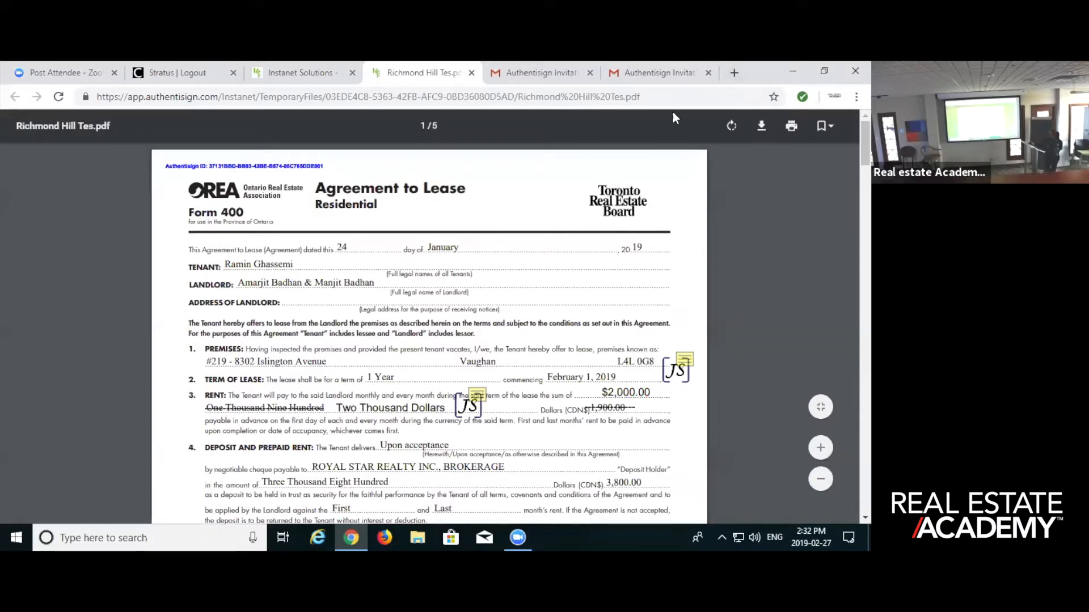
- Close one of the invitation e-mails and the Final Document preview to get back to the signing's details
{"action": "left_click", "coordinate": [709, 73]}
{"action": "left_click", "coordinate": [366, 75]}
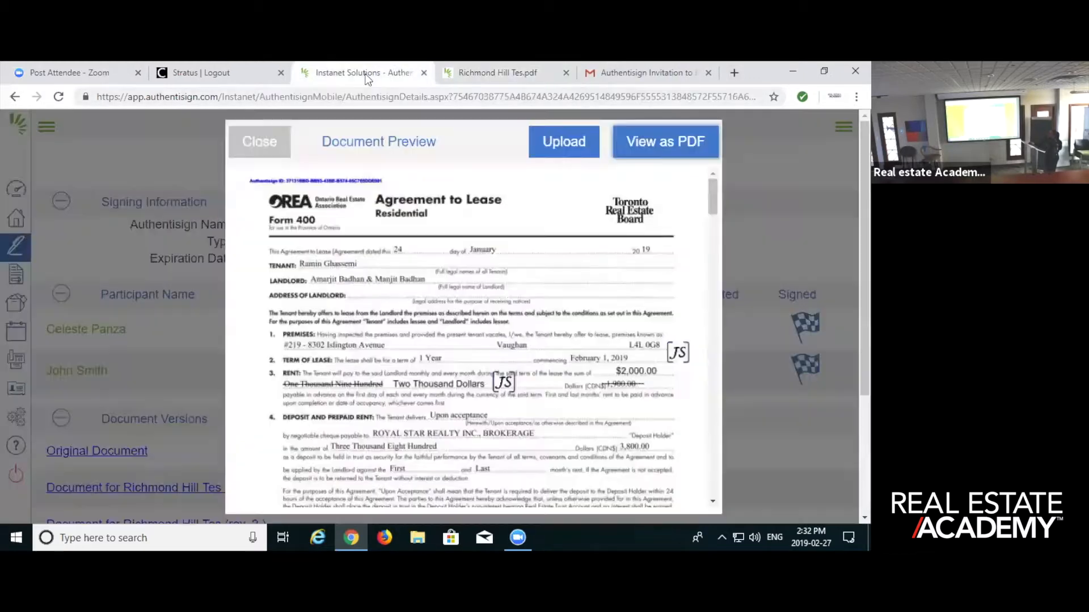
{"action": "left_click", "coordinate": [265, 148]}
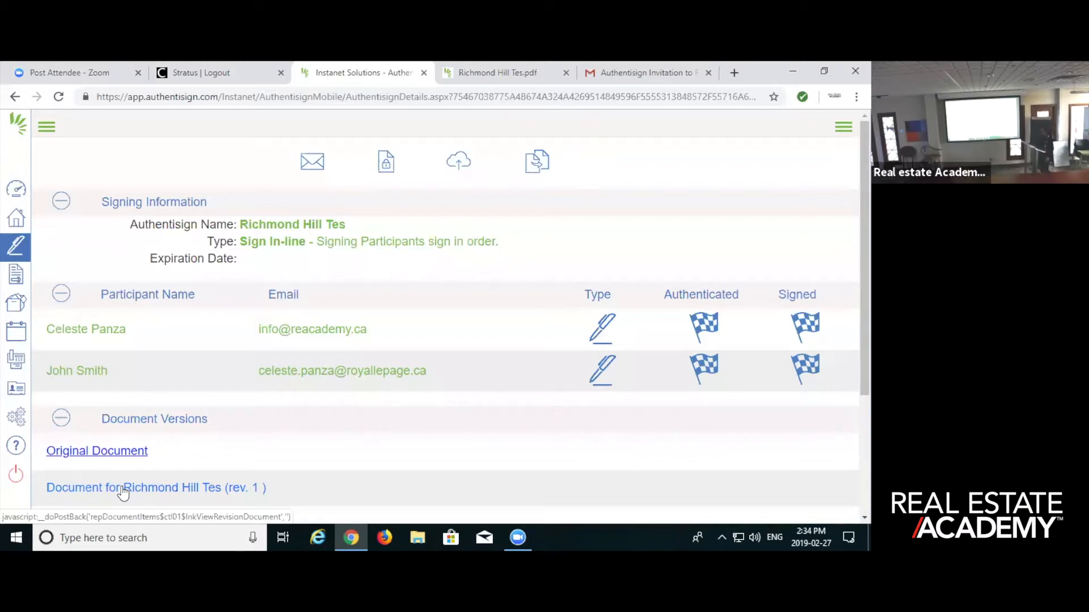
{"action": "left_click", "coordinate": [123, 494]}
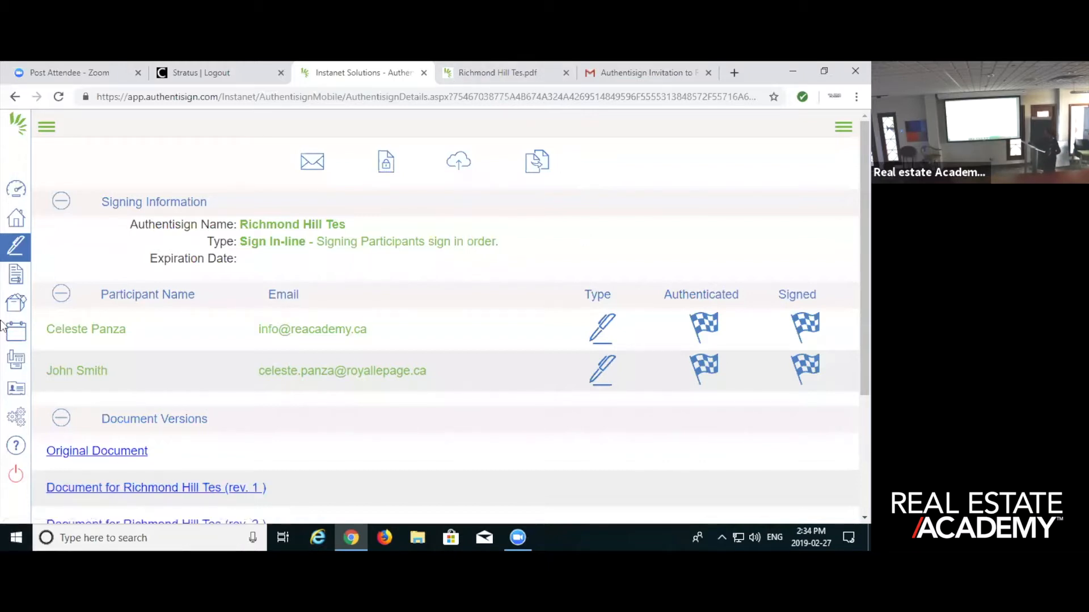
- Look at the individual form folders in InstanetForms and return to the list of Authentisign signings
{"action": "left_click", "coordinate": [16, 248]}
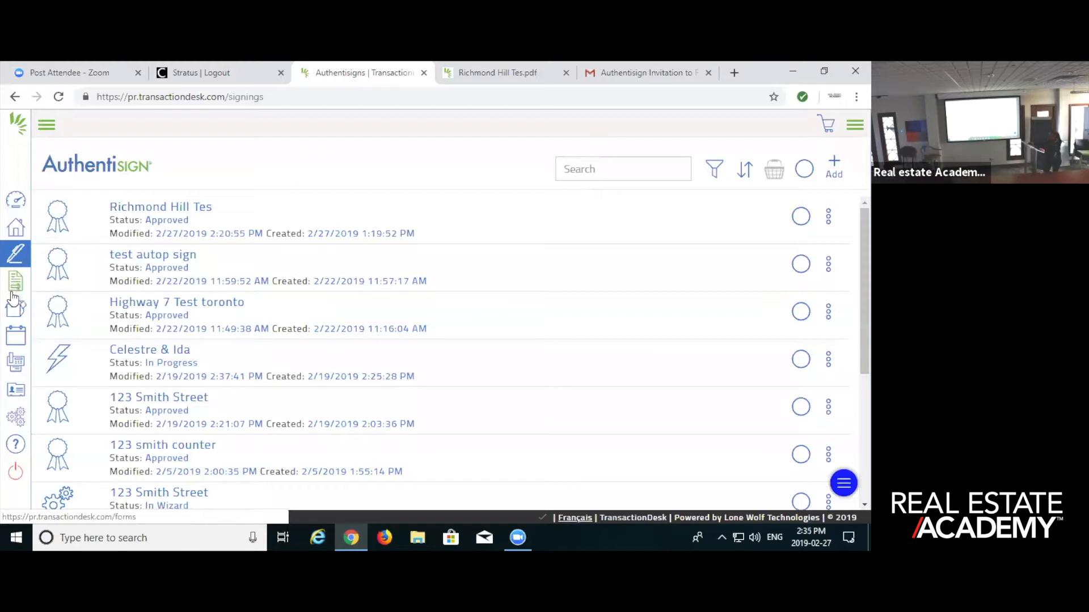
{"action": "left_click", "coordinate": [16, 282]}
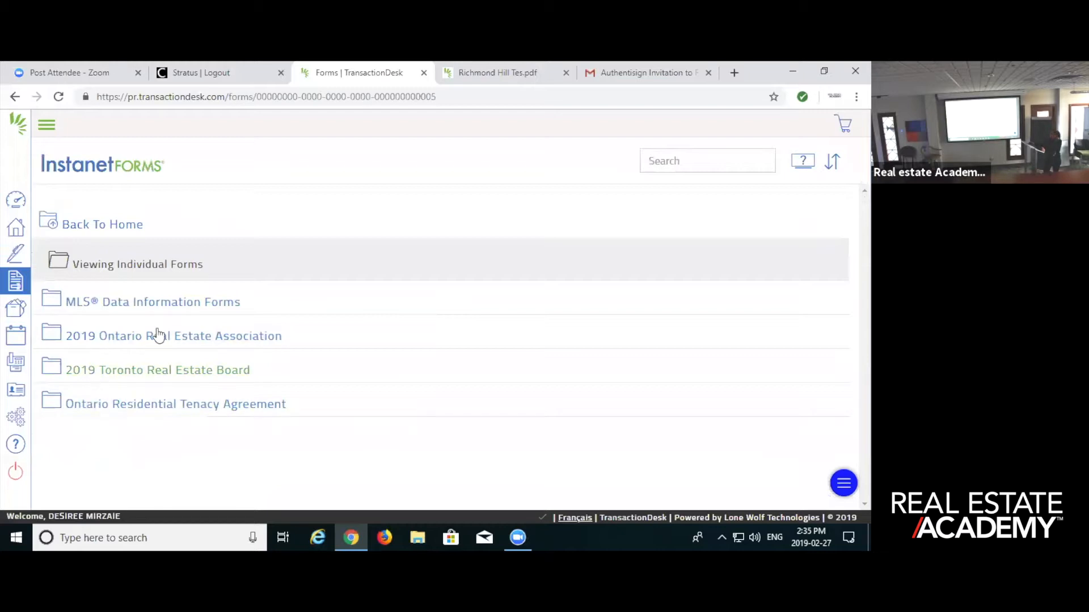
{"action": "left_click", "coordinate": [17, 254]}
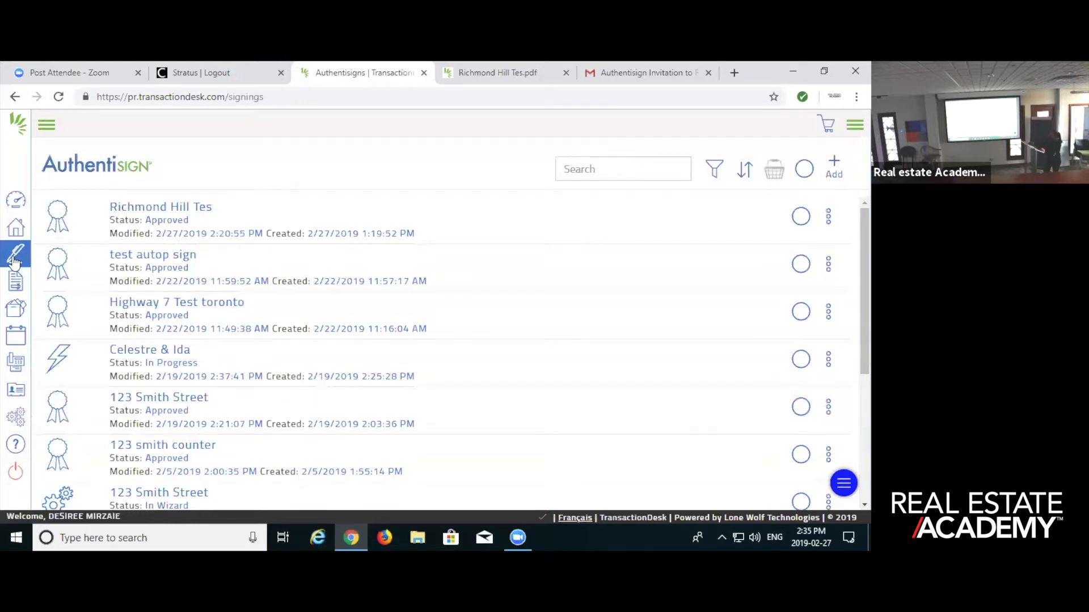
- Start a new signing from the Member Dashboard with the name "signback", and discard it without saving
{"action": "left_click", "coordinate": [17, 203]}
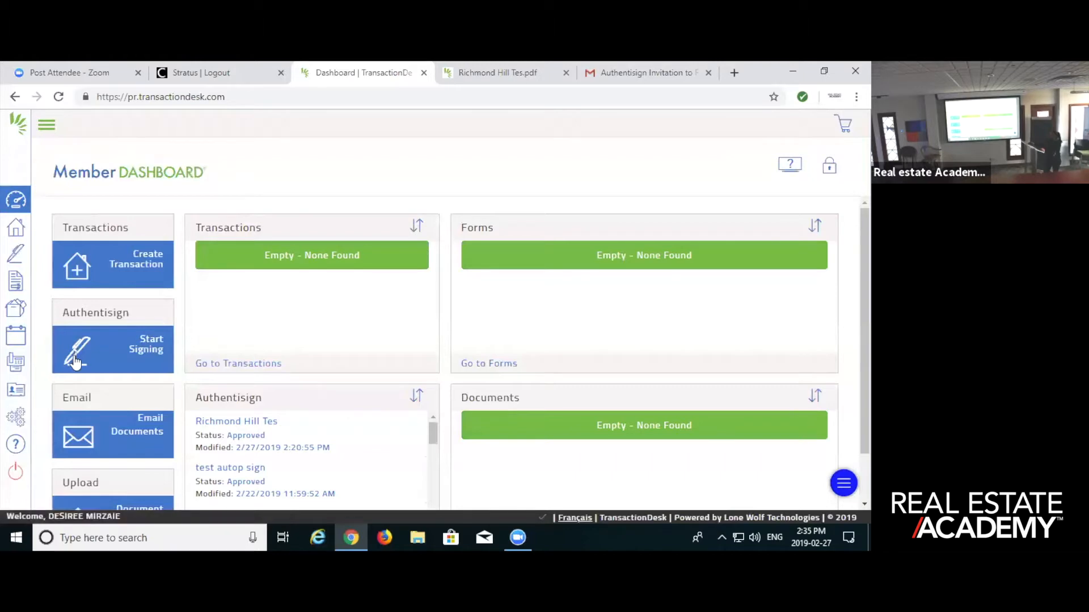
{"action": "left_click", "coordinate": [72, 348]}
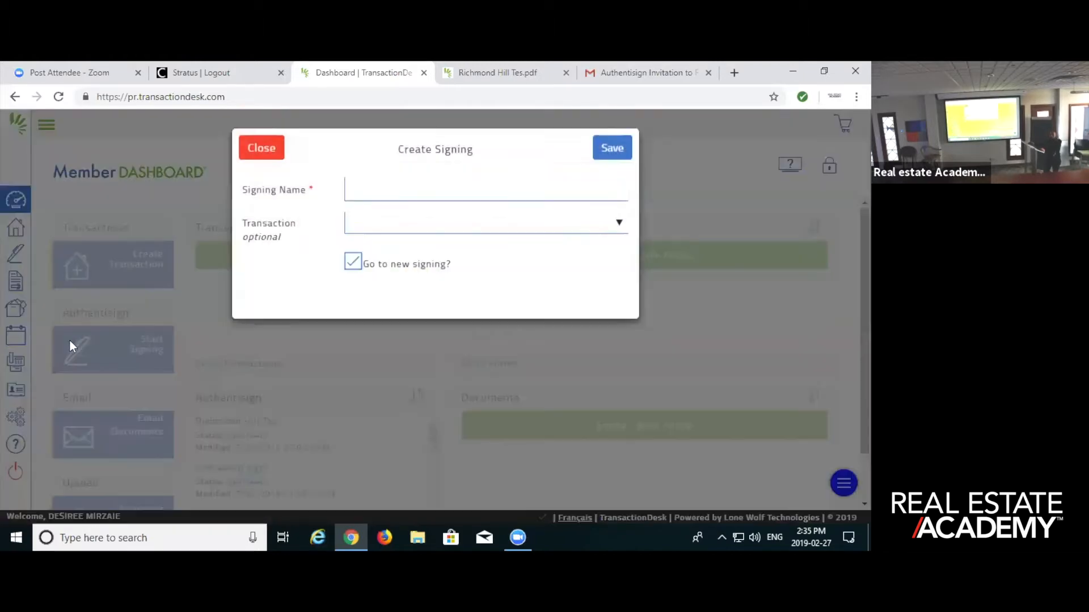
{"action": "left_click", "coordinate": [350, 186]}
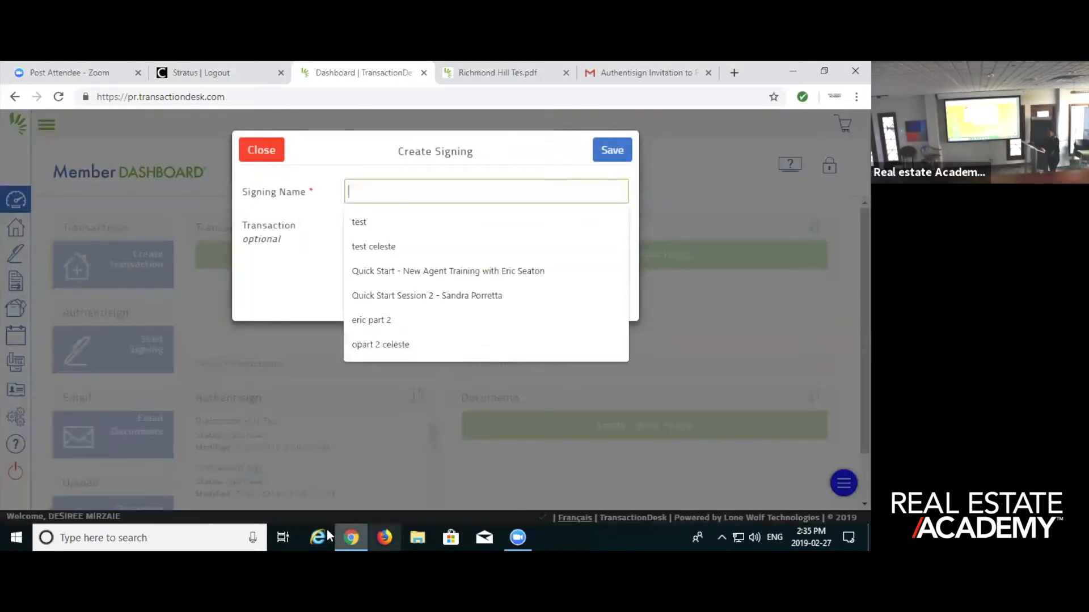
{"action": "type", "text": "signback"}
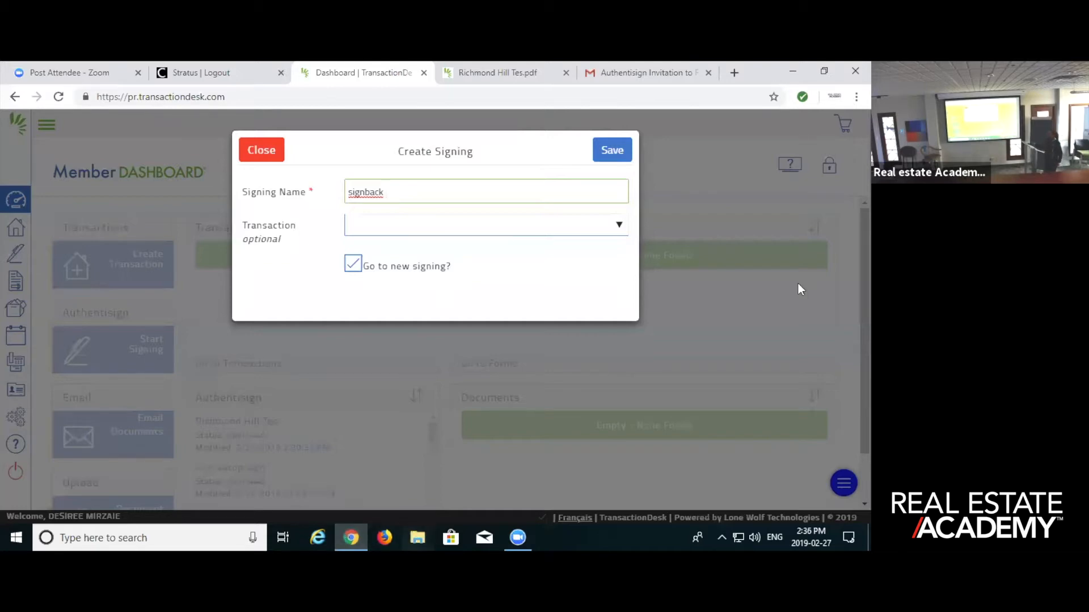
{"action": "left_click", "coordinate": [255, 149]}
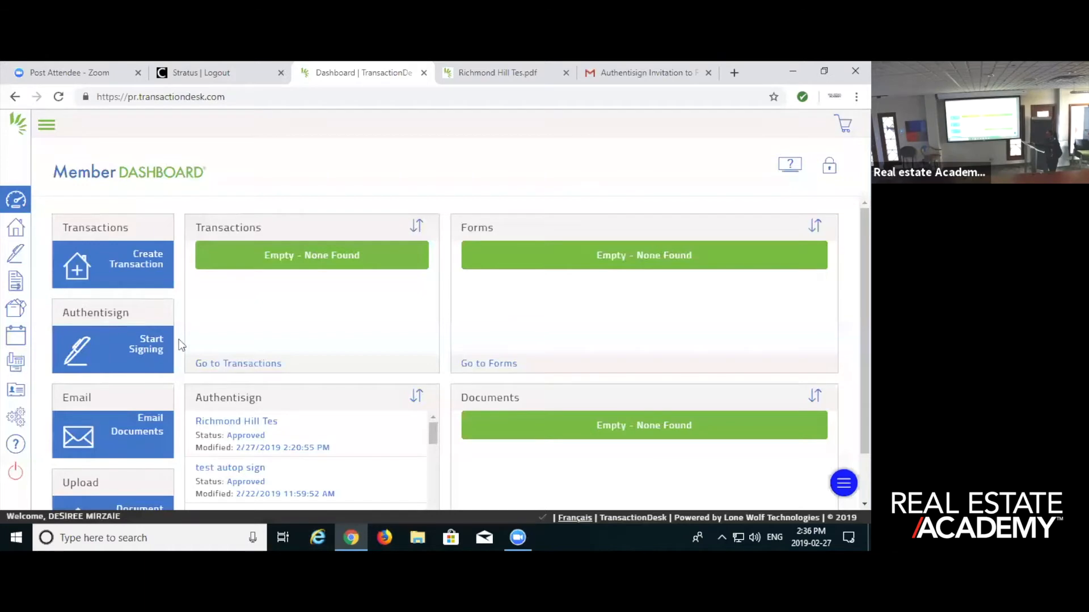
- Open the Richmond Hill Tes signing from the list of Authentisign signings
{"action": "left_click", "coordinate": [15, 253]}
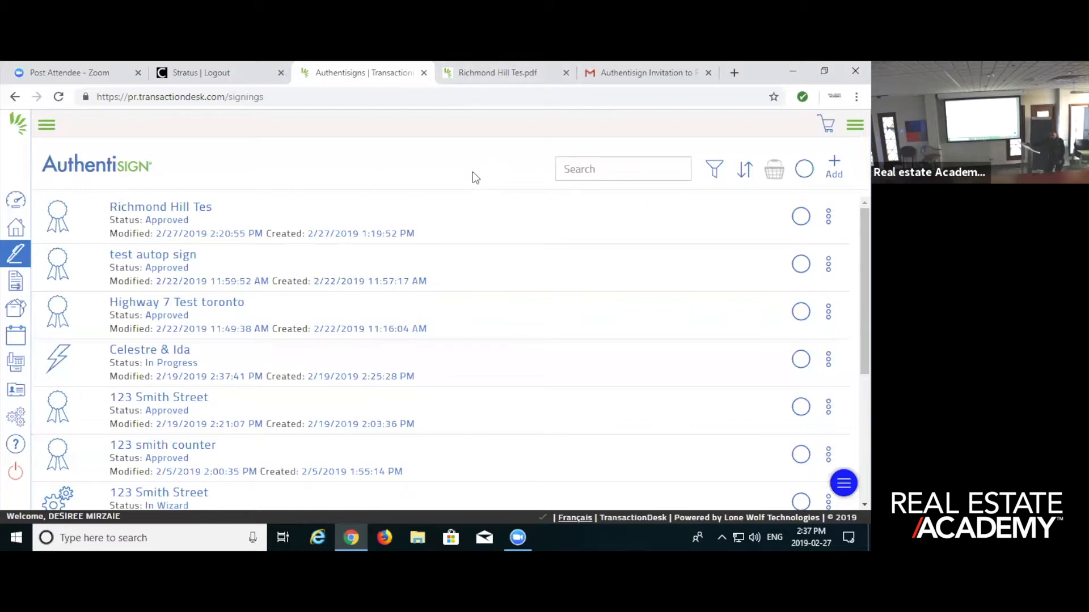
{"action": "left_click", "coordinate": [198, 207]}
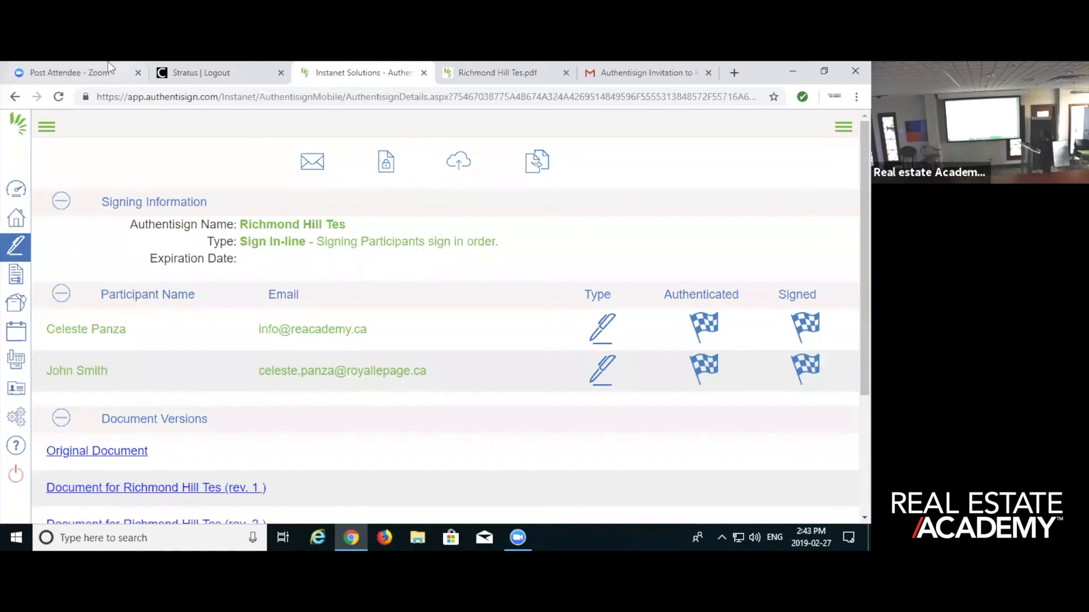
- Log back in to Stratus by entering the user ID, PIN and authenticator password
{"action": "left_click", "coordinate": [224, 72]}
{"action": "left_click", "coordinate": [436, 188]}
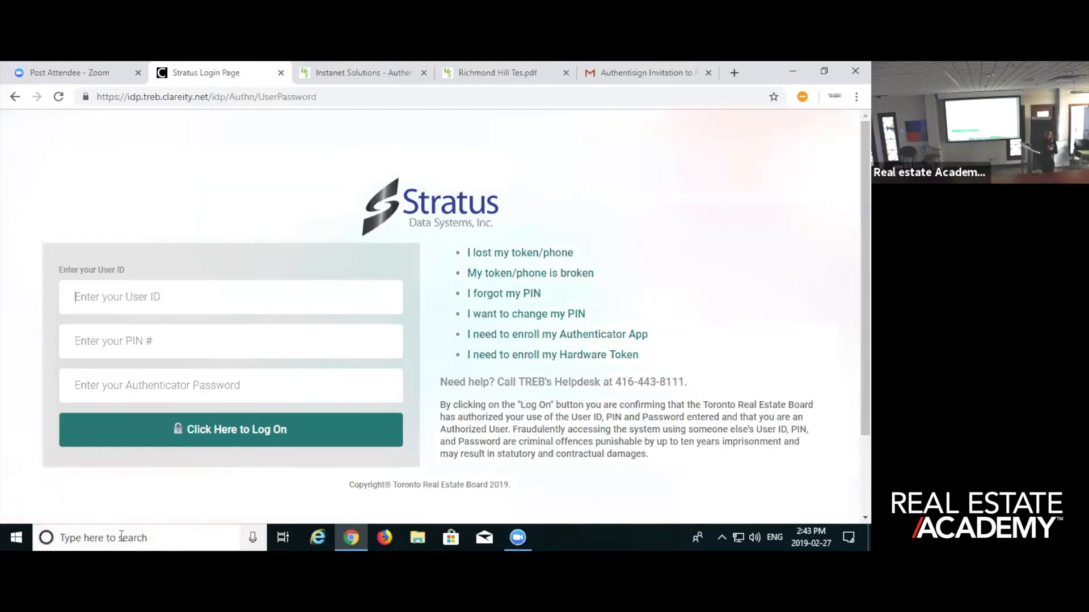
{"action": "type", "text": "•••••••"}
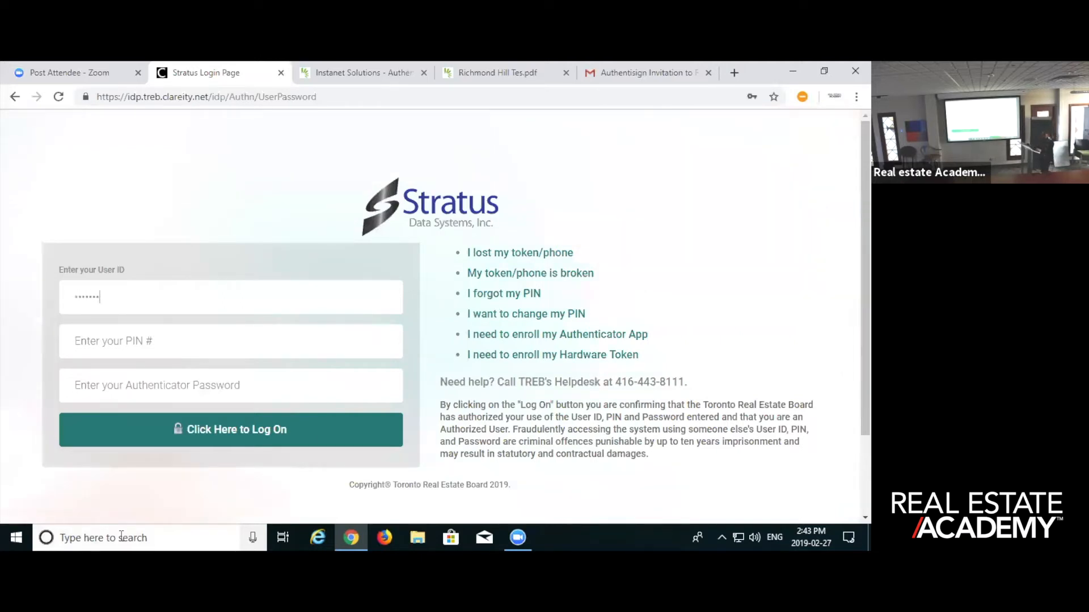
{"action": "key", "text": "Tab"}
{"action": "type", "text": "••••"}
{"action": "key", "text": "Tab"}
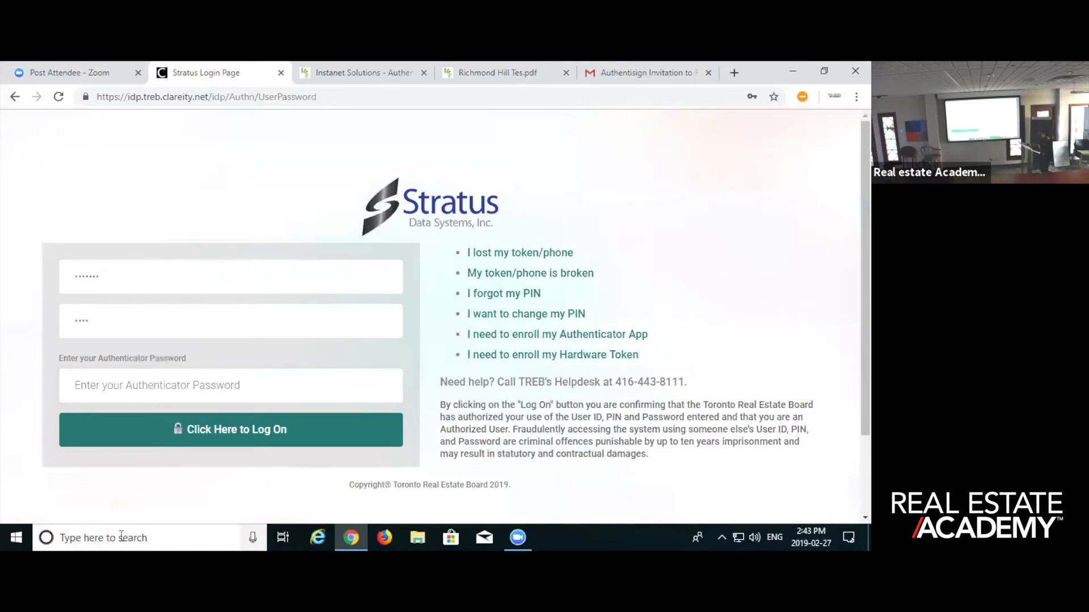
{"action": "type", "text": "••"}
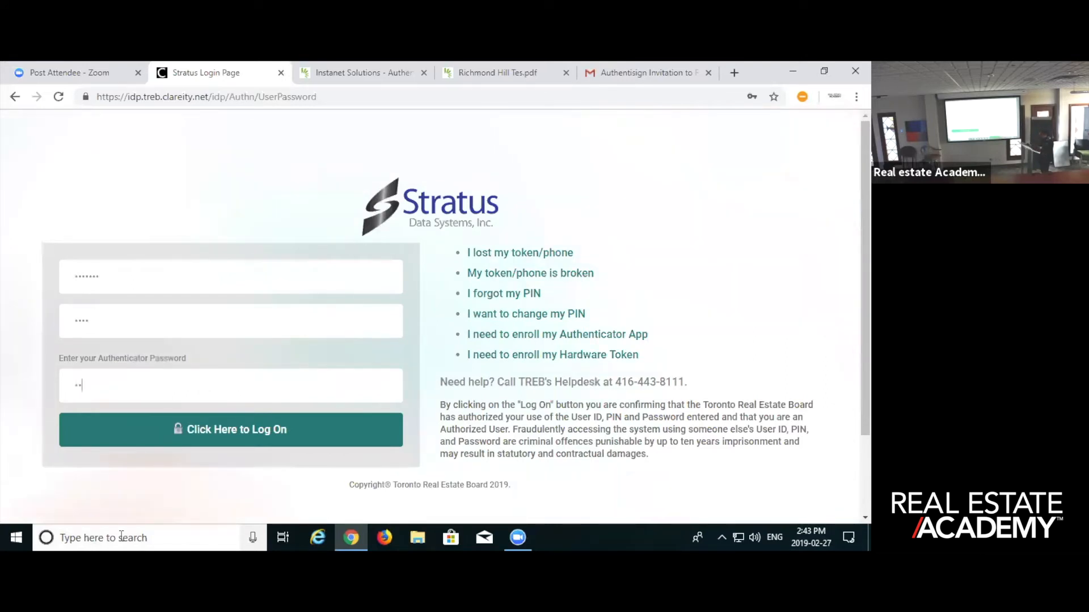
{"action": "type", "text": "••••"}
{"action": "key", "text": "Return"}
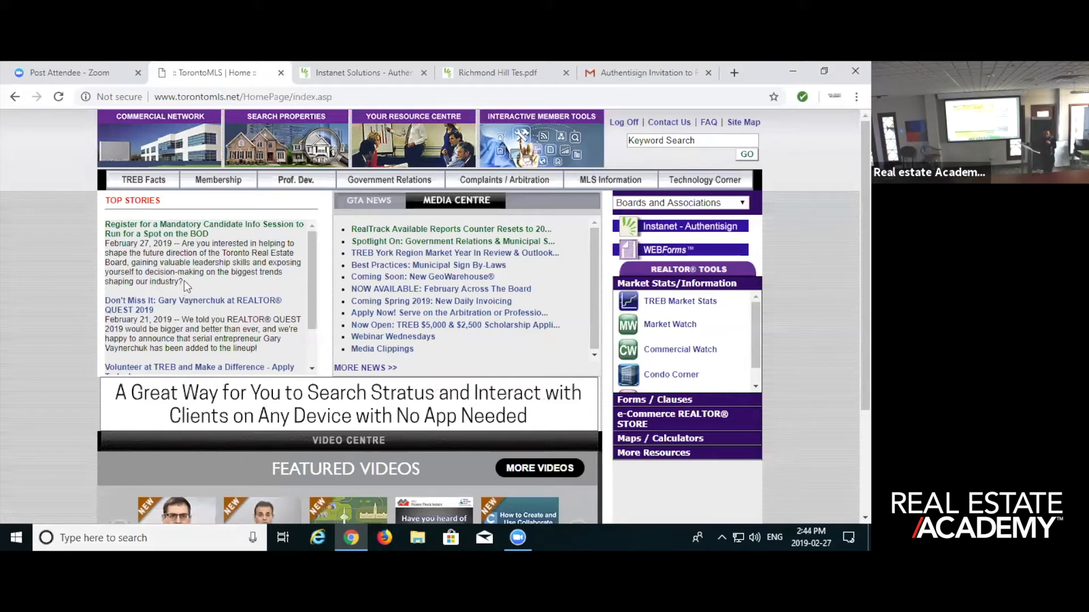
- Open Instanet - Authentisign and WEBForms from the TorontoMLS home page
{"action": "left_click", "coordinate": [636, 228]}
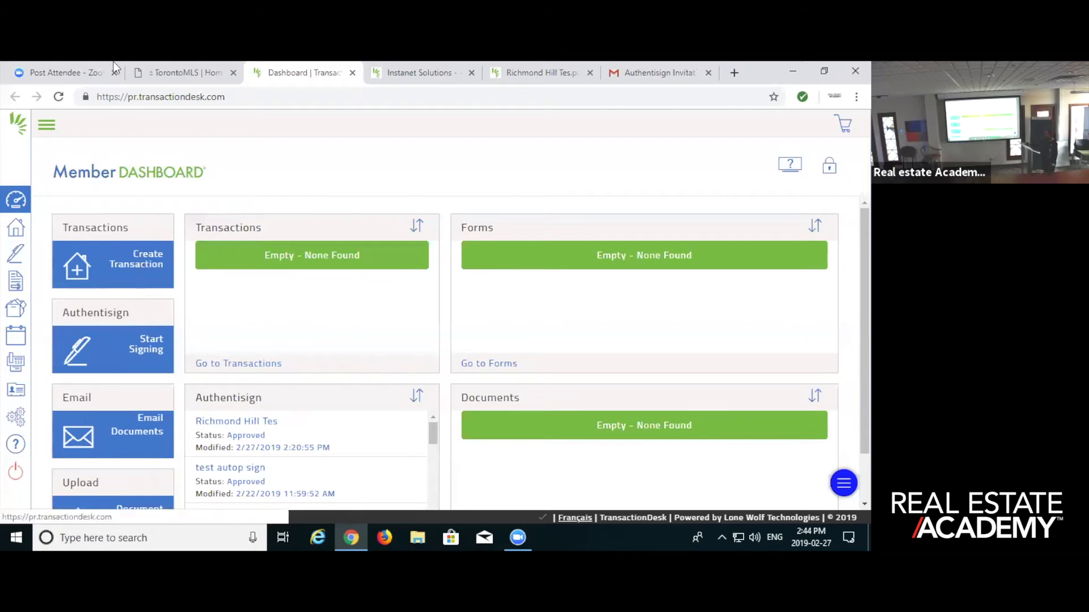
{"action": "left_click", "coordinate": [176, 74]}
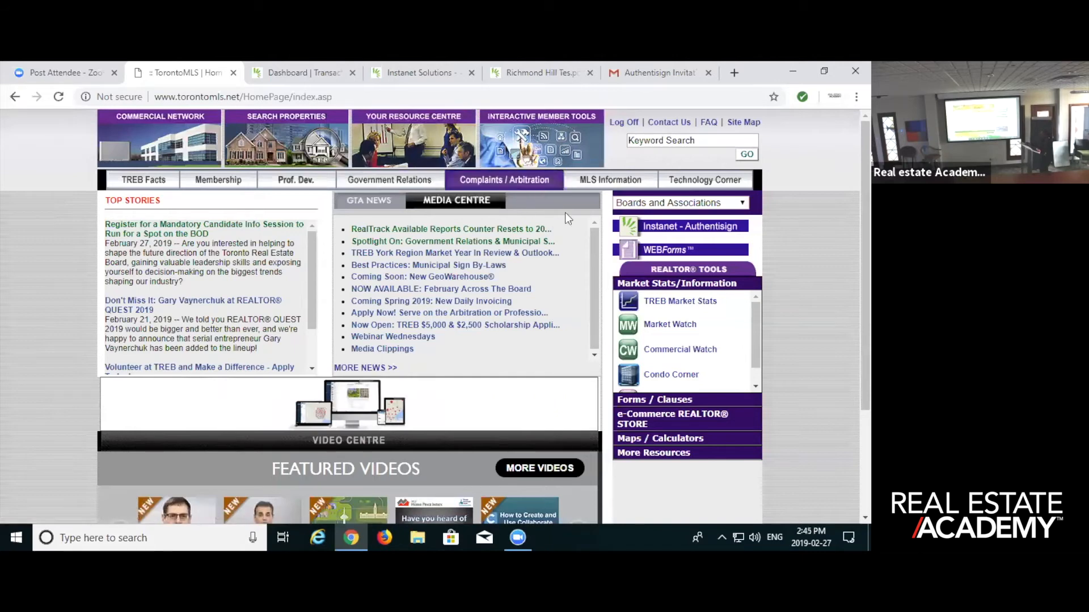
{"action": "left_click", "coordinate": [646, 251]}
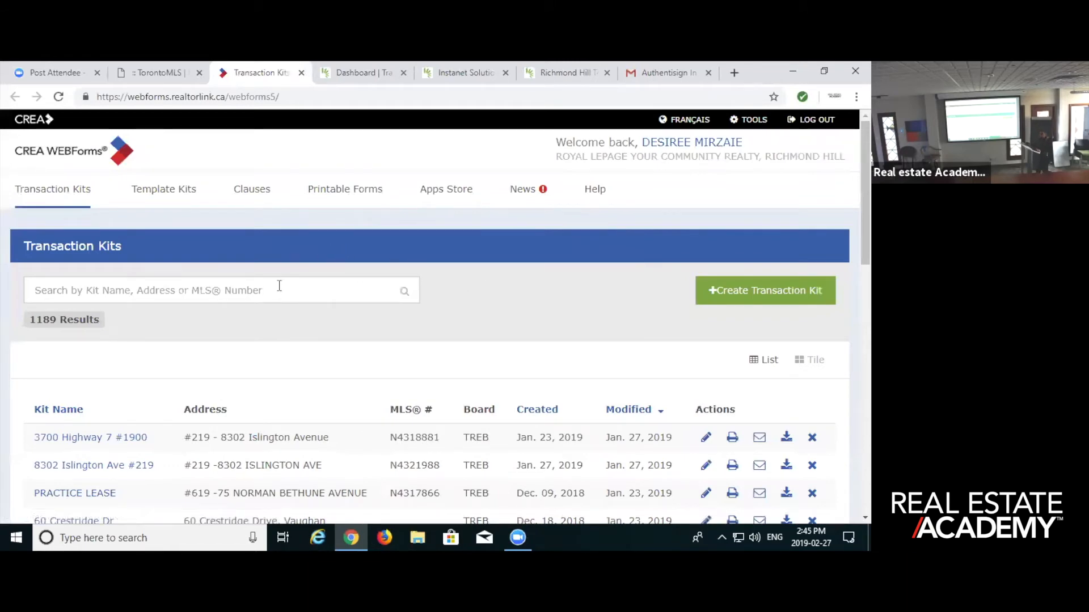
{"action": "scroll", "coordinate": [229, 305], "scroll_direction": "down", "scroll_amount": 2}
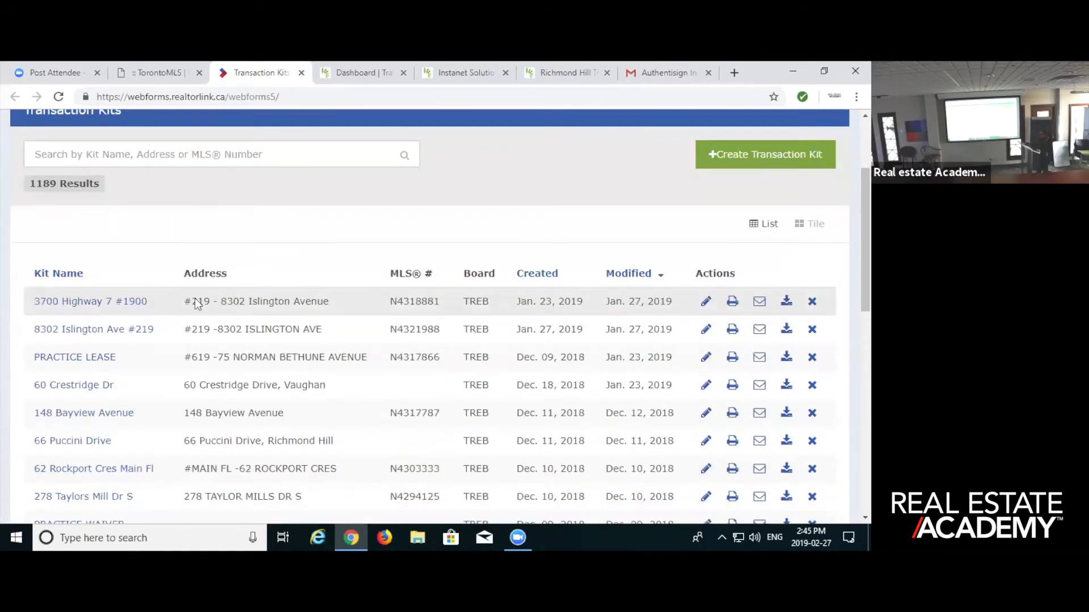
{"action": "left_click", "coordinate": [78, 304]}
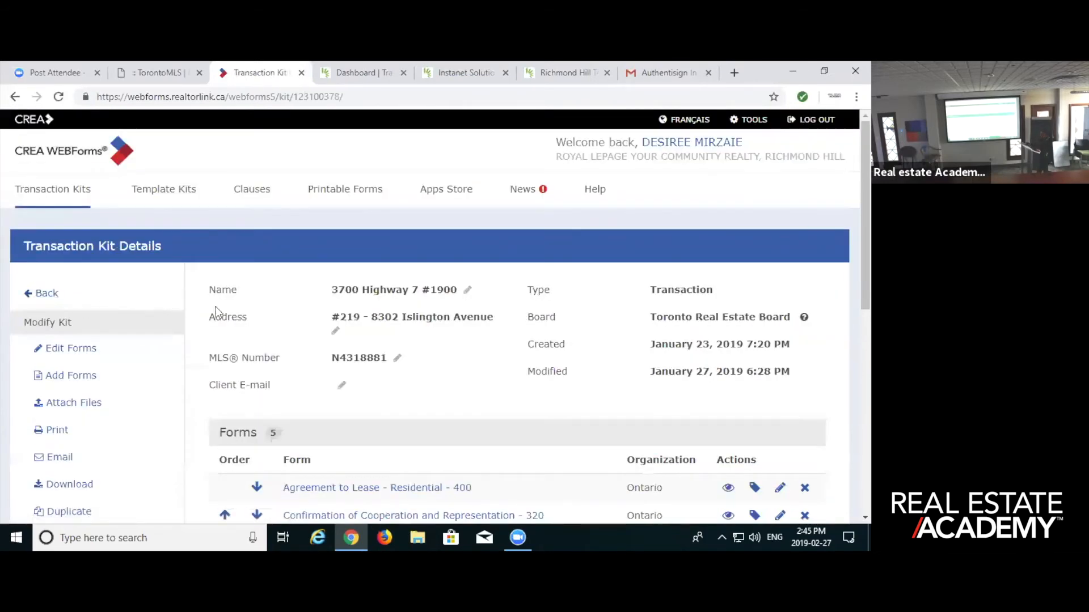
{"action": "scroll", "coordinate": [184, 311], "scroll_direction": "down", "scroll_amount": 6}
{"action": "scroll", "coordinate": [183, 319], "scroll_direction": "up", "scroll_amount": 2}
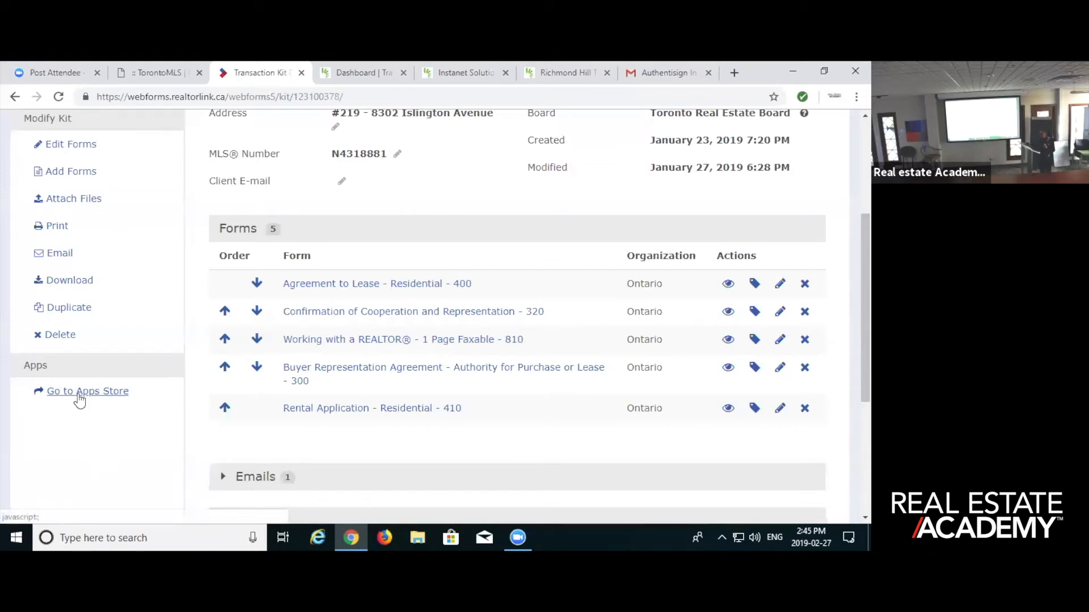
- Go to the WEBForms Apps Store, view the Authentisign account linking login, and close it without signing in
{"action": "left_click", "coordinate": [78, 392]}
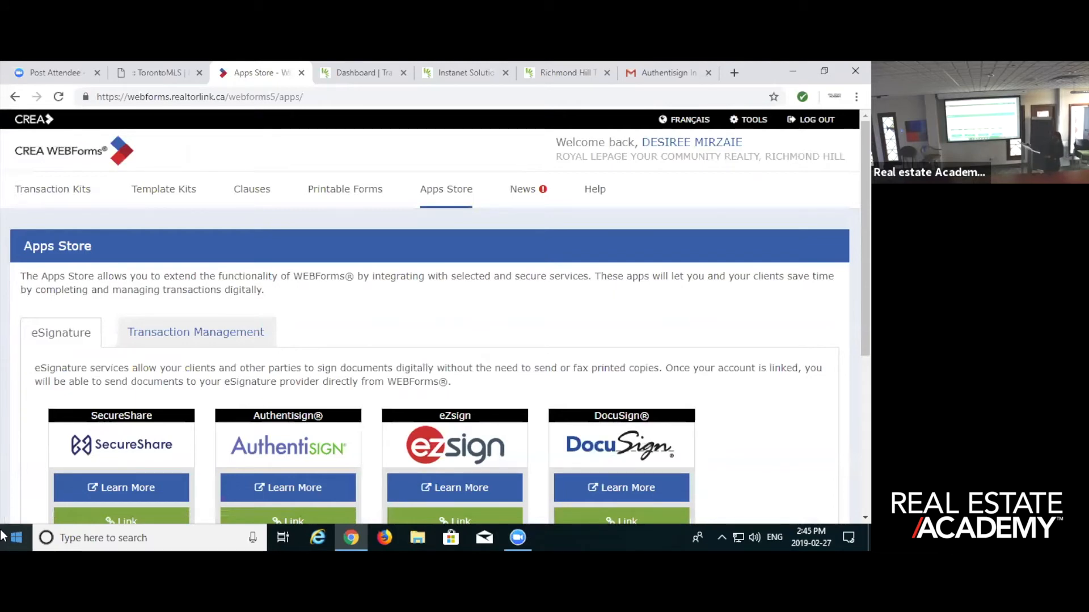
{"action": "scroll", "coordinate": [266, 164], "scroll_direction": "down", "scroll_amount": 2}
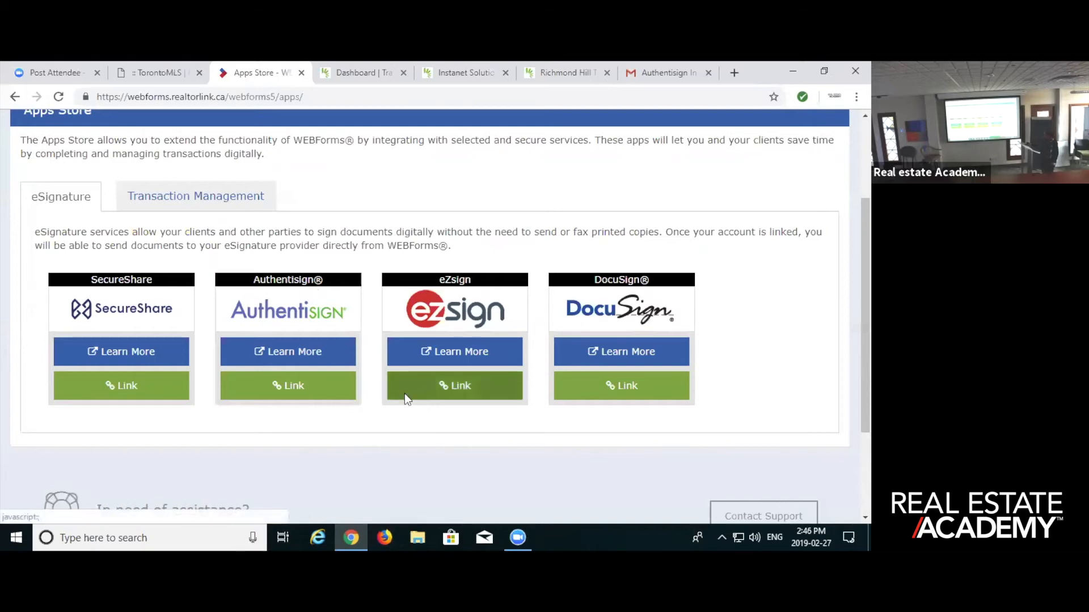
{"action": "left_click", "coordinate": [279, 388]}
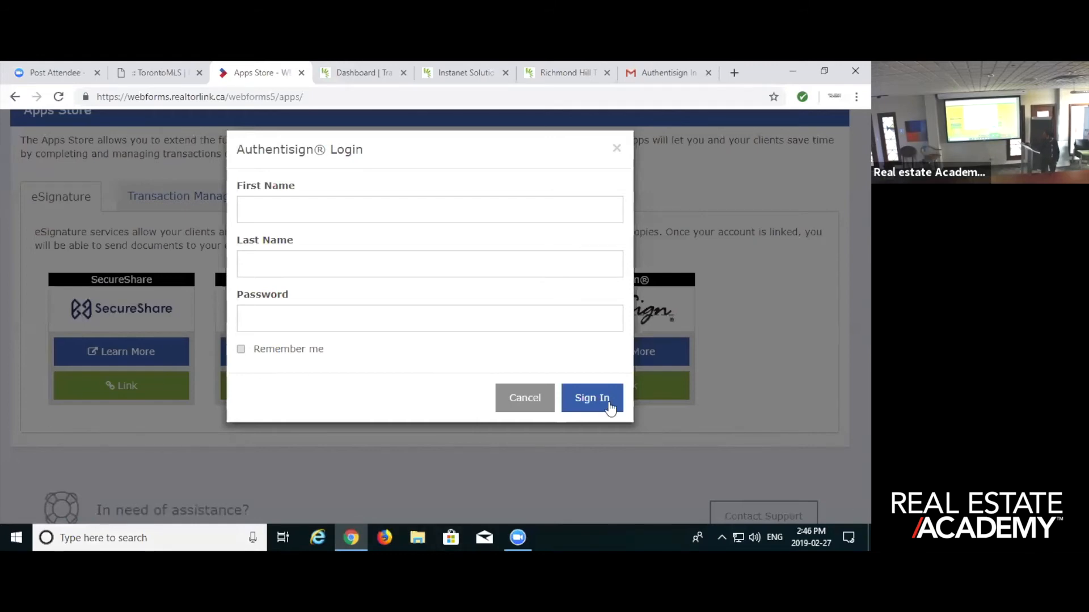
{"action": "left_click", "coordinate": [616, 149]}
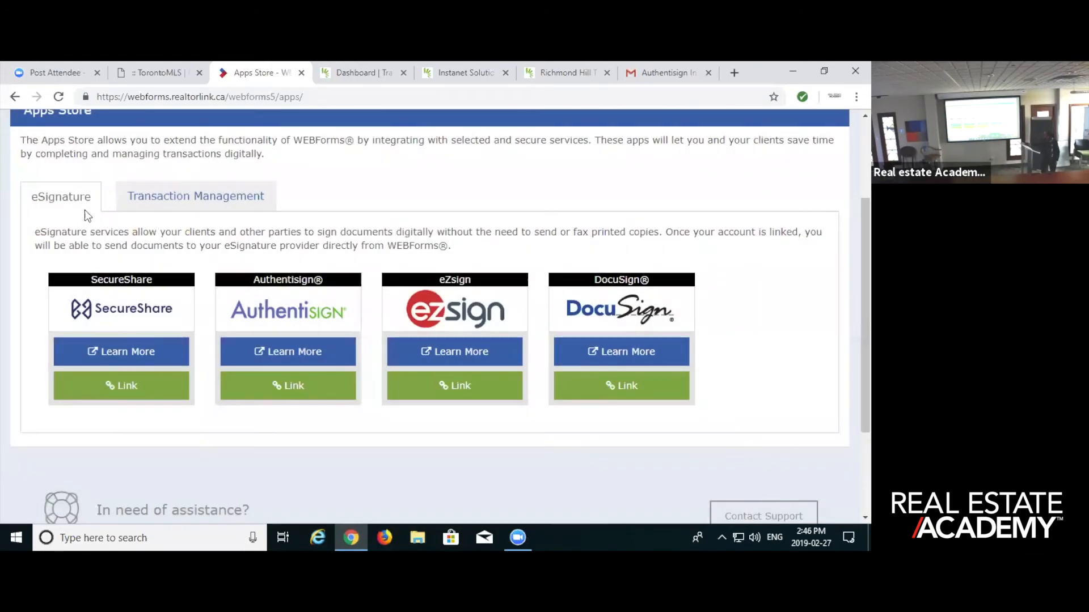
- Return to the transaction kit and download only the Confirmation of Cooperation and Representation - 320 form as a read-only PDF
{"action": "left_click", "coordinate": [21, 97]}
{"action": "scroll", "coordinate": [245, 250], "scroll_direction": "down", "scroll_amount": 5}
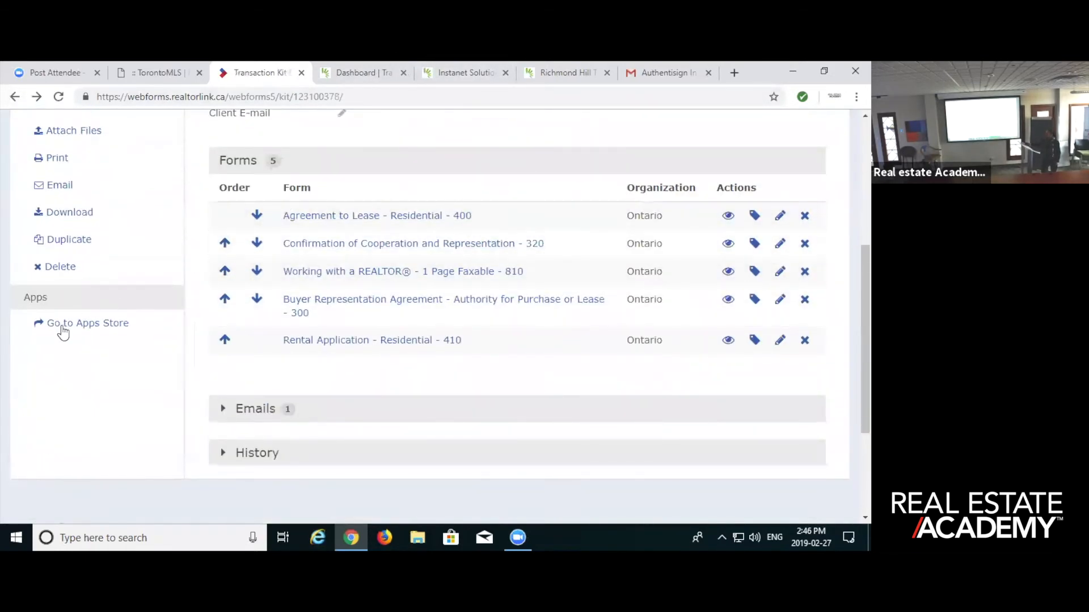
{"action": "scroll", "coordinate": [54, 321], "scroll_direction": "up", "scroll_amount": 1}
{"action": "scroll", "coordinate": [56, 321], "scroll_direction": "up", "scroll_amount": 1}
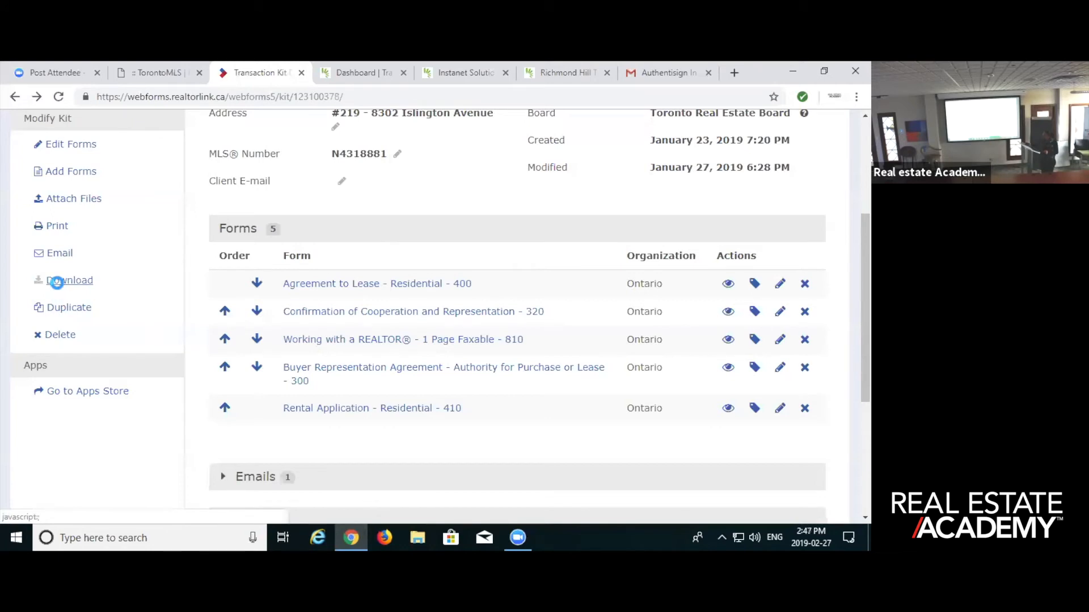
{"action": "left_click", "coordinate": [59, 283]}
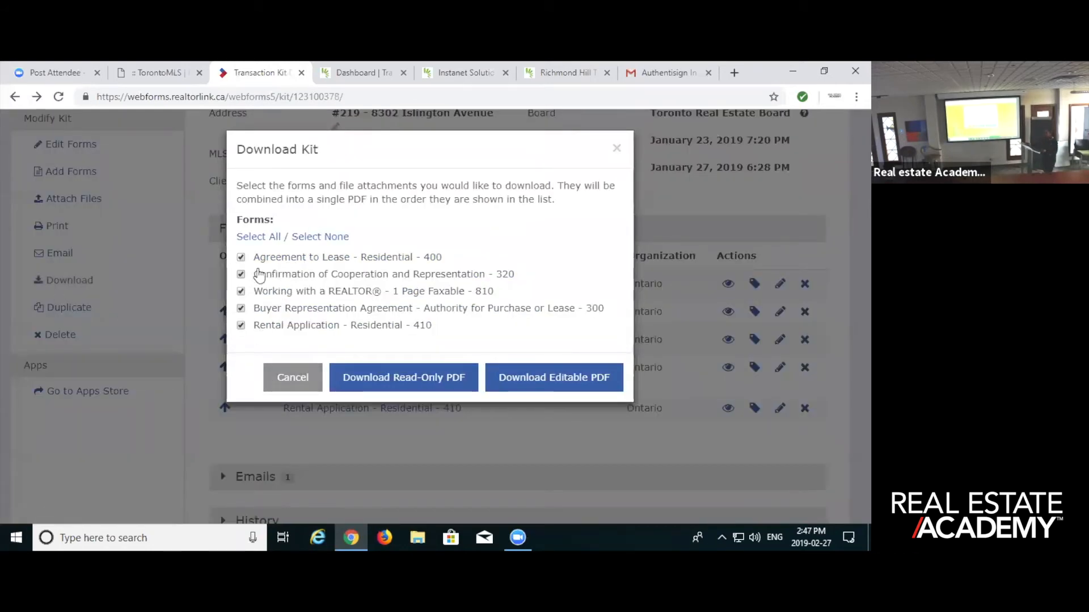
{"action": "left_click", "coordinate": [241, 257]}
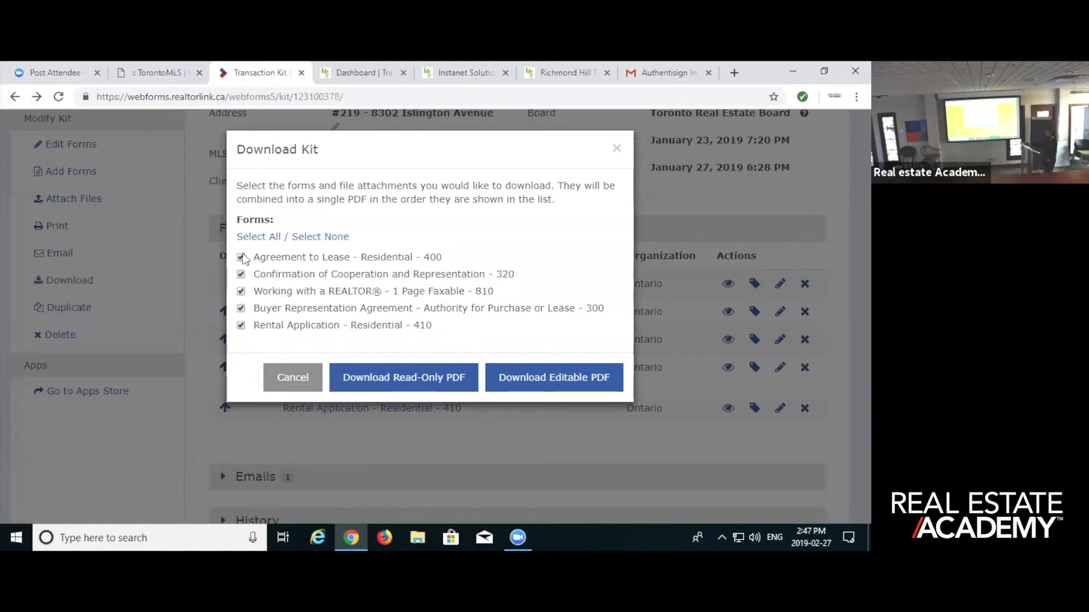
{"action": "left_click", "coordinate": [241, 292]}
{"action": "left_click", "coordinate": [241, 309]}
{"action": "left_click", "coordinate": [241, 325]}
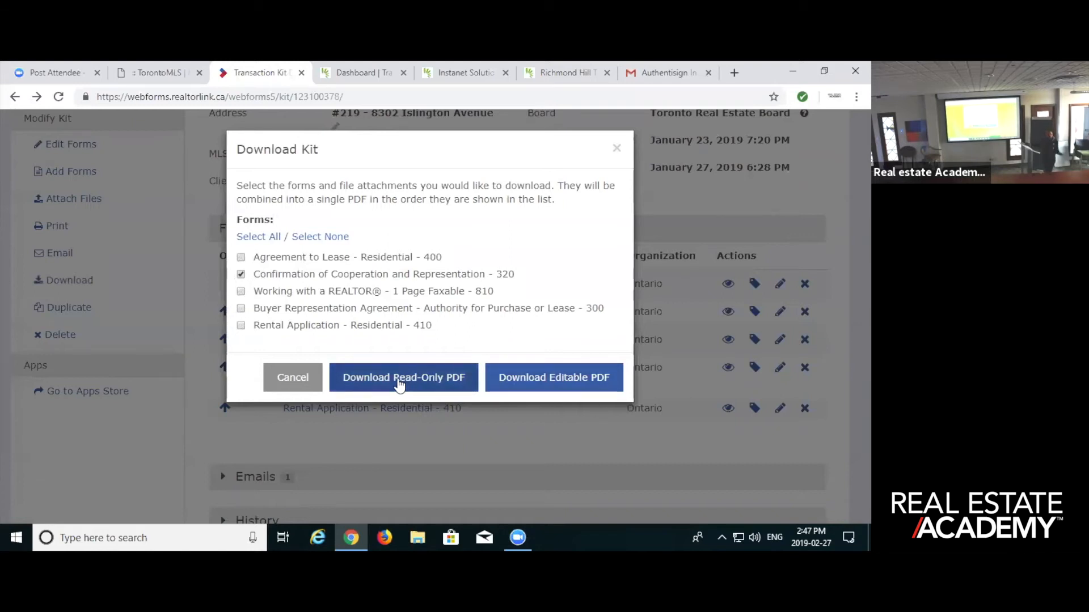
{"action": "left_click", "coordinate": [387, 378]}
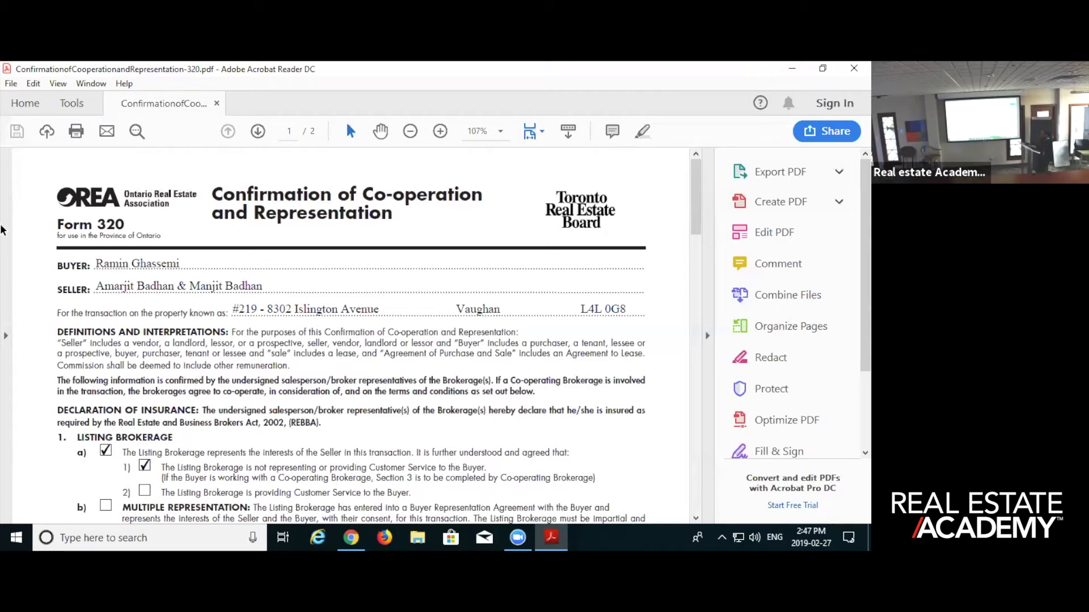
- Save the PDF to the Desktop folder as ConfirmationofCooperationandRepresentation-320 and close Adobe Acrobat Reader
{"action": "left_click", "coordinate": [11, 83]}
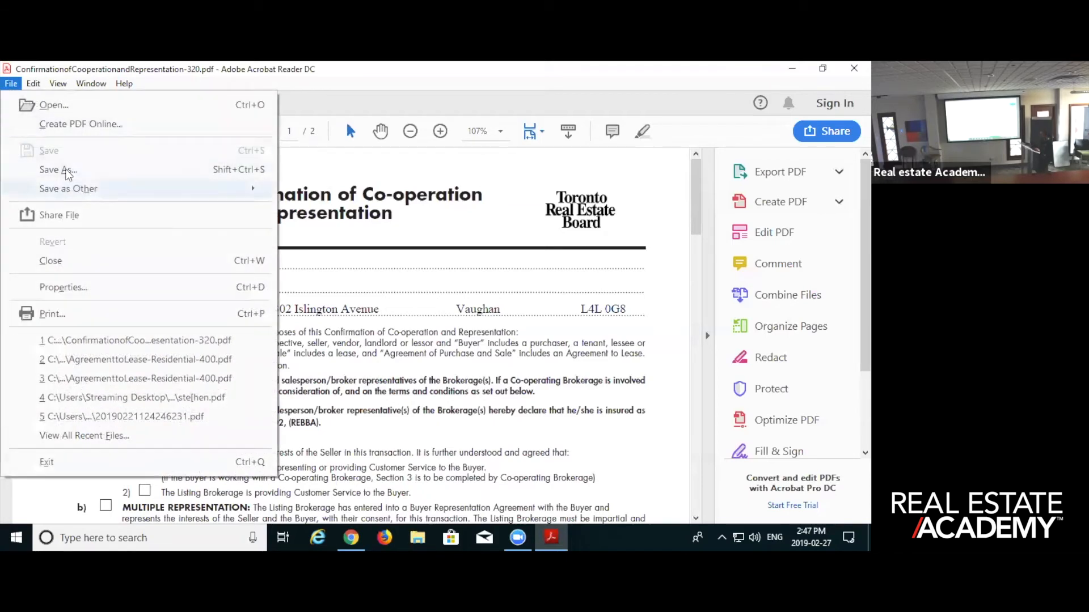
{"action": "left_click", "coordinate": [68, 170]}
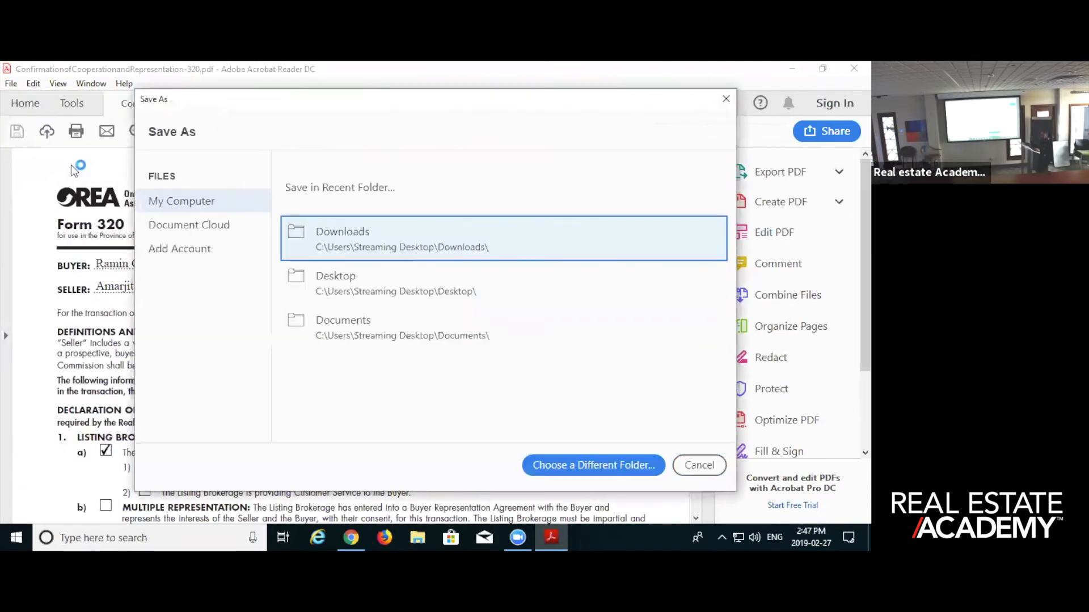
{"action": "left_click", "coordinate": [205, 211]}
{"action": "left_click", "coordinate": [332, 287]}
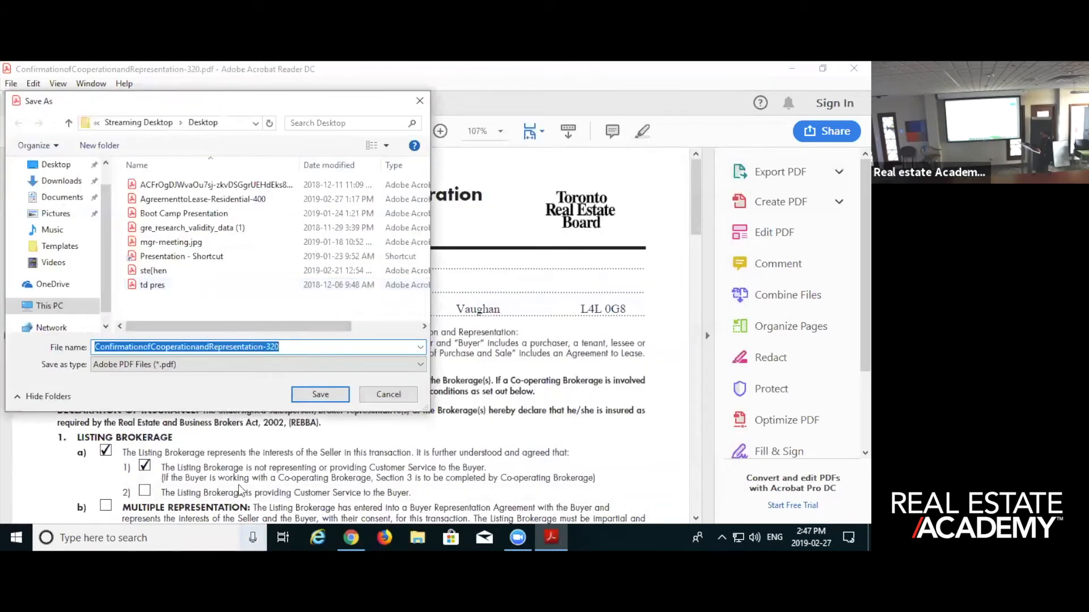
{"action": "left_click", "coordinate": [320, 395]}
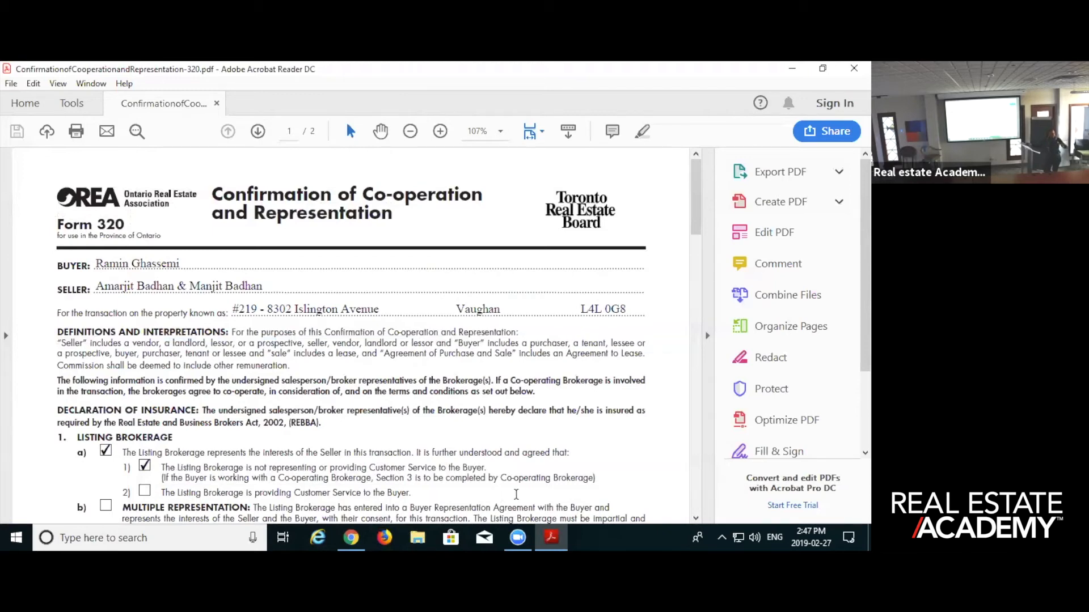
{"action": "left_click", "coordinate": [853, 69]}
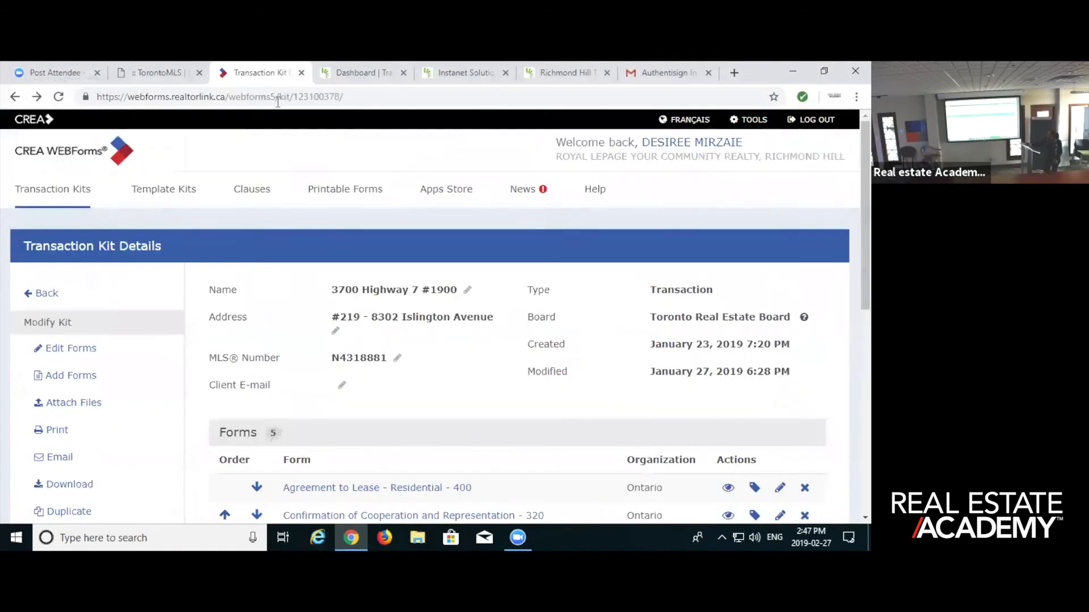
- Create an Authentisign signing through Instanet from the TorontoMLS home page, named "test" plus the person's first name, and close the browser
{"action": "left_click", "coordinate": [152, 77]}
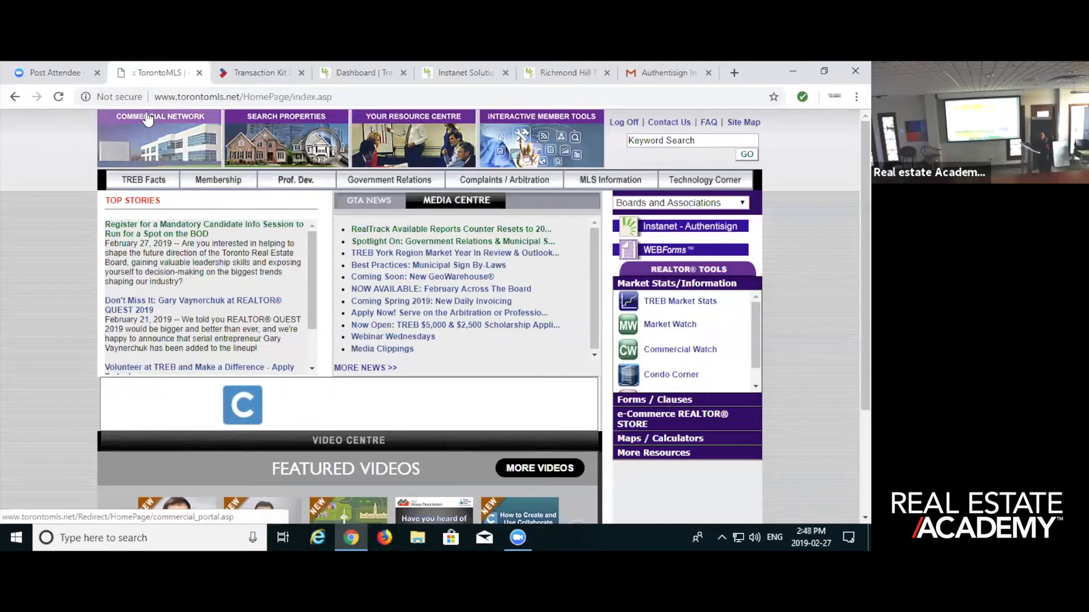
{"action": "left_click", "coordinate": [650, 229]}
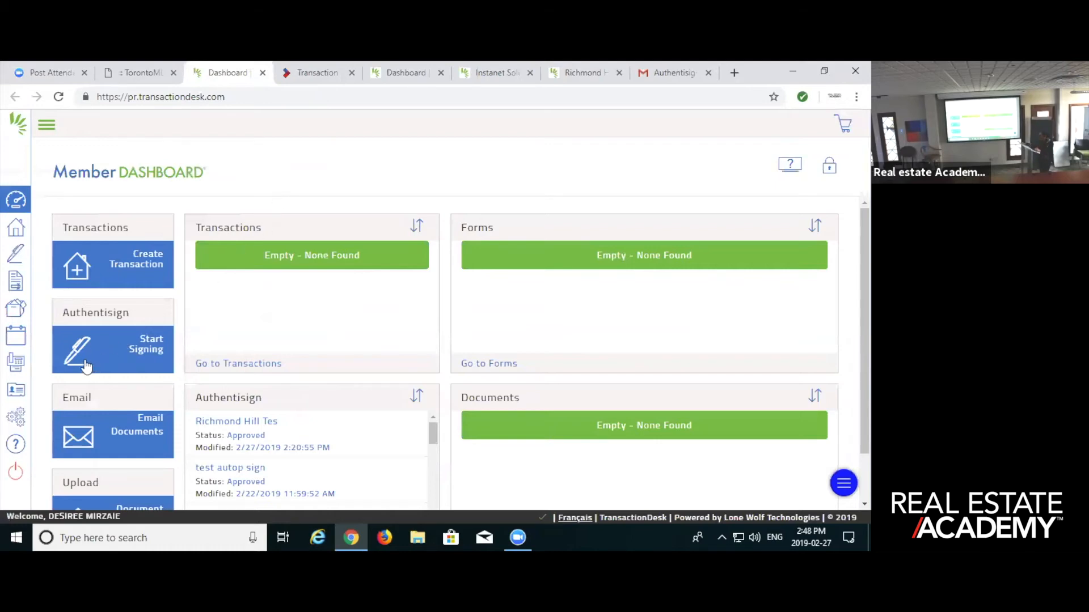
{"action": "left_click", "coordinate": [68, 352]}
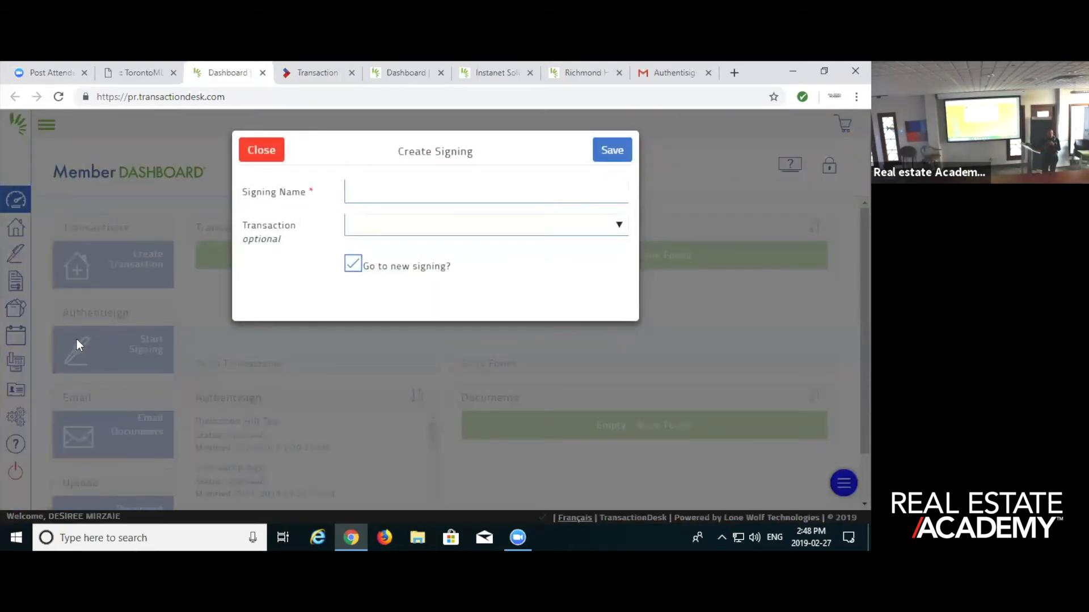
{"action": "left_click", "coordinate": [370, 199]}
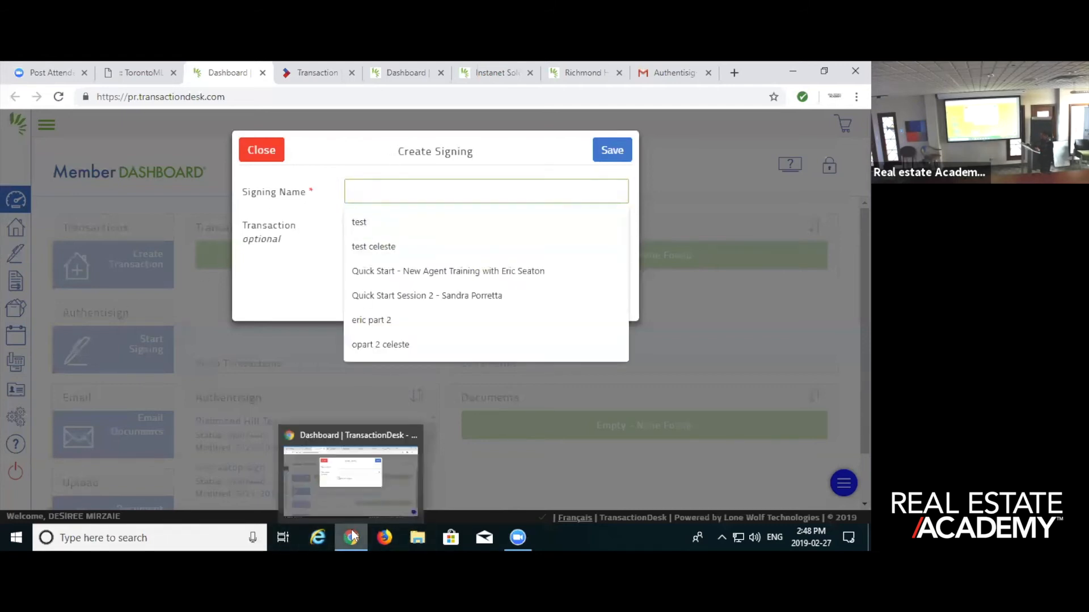
{"action": "type", "text": "test"}
{"action": "mouse_move", "coordinate": [352, 536]}
{"action": "type", "text": "Medhi"}
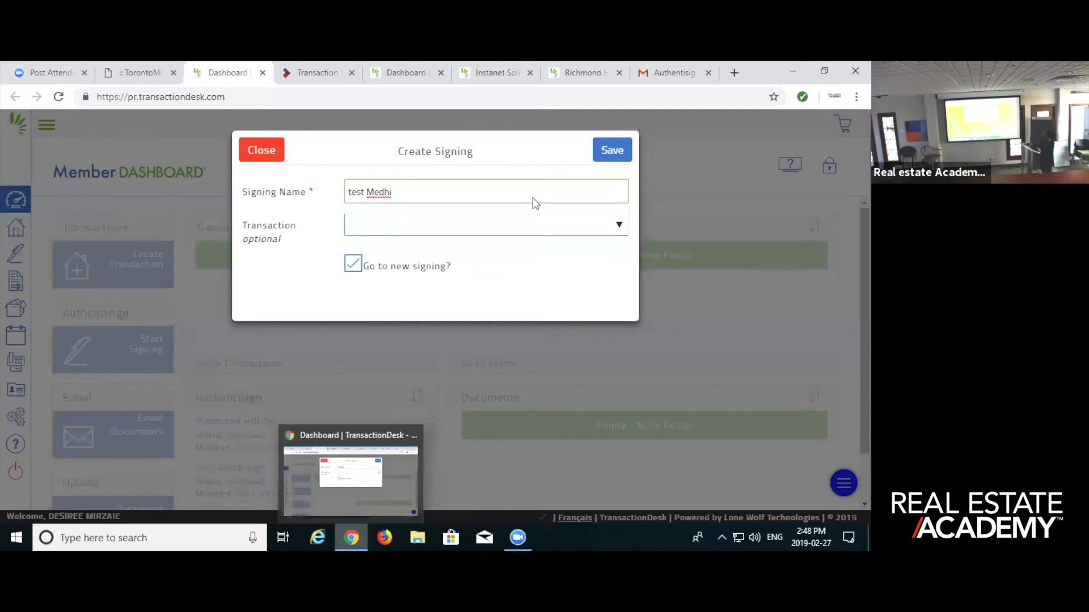
{"action": "left_click", "coordinate": [612, 151]}
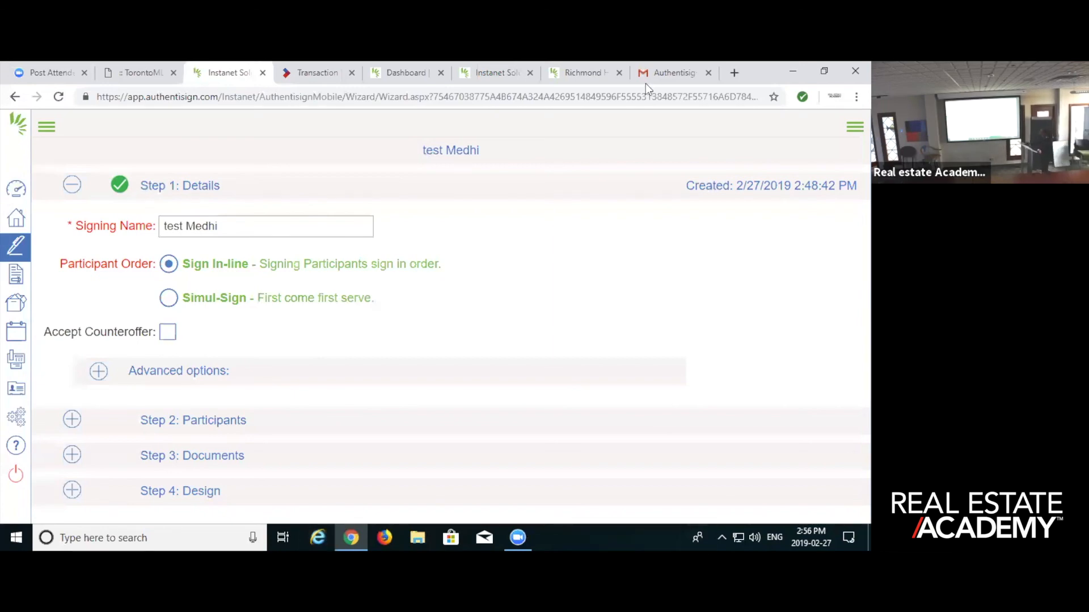
{"action": "left_click", "coordinate": [853, 74]}
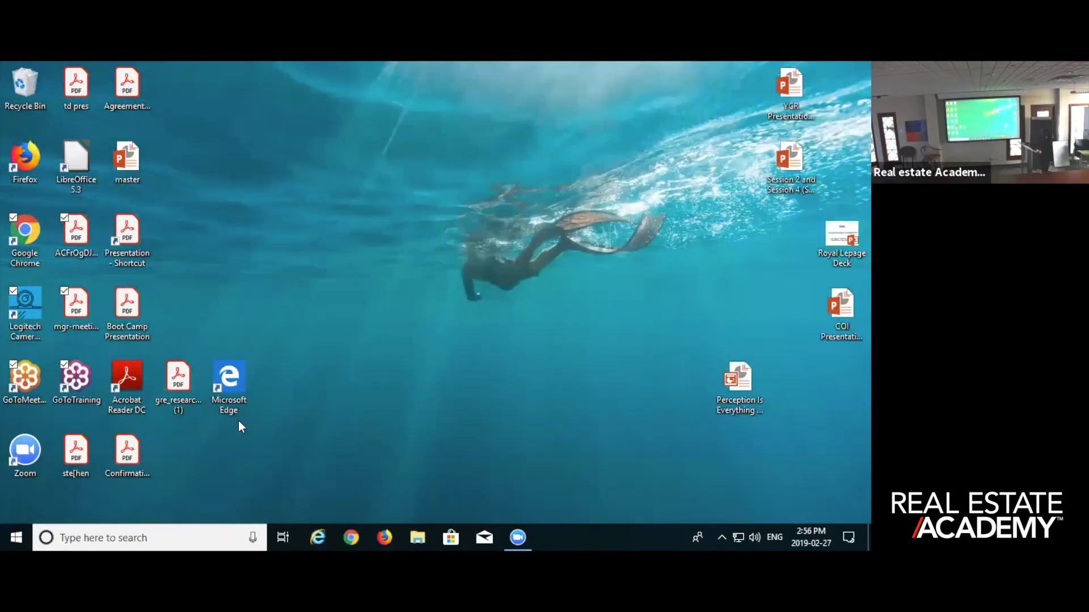